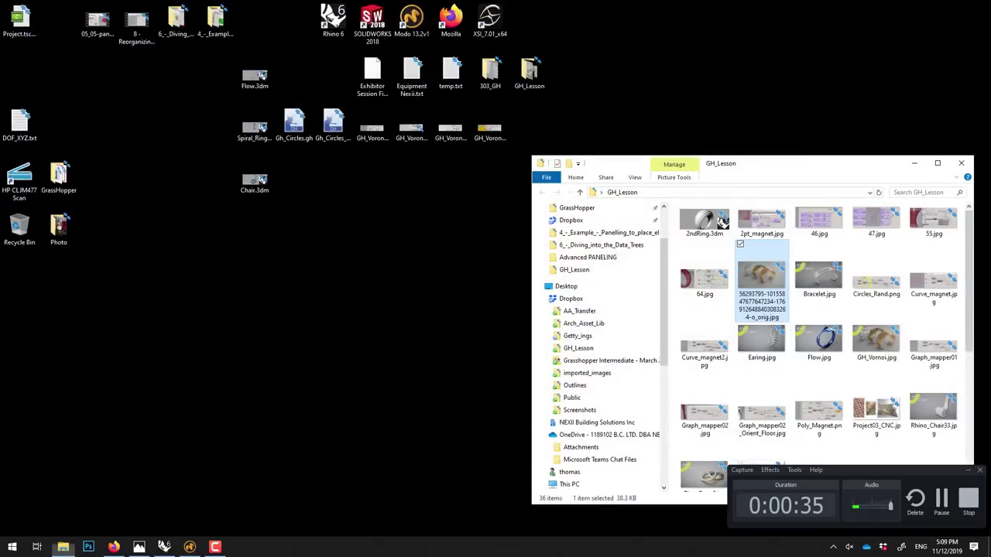
Step: Close the cuff reference photo and bring up the empty Rhino 6 file with the Top viewport active
{"action": "left_click", "coordinate": [979, 8]}
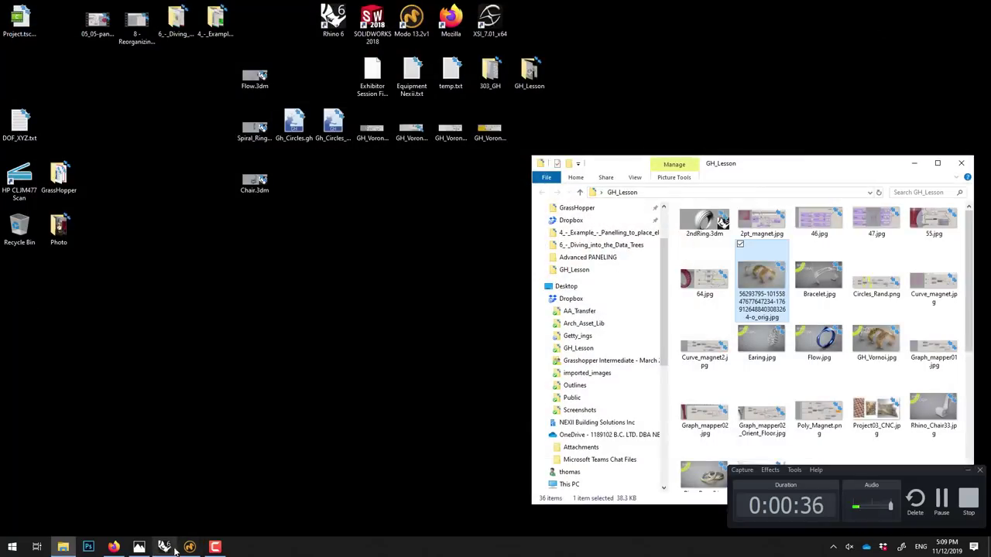
{"action": "left_click", "coordinate": [411, 19]}
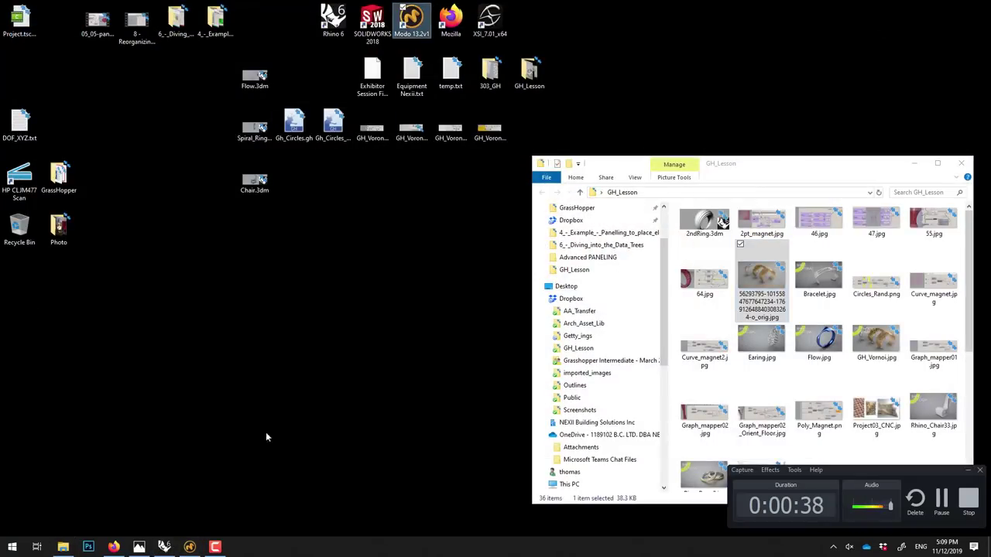
{"action": "left_click", "coordinate": [189, 547]}
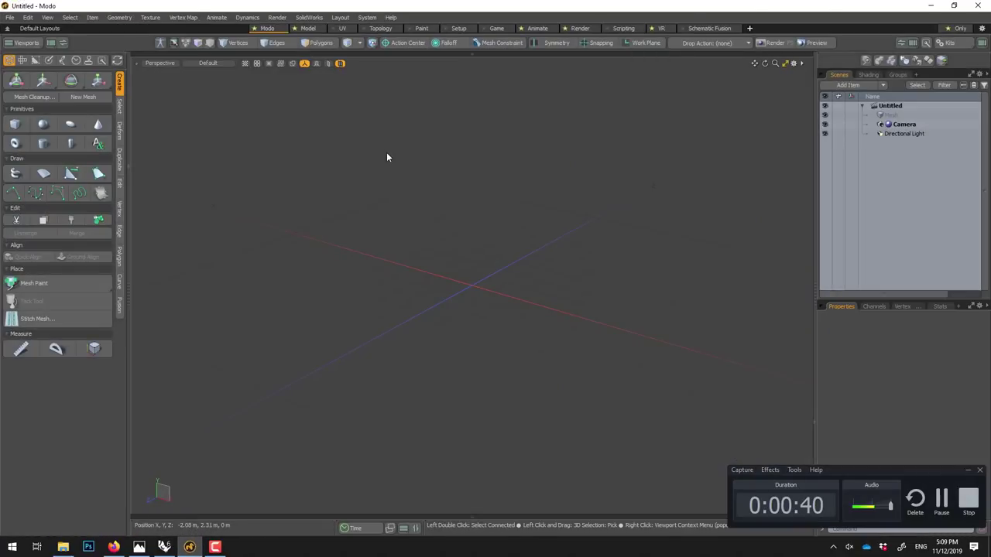
{"action": "left_click", "coordinate": [933, 6]}
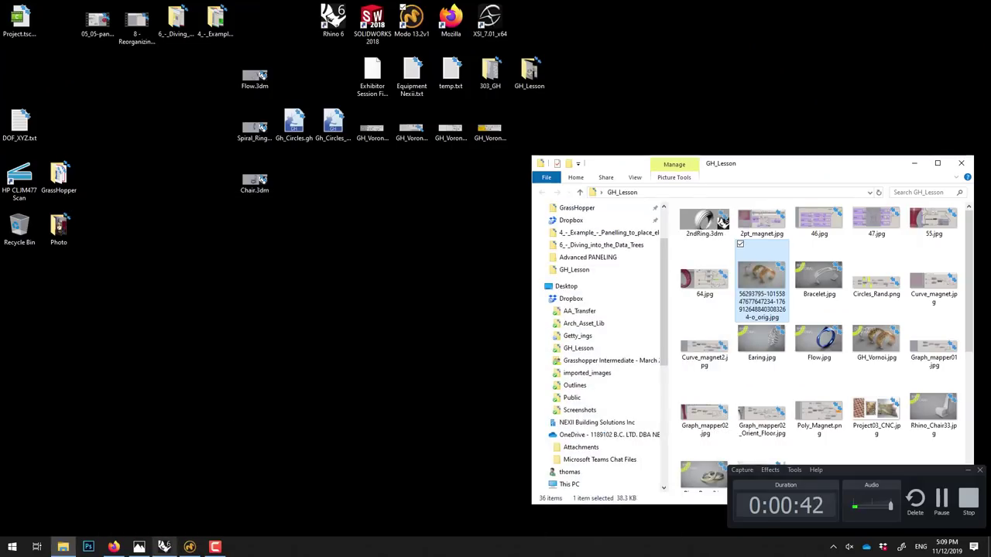
{"action": "left_click", "coordinate": [164, 546]}
{"action": "left_click", "coordinate": [199, 182]}
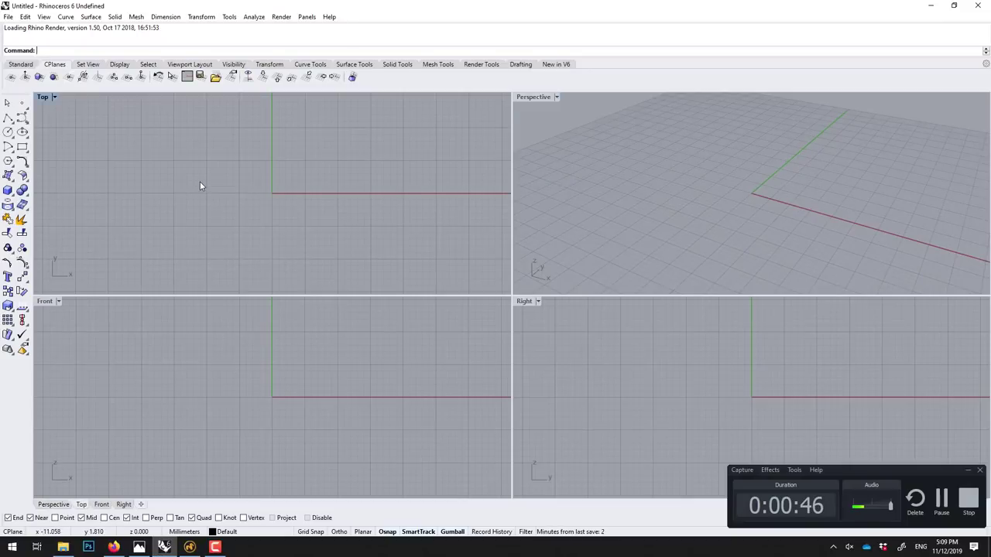
Step: Draw a rectangular Plane surface straddling the origin in Top view, then launch Grasshopper
{"action": "type", "text": "Pla"}
{"action": "type", "text": "ne"}
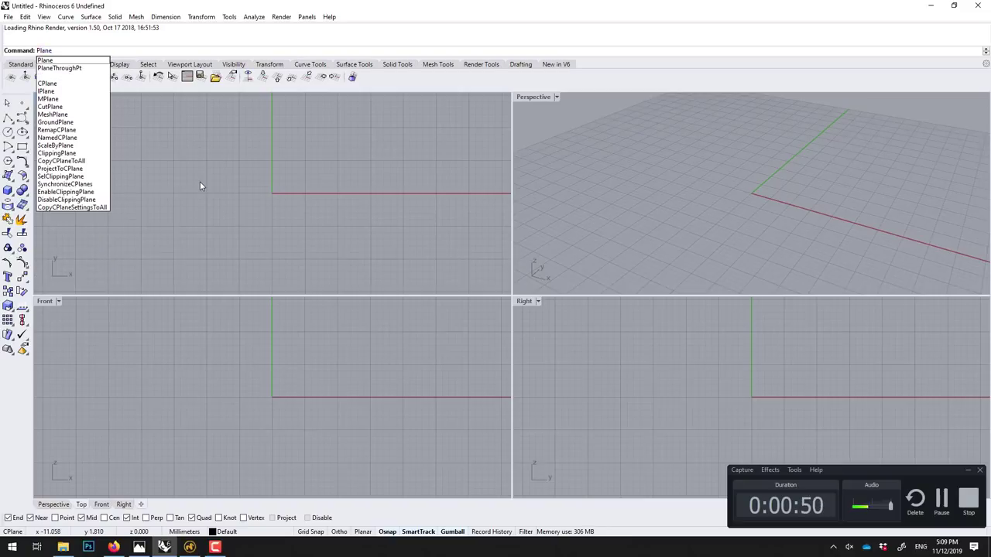
{"action": "key", "text": "Return"}
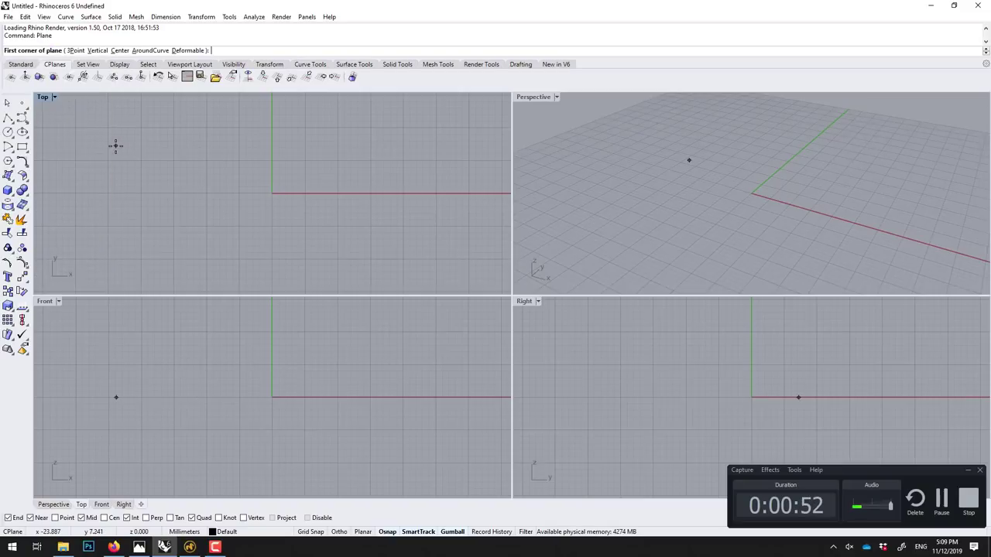
{"action": "left_click", "coordinate": [115, 146]}
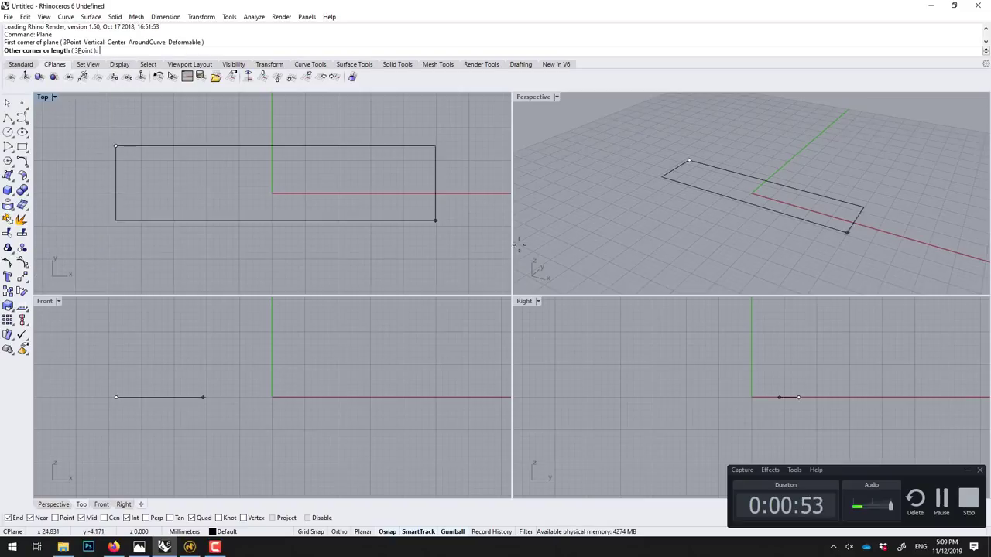
{"action": "left_click", "coordinate": [427, 230]}
{"action": "mouse_move", "coordinate": [831, 212]}
{"action": "right_mouse_down"}
{"action": "mouse_move", "coordinate": [801, 226]}
{"action": "mouse_move", "coordinate": [810, 227]}
{"action": "right_mouse_up"}
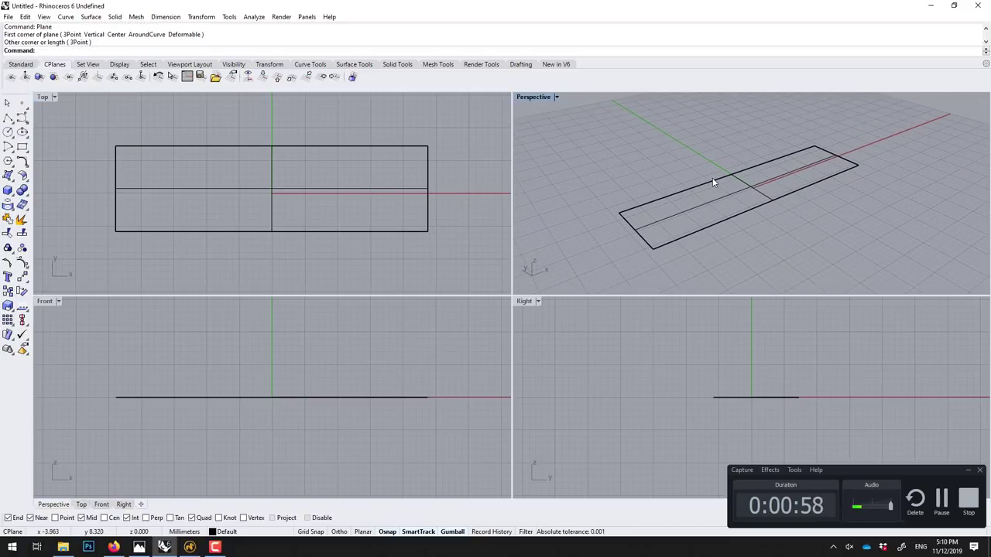
{"action": "type", "text": "g"}
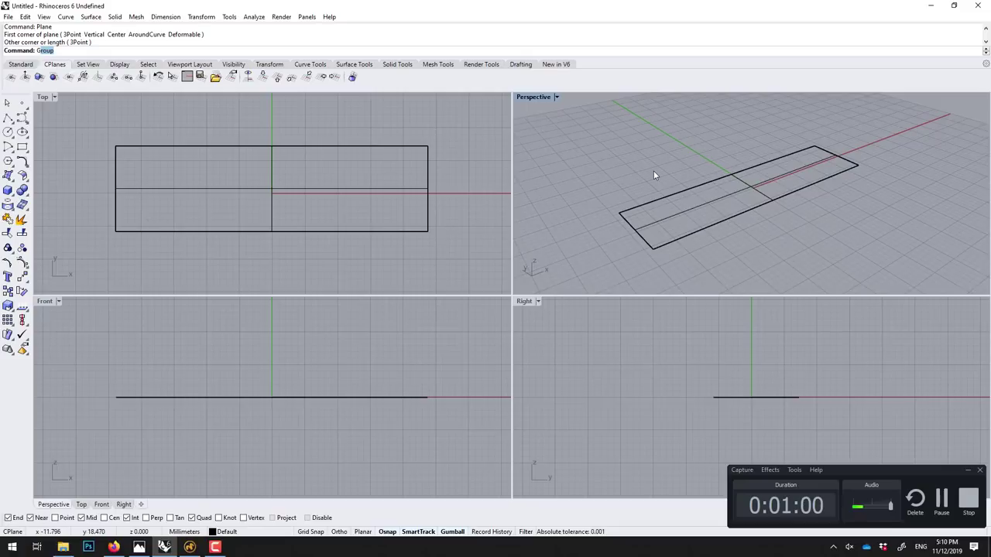
{"action": "type", "text": "rasshopper"}
{"action": "key", "text": "Return"}
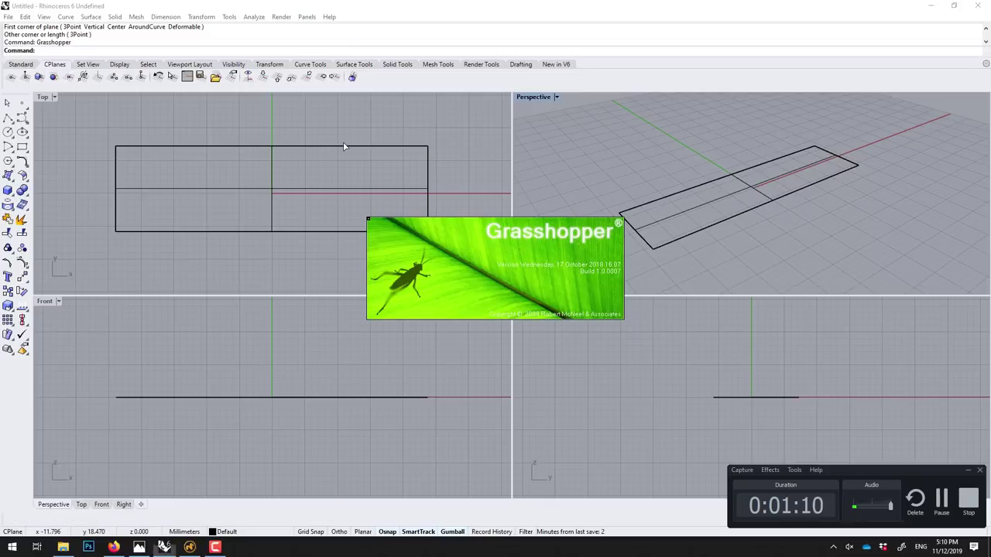
Step: Place a Surface (Srf) parameter on a new Grasshopper canvas, keeping Rhino's Top and Front viewports visible
{"action": "left_click", "coordinate": [355, 90]}
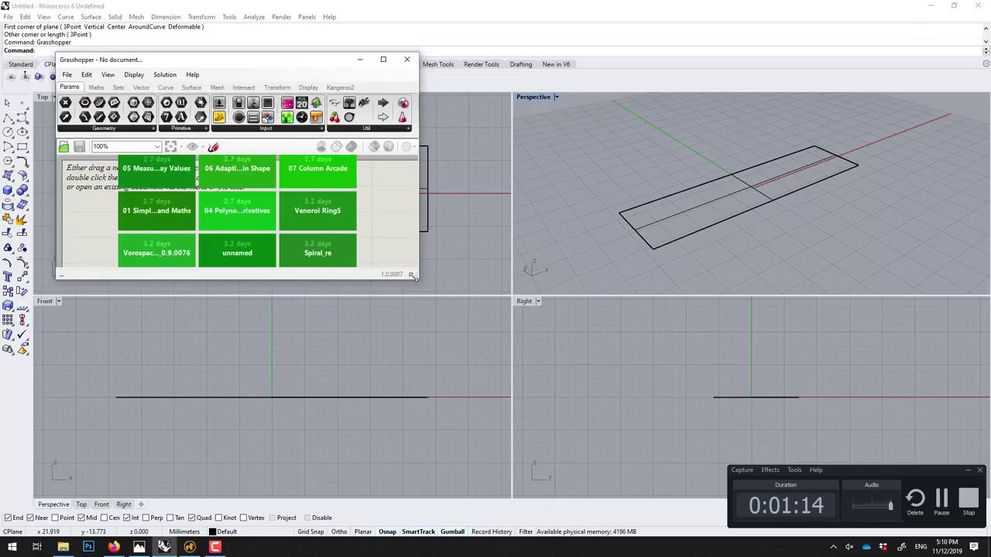
{"action": "mouse_move", "coordinate": [412, 276]}
{"action": "left_mouse_down"}
{"action": "mouse_move", "coordinate": [601, 464]}
{"action": "mouse_move", "coordinate": [951, 486]}
{"action": "left_mouse_up"}
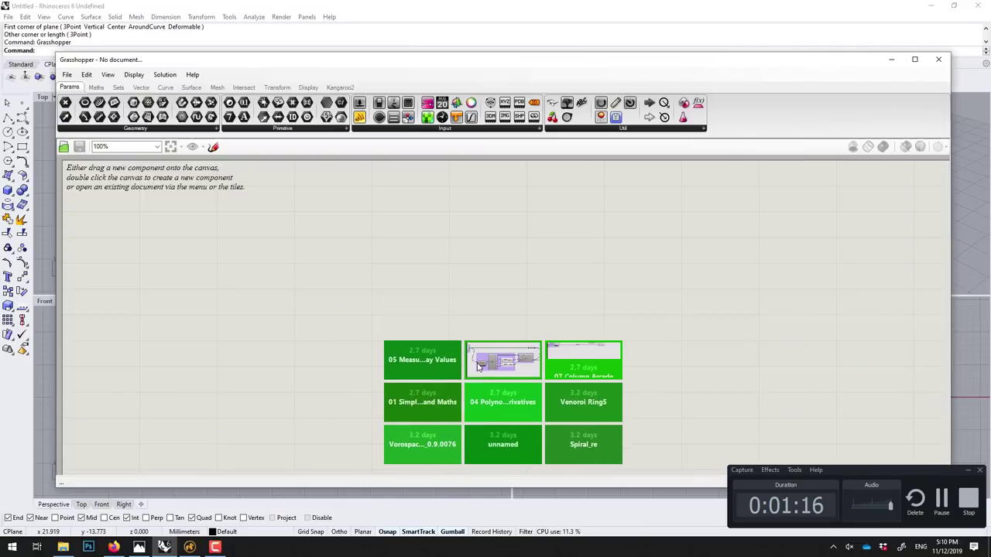
{"action": "double_click", "coordinate": [427, 302]}
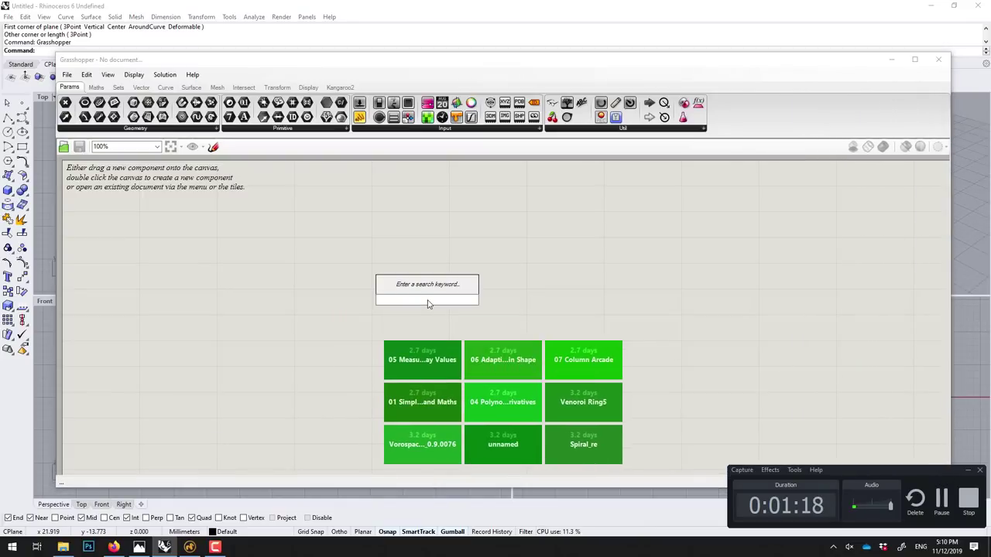
{"action": "type", "text": "srf"}
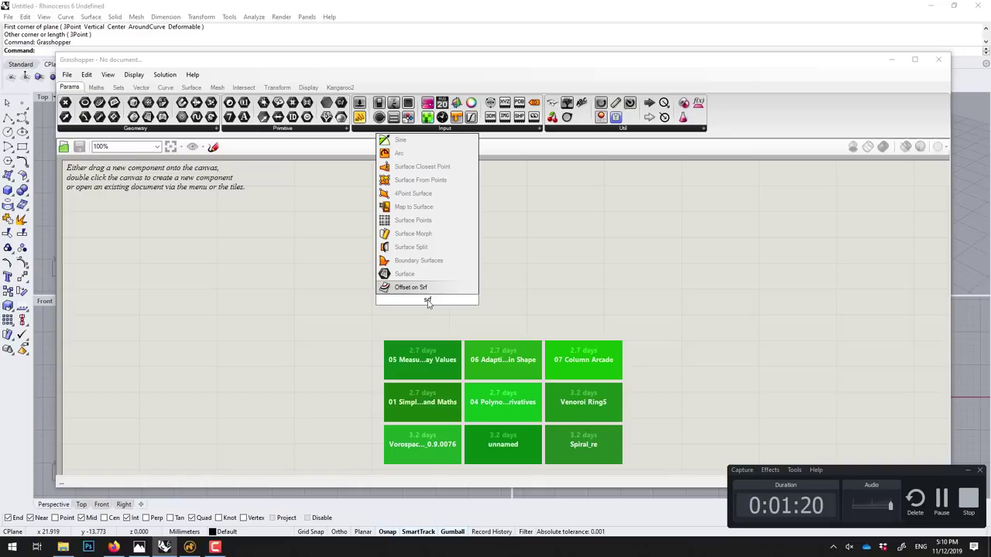
{"action": "left_click", "coordinate": [410, 274]}
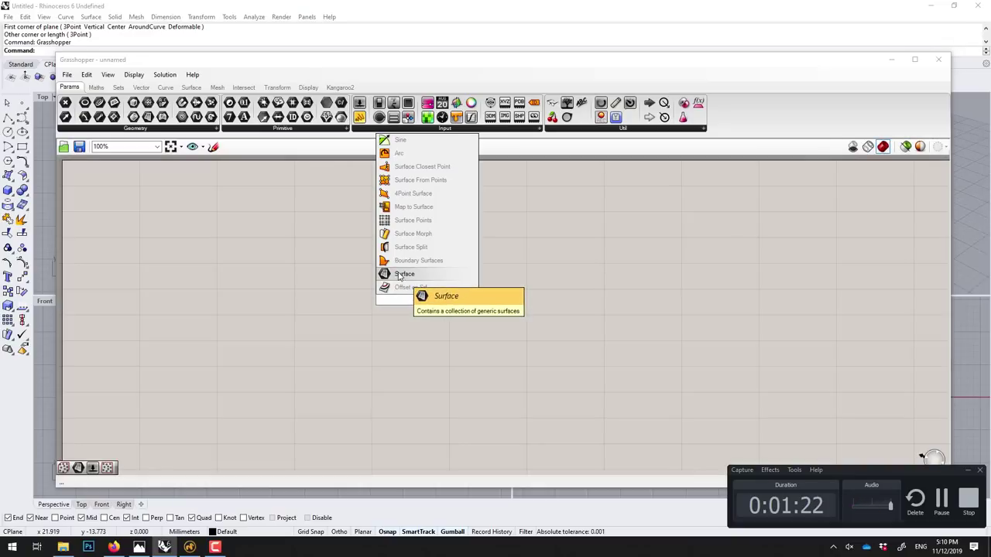
{"action": "left_click_drag", "start_coordinate": [426, 303], "coordinate": [304, 278]}
{"action": "scroll", "coordinate": [304, 278], "scroll_direction": "up", "scroll_amount": 4}
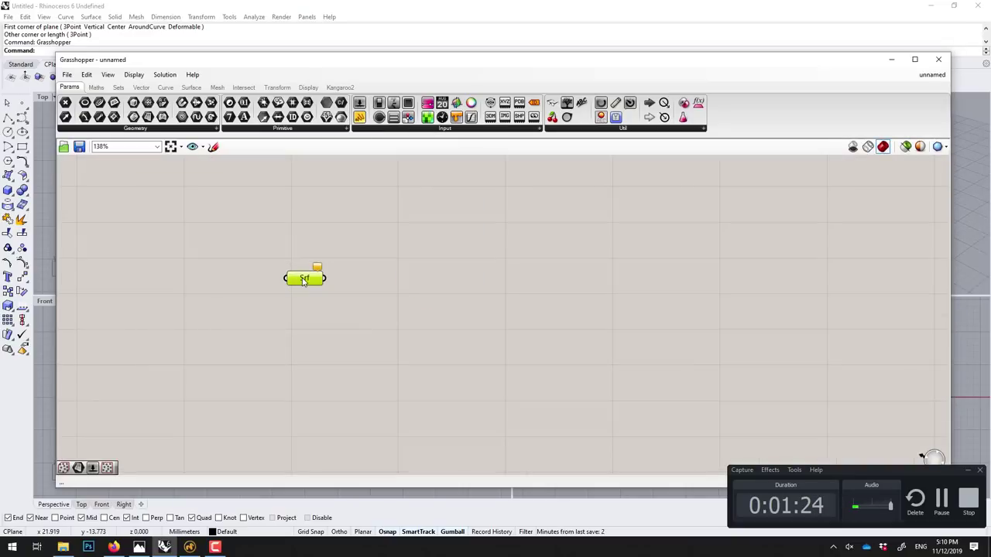
{"action": "left_click_drag", "start_coordinate": [78, 59], "coordinate": [363, 72]}
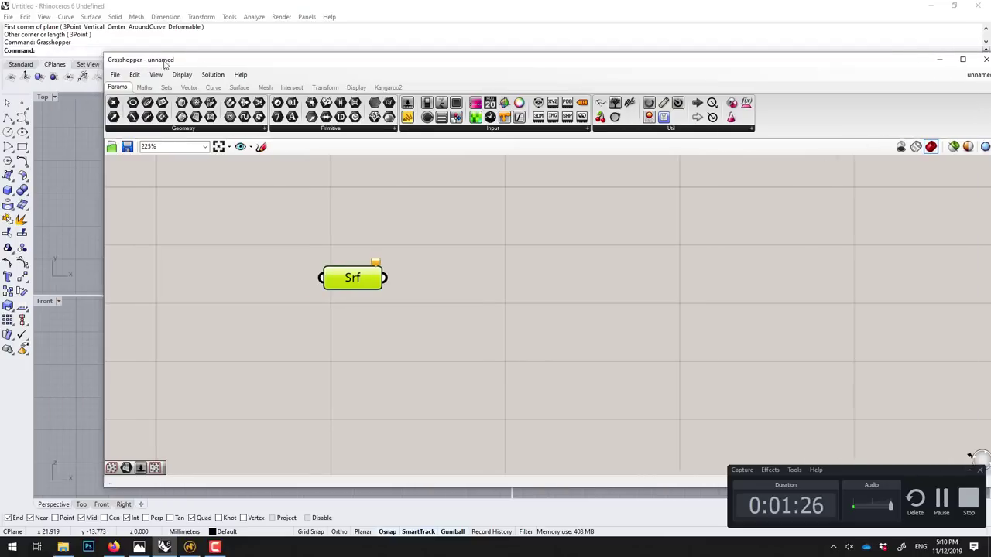
Step: Assign the rectangular Rhino plane to the Srf parameter via Set one Surface
{"action": "left_click", "coordinate": [275, 147]}
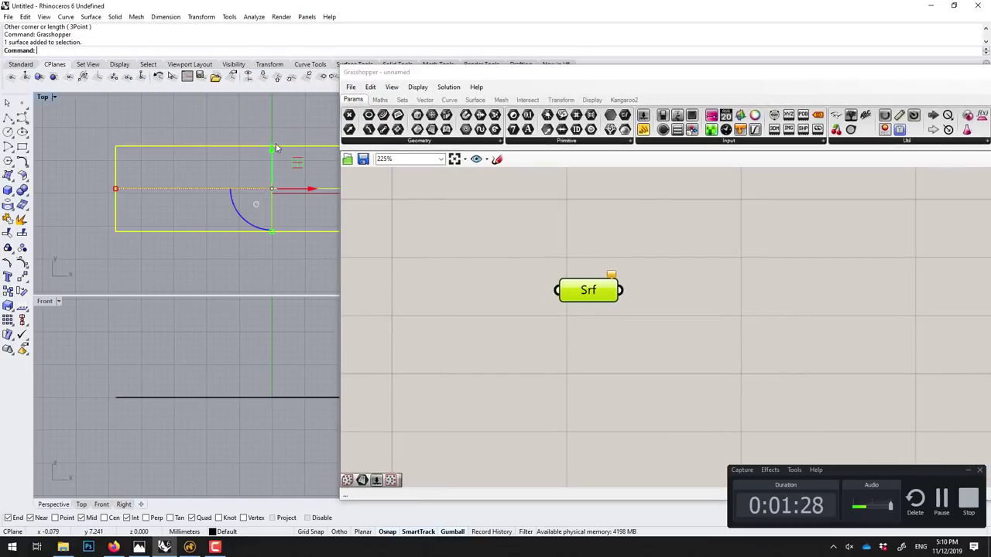
{"action": "right_click", "coordinate": [593, 291]}
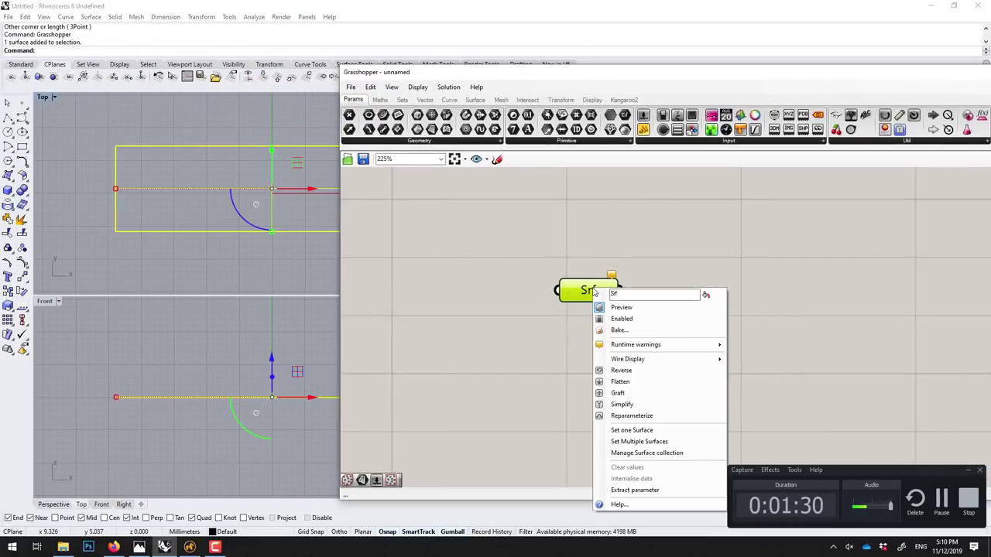
{"action": "left_click", "coordinate": [614, 430]}
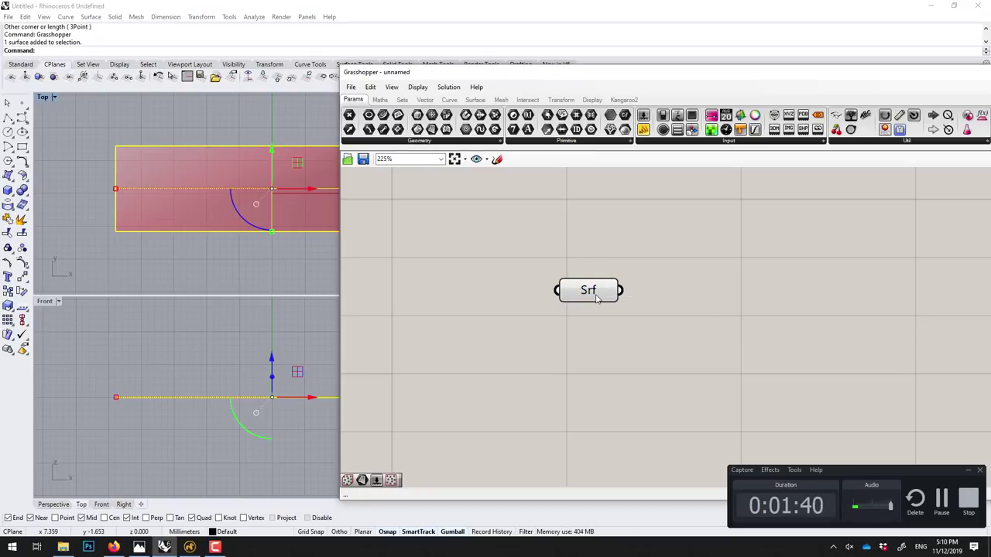
{"action": "left_click_drag", "start_coordinate": [597, 298], "coordinate": [522, 281]}
{"action": "left_click", "coordinate": [442, 218]}
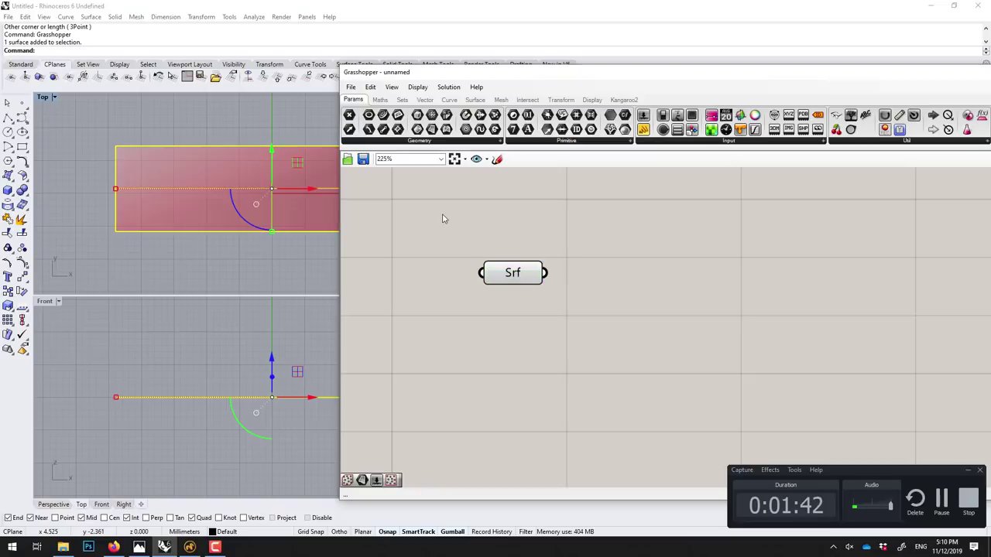
{"action": "left_click", "coordinate": [504, 271]}
{"action": "left_click", "coordinate": [474, 307]}
Step: Maximize the Perspective viewport and orbit to inspect the red surface preview
{"action": "left_click_drag", "start_coordinate": [503, 72], "coordinate": [636, 188]}
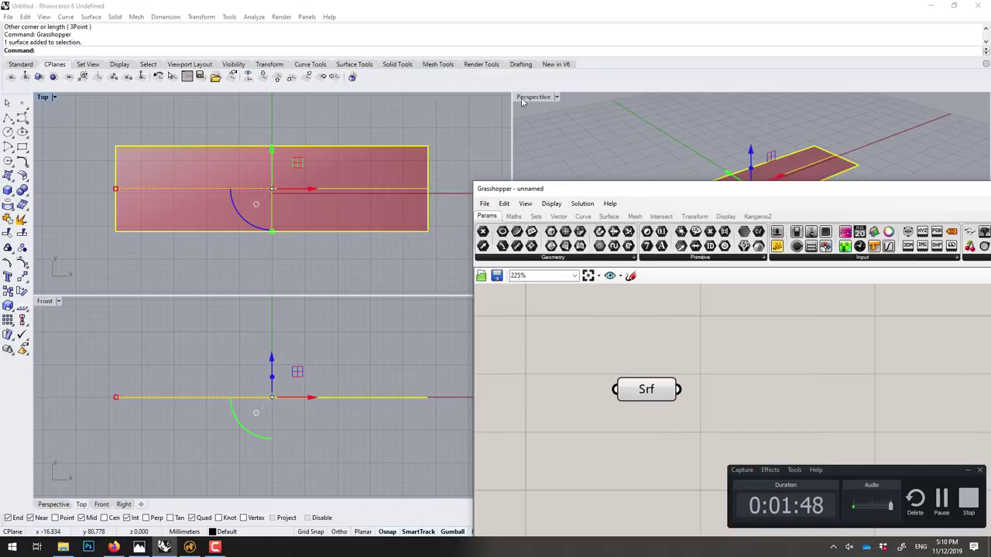
{"action": "double_click", "coordinate": [533, 97]}
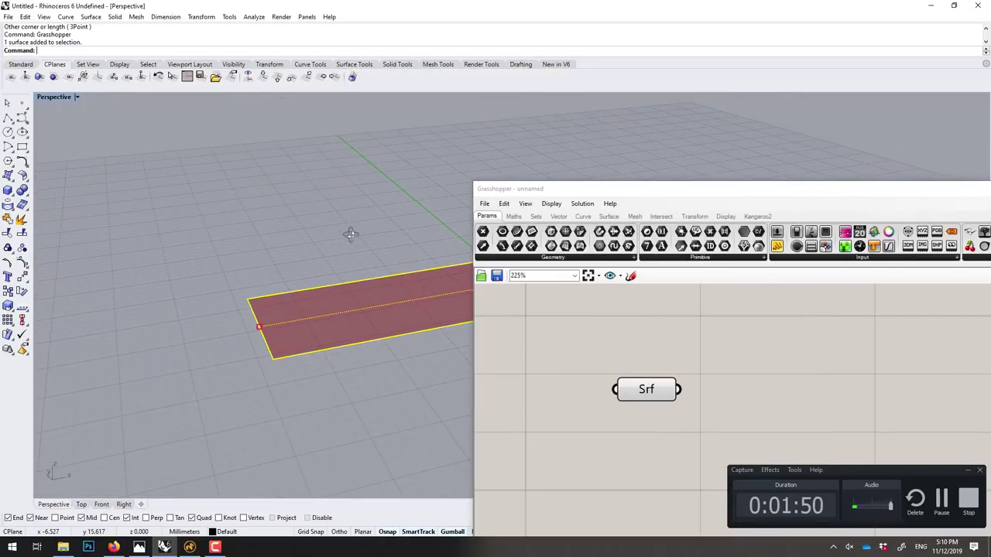
{"action": "mouse_move", "coordinate": [299, 240]}
{"action": "right_mouse_down"}
{"action": "mouse_move", "coordinate": [271, 232]}
{"action": "mouse_move", "coordinate": [247, 154]}
{"action": "right_mouse_up"}
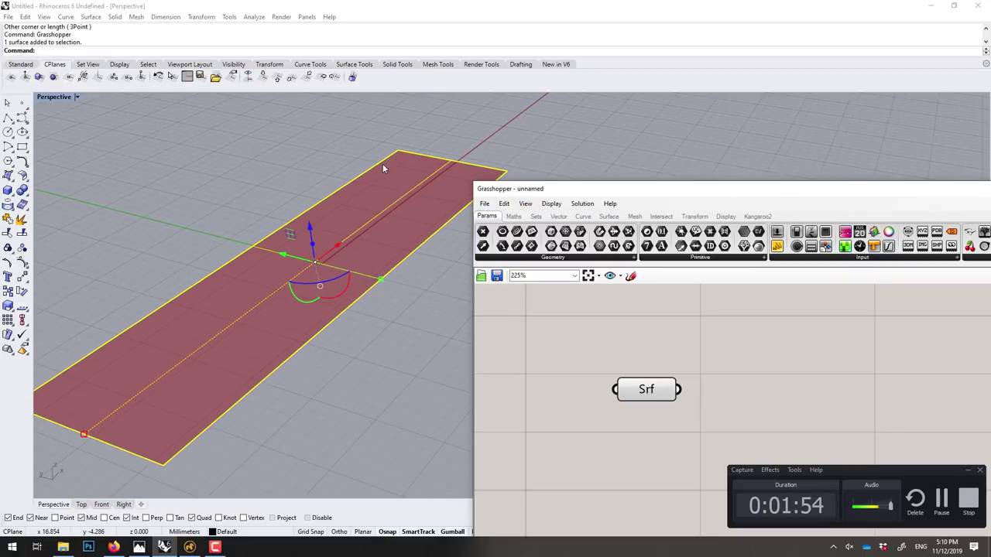
{"action": "left_click_drag", "start_coordinate": [517, 189], "coordinate": [367, 138]}
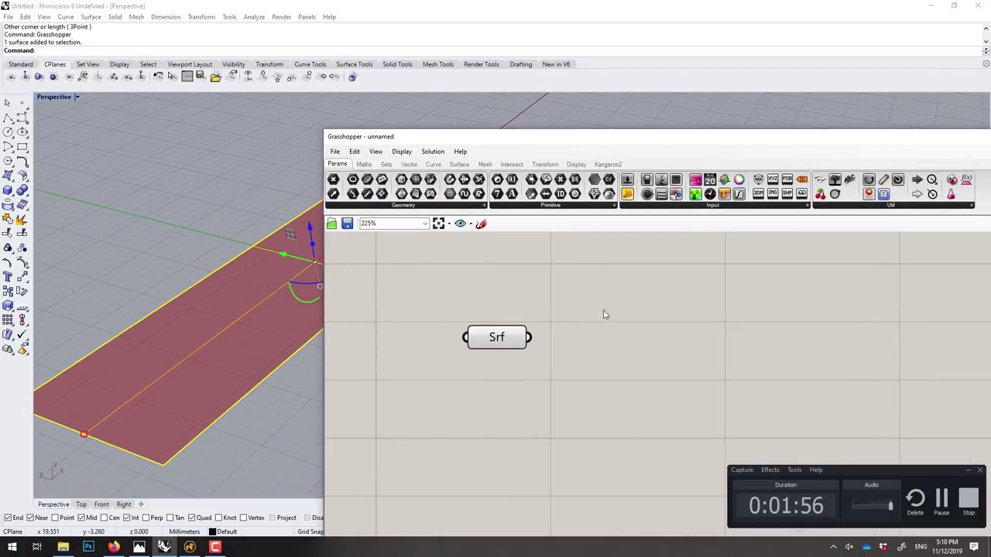
Step: Add a Populate 3D (Pop3D) component beside Srf, previewing random points in a default box
{"action": "double_click", "coordinate": [608, 337]}
{"action": "type", "text": "proj"}
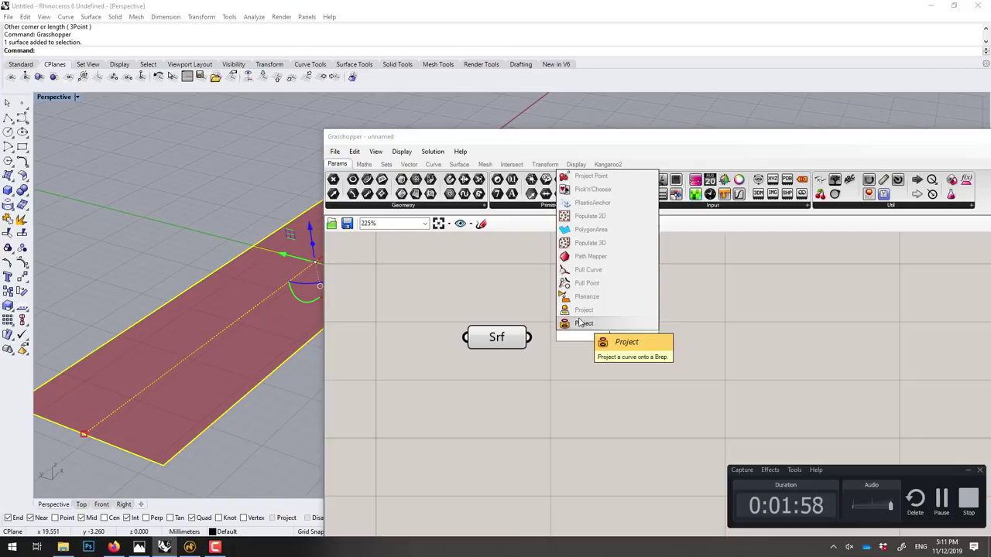
{"action": "type", "text": "o"}
{"action": "key", "text": "BackSpace"}
{"action": "key", "text": "BackSpace"}
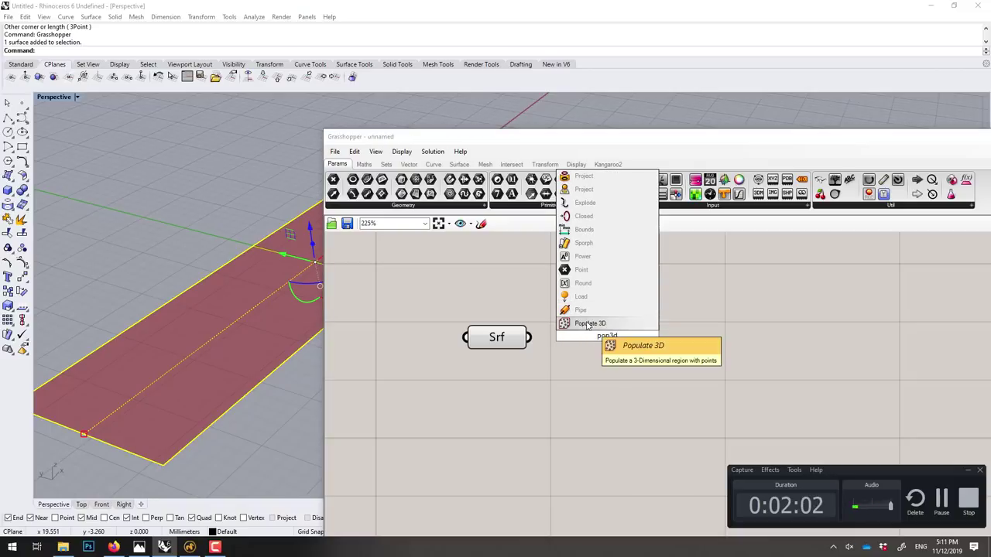
{"action": "left_click", "coordinate": [592, 324]}
{"action": "left_click_drag", "start_coordinate": [600, 337], "coordinate": [600, 369]}
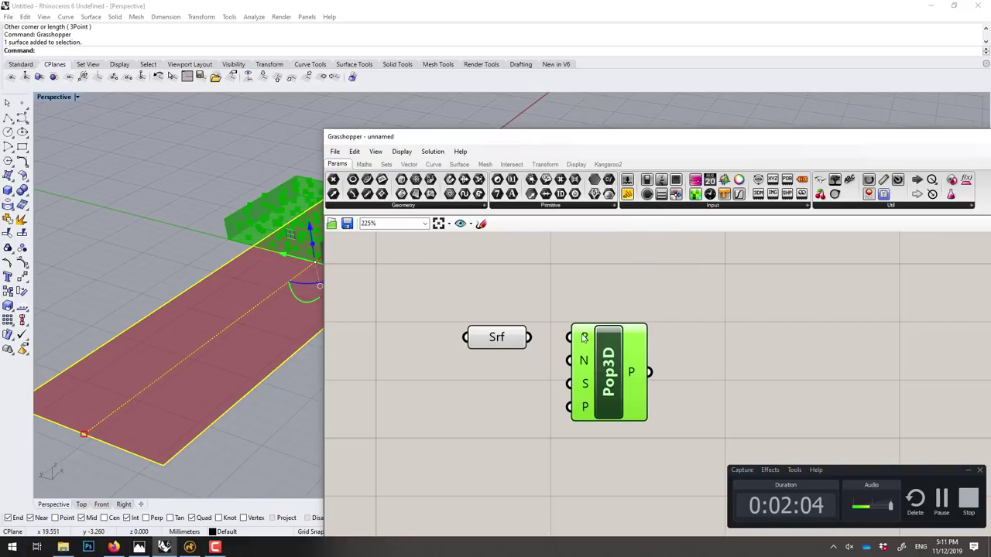
{"action": "left_click", "coordinate": [563, 314]}
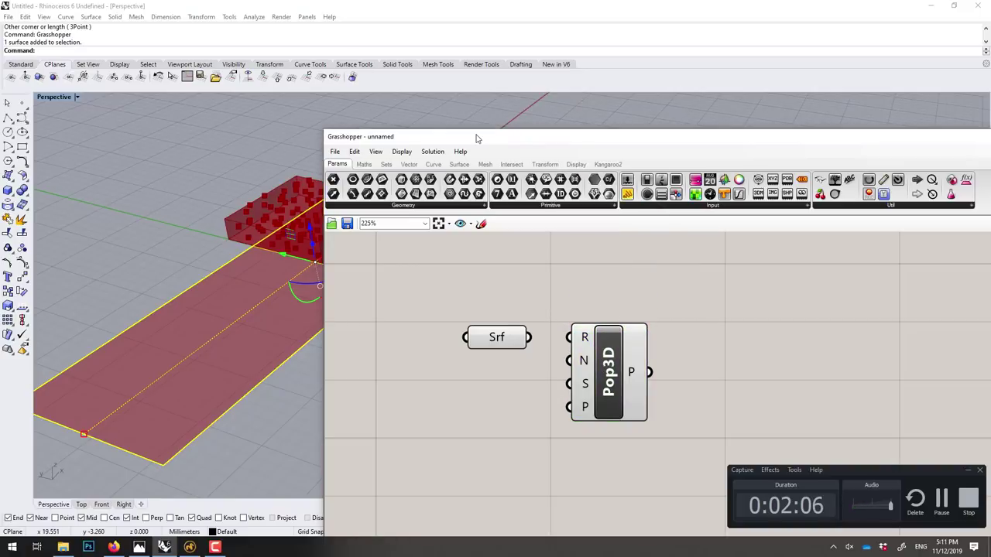
Step: Move the editor aside to reveal the viewport and toggle Draw Icons on and off
{"action": "left_click_drag", "start_coordinate": [478, 136], "coordinate": [593, 120]}
{"action": "scroll", "coordinate": [302, 193], "scroll_direction": "up", "scroll_amount": 3}
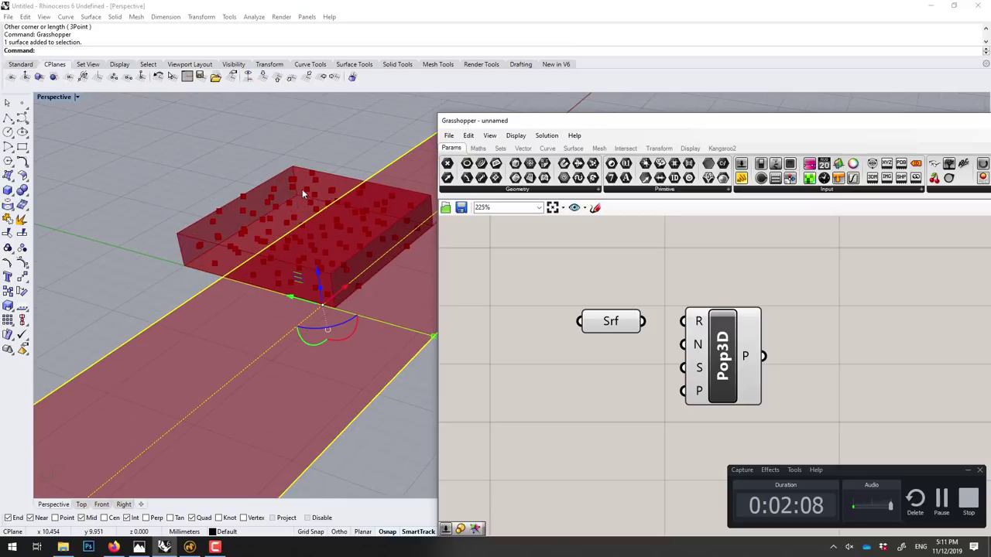
{"action": "left_click", "coordinate": [516, 135]}
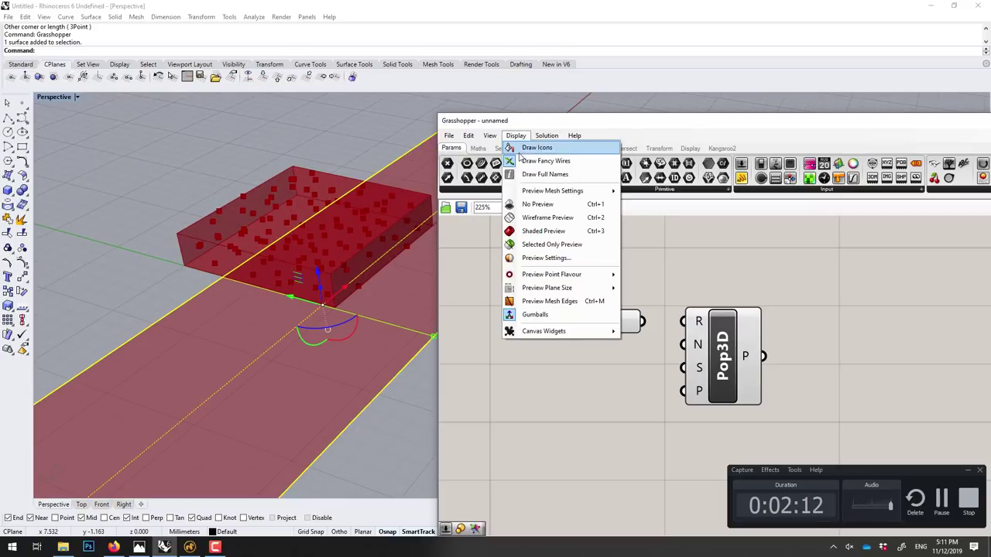
{"action": "left_click", "coordinate": [520, 148]}
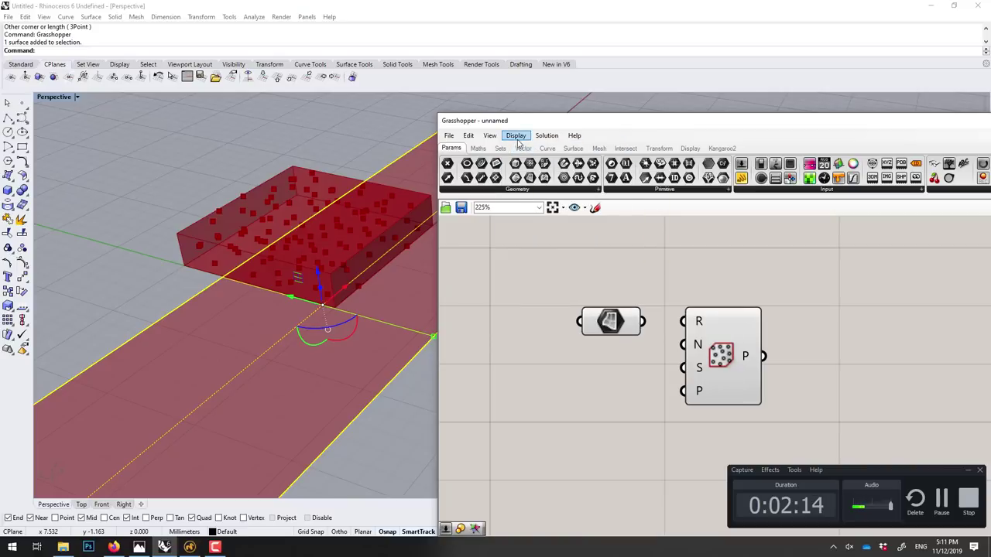
{"action": "left_click", "coordinate": [517, 138]}
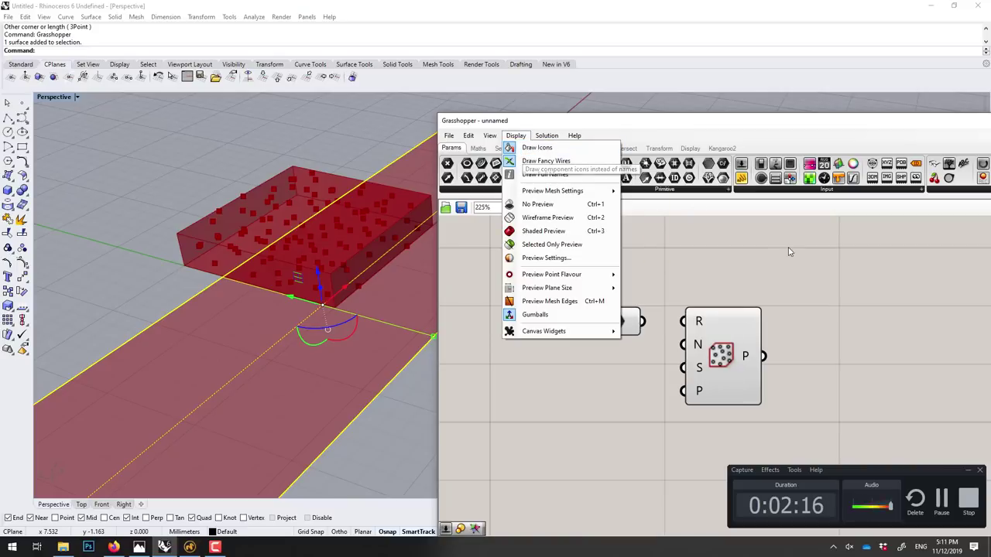
{"action": "left_click", "coordinate": [775, 271]}
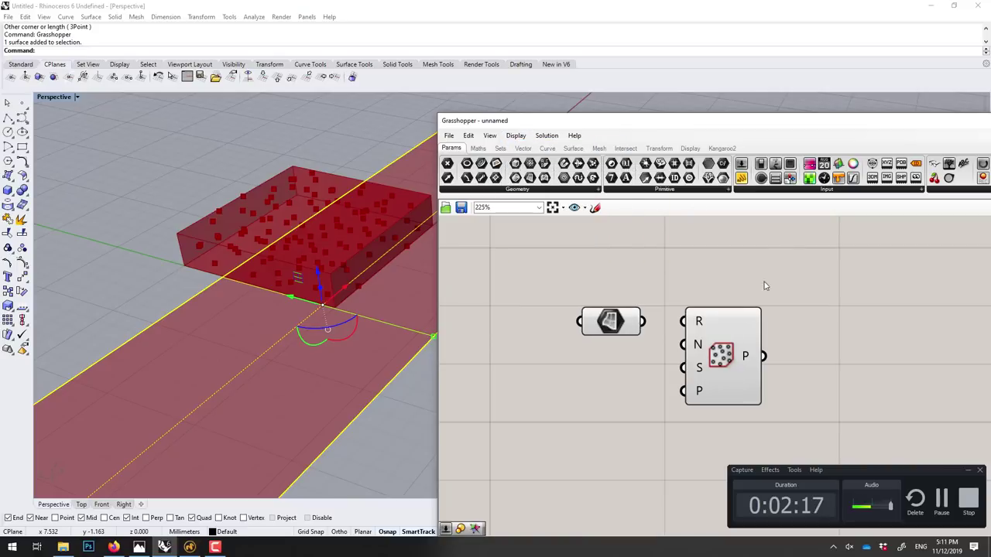
{"action": "left_click", "coordinate": [516, 137]}
{"action": "left_click", "coordinate": [537, 148]}
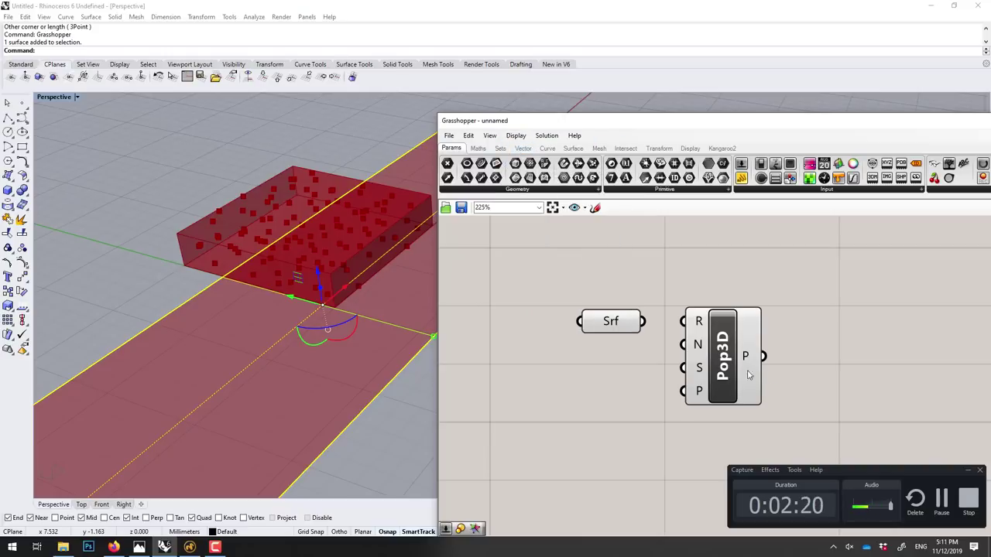
Step: Rearrange Srf and Pop3D, then turn icons and Draw Full Names back on
{"action": "left_click", "coordinate": [714, 320]}
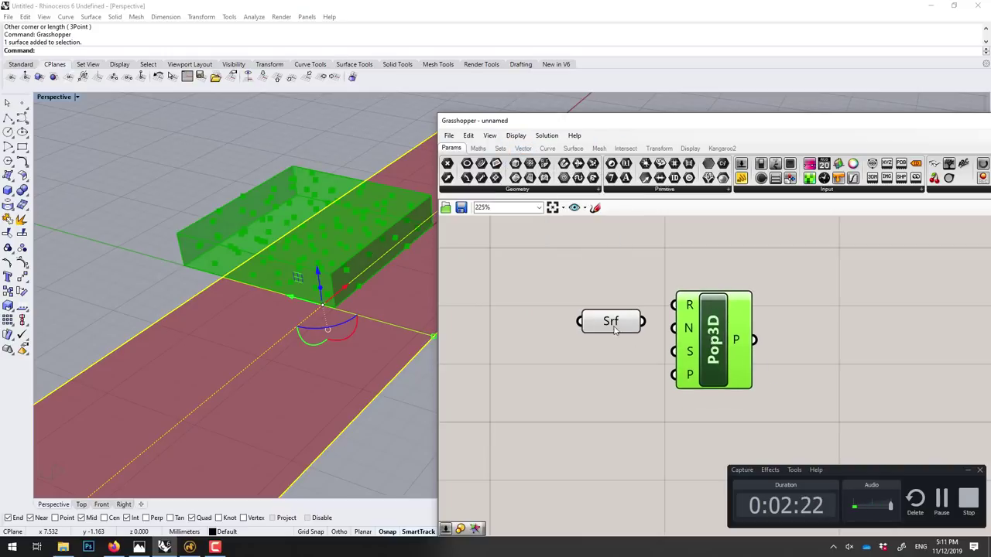
{"action": "left_click_drag", "start_coordinate": [613, 325], "coordinate": [593, 313]}
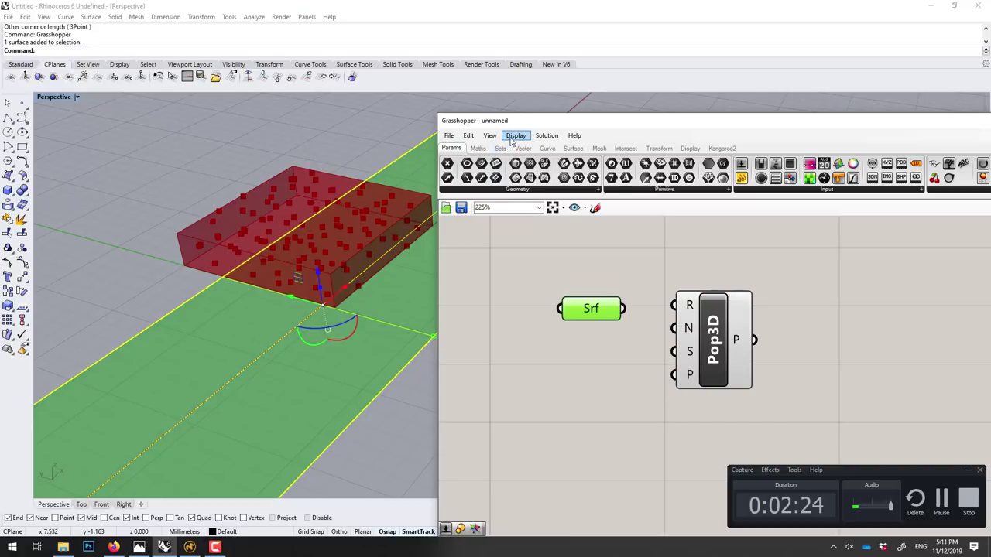
{"action": "left_click", "coordinate": [516, 135]}
{"action": "left_click", "coordinate": [536, 148]}
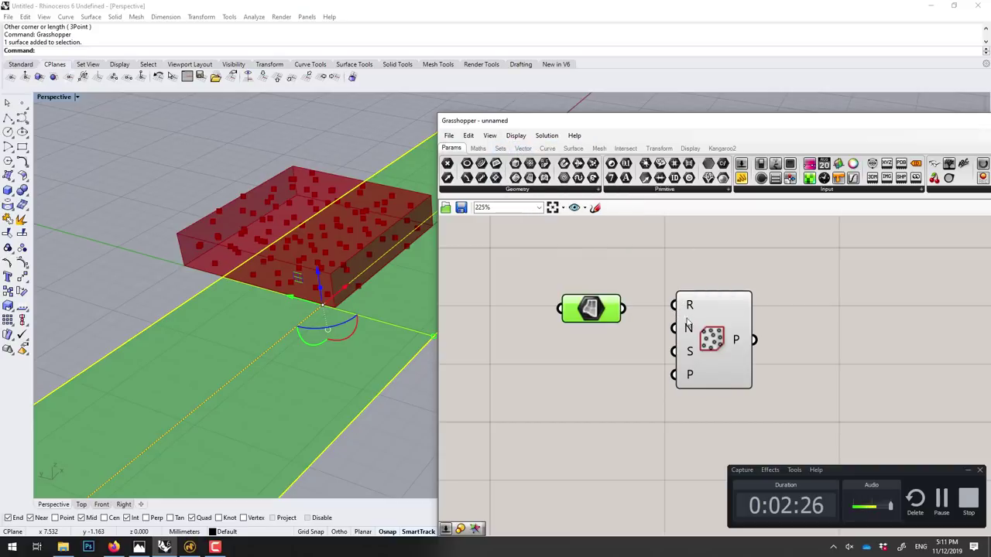
{"action": "left_click", "coordinate": [517, 136]}
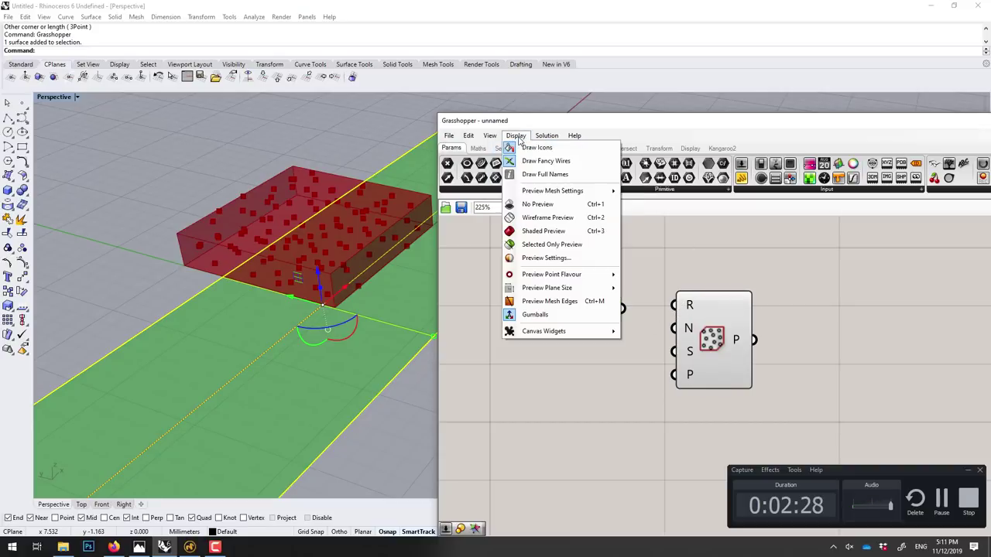
{"action": "left_click", "coordinate": [542, 174]}
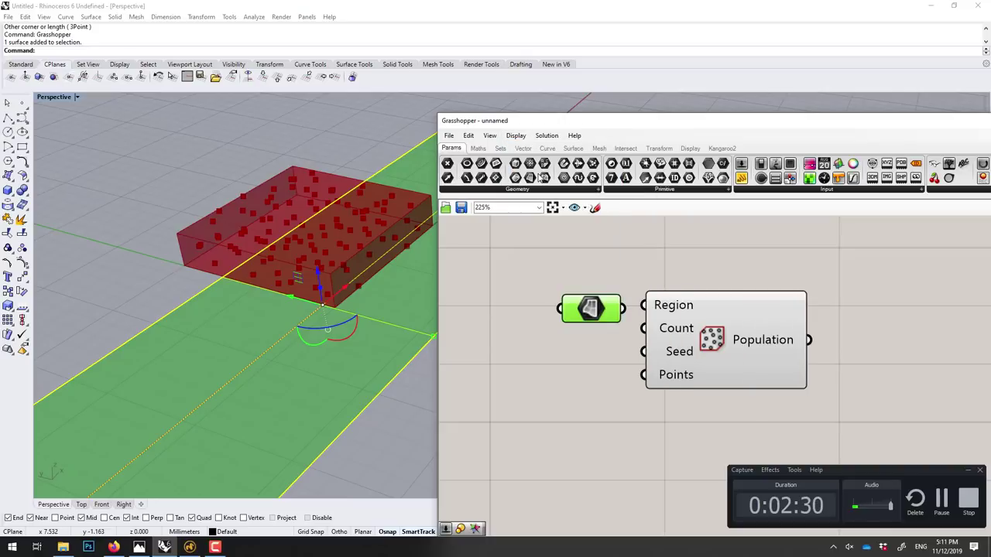
{"action": "left_click", "coordinate": [516, 136]}
Step: Switch components back to text names with abbreviated input names
{"action": "left_click", "coordinate": [545, 174]}
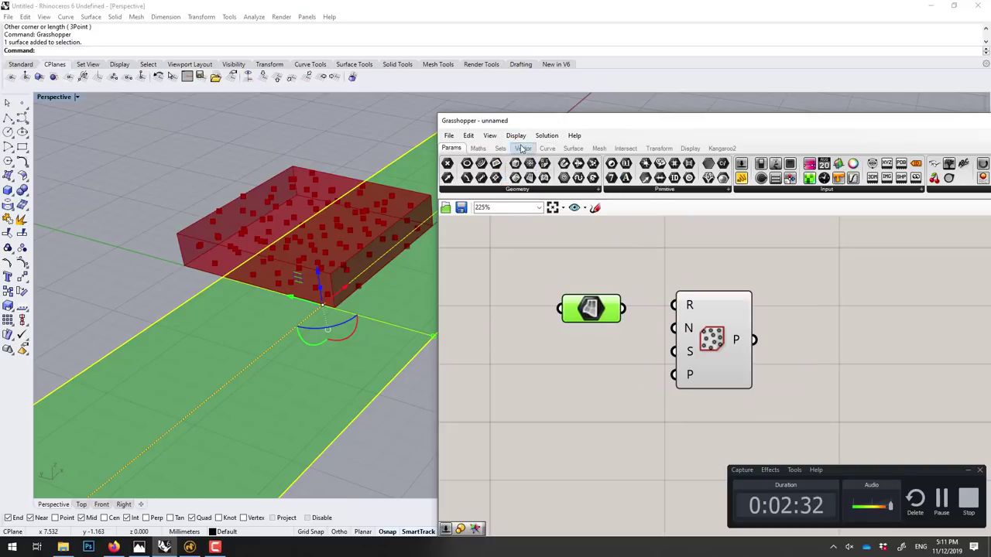
{"action": "left_click", "coordinate": [516, 137]}
{"action": "left_click", "coordinate": [527, 147]}
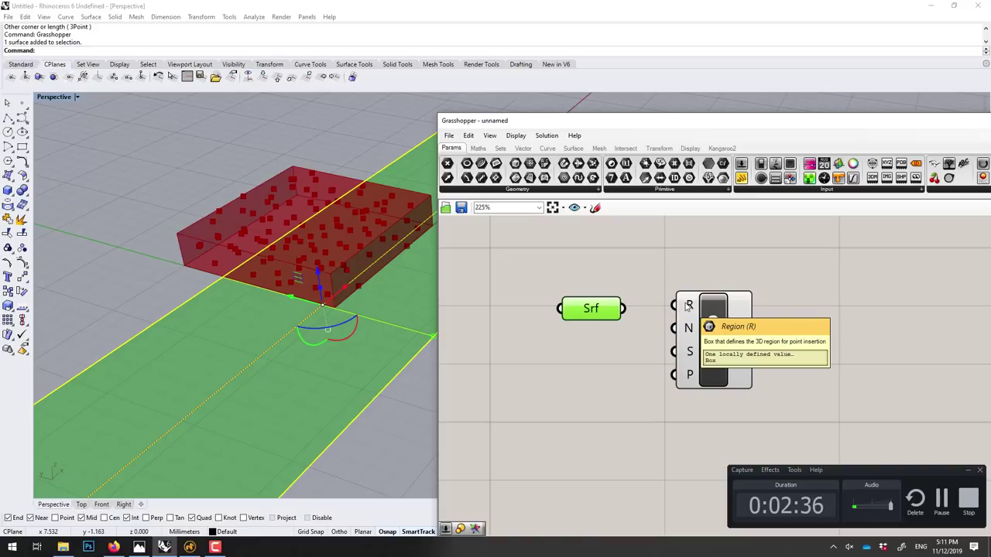
{"action": "left_click_drag", "start_coordinate": [598, 311], "coordinate": [592, 304]}
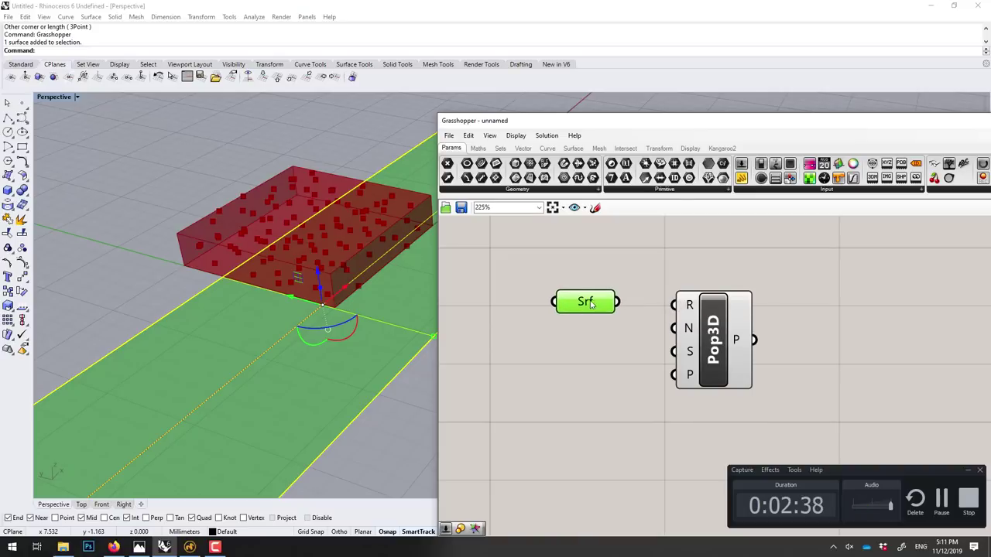
{"action": "left_click", "coordinate": [591, 273]}
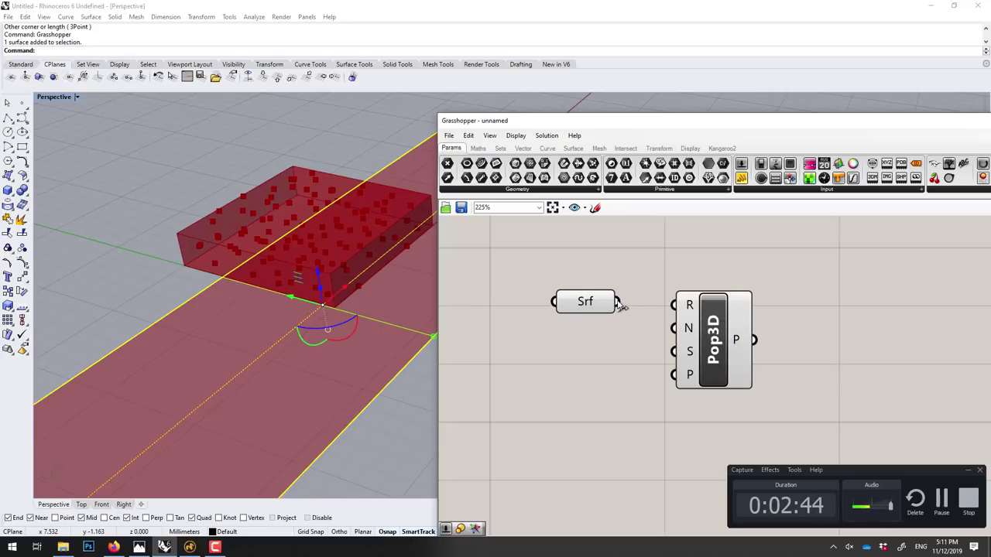
Step: Wire Srf into Pop3D's R input so 100 points scatter across the plane
{"action": "mouse_move", "coordinate": [617, 301]}
{"action": "left_mouse_down"}
{"action": "mouse_move", "coordinate": [674, 304]}
{"action": "mouse_move", "coordinate": [703, 325]}
{"action": "left_mouse_up"}
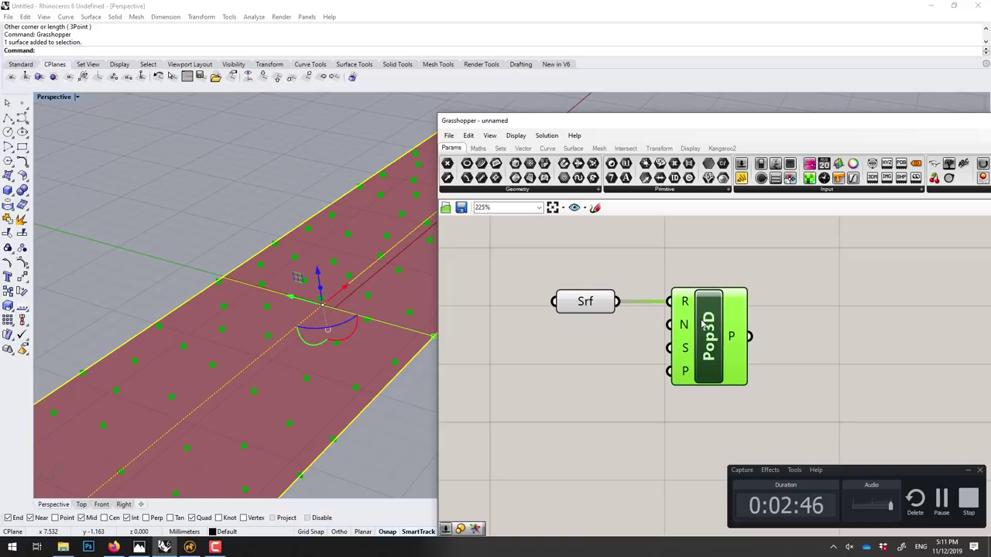
{"action": "left_click", "coordinate": [627, 274]}
{"action": "right_click_drag", "start_coordinate": [187, 315], "coordinate": [296, 307]}
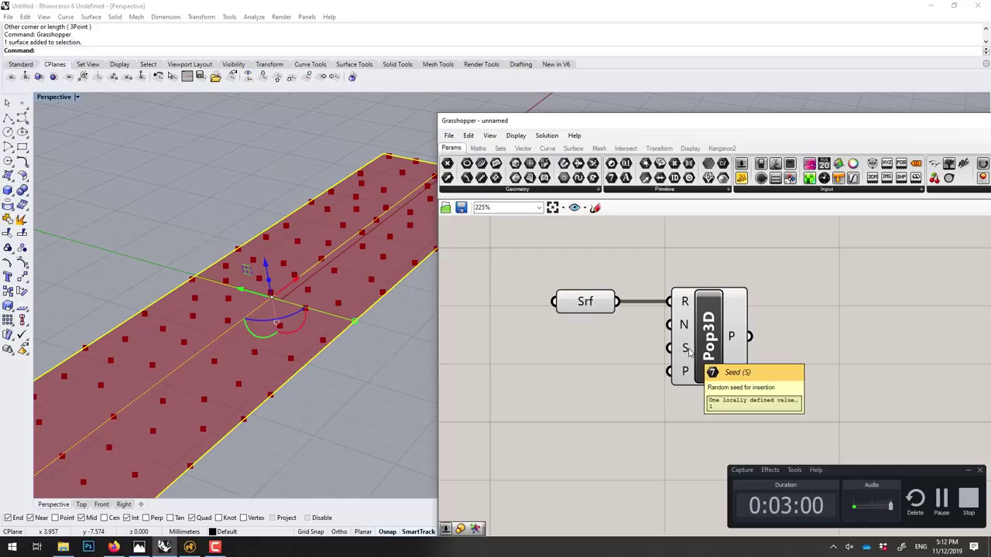
Step: Create a 0–500 number slider and rename it 'Count'
{"action": "double_click", "coordinate": [573, 334]}
{"action": "type", "text": "0<500"}
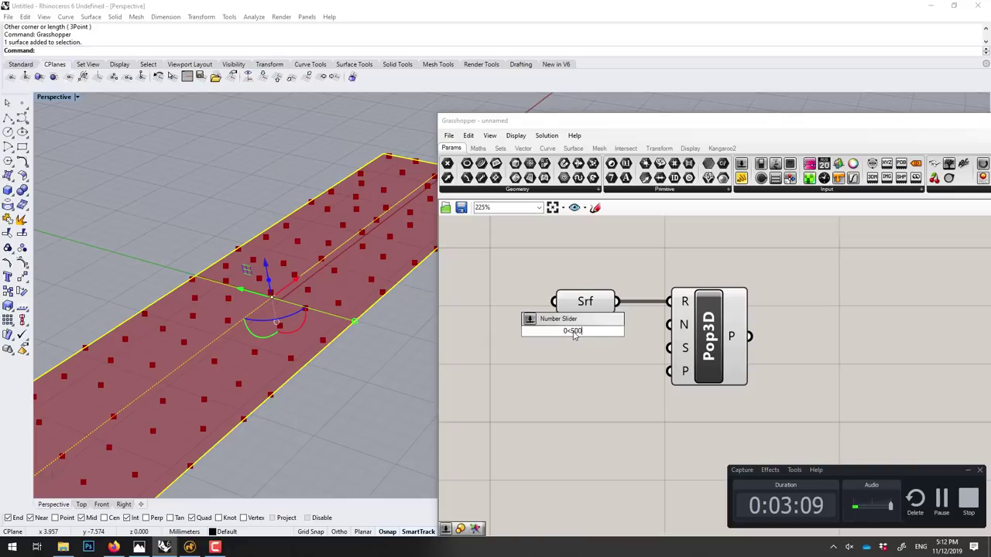
{"action": "key", "text": "Return"}
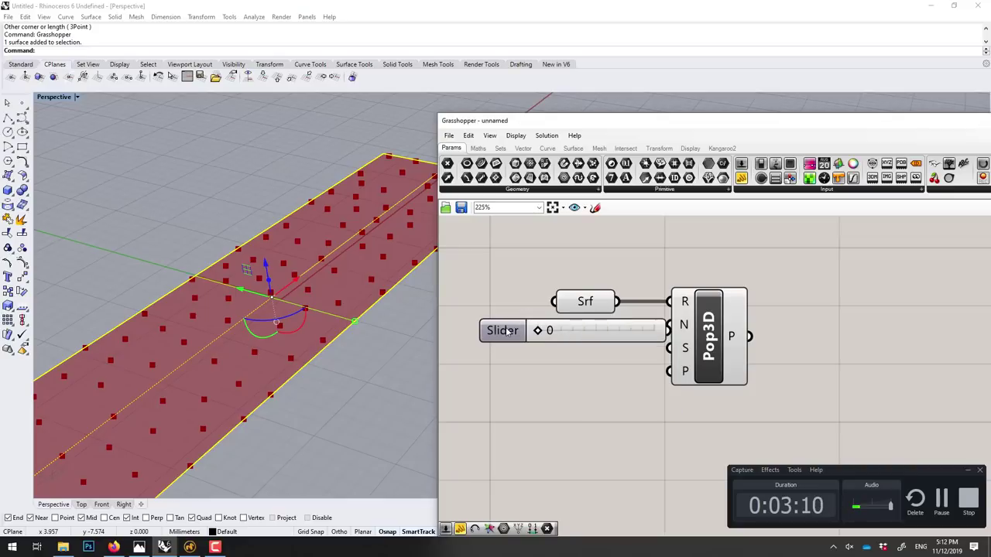
{"action": "left_click", "coordinate": [505, 330]}
{"action": "right_click", "coordinate": [505, 330]}
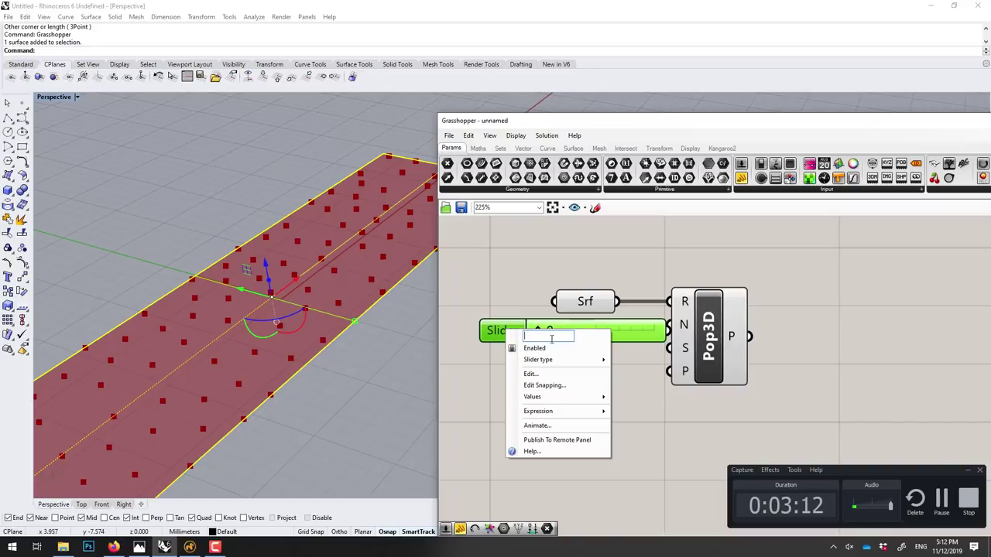
{"action": "type", "text": "COunt"}
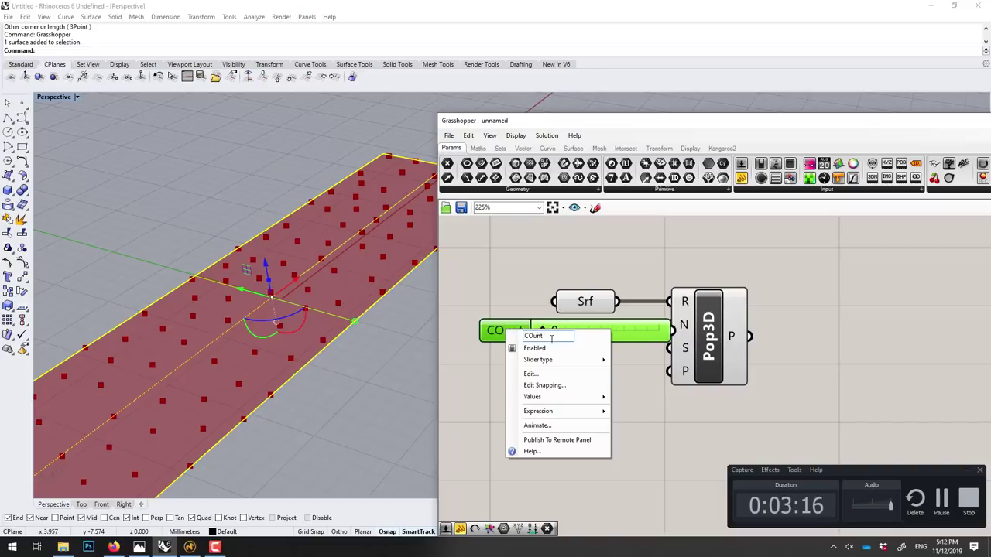
{"action": "key", "text": "Left"}
{"action": "key", "text": "Left"}
{"action": "key", "text": "Left"}
{"action": "key", "text": "BackSpace"}
{"action": "type", "text": "o"}
{"action": "key", "text": "Return"}
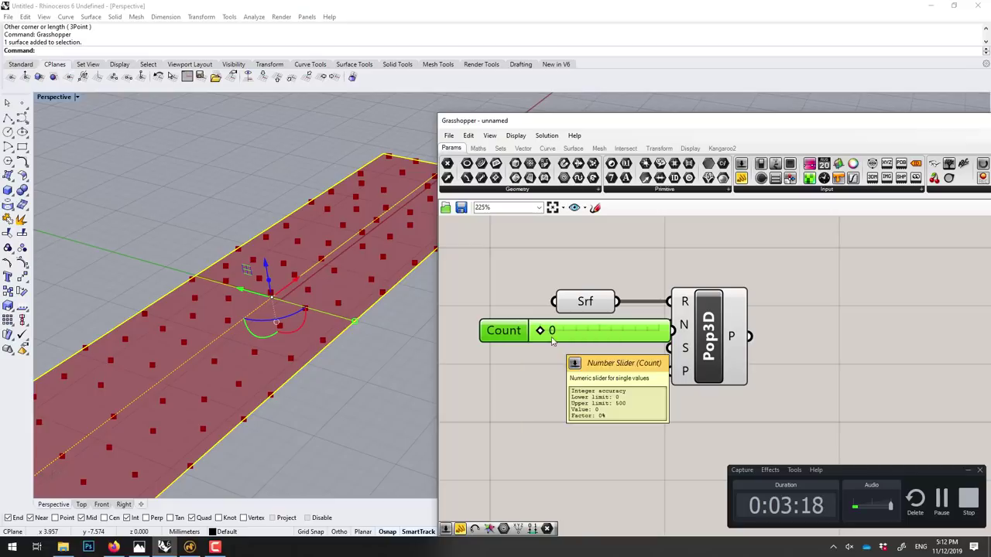
Step: Wire Count into Pop3D's N input and set it to 270 points
{"action": "left_click_drag", "start_coordinate": [503, 331], "coordinate": [478, 330]}
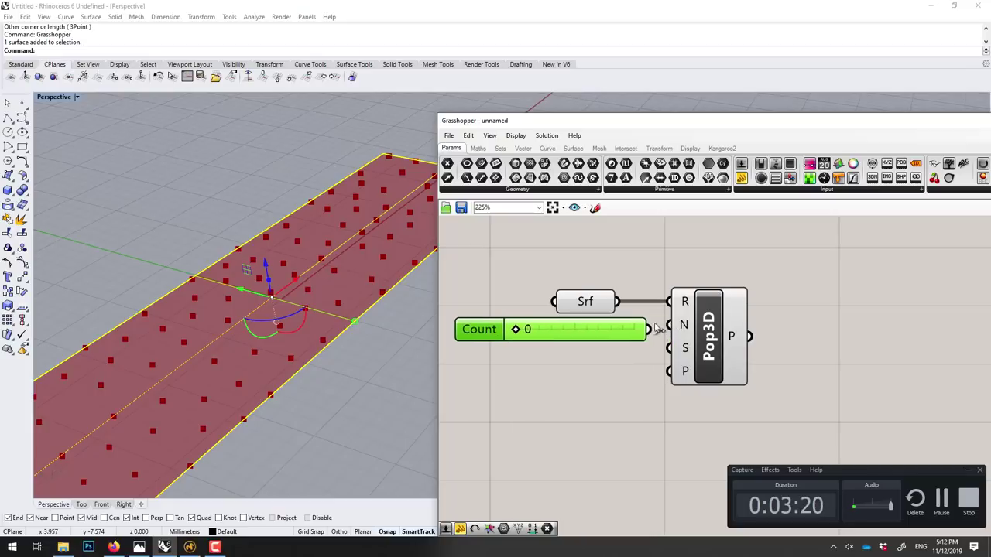
{"action": "left_click_drag", "start_coordinate": [656, 328], "coordinate": [667, 333]}
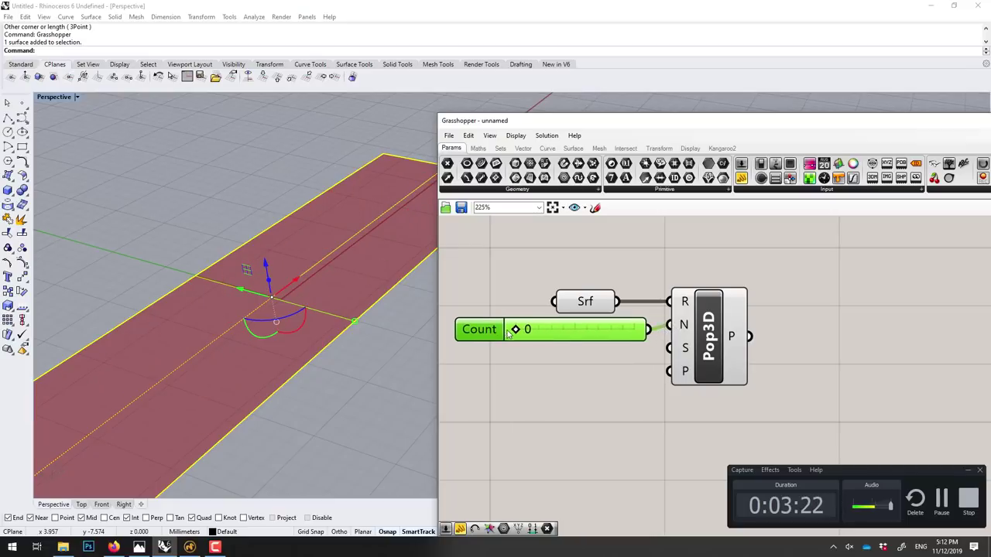
{"action": "mouse_move", "coordinate": [509, 331]}
{"action": "left_mouse_down"}
{"action": "mouse_move", "coordinate": [649, 329]}
{"action": "mouse_move", "coordinate": [581, 329]}
{"action": "left_mouse_up"}
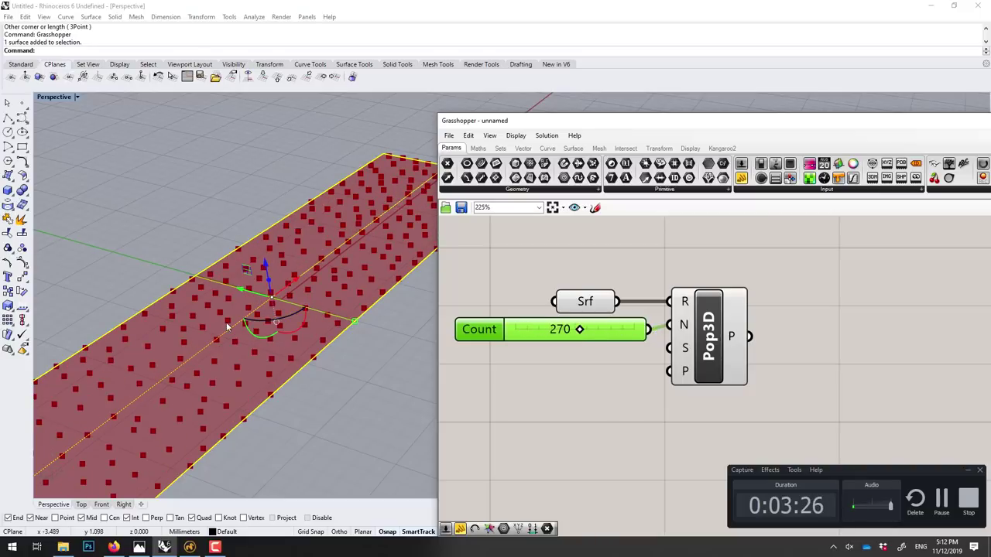
{"action": "scroll", "coordinate": [227, 327], "scroll_direction": "down", "scroll_amount": 2}
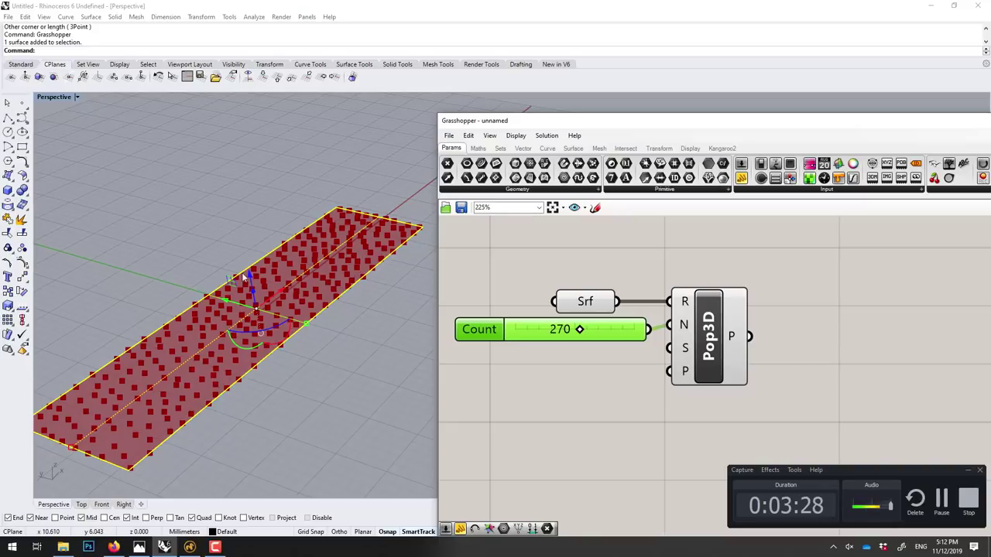
{"action": "left_click_drag", "start_coordinate": [707, 328], "coordinate": [711, 333]}
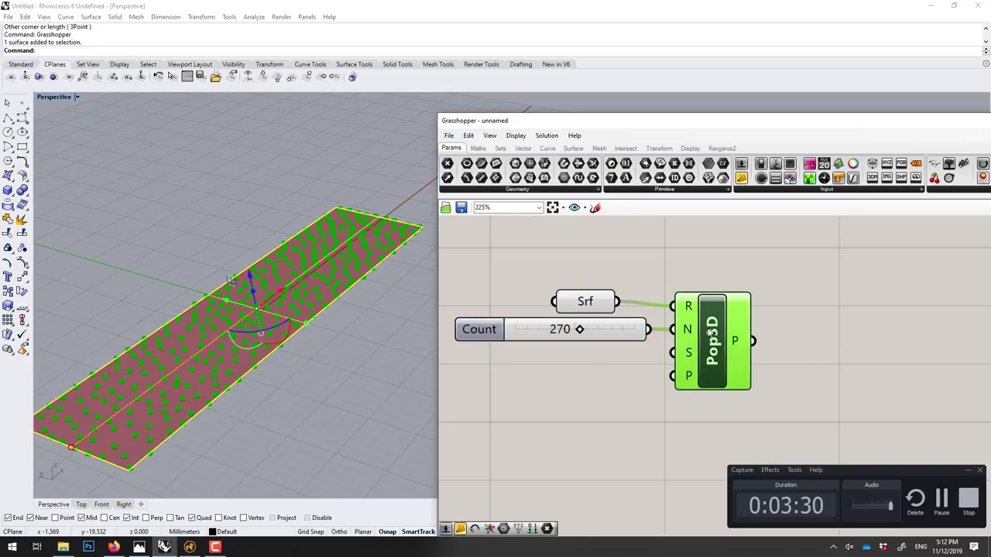
Step: Create a 0–100 number slider and rename it 'Seed'
{"action": "left_click", "coordinate": [590, 386]}
{"action": "double_click", "coordinate": [590, 375]}
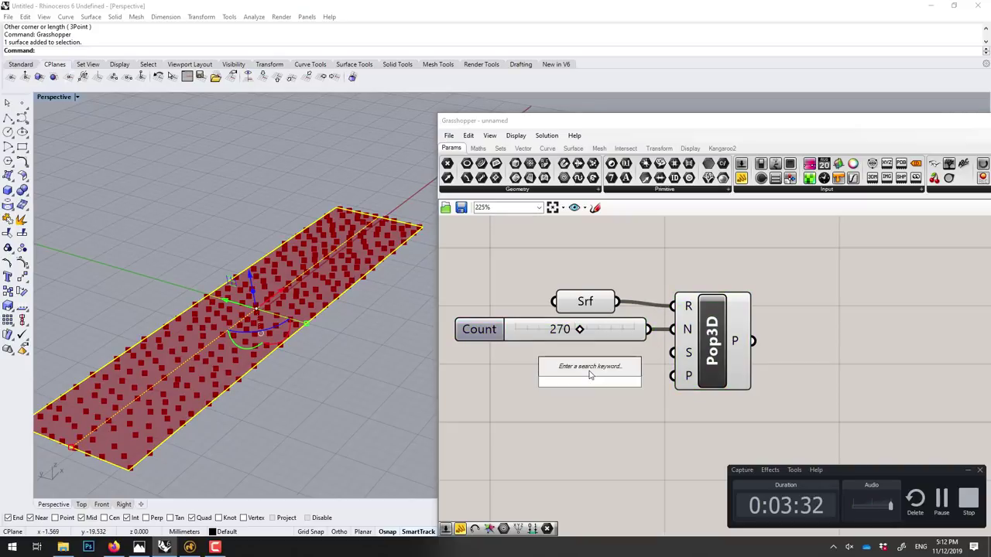
{"action": "type", "text": "0<100"}
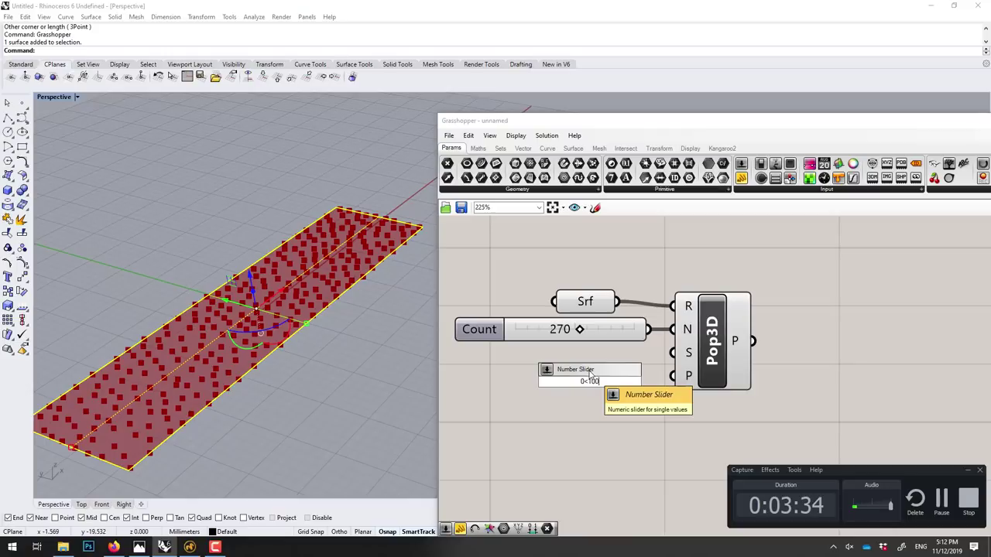
{"action": "key", "text": "Return"}
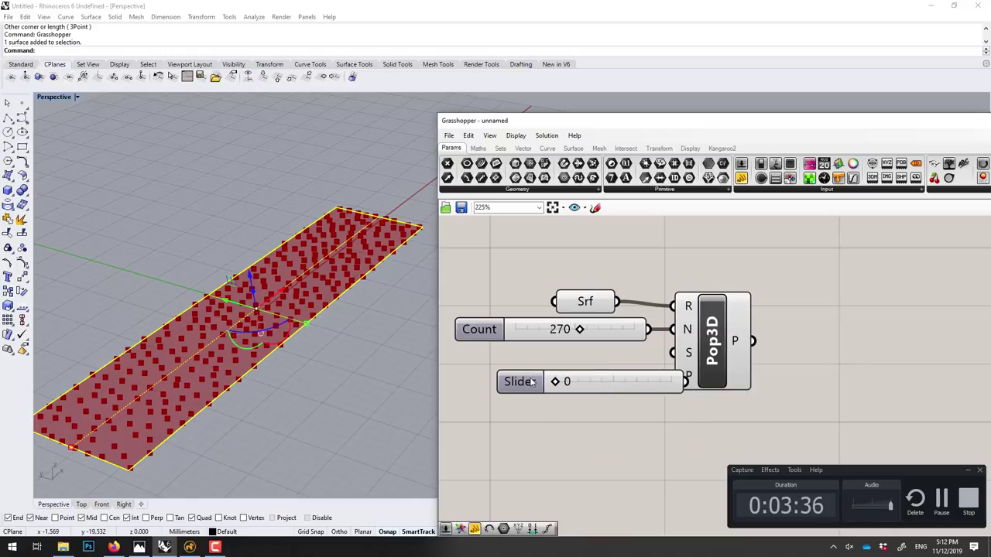
{"action": "left_click", "coordinate": [532, 382]}
{"action": "right_click", "coordinate": [534, 382]}
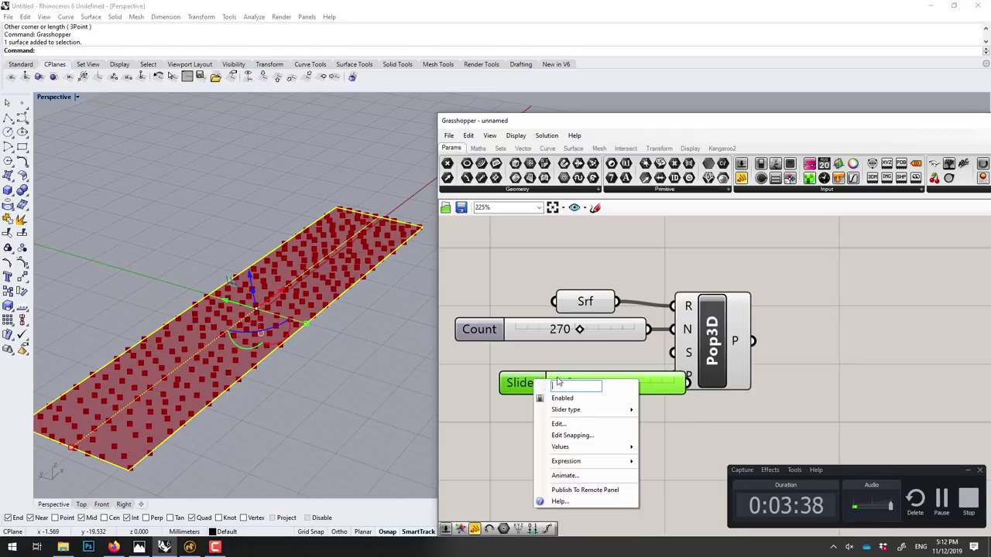
{"action": "type", "text": "Seed"}
{"action": "key", "text": "Return"}
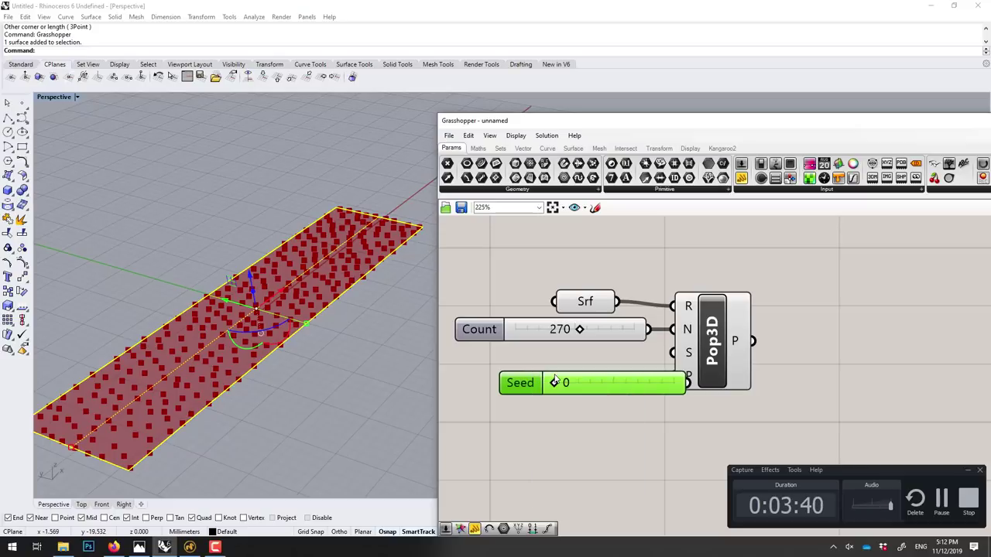
Step: Place Seed under Count, wire it to Pop3D's S input and set it to 36
{"action": "mouse_move", "coordinate": [520, 383]}
{"action": "left_mouse_down"}
{"action": "mouse_move", "coordinate": [478, 352]}
{"action": "mouse_move", "coordinate": [483, 359]}
{"action": "left_mouse_up"}
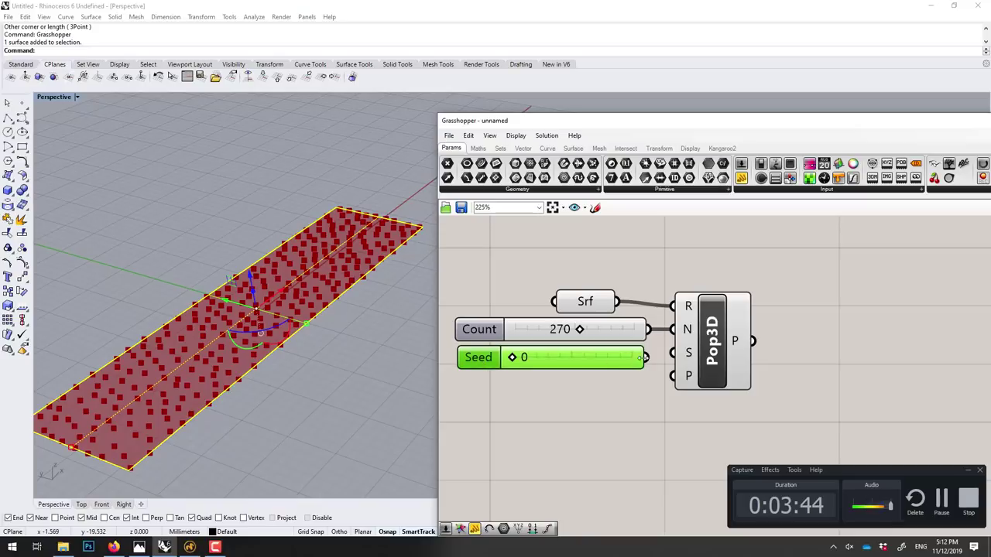
{"action": "left_click_drag", "start_coordinate": [647, 358], "coordinate": [672, 353]}
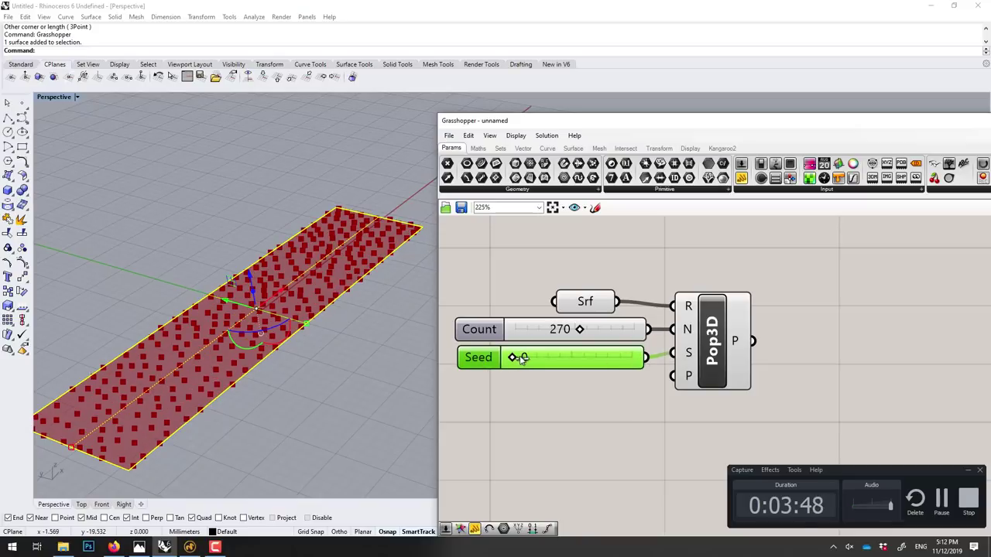
{"action": "mouse_move", "coordinate": [514, 357]}
{"action": "left_mouse_down"}
{"action": "mouse_move", "coordinate": [614, 358]}
{"action": "mouse_move", "coordinate": [556, 357]}
{"action": "left_mouse_up"}
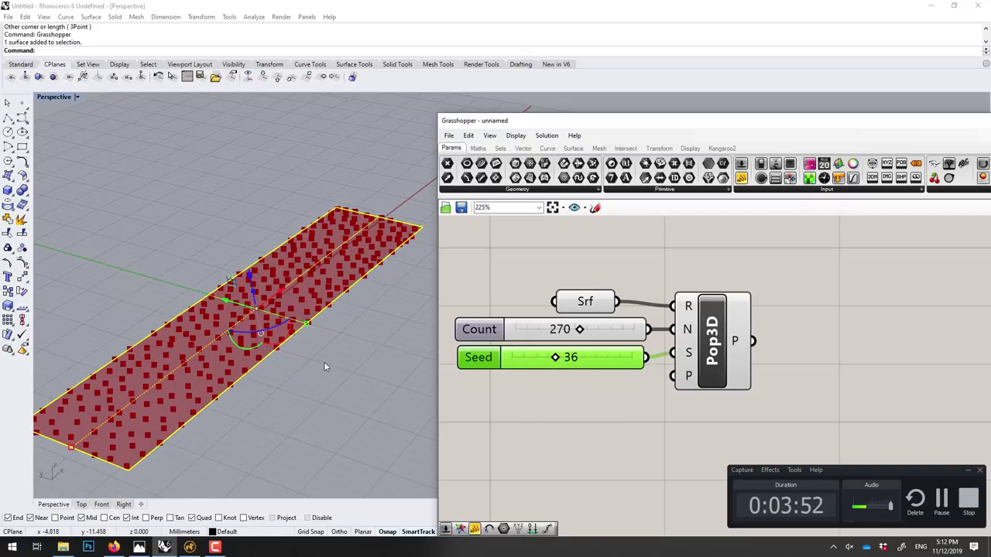
{"action": "scroll", "coordinate": [206, 344], "scroll_direction": "up", "scroll_amount": 2}
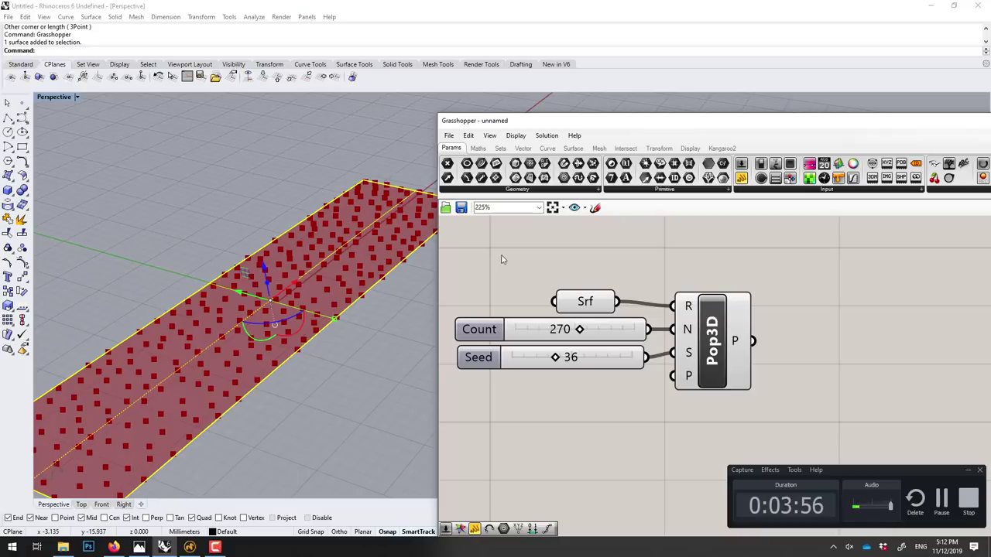
{"action": "left_click_drag", "start_coordinate": [694, 314], "coordinate": [689, 310]}
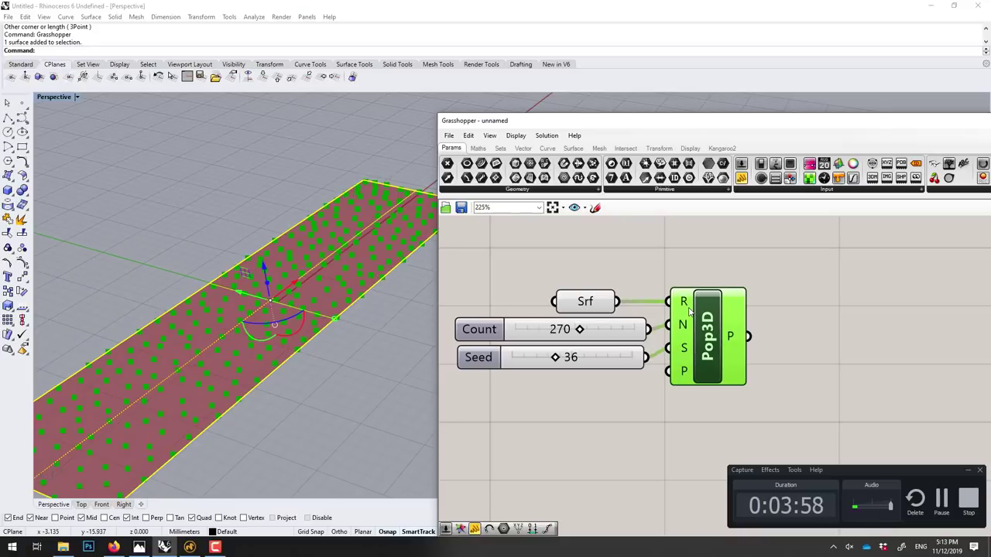
{"action": "left_click", "coordinate": [662, 302]}
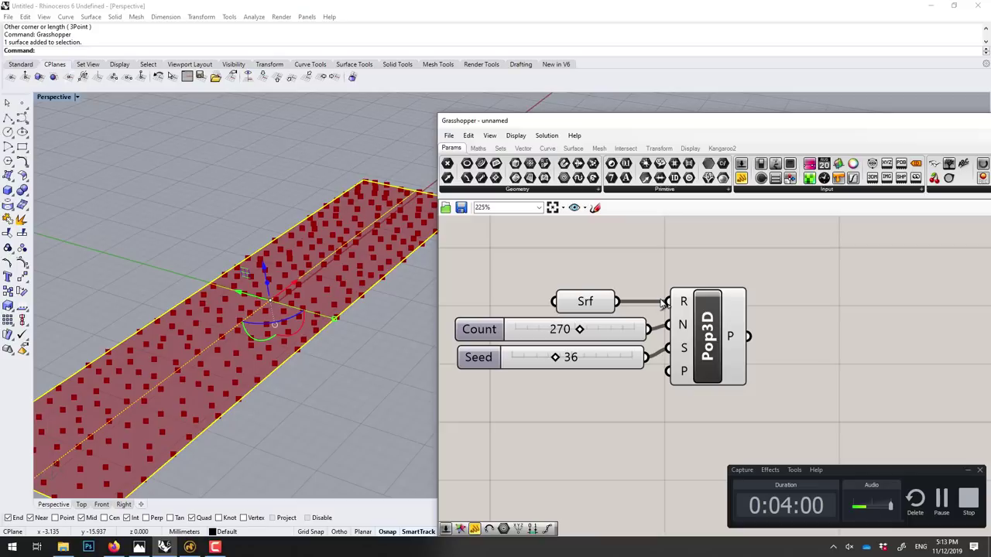
{"action": "scroll", "coordinate": [650, 287], "scroll_direction": "down", "scroll_amount": 1}
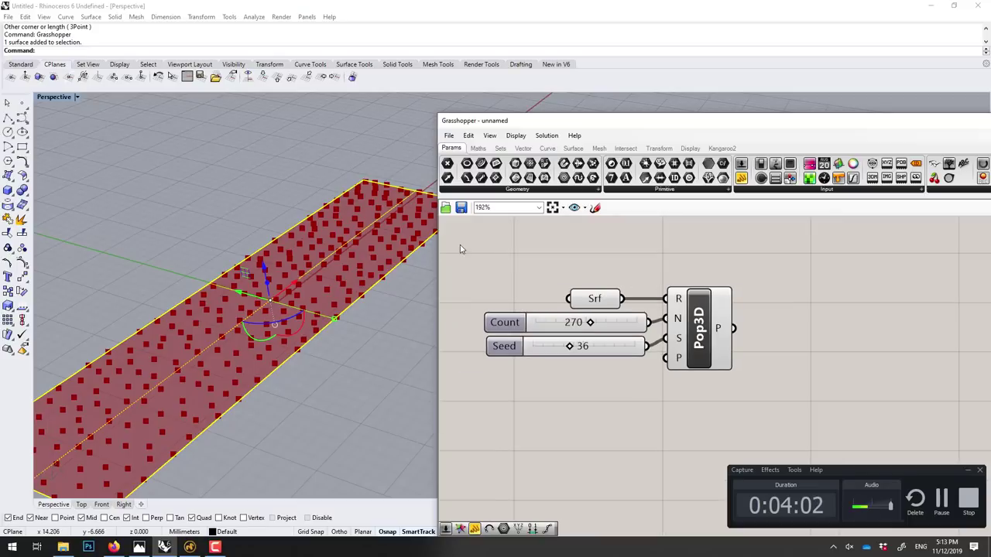
Step: Group Srf, Count, Seed and Pop3D with Ctrl+G and name the group 'Generation'
{"action": "mouse_move", "coordinate": [463, 245]}
{"action": "left_mouse_down"}
{"action": "mouse_move", "coordinate": [696, 386]}
{"action": "mouse_move", "coordinate": [776, 403]}
{"action": "left_mouse_up"}
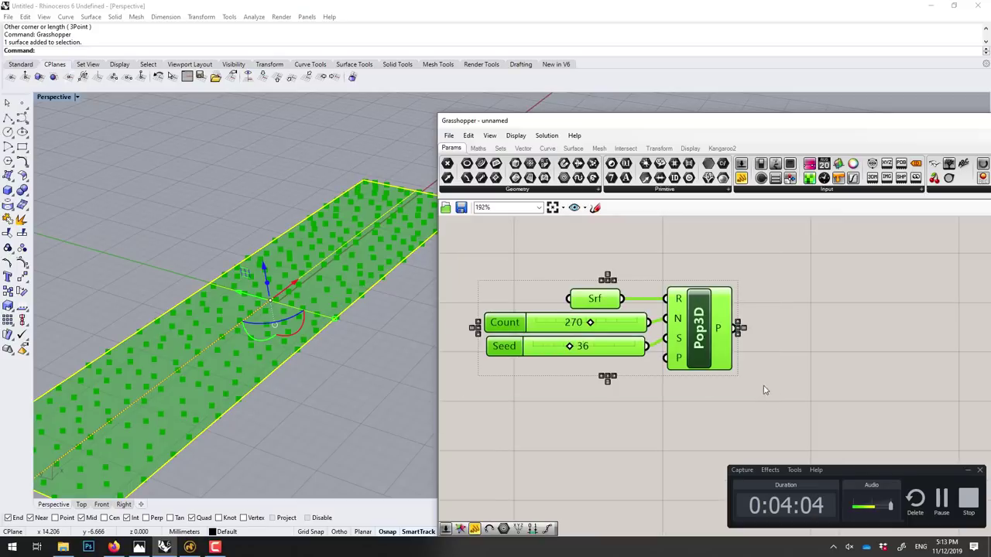
{"action": "key", "text": "ctrl+g"}
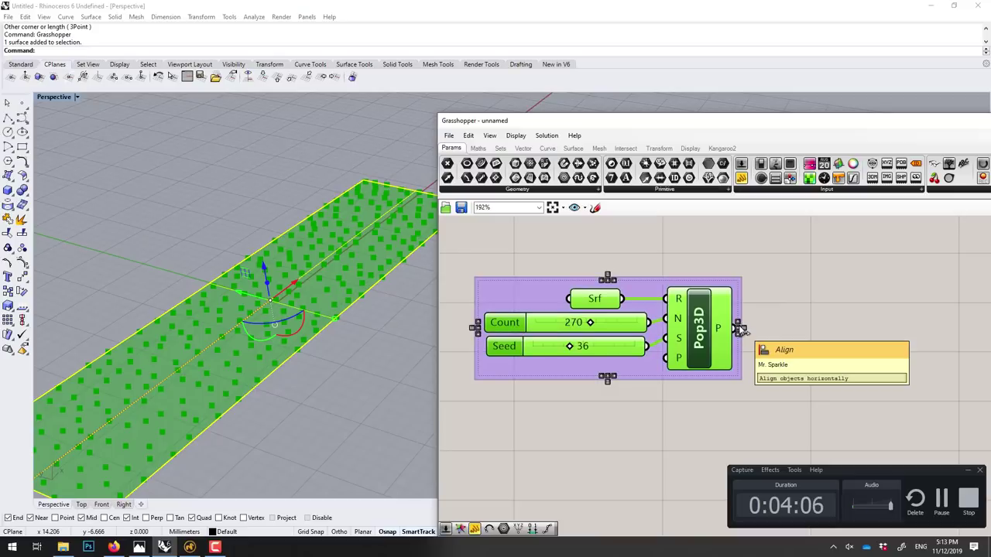
{"action": "left_click", "coordinate": [752, 265]}
{"action": "right_click", "coordinate": [547, 295]}
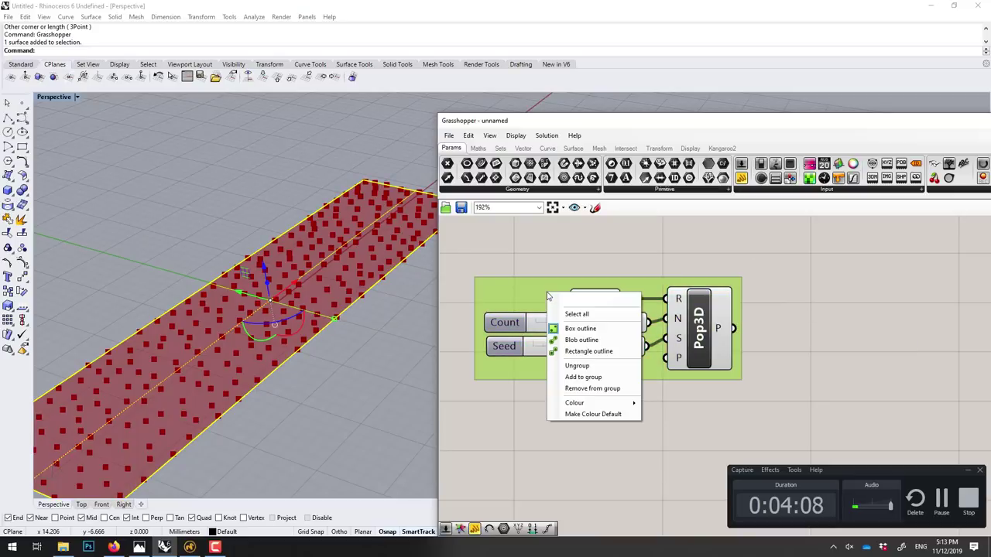
{"action": "left_click", "coordinate": [570, 299]}
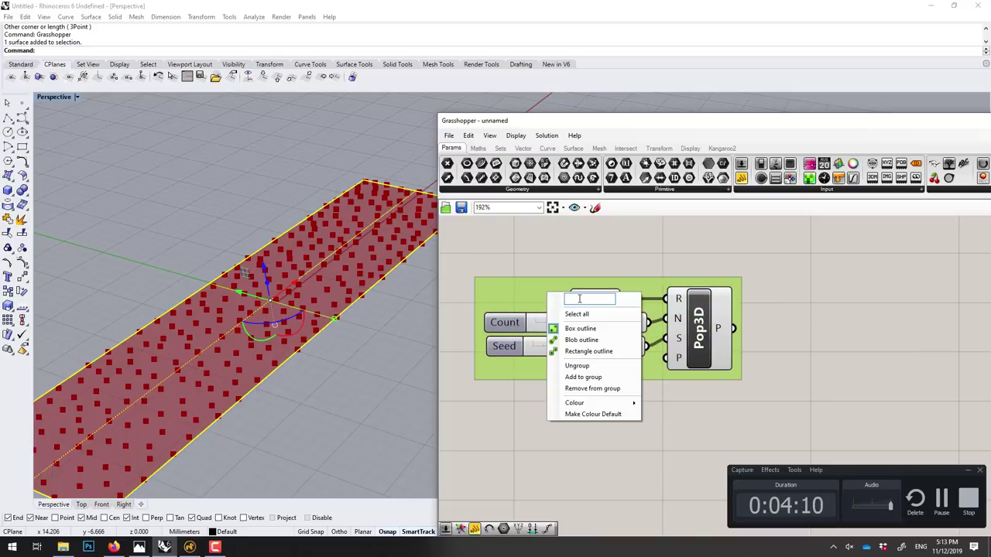
{"action": "type", "text": "Generatio"}
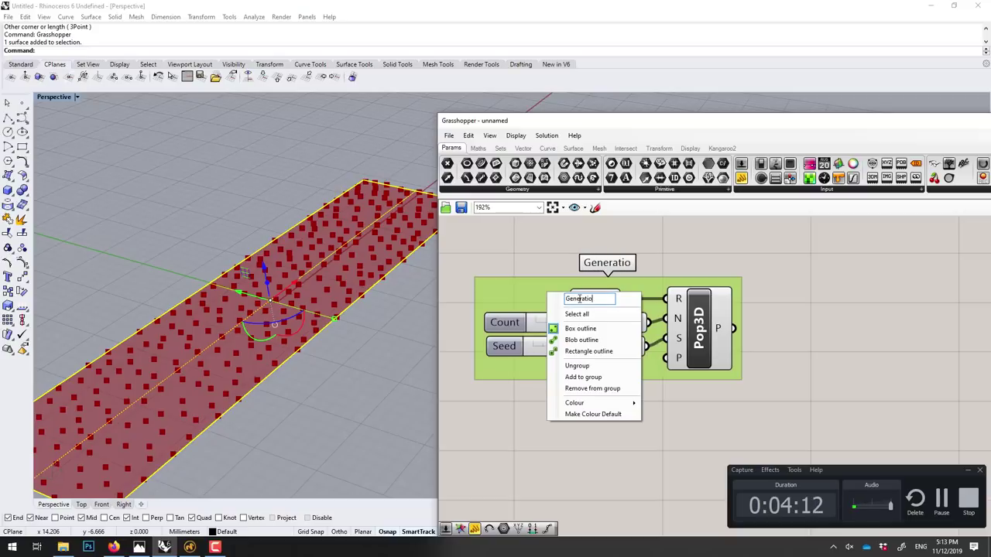
{"action": "type", "text": "n"}
{"action": "key", "text": "Return"}
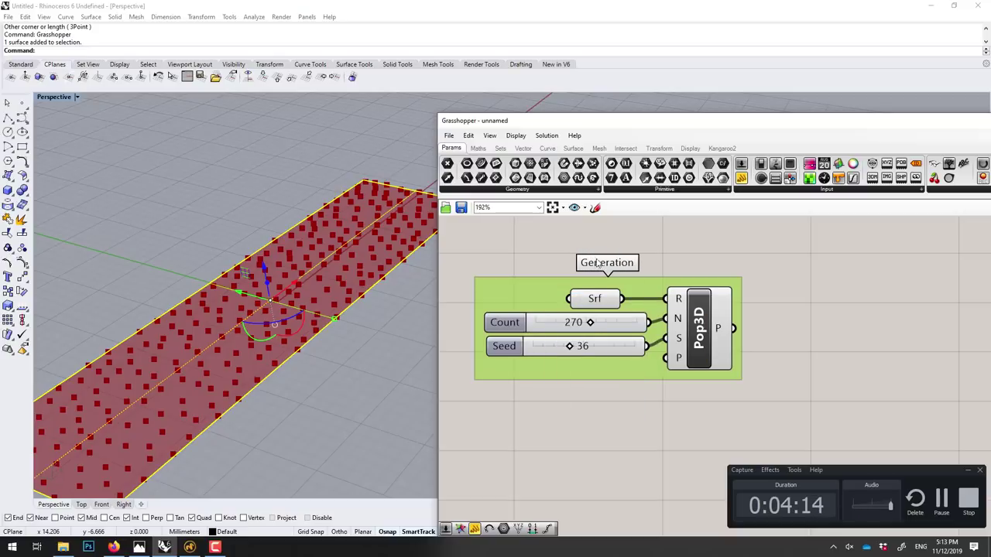
{"action": "right_click_drag", "start_coordinate": [224, 243], "coordinate": [257, 320]}
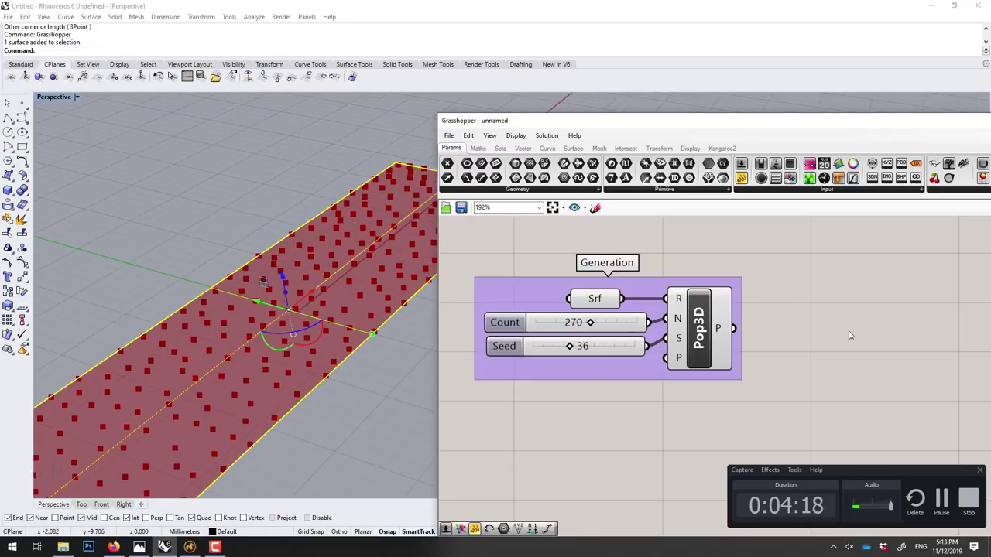
Step: Add a planar Voronoi component fed by Pop3D's P output
{"action": "double_click", "coordinate": [790, 326]}
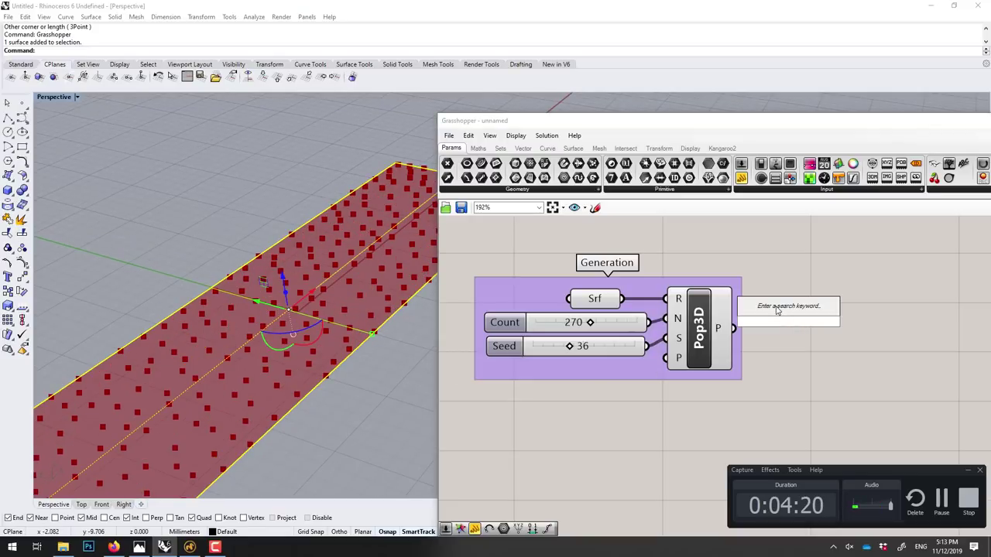
{"action": "type", "text": "voron"}
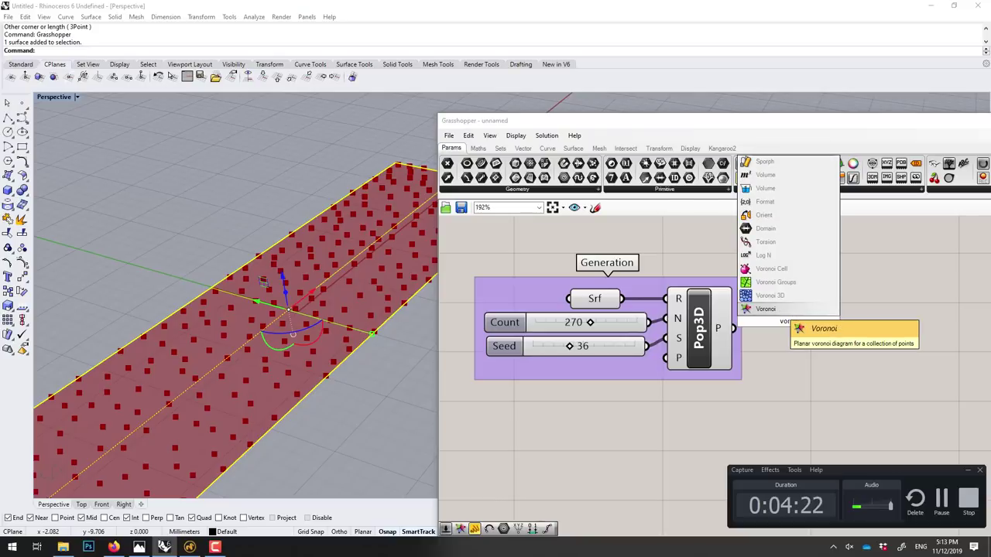
{"action": "left_click", "coordinate": [782, 308]}
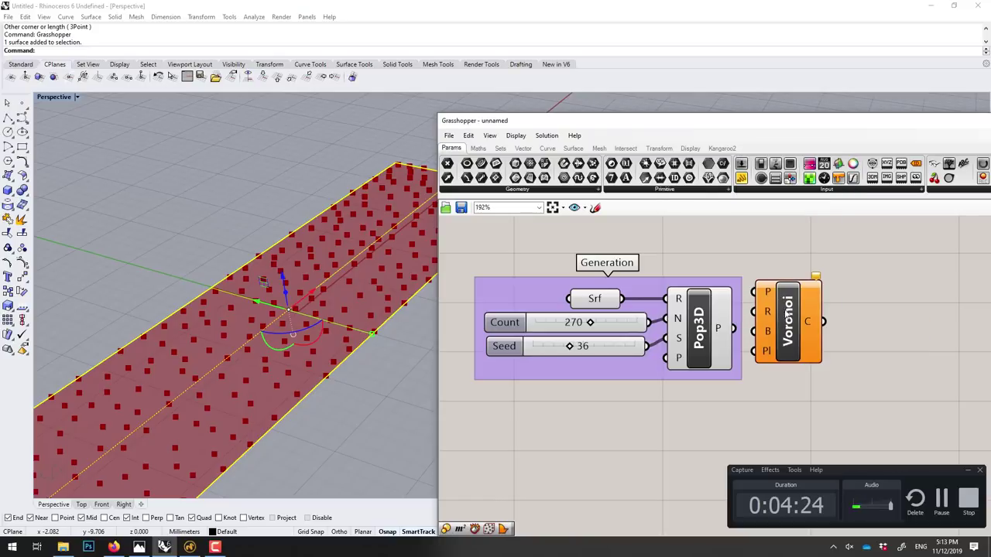
{"action": "left_click_drag", "start_coordinate": [786, 312], "coordinate": [819, 343]}
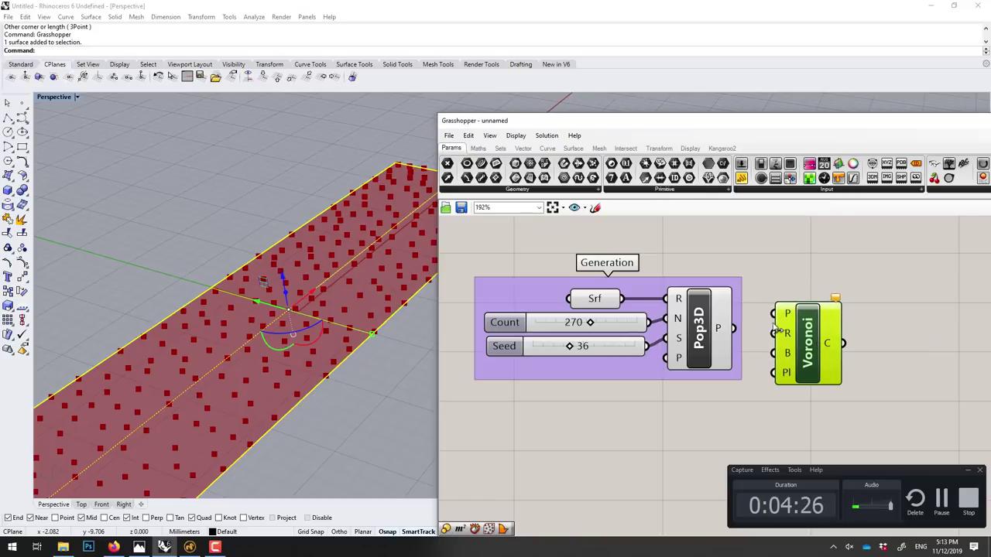
{"action": "mouse_move", "coordinate": [737, 332]}
{"action": "left_mouse_down"}
{"action": "mouse_move", "coordinate": [773, 313]}
{"action": "mouse_move", "coordinate": [809, 343]}
{"action": "left_mouse_up"}
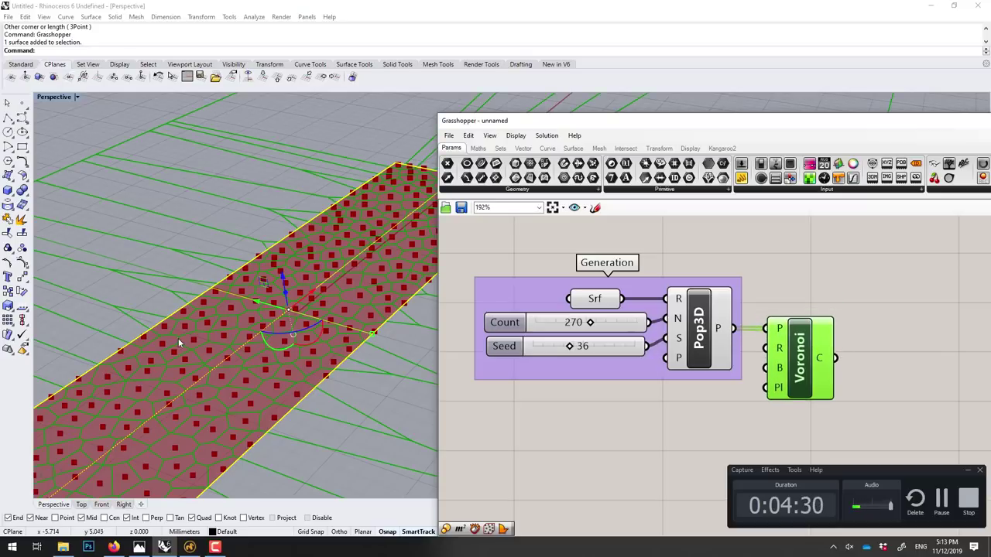
{"action": "scroll", "coordinate": [179, 339], "scroll_direction": "up", "scroll_amount": 2}
{"action": "scroll", "coordinate": [201, 332], "scroll_direction": "up", "scroll_amount": 2}
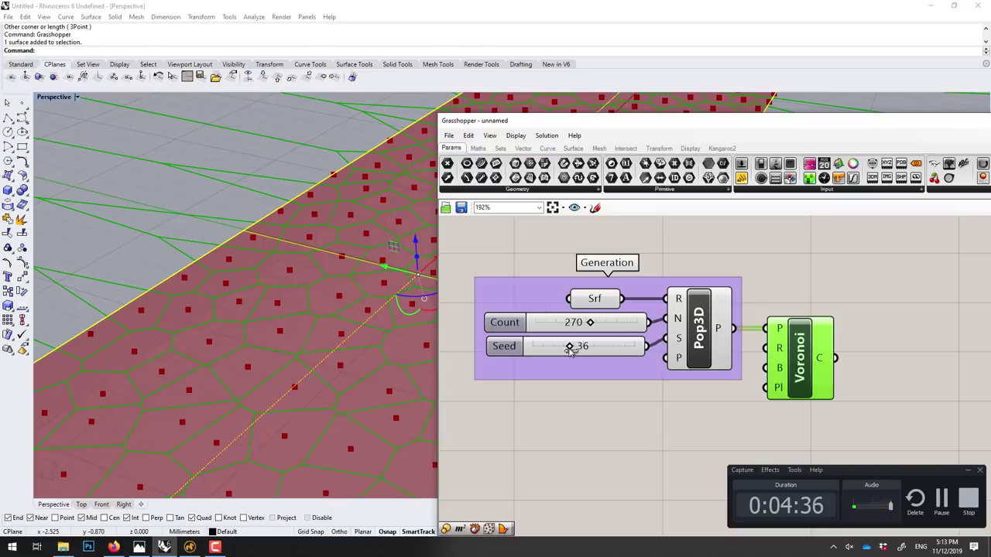
Step: Change the Seed value to 23 and orbit around the Voronoi strip
{"action": "mouse_move", "coordinate": [570, 350]}
{"action": "left_mouse_down"}
{"action": "mouse_move", "coordinate": [582, 348]}
{"action": "mouse_move", "coordinate": [554, 348]}
{"action": "left_mouse_up"}
{"action": "scroll", "coordinate": [349, 308], "scroll_direction": "down", "scroll_amount": 2}
{"action": "scroll", "coordinate": [350, 308], "scroll_direction": "down", "scroll_amount": 2}
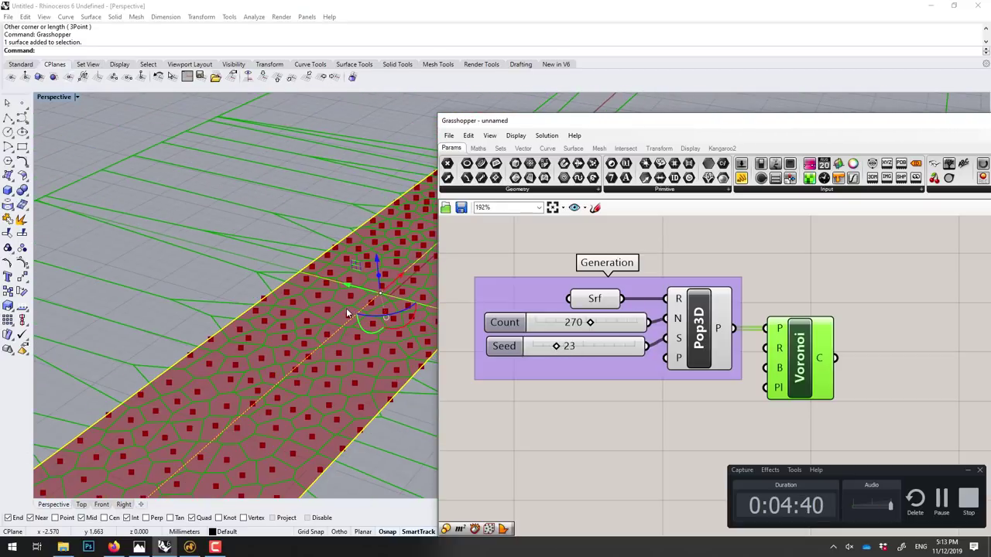
{"action": "right_click_drag", "start_coordinate": [341, 306], "coordinate": [263, 181]}
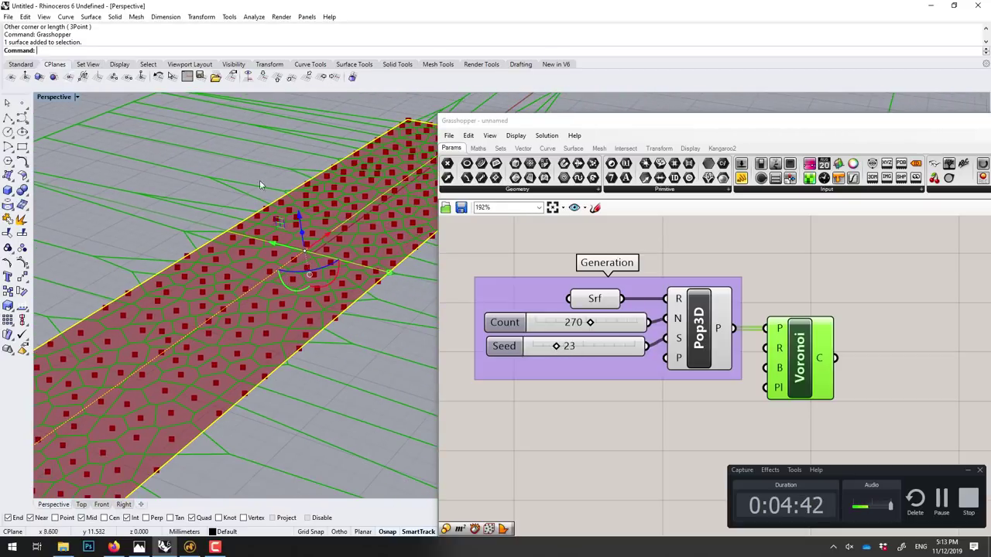
{"action": "right_click_drag", "start_coordinate": [270, 247], "coordinate": [251, 227]}
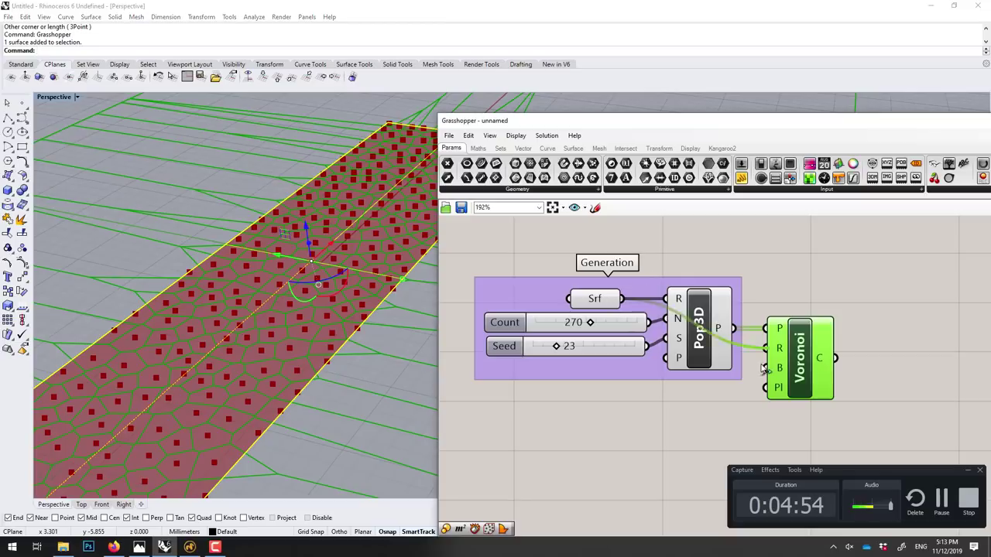
Step: Bound the Voronoi cells by the surface and pan the canvas to make room
{"action": "left_click_drag", "start_coordinate": [621, 299], "coordinate": [766, 367]}
{"action": "scroll", "coordinate": [317, 341], "scroll_direction": "down", "scroll_amount": 2}
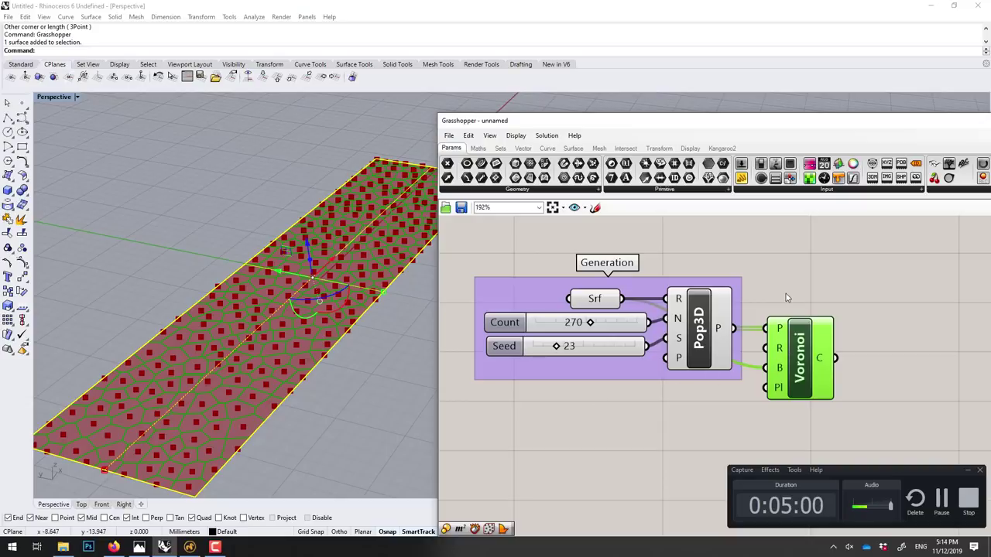
{"action": "right_click_drag", "start_coordinate": [786, 294], "coordinate": [610, 256]}
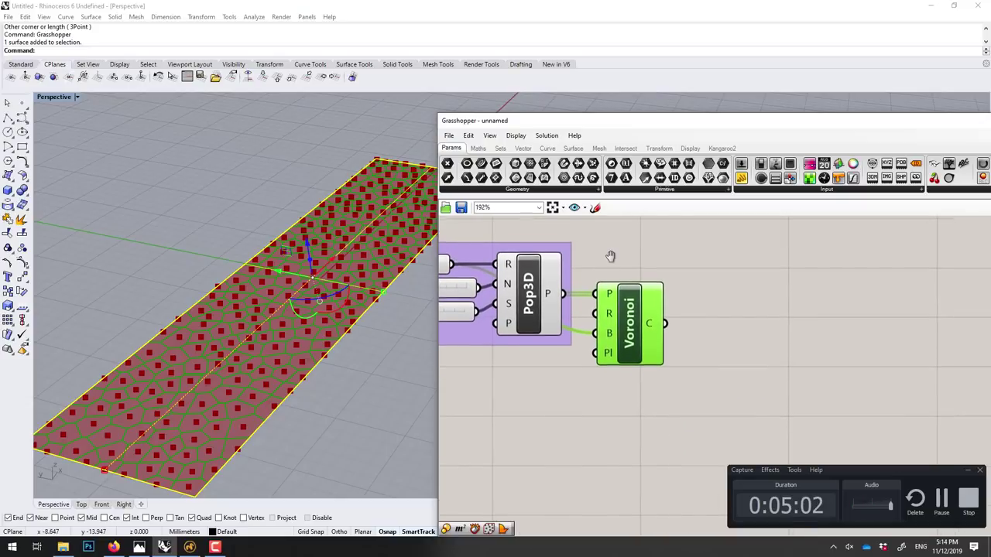
{"action": "scroll", "coordinate": [277, 319], "scroll_direction": "up", "scroll_amount": 2}
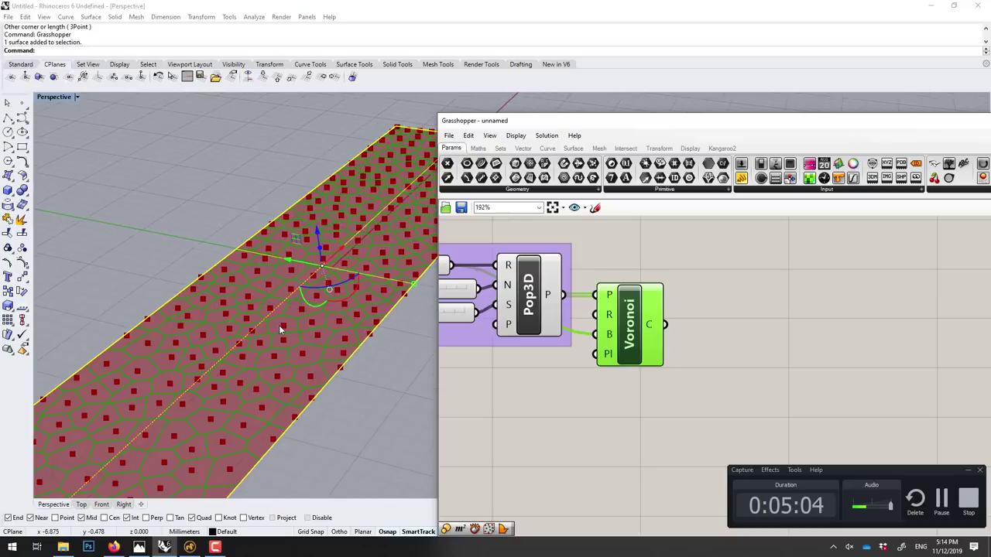
{"action": "scroll", "coordinate": [279, 325], "scroll_direction": "up", "scroll_amount": 3}
{"action": "scroll", "coordinate": [263, 305], "scroll_direction": "up", "scroll_amount": 3}
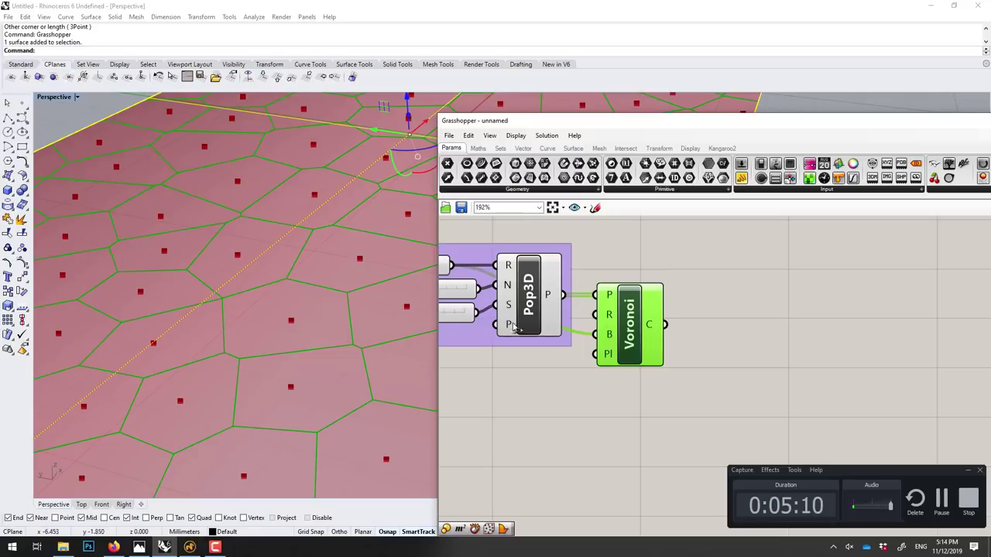
Step: Place an Area component beside Voronoi and wire Voronoi's C cells into Area's G input
{"action": "double_click", "coordinate": [697, 323]}
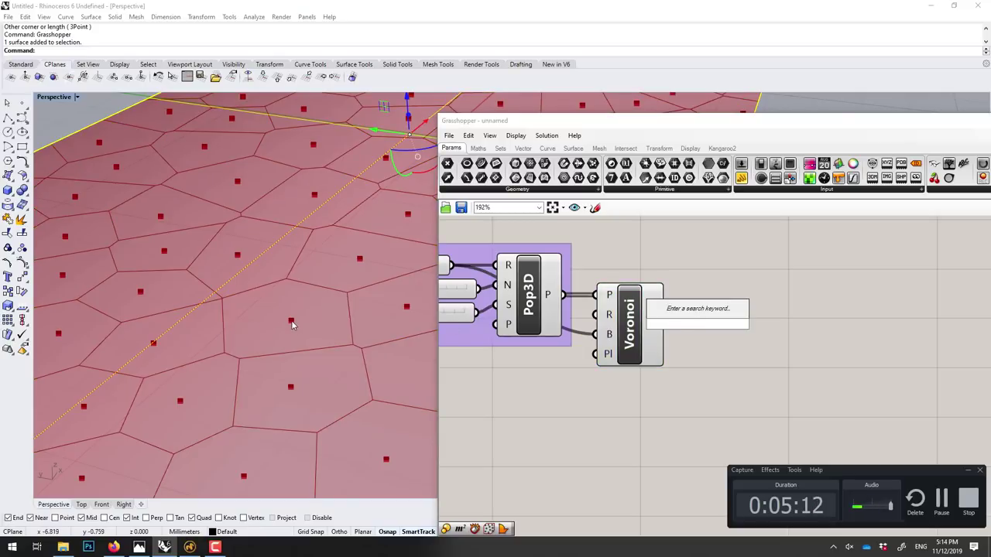
{"action": "type", "text": "are"}
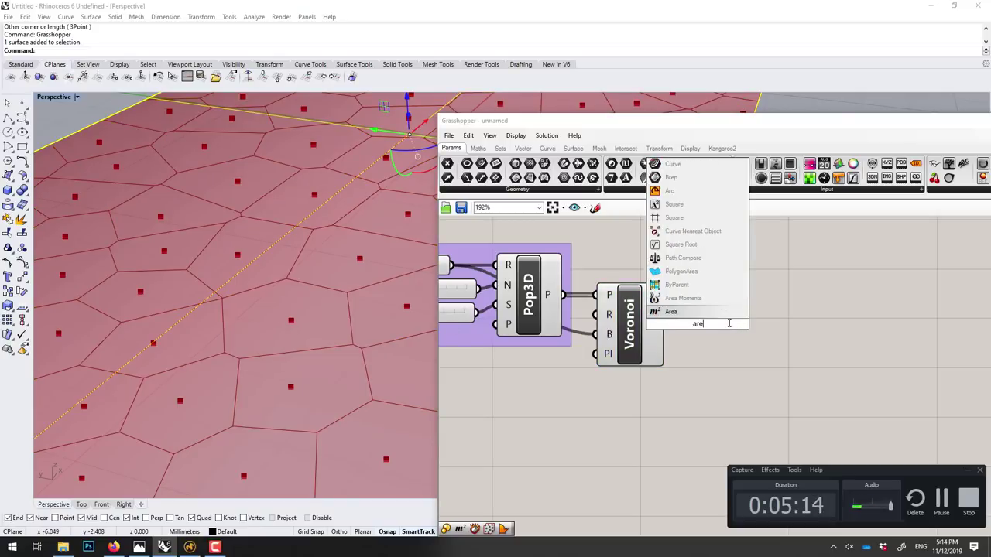
{"action": "type", "text": "a"}
{"action": "left_click", "coordinate": [712, 312]}
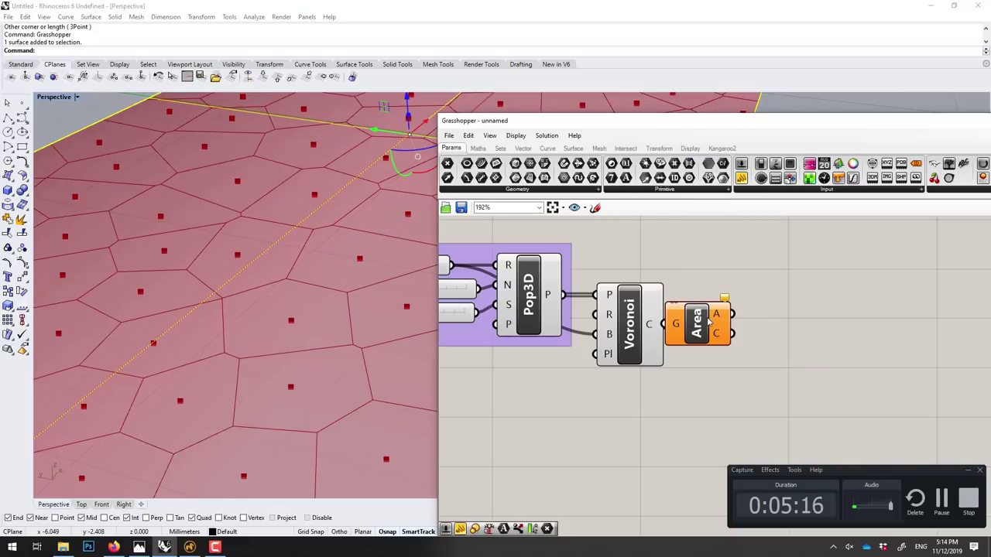
{"action": "mouse_move", "coordinate": [677, 334]}
{"action": "left_mouse_down"}
{"action": "mouse_move", "coordinate": [741, 334]}
{"action": "mouse_move", "coordinate": [739, 325]}
{"action": "left_mouse_up"}
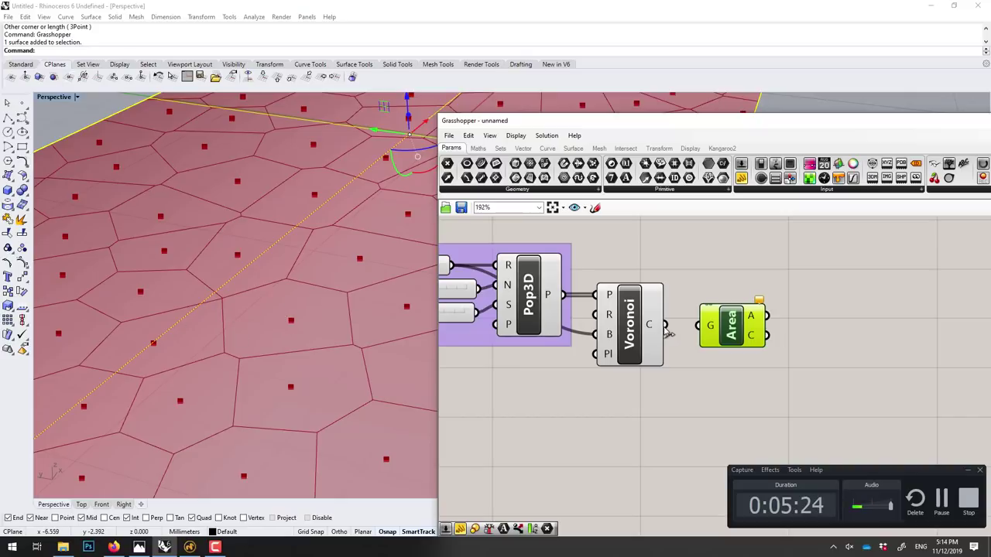
{"action": "mouse_move", "coordinate": [666, 326]}
{"action": "left_mouse_down"}
{"action": "mouse_move", "coordinate": [699, 325]}
{"action": "mouse_move", "coordinate": [729, 348]}
{"action": "mouse_move", "coordinate": [725, 356]}
{"action": "left_mouse_up"}
{"action": "left_click", "coordinate": [717, 300]}
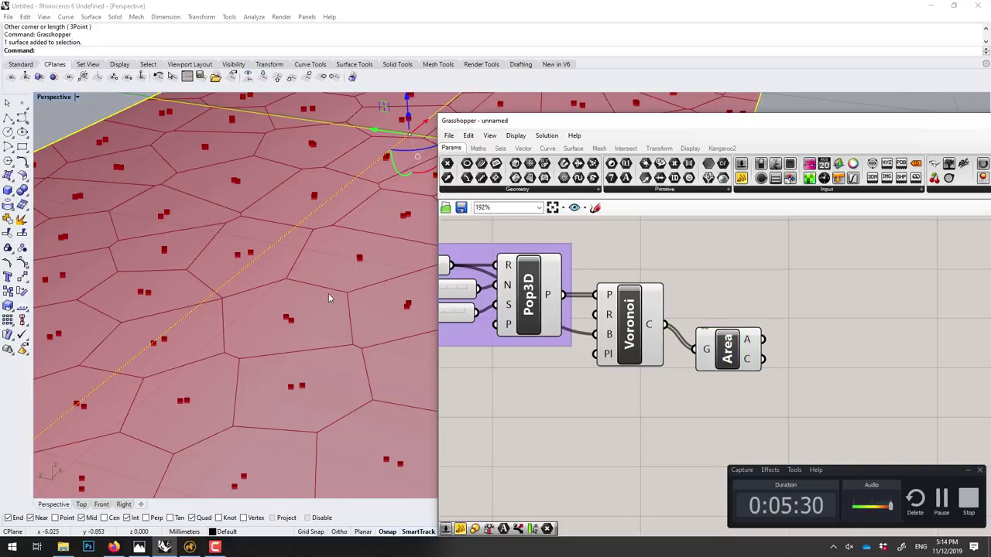
Step: Add a Scale component with Voronoi cells as geometry and Area centroids as scaling centres
{"action": "double_click", "coordinate": [779, 310]}
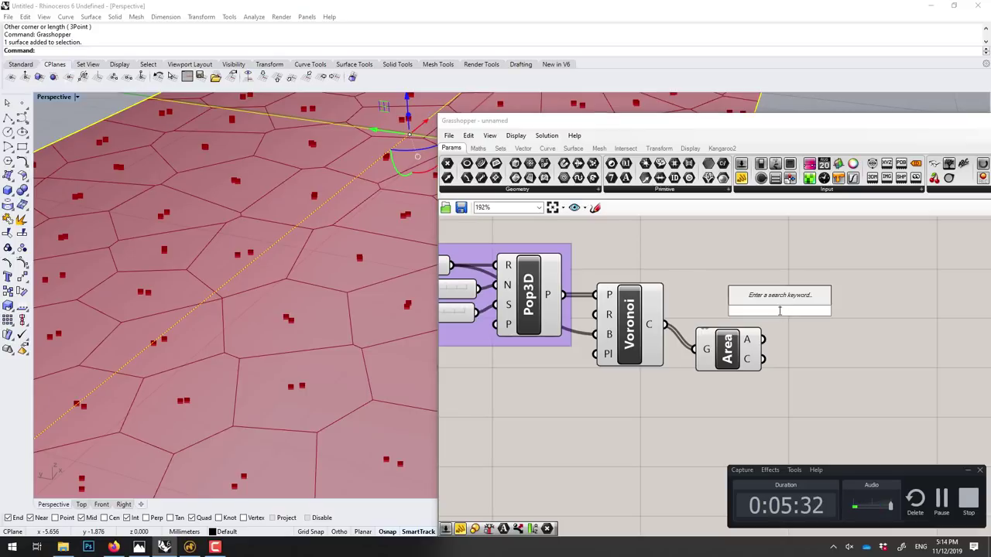
{"action": "type", "text": "scale"}
{"action": "key", "text": "Return"}
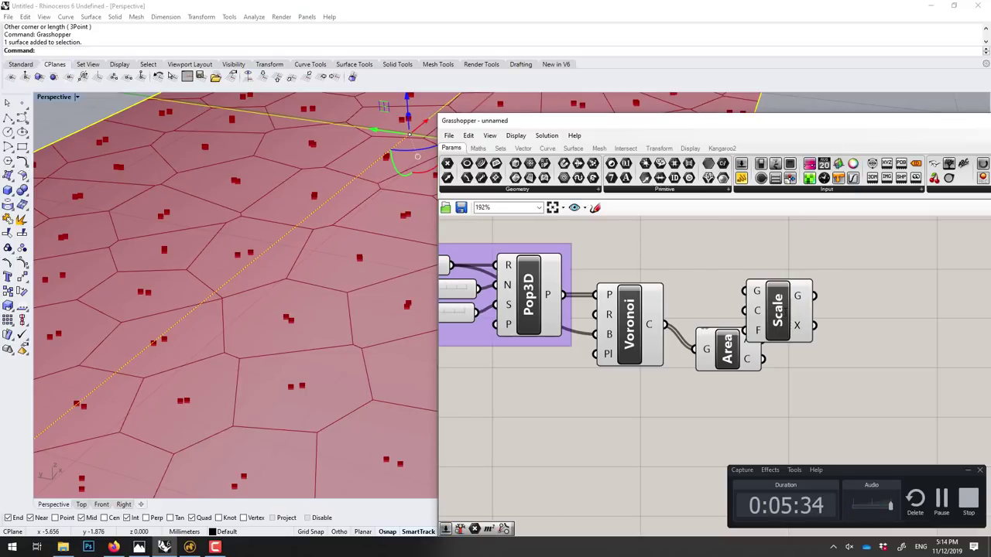
{"action": "left_click_drag", "start_coordinate": [785, 311], "coordinate": [828, 326]}
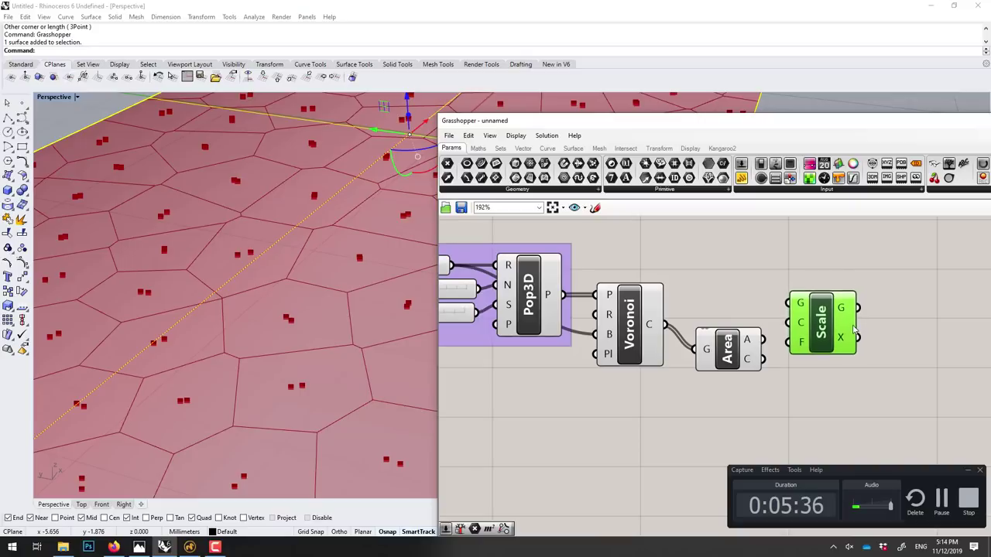
{"action": "left_click_drag", "start_coordinate": [665, 324], "coordinate": [789, 308]}
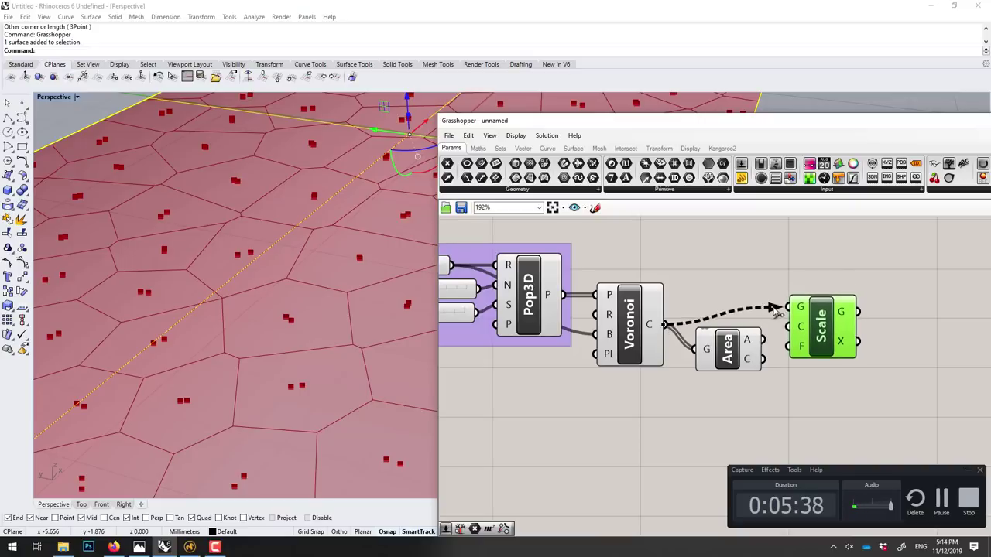
{"action": "left_click_drag", "start_coordinate": [848, 335], "coordinate": [860, 355]}
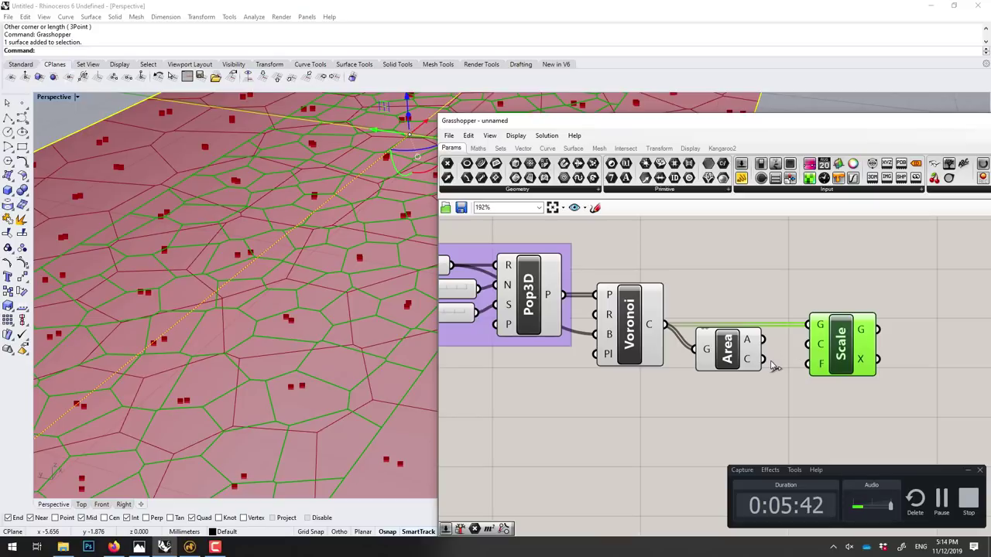
{"action": "left_click_drag", "start_coordinate": [764, 359], "coordinate": [808, 345]}
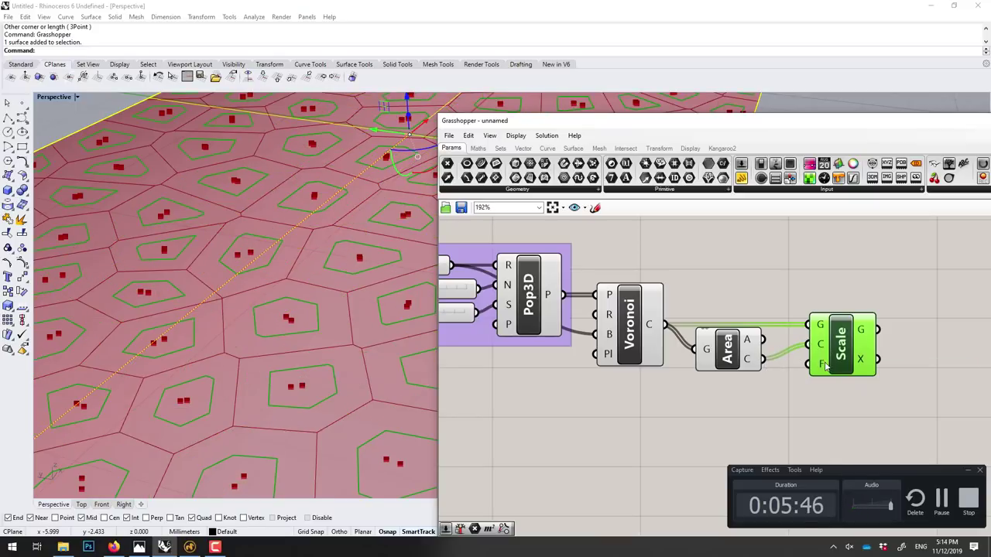
{"action": "mouse_move", "coordinate": [821, 364]}
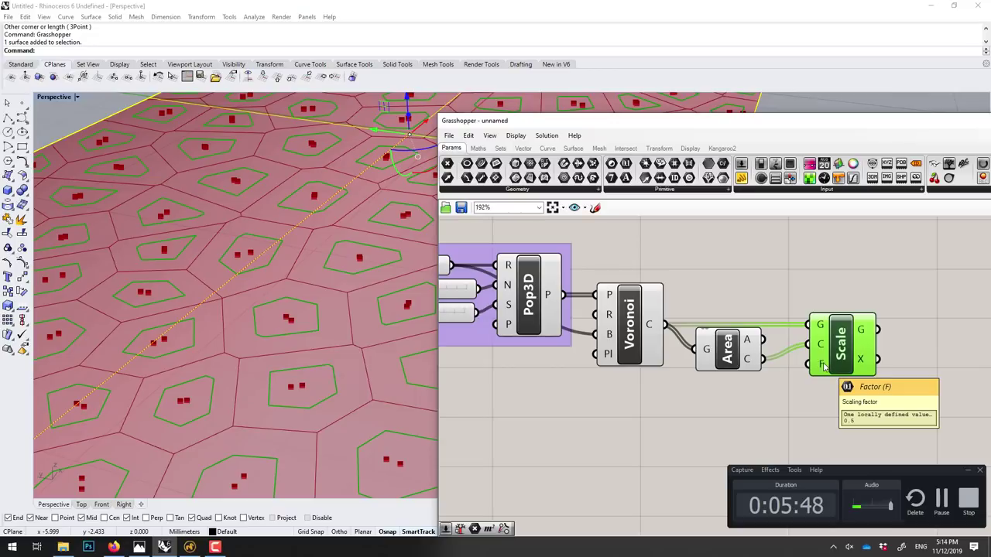
Step: Try creating a 0.1<0 slider and delete the stray Sweep1 component it produced
{"action": "left_click", "coordinate": [773, 396]}
{"action": "double_click", "coordinate": [772, 397]}
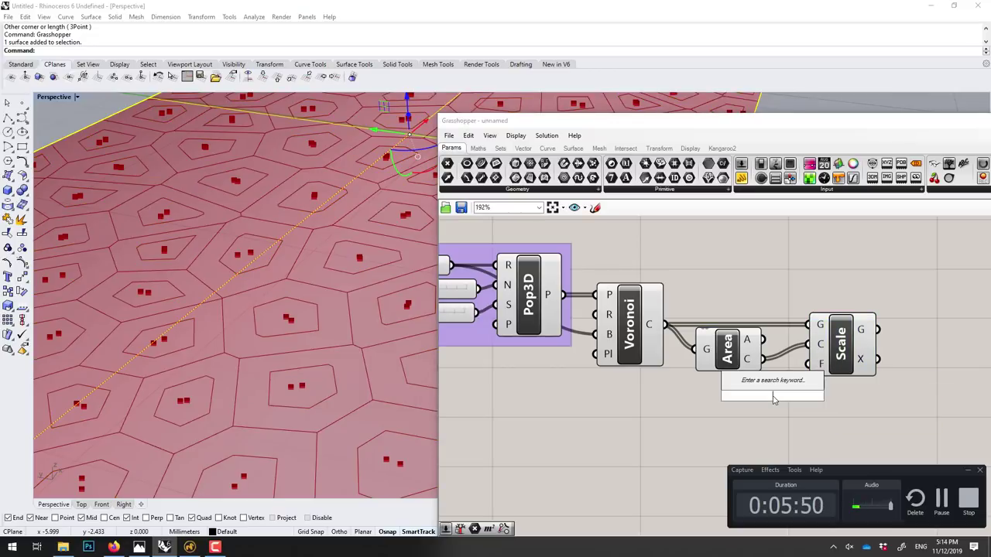
{"action": "type", "text": "0.1"}
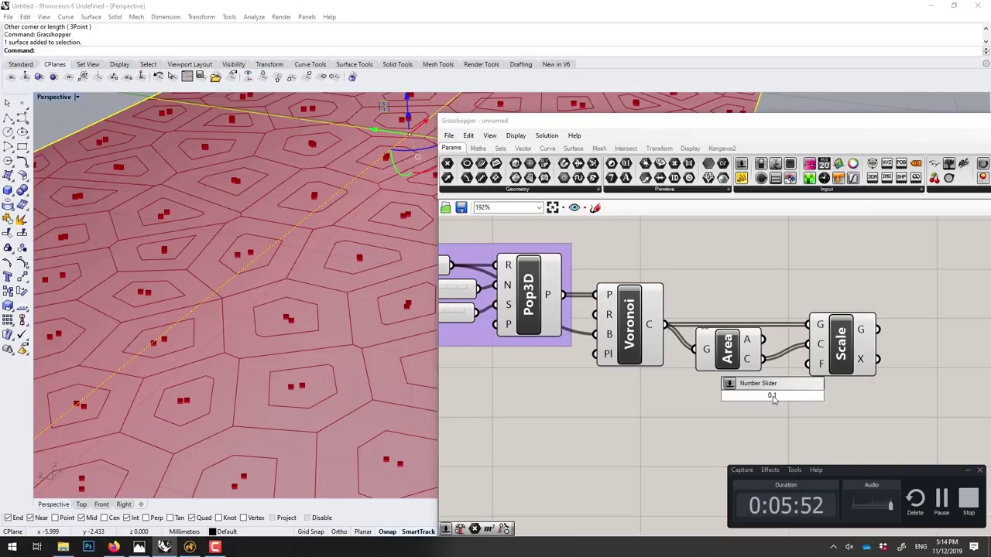
{"action": "type", "text": "<"}
{"action": "type", "text": "0"}
{"action": "key", "text": "Return"}
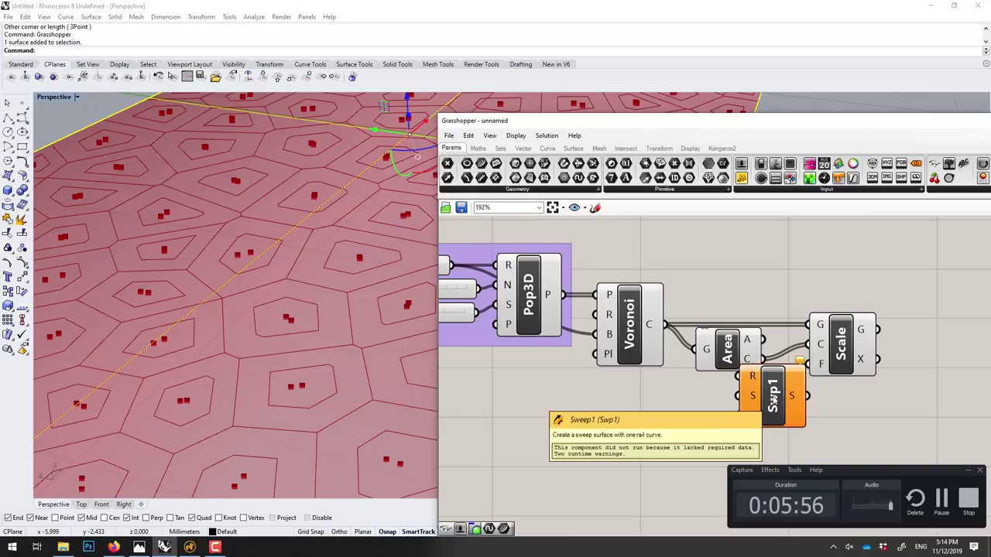
{"action": "key", "text": "Delete"}
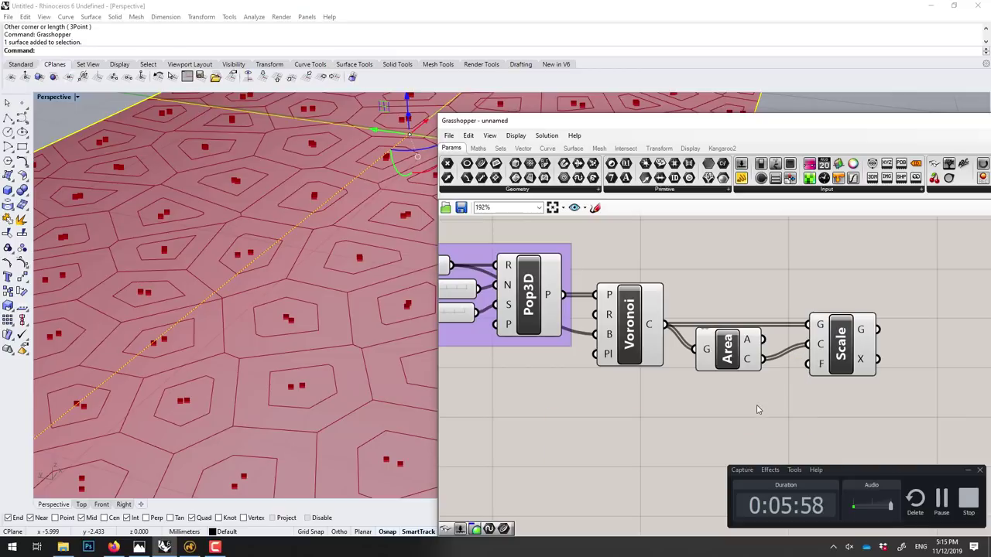
Step: Create a Factor number slider feeding Scale's F input and set it to 0.5
{"action": "double_click", "coordinate": [749, 402]}
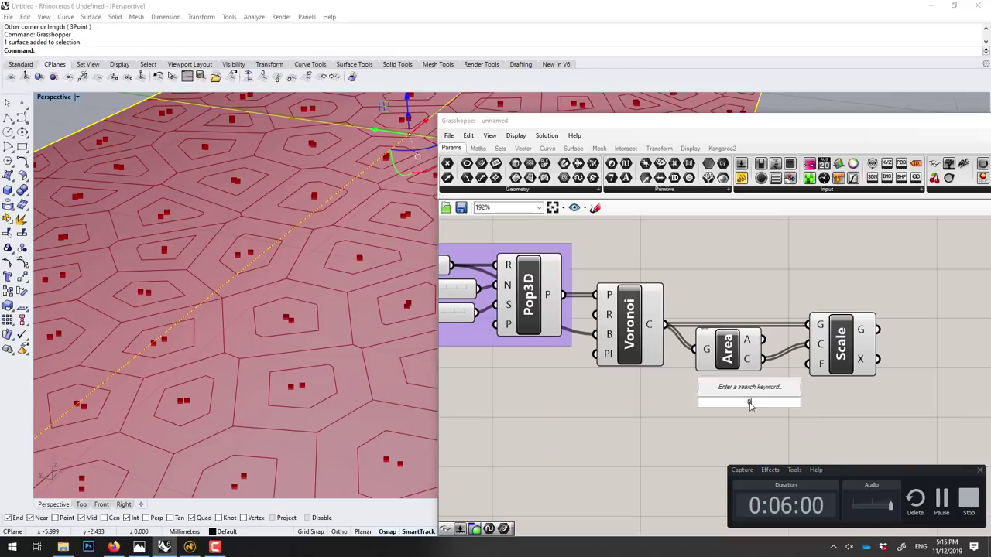
{"action": "type", "text": "0."}
{"action": "type", "text": "7"}
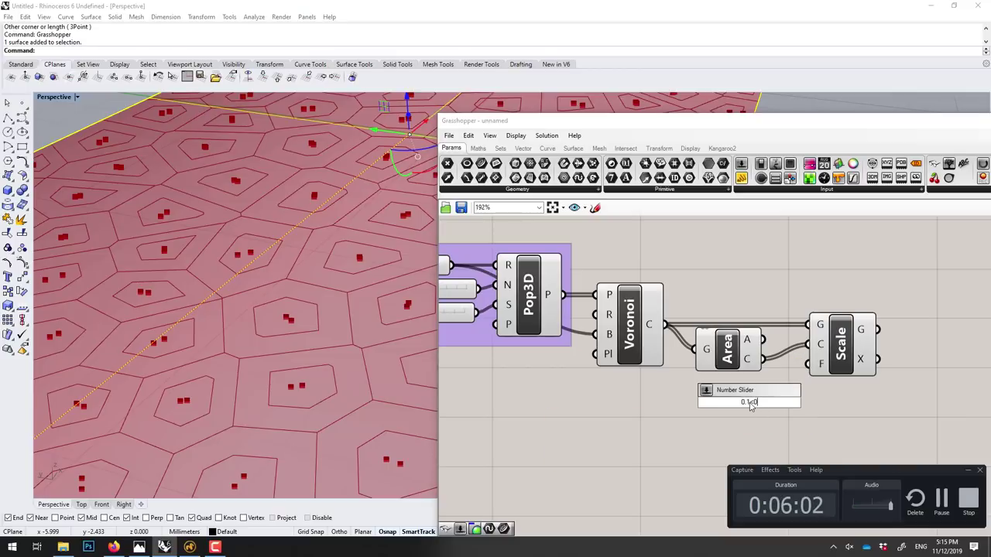
{"action": "key", "text": "Return"}
{"action": "mouse_move", "coordinate": [828, 408]}
{"action": "left_mouse_down"}
{"action": "mouse_move", "coordinate": [747, 419]}
{"action": "mouse_move", "coordinate": [811, 364]}
{"action": "left_mouse_up"}
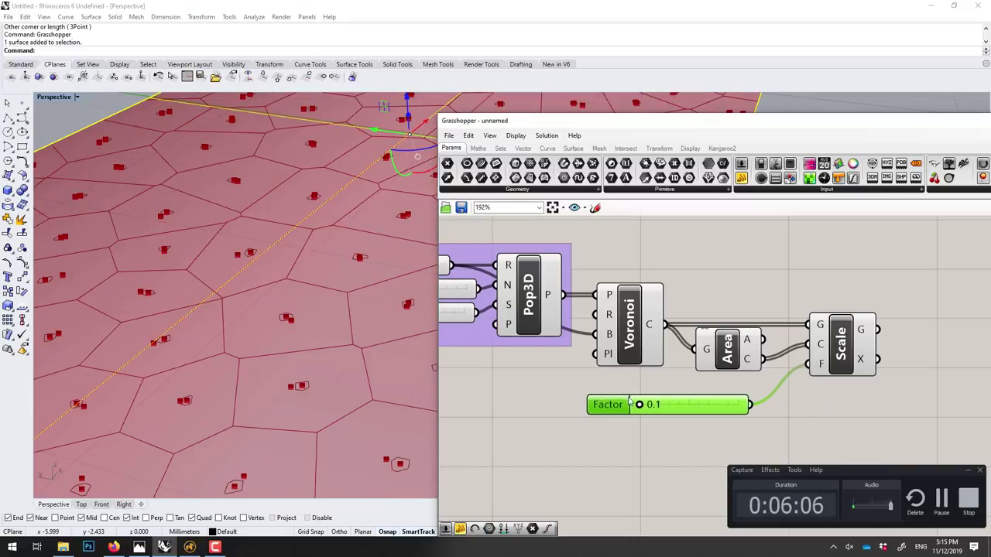
{"action": "left_click_drag", "start_coordinate": [639, 405], "coordinate": [738, 405]}
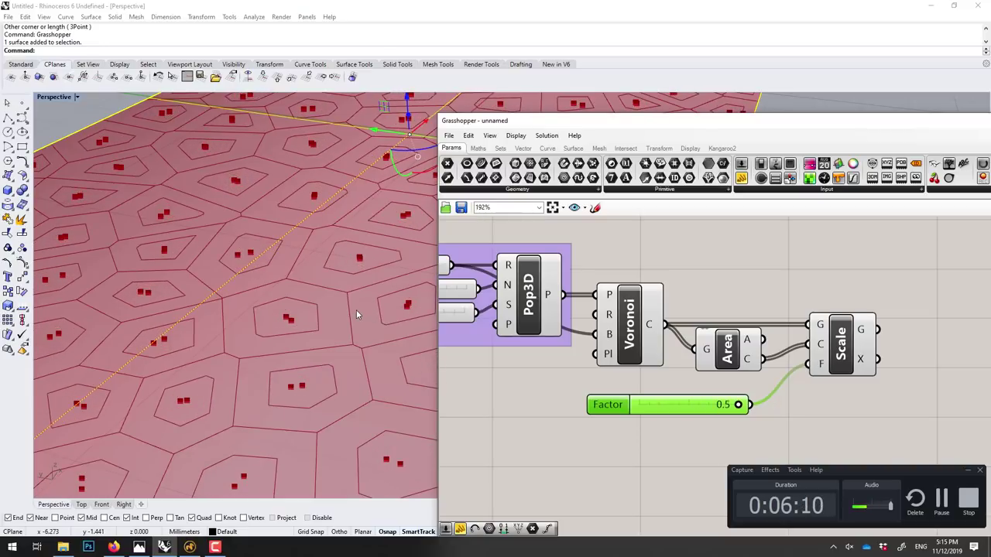
Step: Orbit and zoom the Perspective view and reframe the Grasshopper canvas to show everything
{"action": "scroll", "coordinate": [356, 310], "scroll_direction": "down", "scroll_amount": 5}
{"action": "mouse_move", "coordinate": [366, 321]}
{"action": "right_mouse_down"}
{"action": "mouse_move", "coordinate": [311, 360]}
{"action": "mouse_move", "coordinate": [321, 353]}
{"action": "right_mouse_up"}
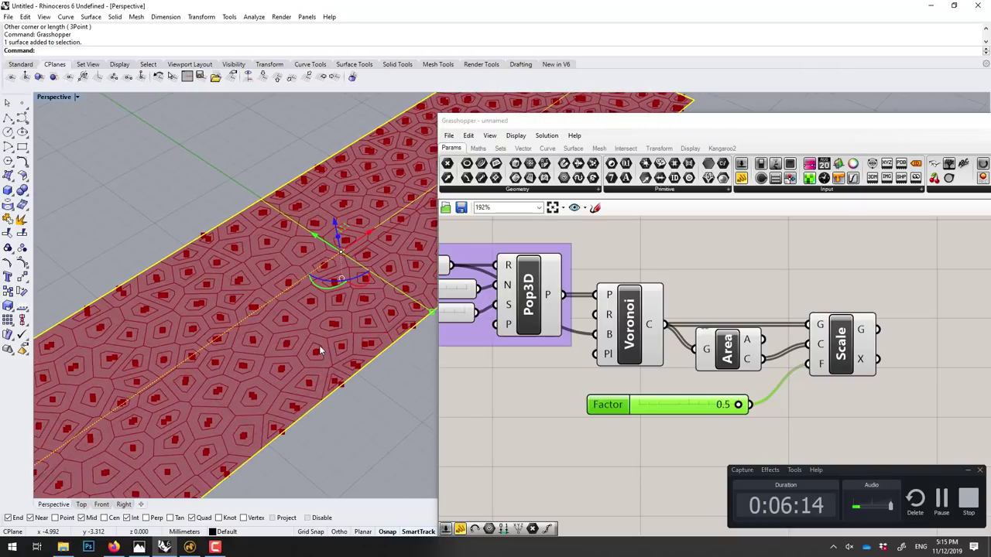
{"action": "scroll", "coordinate": [701, 356], "scroll_direction": "down", "scroll_amount": 1}
{"action": "right_click_drag", "start_coordinate": [713, 270], "coordinate": [761, 249]}
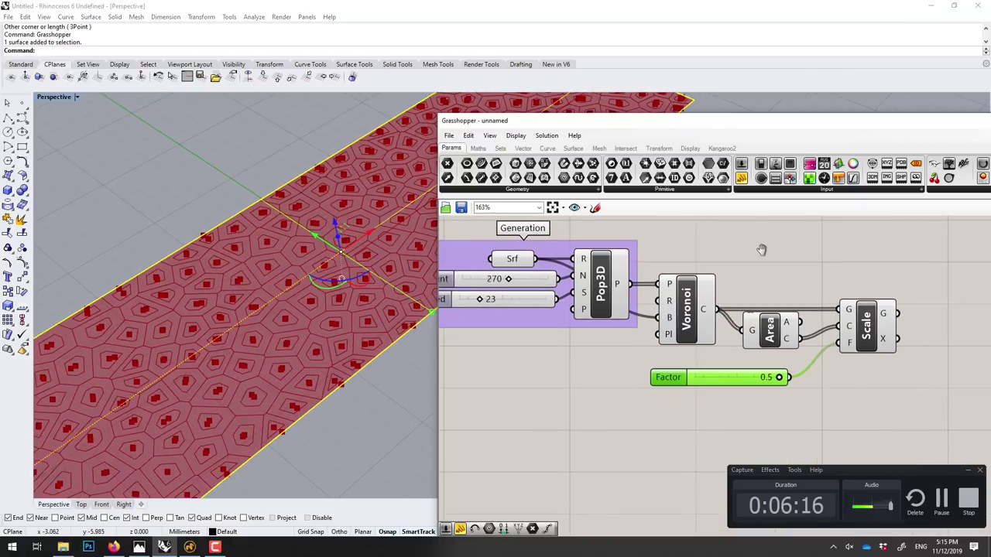
{"action": "right_click_drag", "start_coordinate": [755, 324], "coordinate": [801, 327]}
{"action": "right_click_drag", "start_coordinate": [720, 347], "coordinate": [710, 346]}
{"action": "left_click_drag", "start_coordinate": [646, 123], "coordinate": [571, 111]}
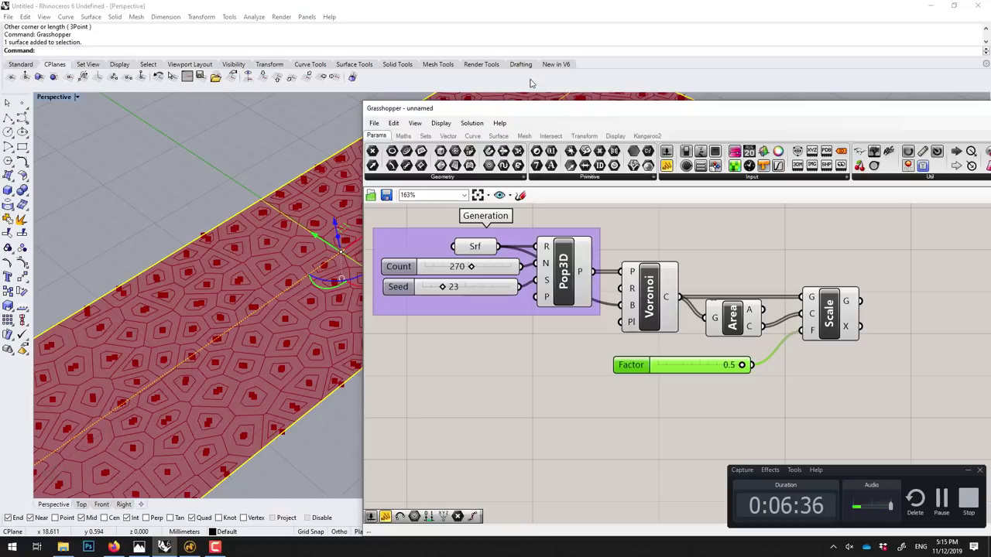
{"action": "left_click", "coordinate": [157, 175]}
{"action": "scroll", "coordinate": [217, 198], "scroll_direction": "down", "scroll_amount": 3}
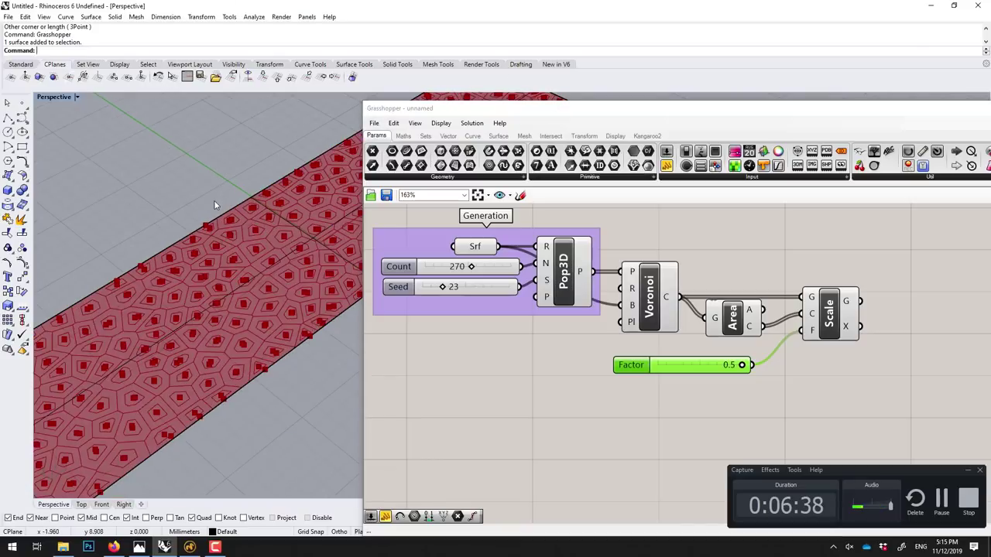
{"action": "scroll", "coordinate": [258, 233], "scroll_direction": "up", "scroll_amount": 3}
{"action": "type", "text": "Point"}
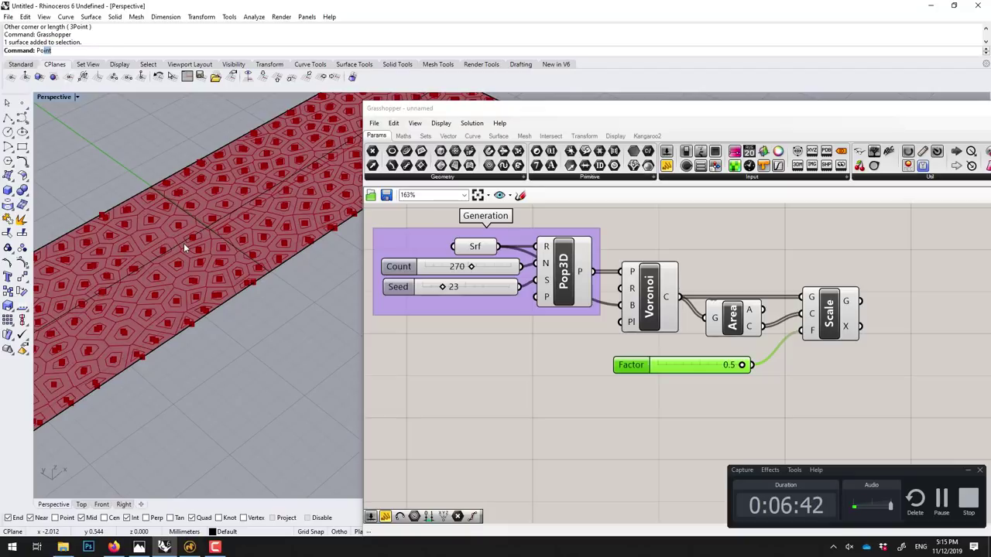
Step: Place three point objects in the Perspective viewport on and beside the strip
{"action": "key", "text": "Return"}
{"action": "left_click", "coordinate": [314, 129]}
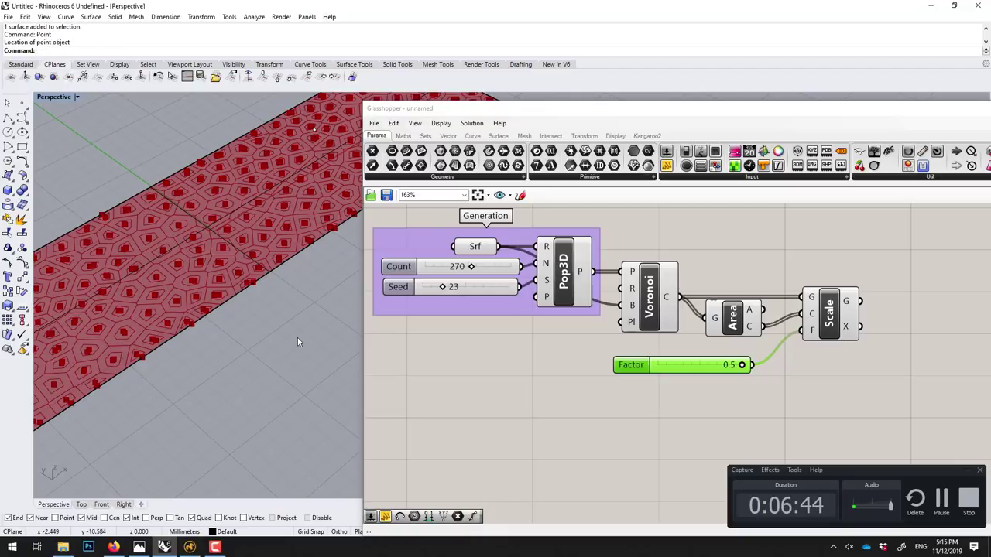
{"action": "key", "text": "Return"}
{"action": "left_click", "coordinate": [227, 277]}
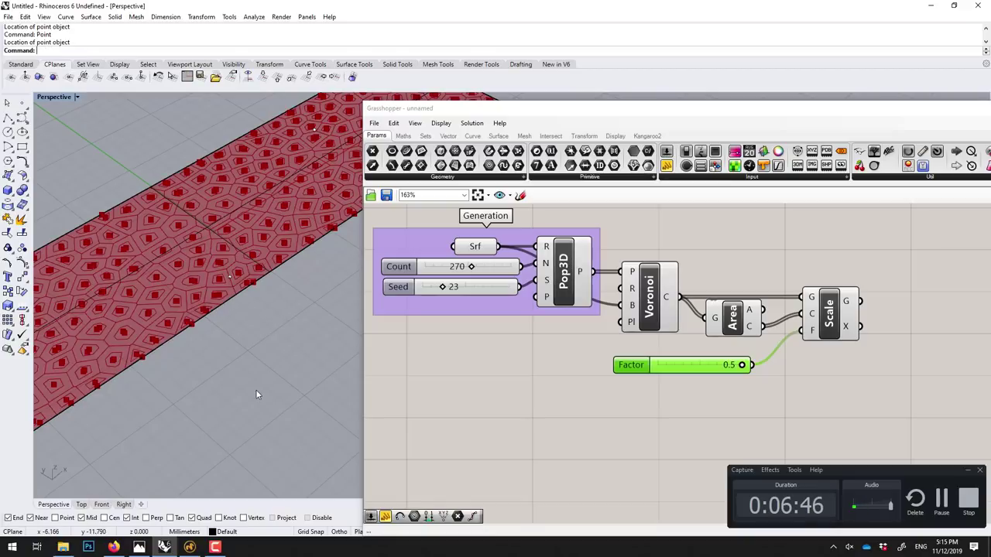
{"action": "key", "text": "Return"}
{"action": "left_click", "coordinate": [64, 264]}
Step: Add a Pt parameter referencing the three Rhino points via Set Multiple Points
{"action": "double_click", "coordinate": [535, 426]}
{"action": "type", "text": "poi"}
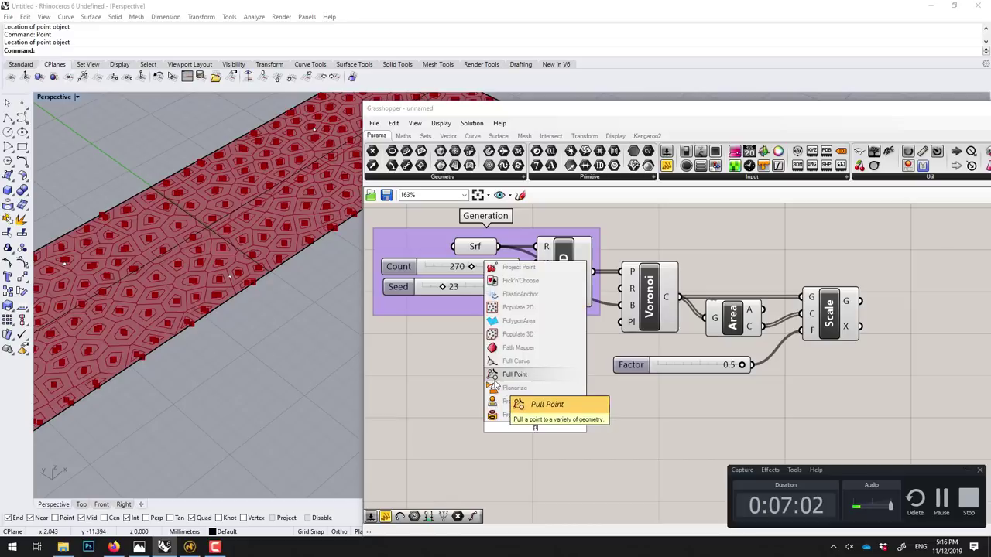
{"action": "left_click", "coordinate": [506, 377]}
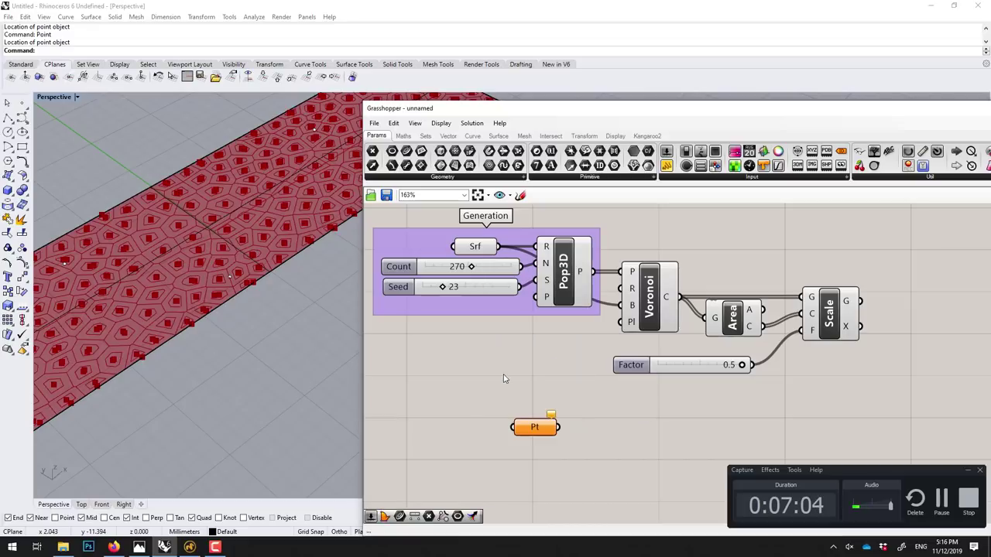
{"action": "left_click_drag", "start_coordinate": [41, 125], "coordinate": [351, 372]}
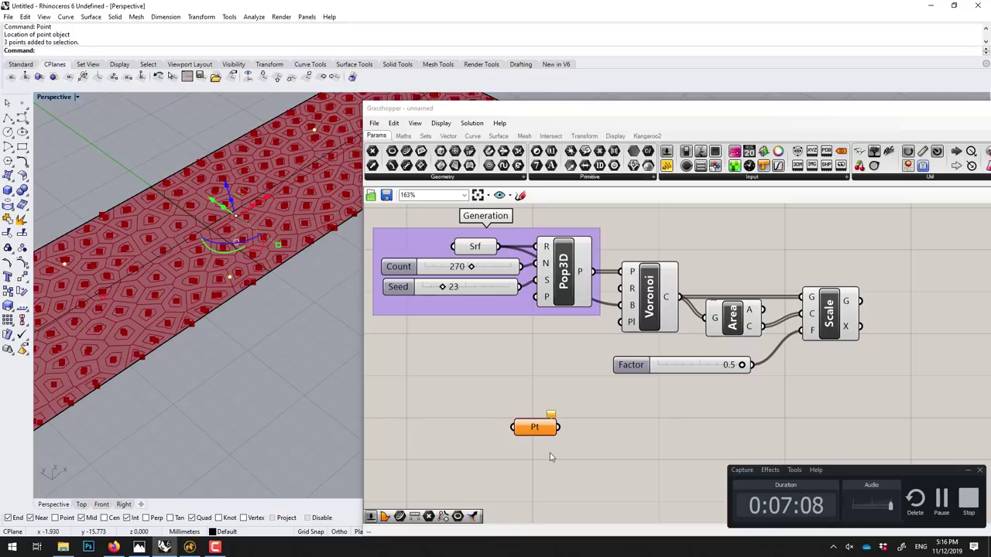
{"action": "left_click", "coordinate": [548, 433]}
{"action": "right_click", "coordinate": [549, 433]}
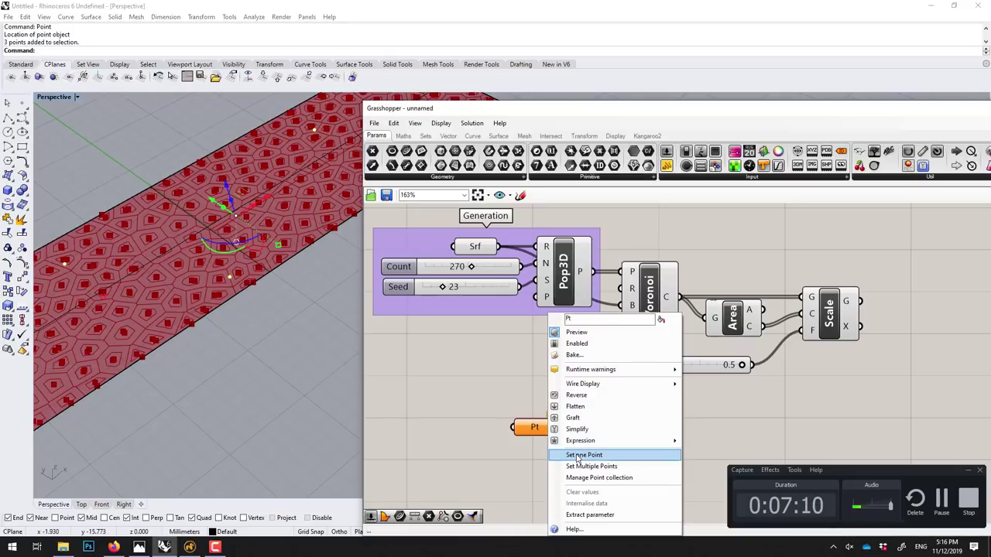
{"action": "left_click", "coordinate": [585, 467]}
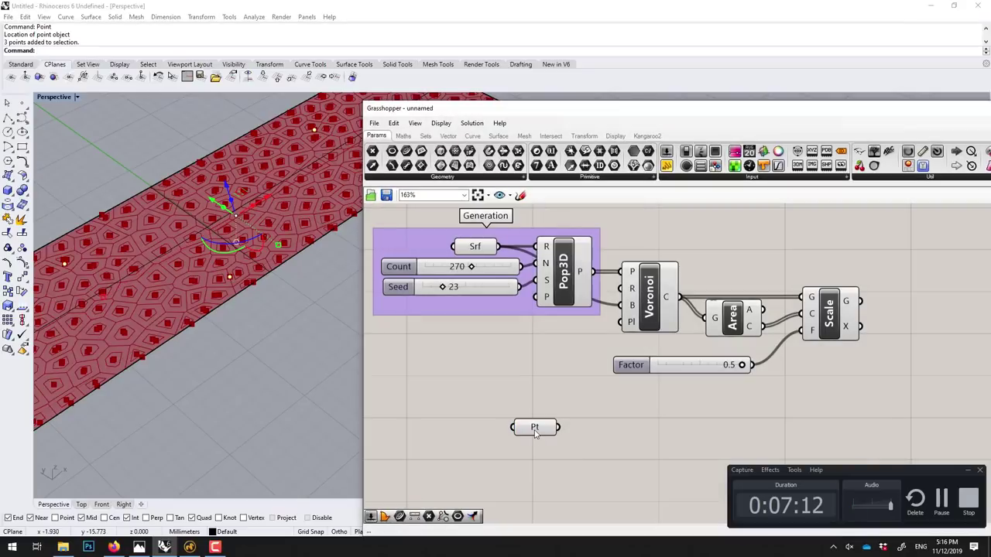
{"action": "left_click_drag", "start_coordinate": [538, 430], "coordinate": [621, 436]}
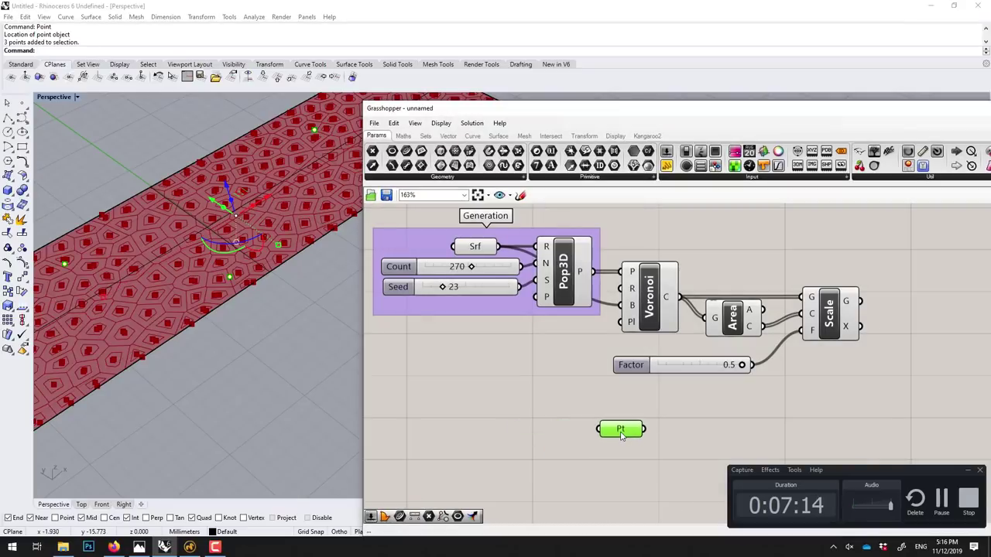
{"action": "left_click", "coordinate": [560, 408]}
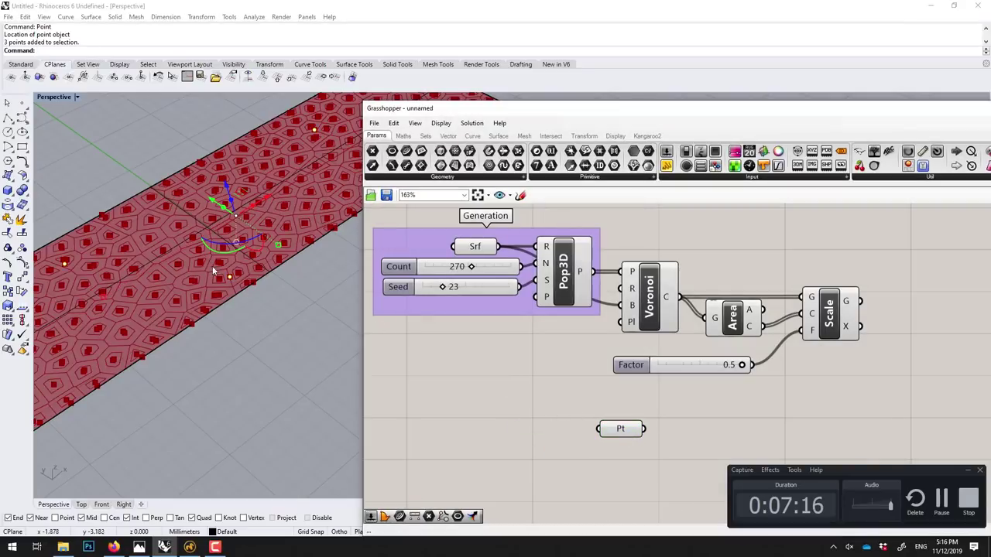
Step: Add a Pull Point component fed by the Pop3D points and the Pt parameter
{"action": "double_click", "coordinate": [668, 439]}
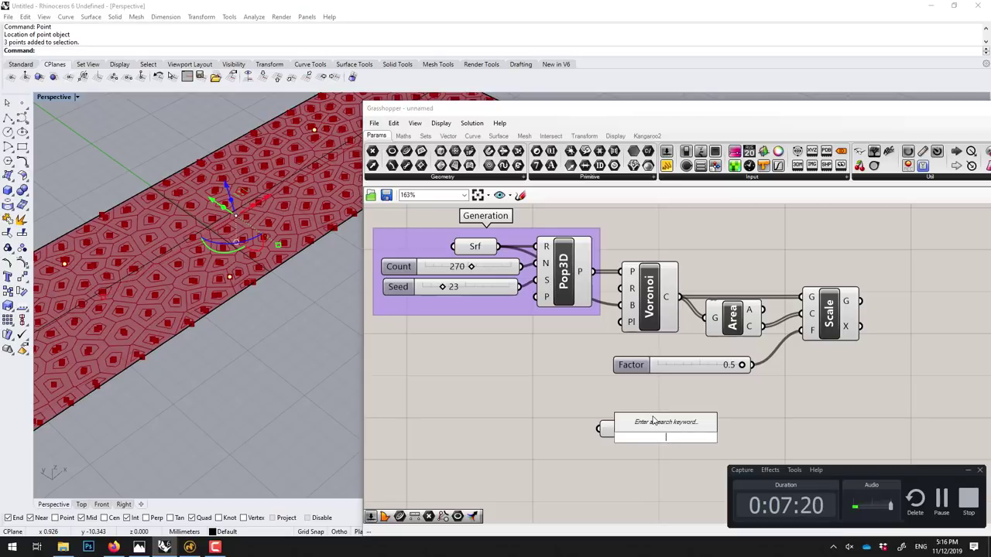
{"action": "type", "text": "pu"}
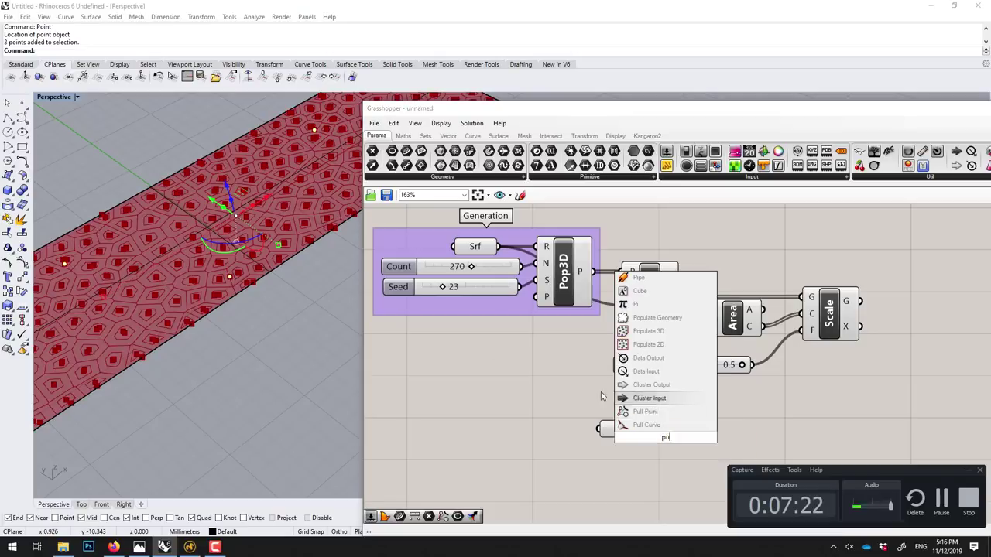
{"action": "left_click", "coordinate": [654, 413]}
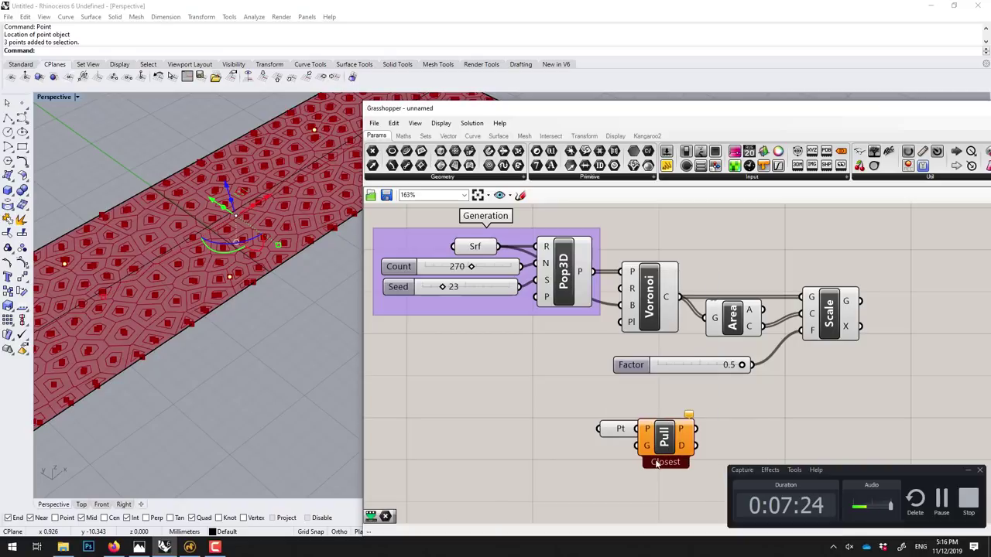
{"action": "left_click_drag", "start_coordinate": [691, 462], "coordinate": [721, 462]}
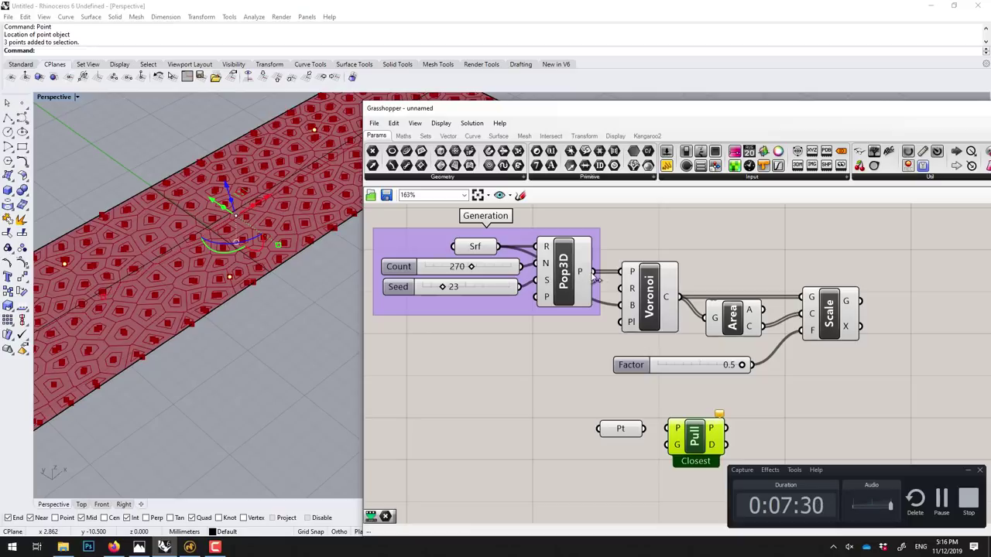
{"action": "mouse_move", "coordinate": [592, 272]}
{"action": "left_mouse_down"}
{"action": "mouse_move", "coordinate": [668, 427]}
{"action": "mouse_move", "coordinate": [610, 451]}
{"action": "left_mouse_up"}
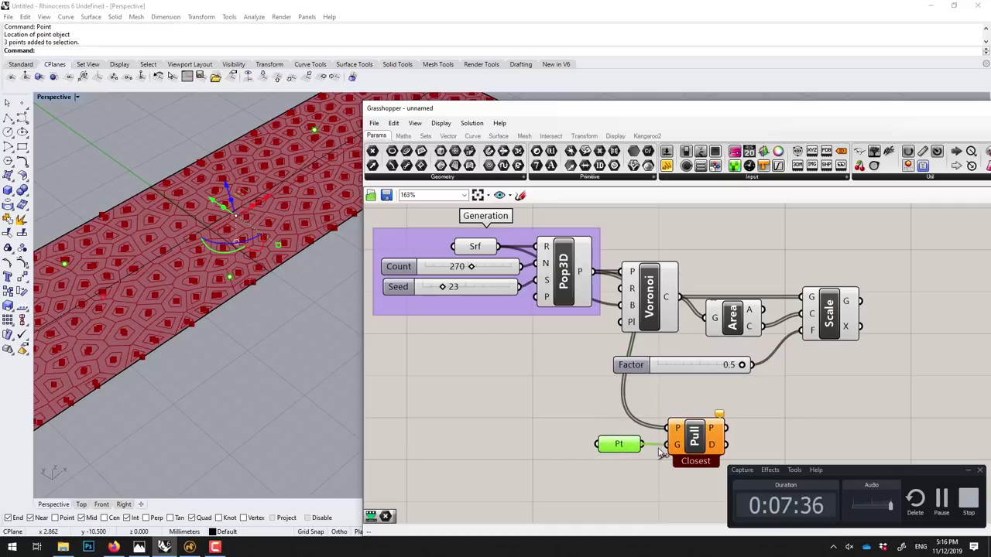
{"action": "mouse_move", "coordinate": [642, 444]}
{"action": "left_mouse_down"}
{"action": "mouse_move", "coordinate": [668, 445]}
{"action": "mouse_move", "coordinate": [632, 455]}
{"action": "left_mouse_up"}
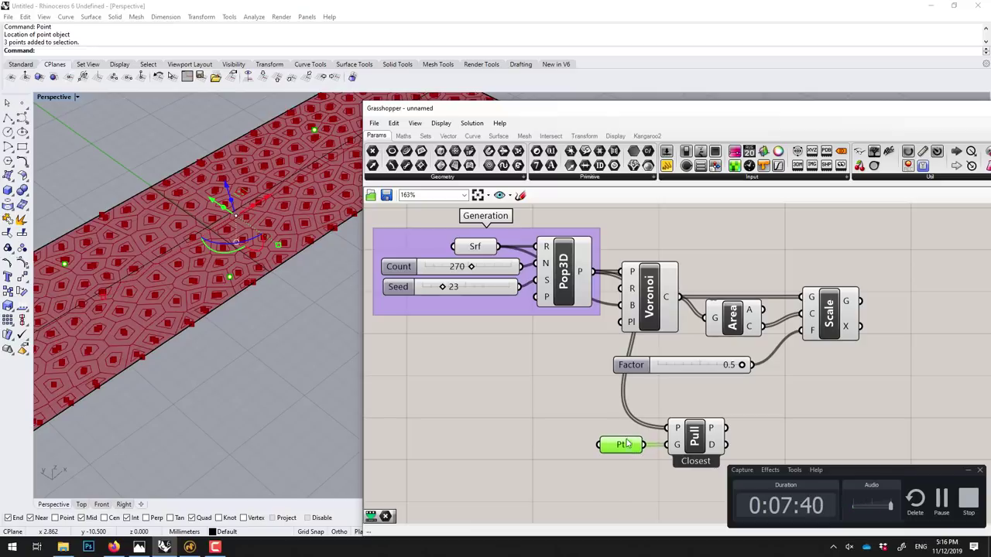
Step: Delete the Factor slider from the definition
{"action": "right_click_drag", "start_coordinate": [553, 393], "coordinate": [496, 380]}
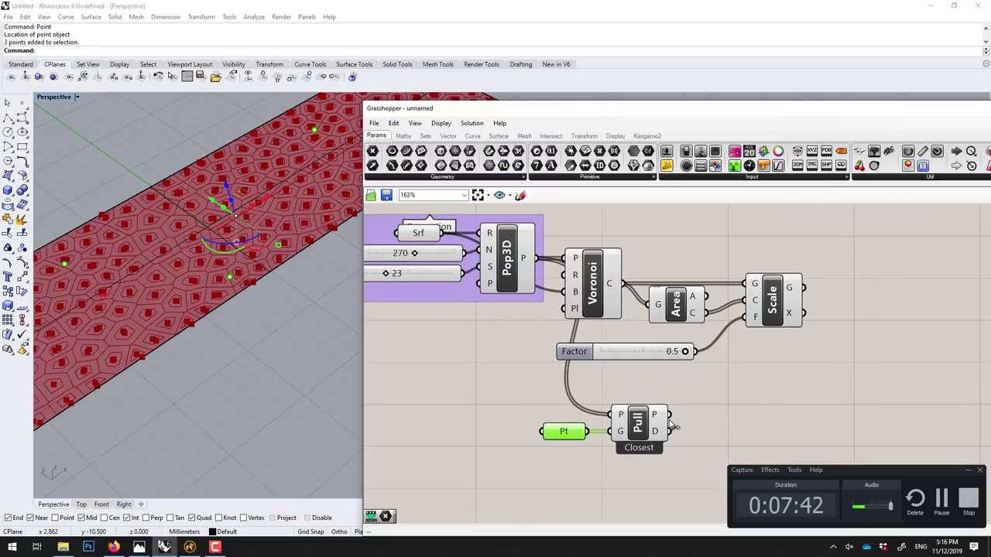
{"action": "left_click", "coordinate": [628, 359]}
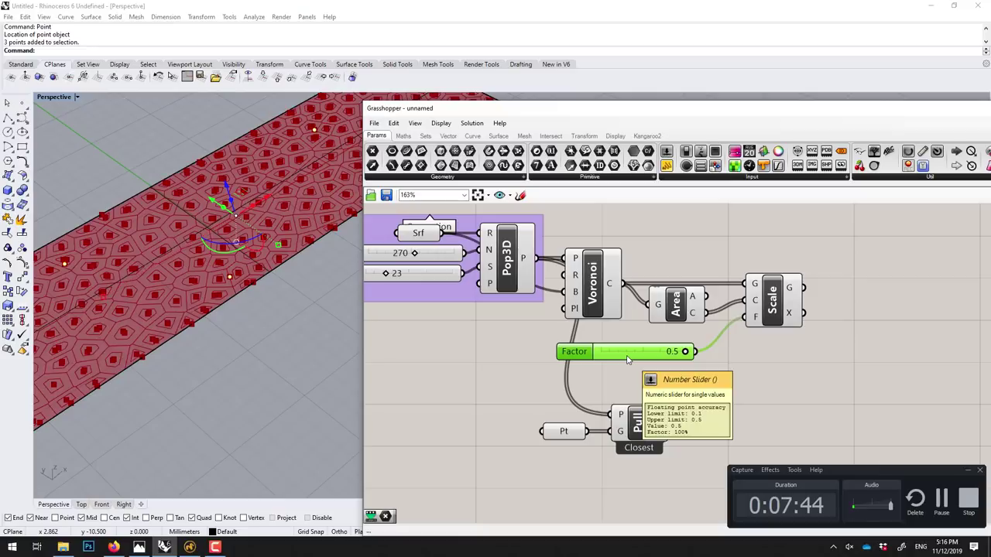
{"action": "key", "text": "Delete"}
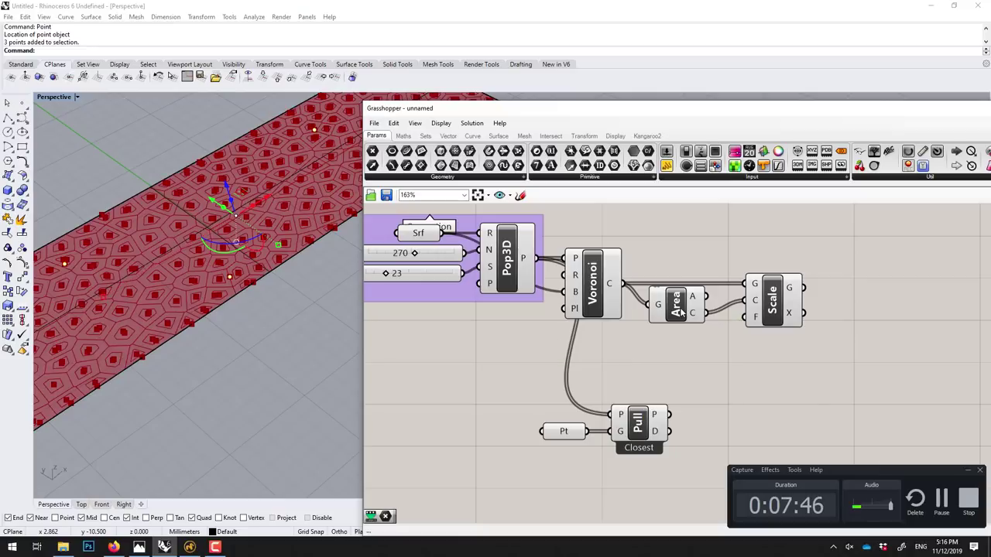
{"action": "left_click_drag", "start_coordinate": [682, 314], "coordinate": [684, 322]}
{"action": "left_click", "coordinate": [678, 260]}
{"action": "right_click_drag", "start_coordinate": [675, 341], "coordinate": [615, 324]}
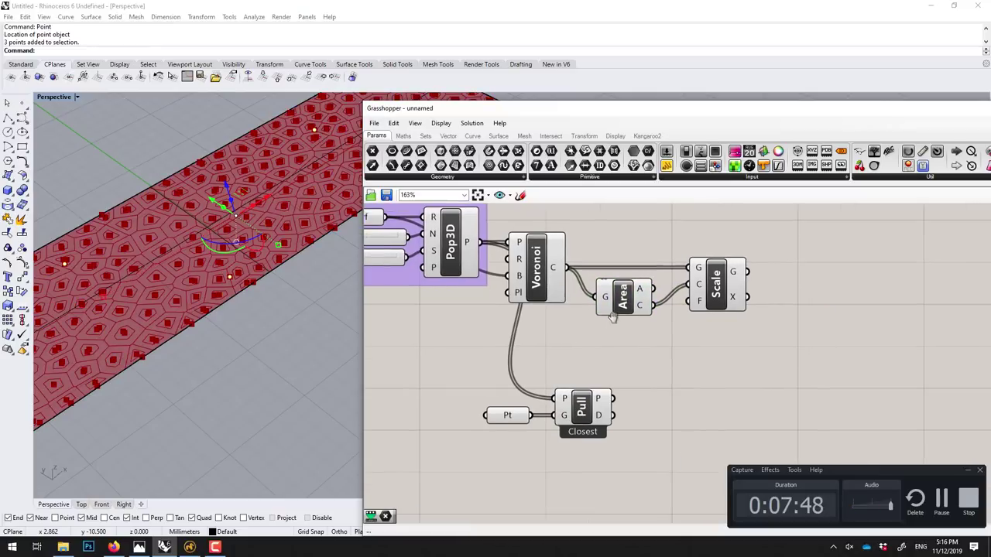
{"action": "double_click", "coordinate": [650, 405]}
{"action": "type", "text": "pane"}
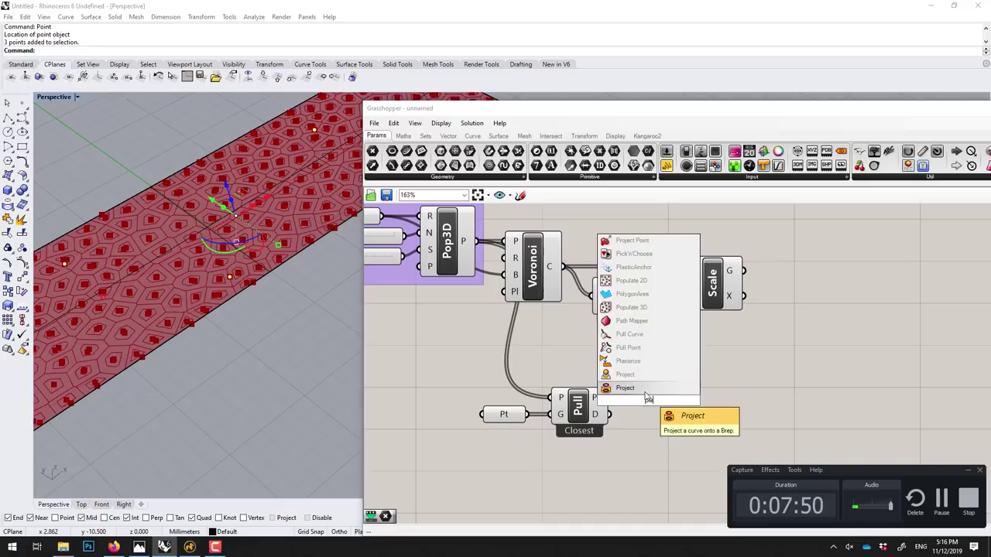
{"action": "key", "text": "Return"}
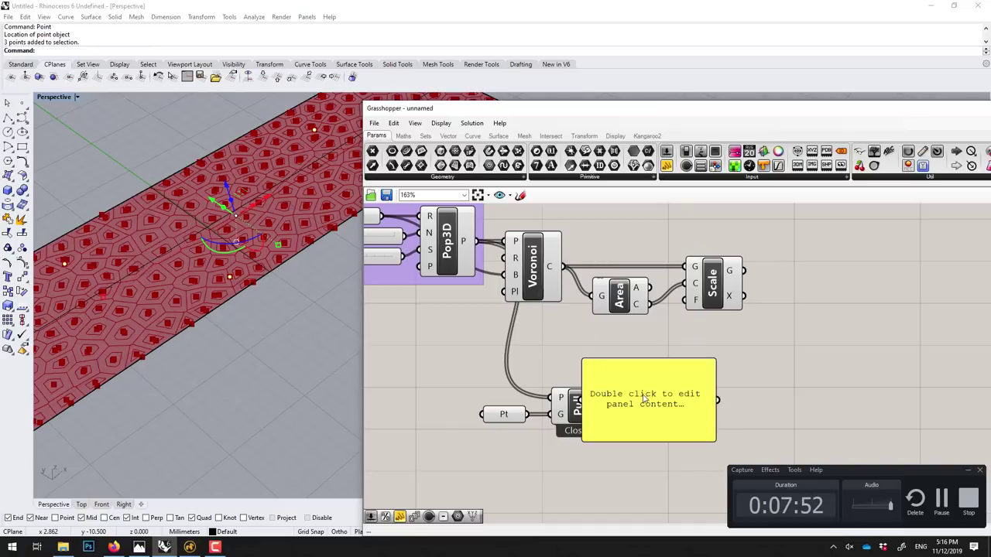
{"action": "left_click_drag", "start_coordinate": [693, 392], "coordinate": [728, 399]}
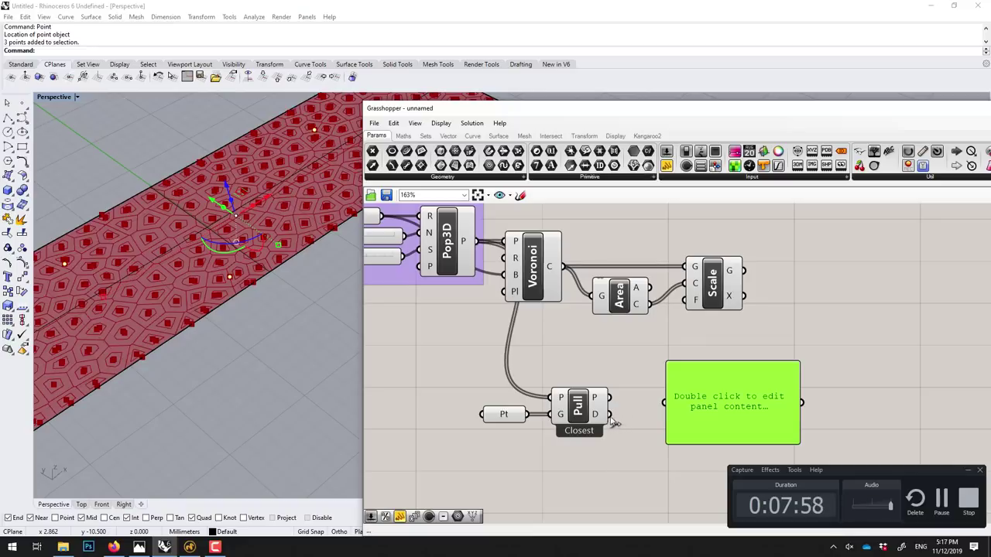
{"action": "left_click_drag", "start_coordinate": [610, 414], "coordinate": [661, 407]}
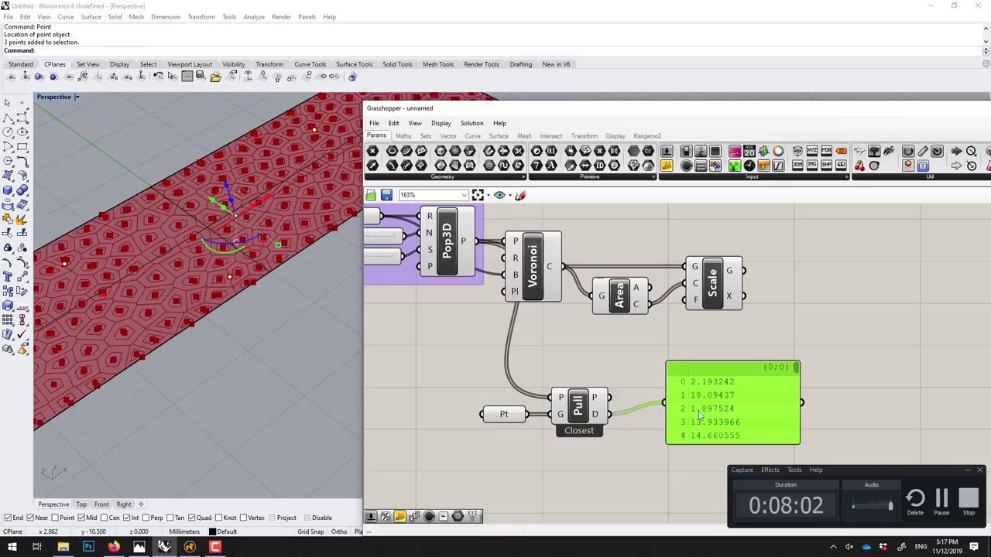
{"action": "left_click_drag", "start_coordinate": [705, 444], "coordinate": [701, 480]}
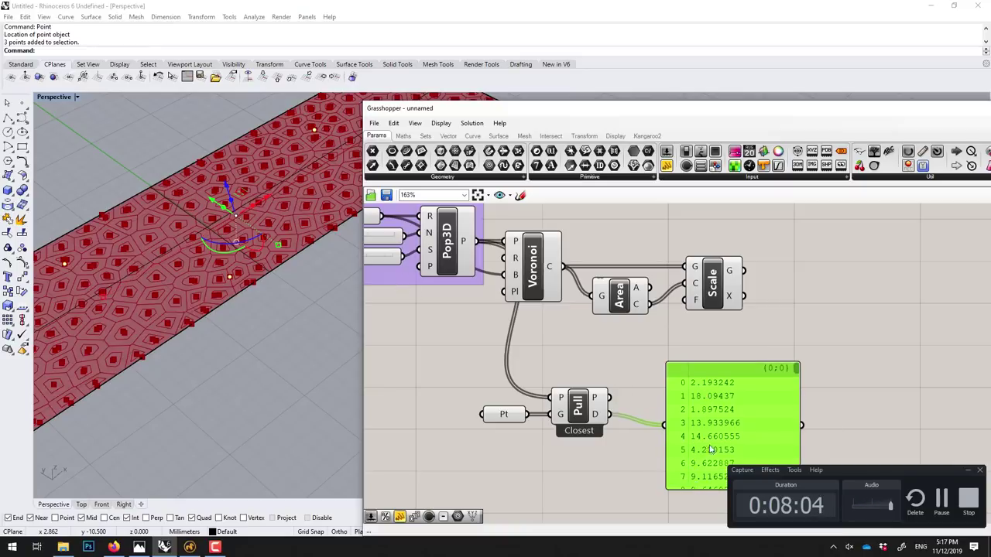
{"action": "scroll", "coordinate": [712, 448], "scroll_direction": "up", "scroll_amount": 1}
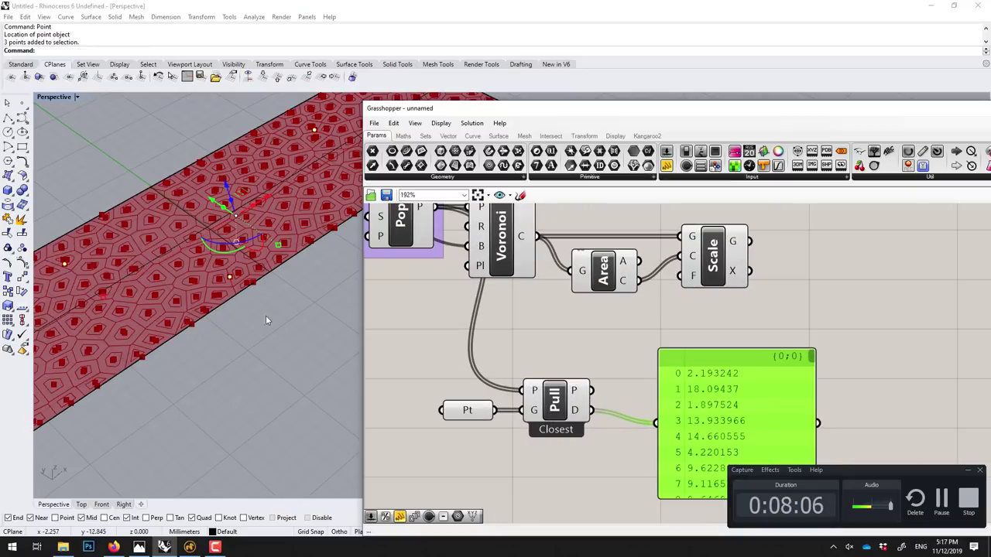
{"action": "scroll", "coordinate": [259, 294], "scroll_direction": "up", "scroll_amount": 2}
{"action": "scroll", "coordinate": [253, 274], "scroll_direction": "up", "scroll_amount": 2}
{"action": "scroll", "coordinate": [253, 274], "scroll_direction": "up", "scroll_amount": 2}
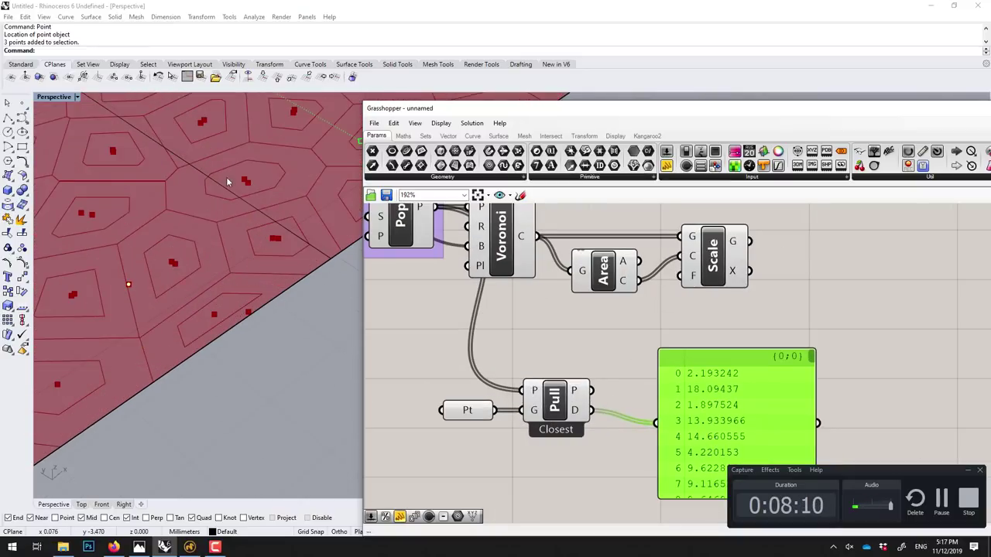
{"action": "scroll", "coordinate": [226, 177], "scroll_direction": "down", "scroll_amount": 3}
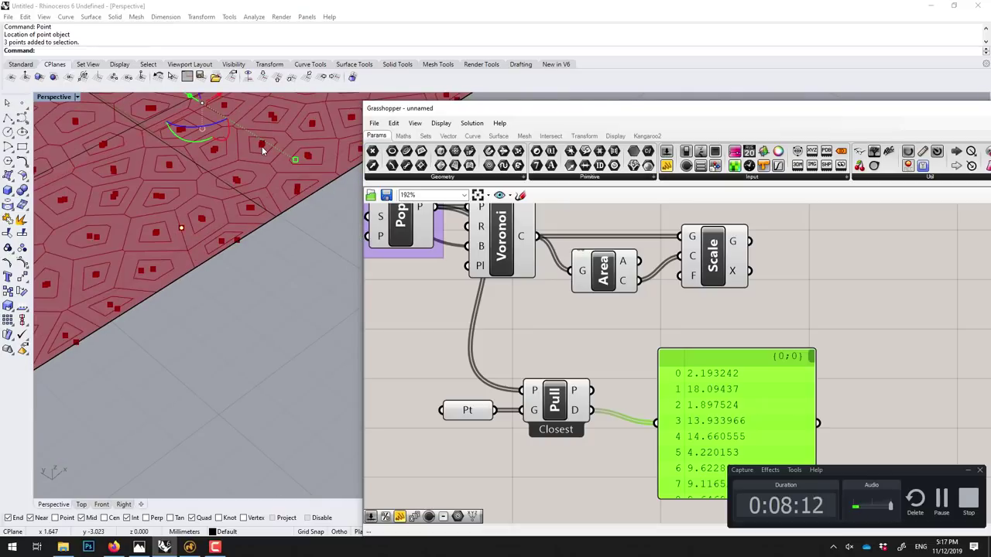
{"action": "scroll", "coordinate": [219, 189], "scroll_direction": "down", "scroll_amount": 2}
{"action": "left_click_drag", "start_coordinate": [775, 394], "coordinate": [752, 346]}
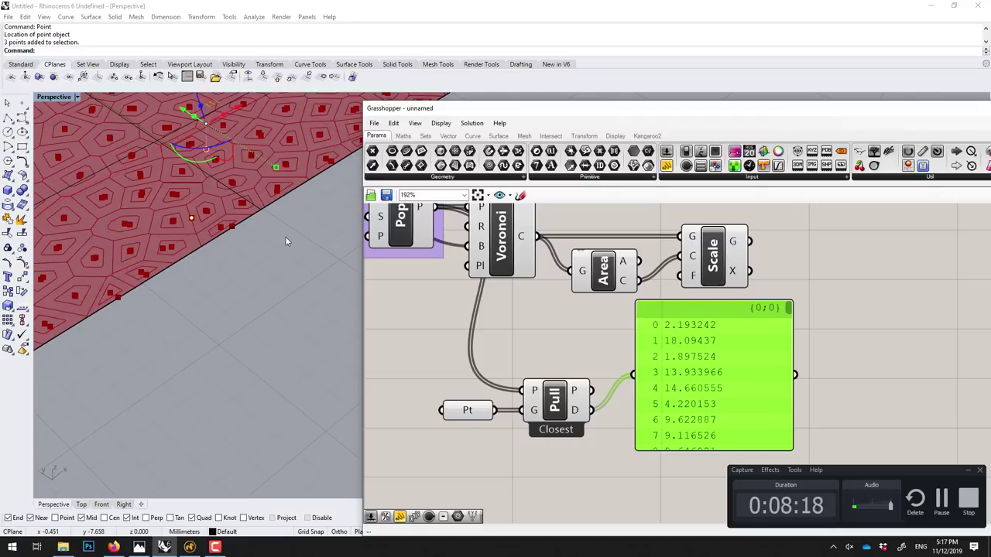
Step: Delete the distance panel and bring the Pt and Pull components into view
{"action": "key", "text": "Delete"}
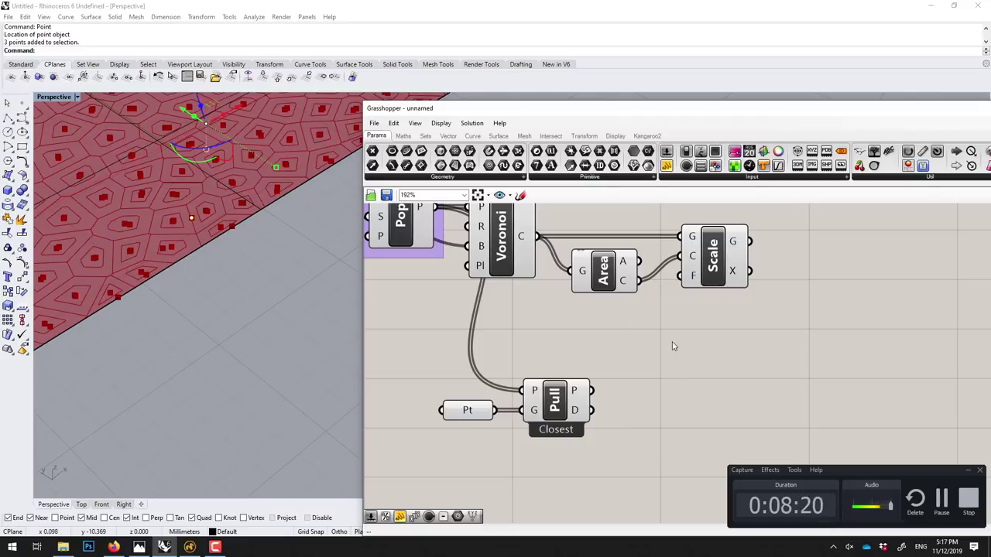
{"action": "right_click_drag", "start_coordinate": [631, 397], "coordinate": [581, 367]}
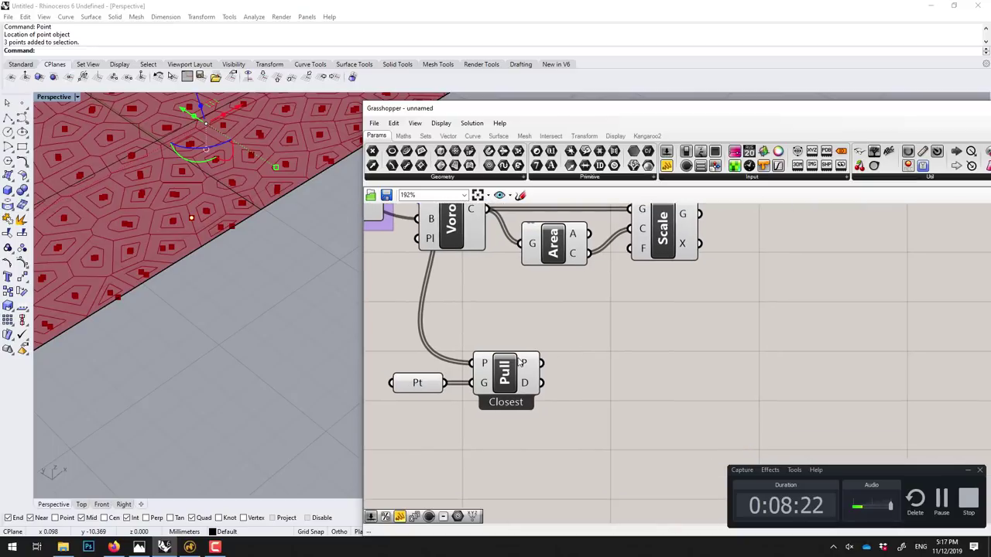
{"action": "left_click_drag", "start_coordinate": [366, 326], "coordinate": [563, 424]}
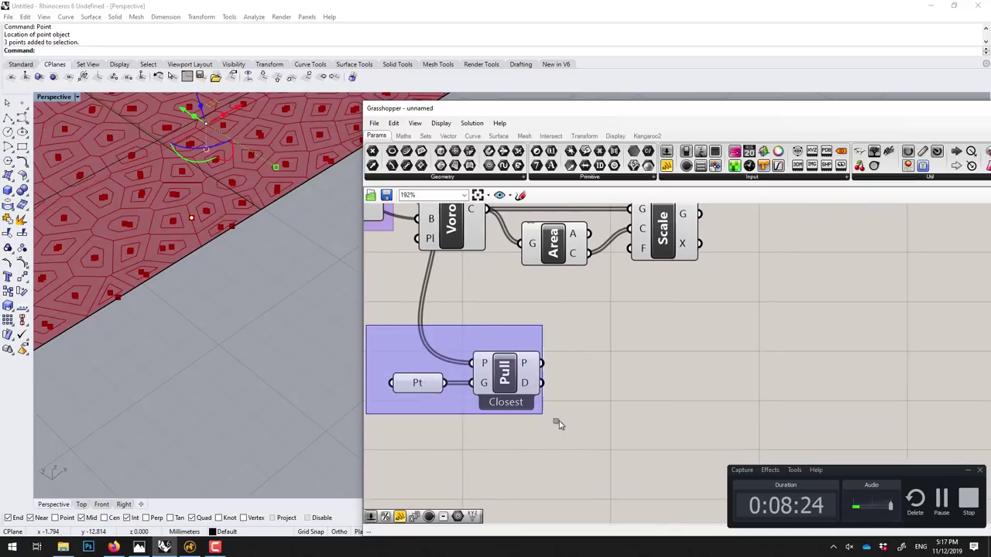
{"action": "left_click", "coordinate": [518, 340]}
{"action": "left_click", "coordinate": [510, 366]}
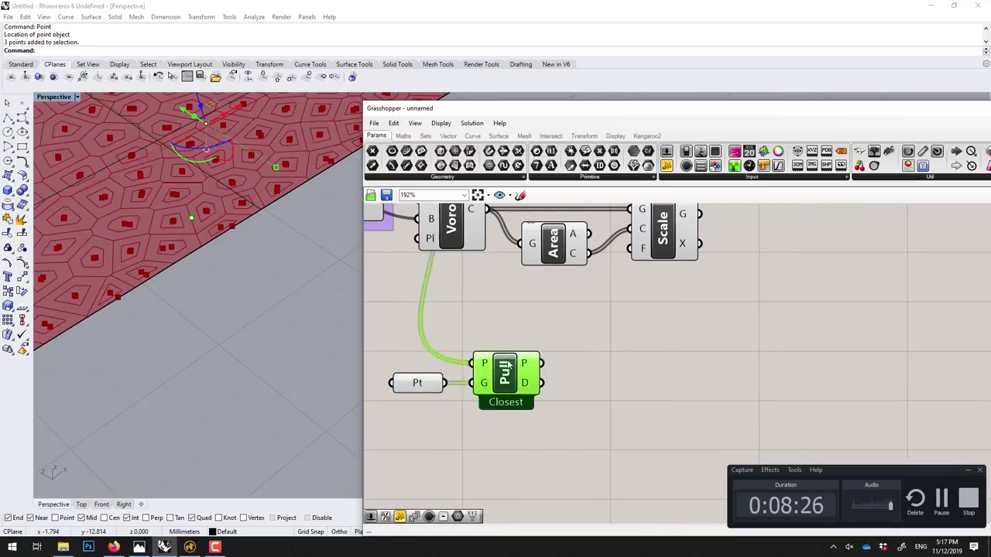
{"action": "left_click", "coordinate": [509, 338]}
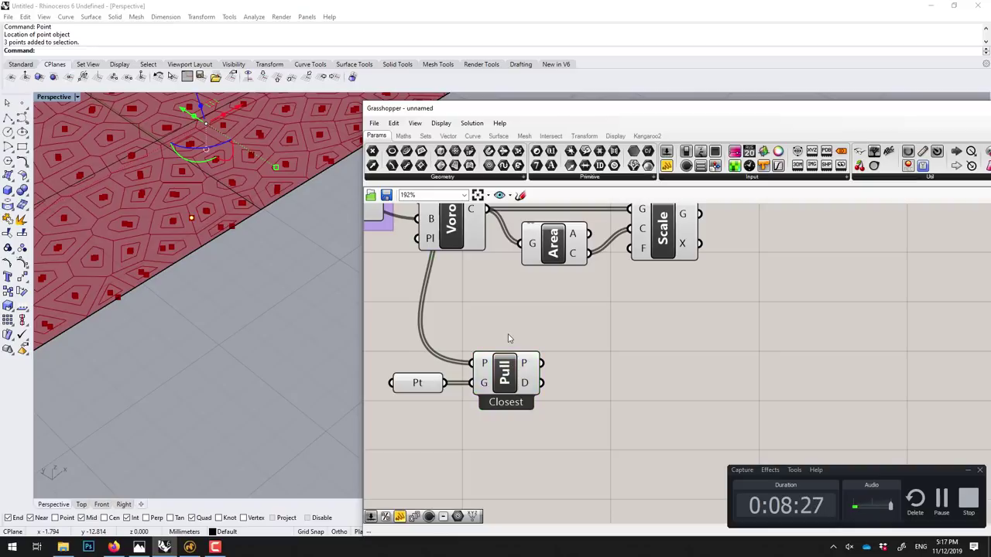
{"action": "right_click", "coordinate": [613, 381]}
{"action": "left_click", "coordinate": [602, 354]}
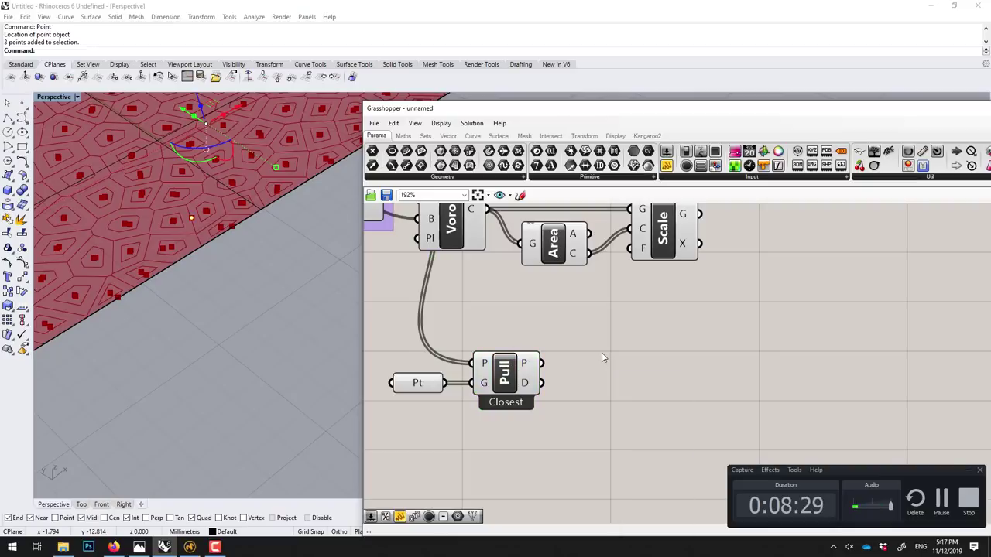
Step: Add a Remap Numbers component and a Bounds component positioned to its left
{"action": "double_click", "coordinate": [736, 392]}
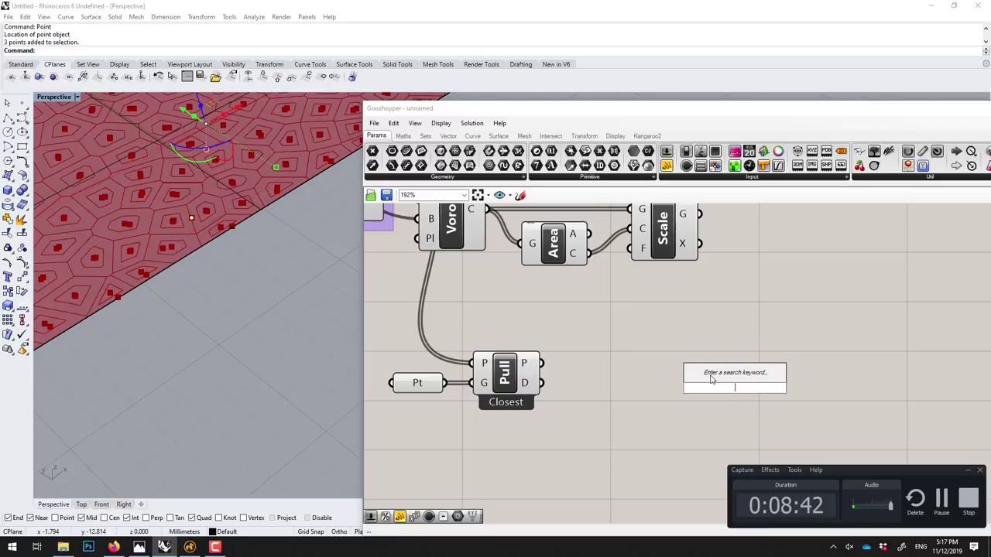
{"action": "type", "text": "rem"}
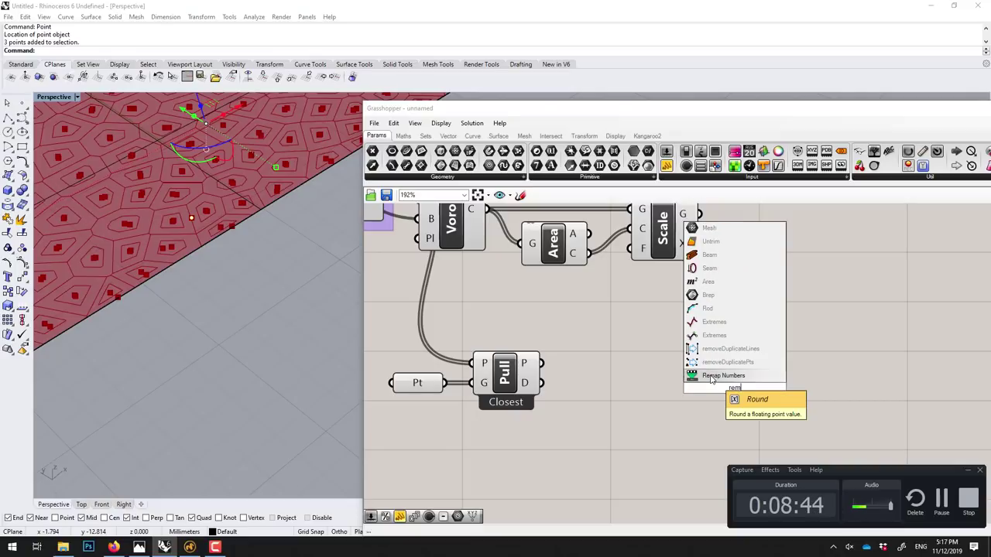
{"action": "left_click", "coordinate": [716, 376]}
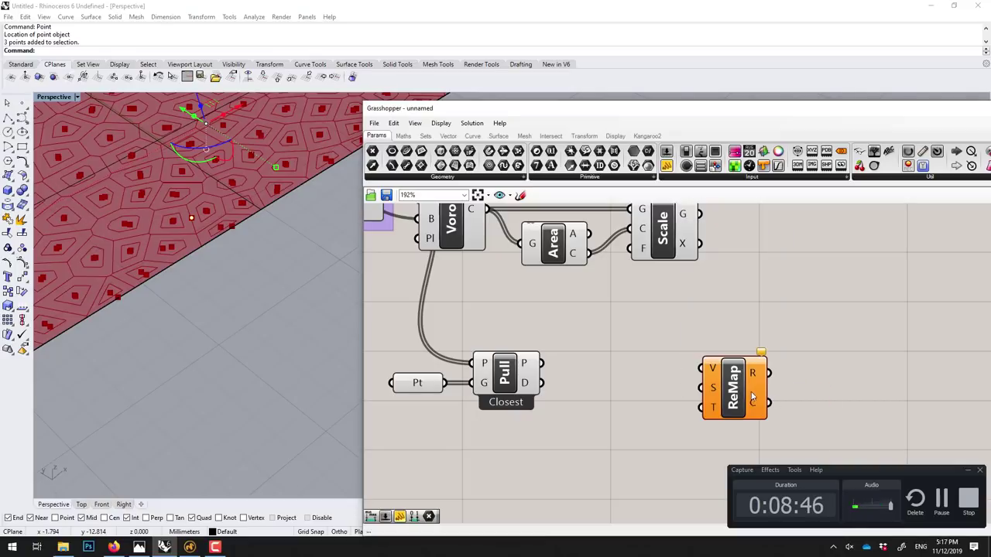
{"action": "left_click_drag", "start_coordinate": [751, 397], "coordinate": [758, 401]}
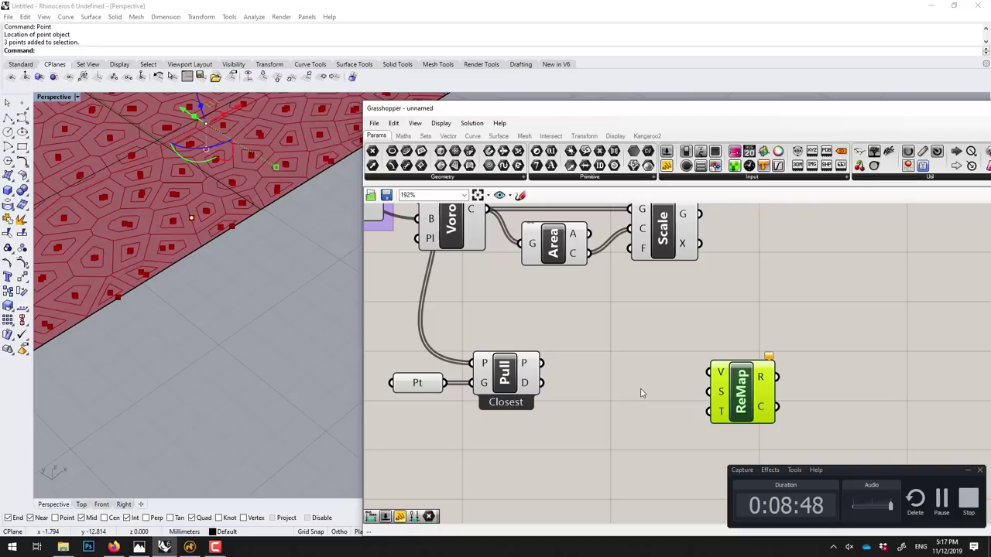
{"action": "double_click", "coordinate": [641, 393]}
{"action": "type", "text": "bound"}
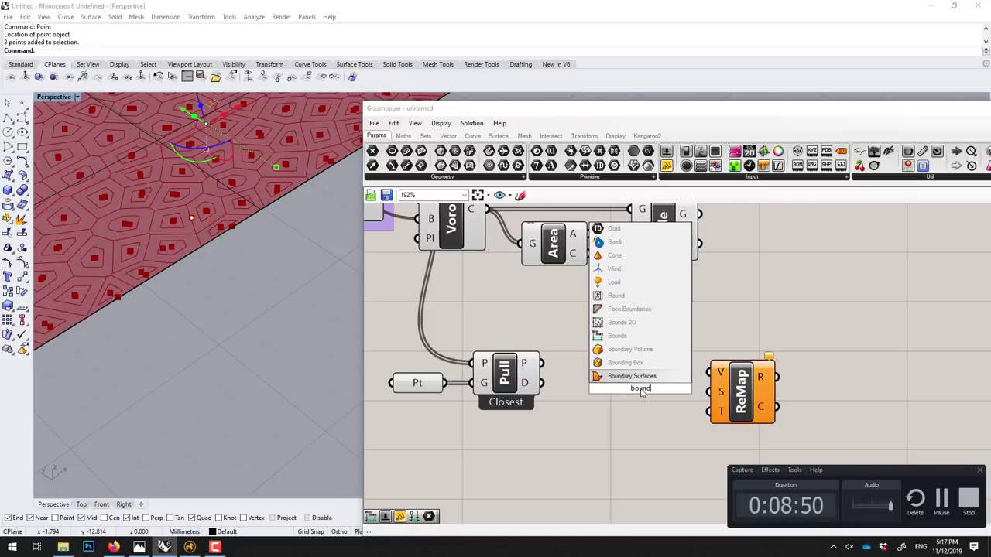
{"action": "left_click", "coordinate": [648, 336]}
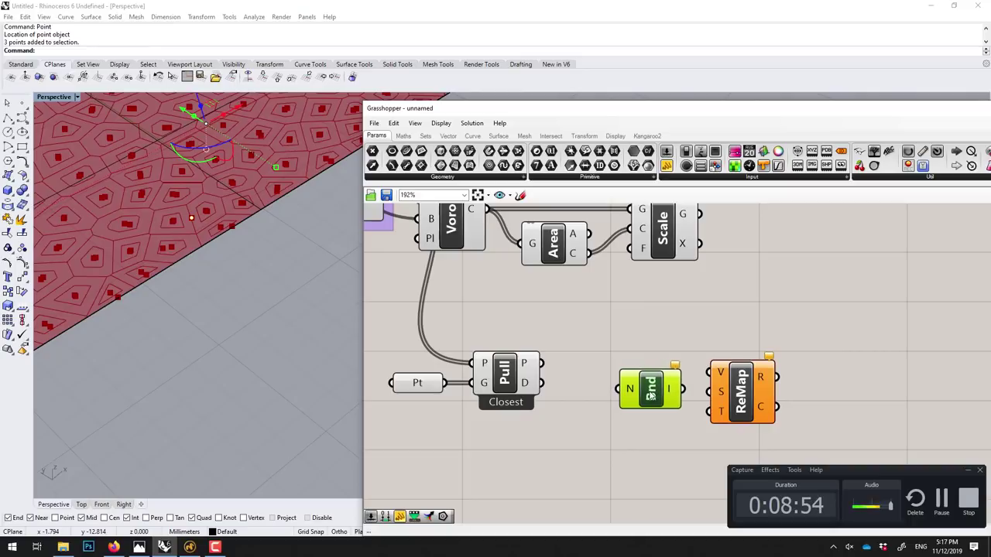
{"action": "left_click_drag", "start_coordinate": [648, 394], "coordinate": [720, 393]}
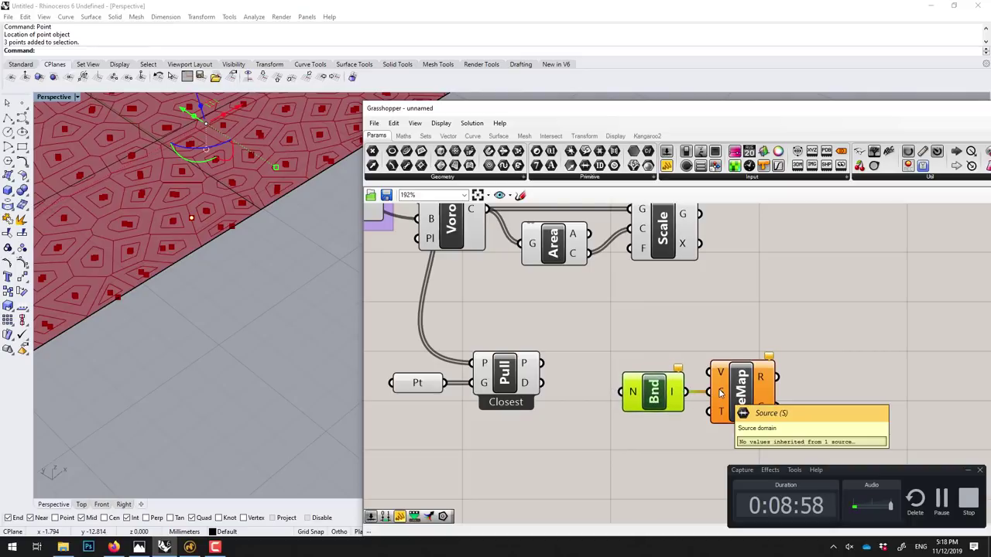
Step: Add a Construct Domain below Bounds and wire its output into ReMap's T input
{"action": "double_click", "coordinate": [659, 432]}
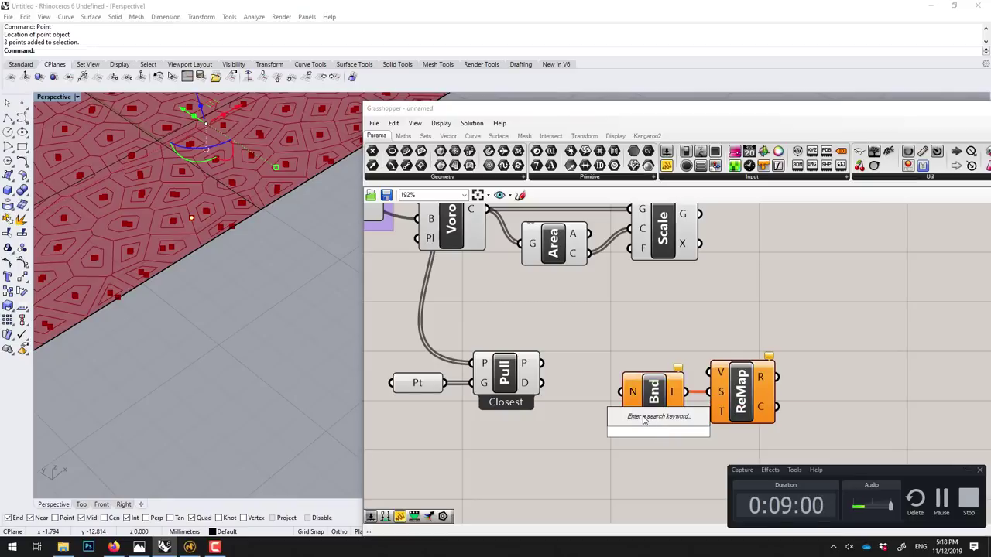
{"action": "type", "text": "doma"}
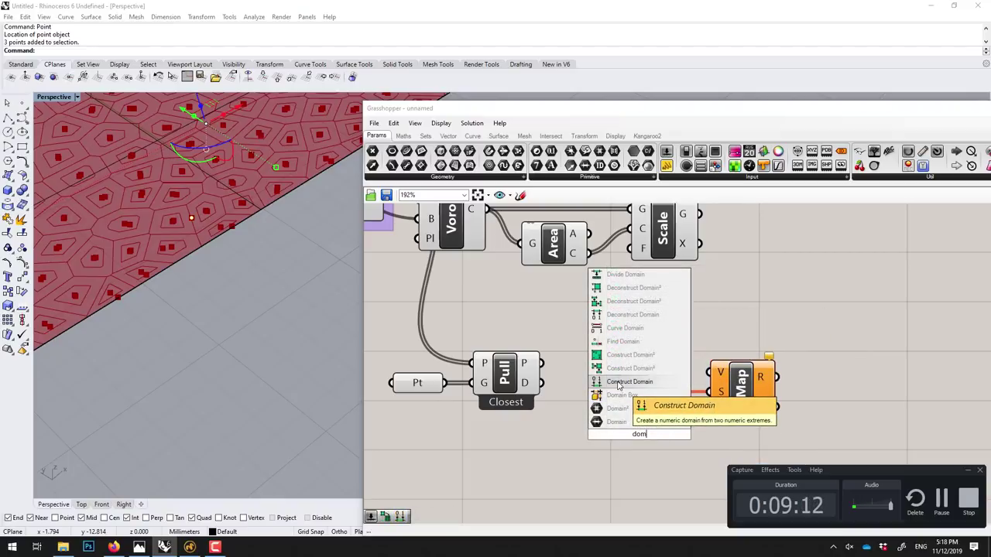
{"action": "left_click", "coordinate": [624, 366]}
{"action": "left_click_drag", "start_coordinate": [628, 446], "coordinate": [614, 468]}
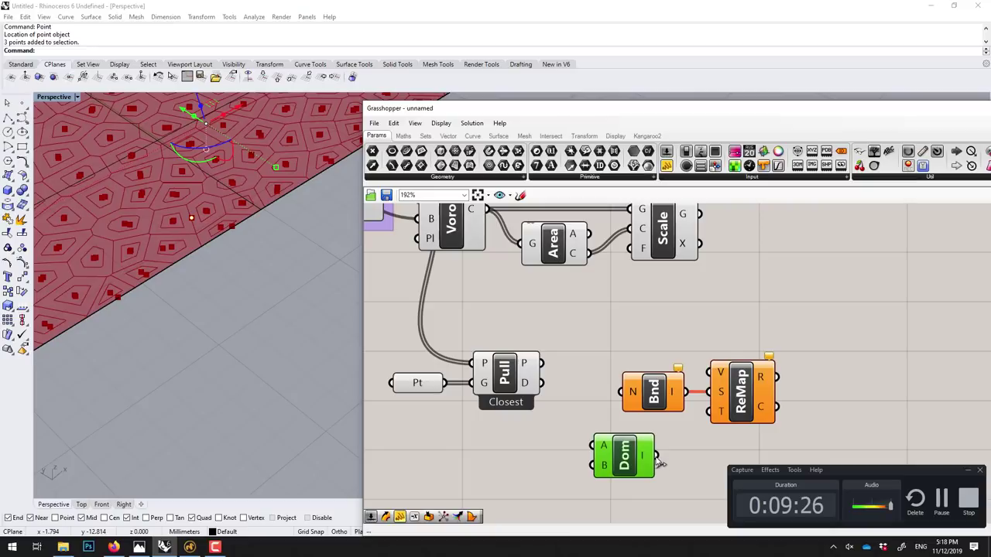
{"action": "left_click_drag", "start_coordinate": [660, 457], "coordinate": [709, 411]}
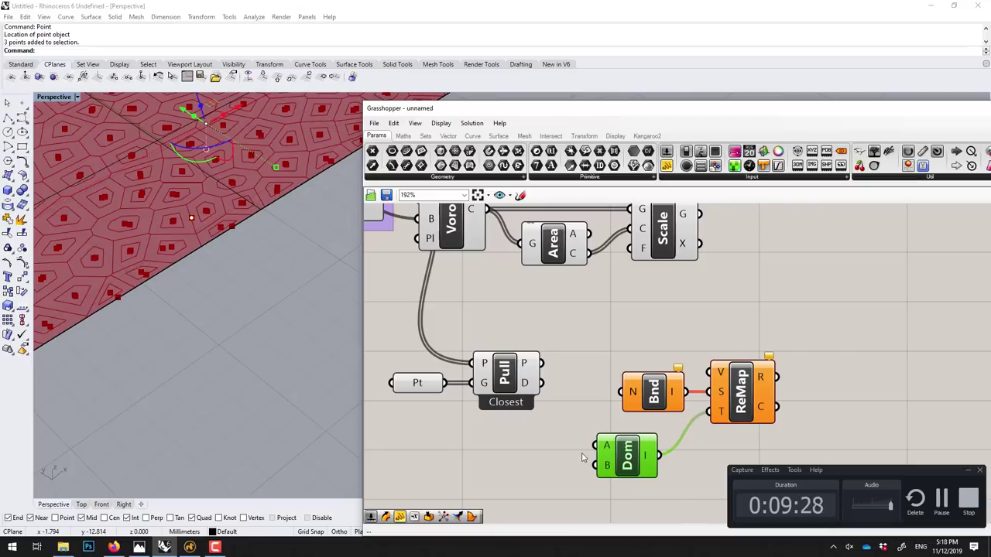
Step: Create a 0.1 number slider named 'Min' left of the domain component
{"action": "double_click", "coordinate": [548, 447]}
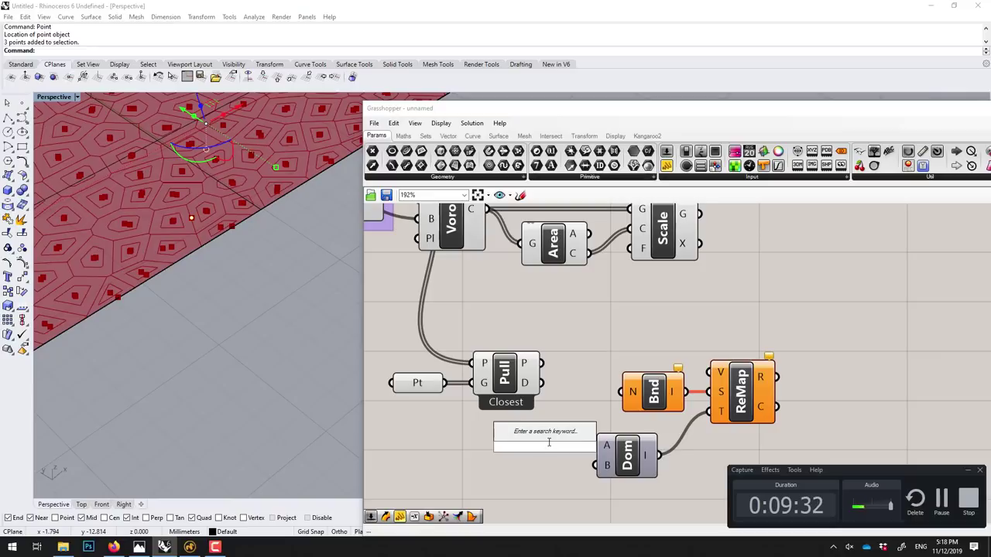
{"action": "type", "text": "0.1"}
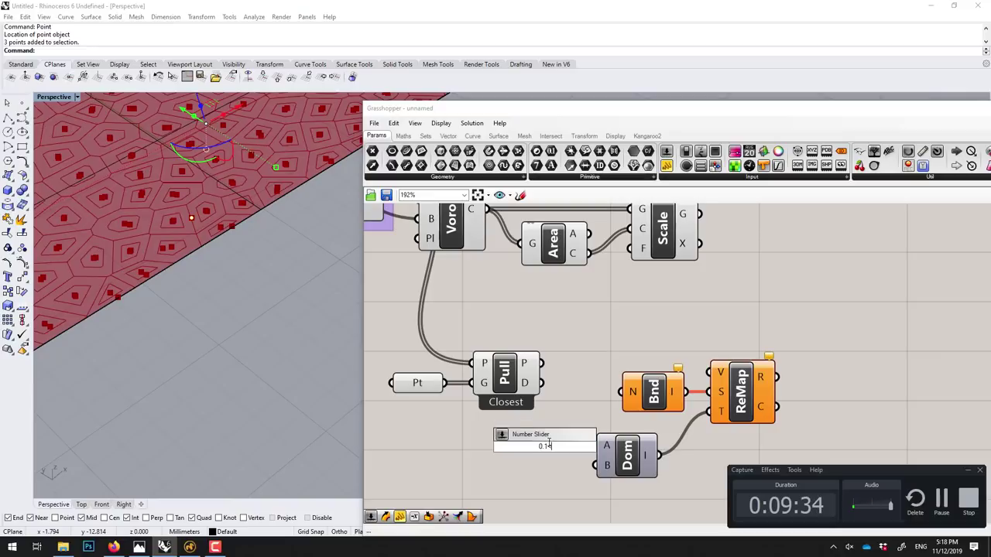
{"action": "type", "text": "<5"}
{"action": "key", "text": "Return"}
{"action": "left_click_drag", "start_coordinate": [500, 453], "coordinate": [446, 449]}
{"action": "right_click", "coordinate": [464, 442]}
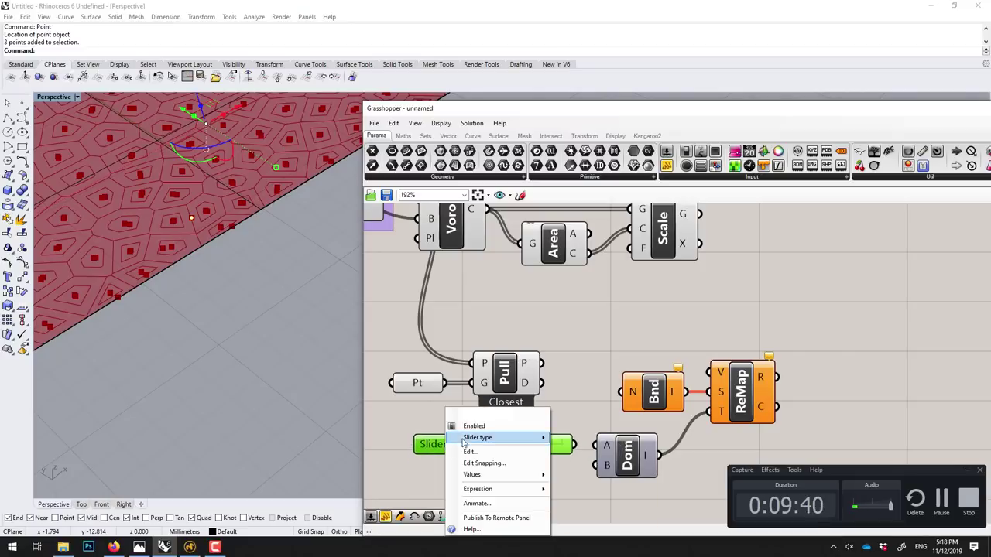
{"action": "type", "text": "Mi"}
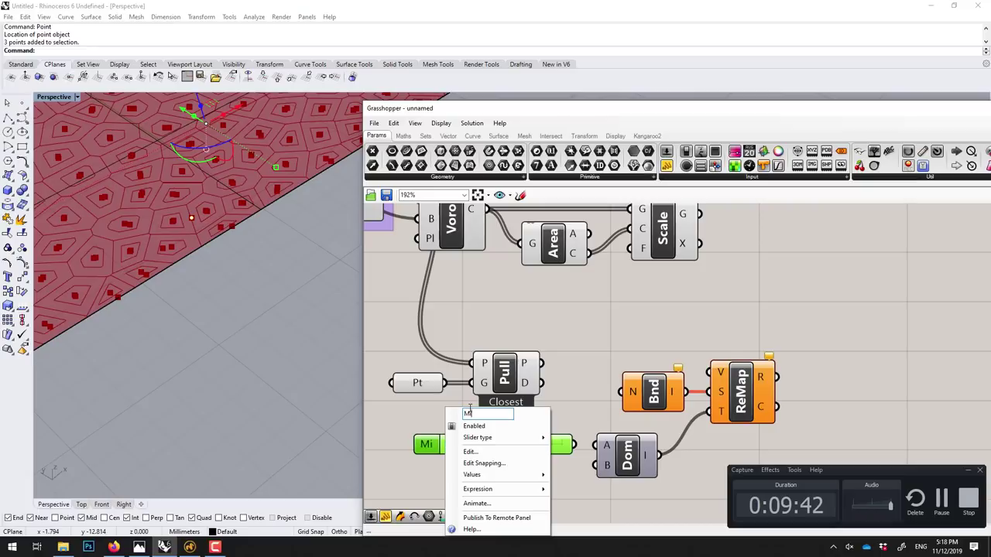
{"action": "type", "text": "n"}
{"action": "left_click", "coordinate": [405, 422]}
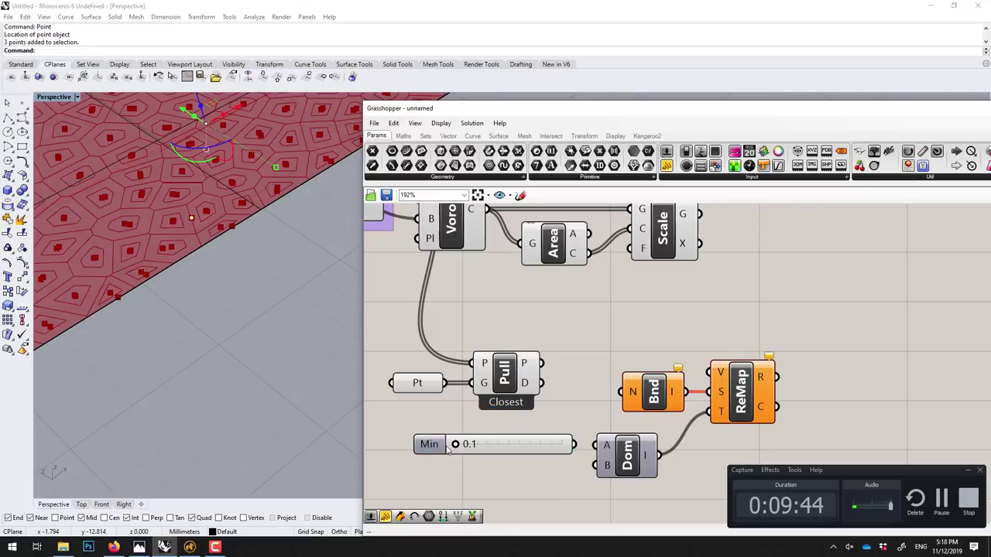
Step: Copy the slider as 'Max' below Min and wire it into the domain's B input
{"action": "left_click", "coordinate": [447, 452]}
{"action": "left_click_drag", "start_coordinate": [446, 451], "coordinate": [448, 472], "text": "alt"}
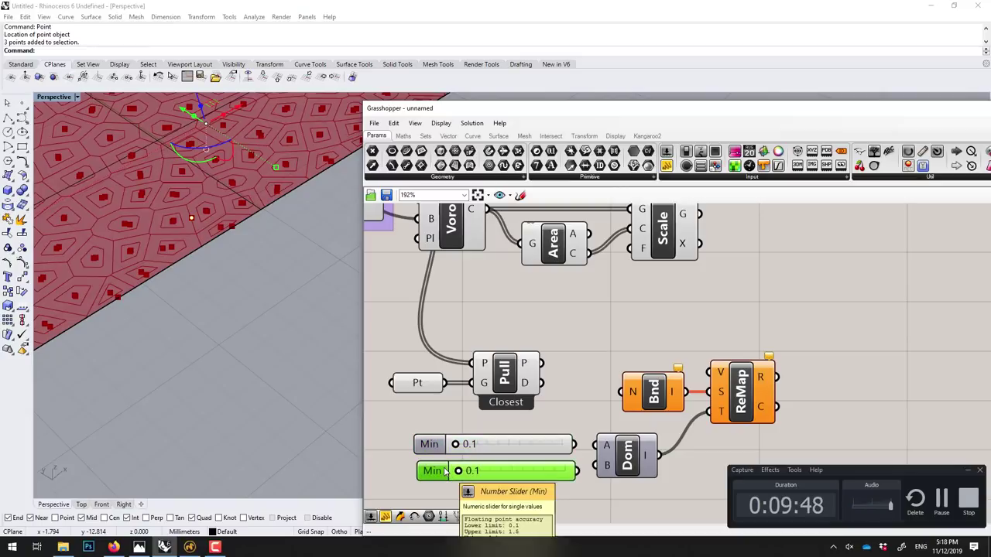
{"action": "right_click", "coordinate": [448, 473]}
{"action": "key", "text": "BackSpace"}
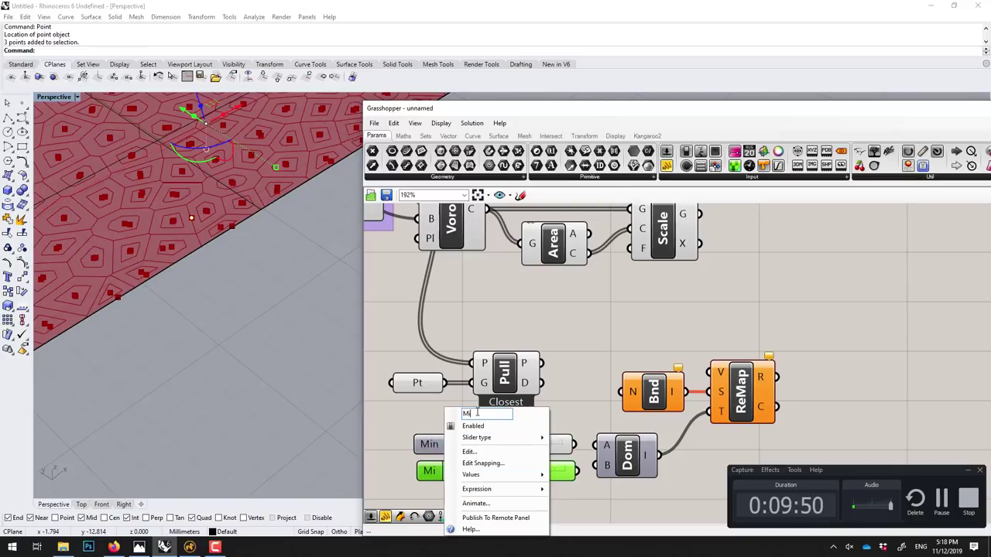
{"action": "key", "text": "BackSpace"}
{"action": "type", "text": "ax"}
{"action": "key", "text": "Return"}
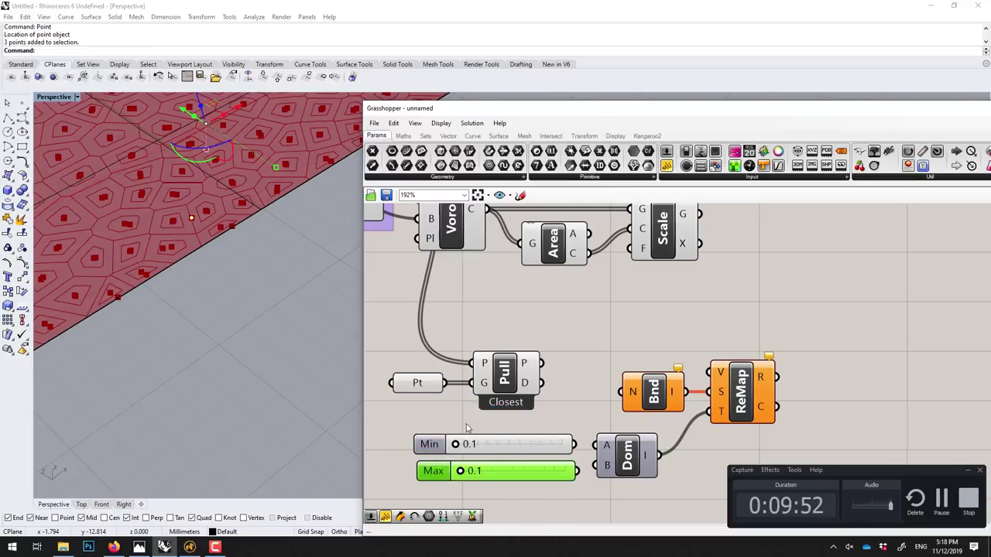
{"action": "left_click_drag", "start_coordinate": [434, 470], "coordinate": [429, 471]}
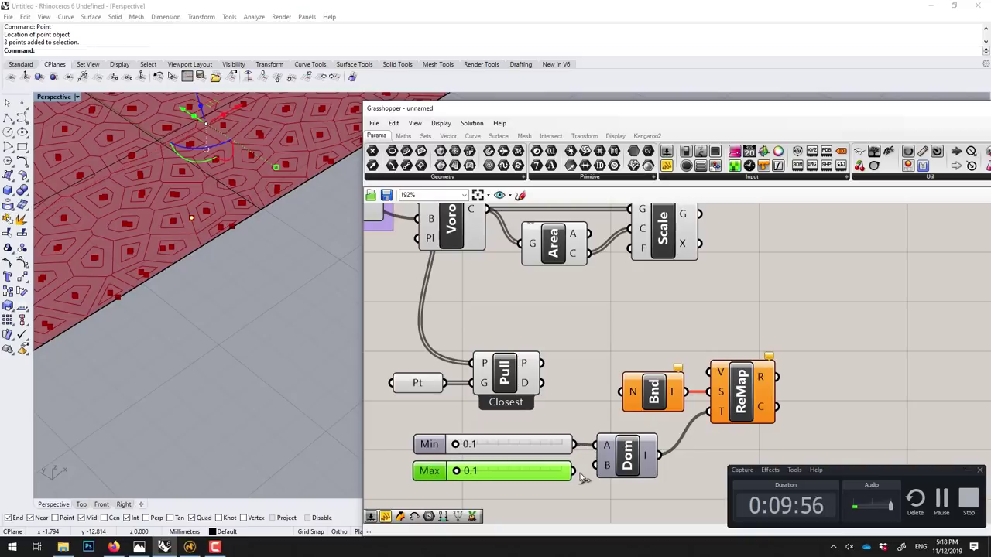
{"action": "left_click_drag", "start_coordinate": [573, 470], "coordinate": [594, 465]}
{"action": "left_click_drag", "start_coordinate": [806, 339], "coordinate": [444, 500]}
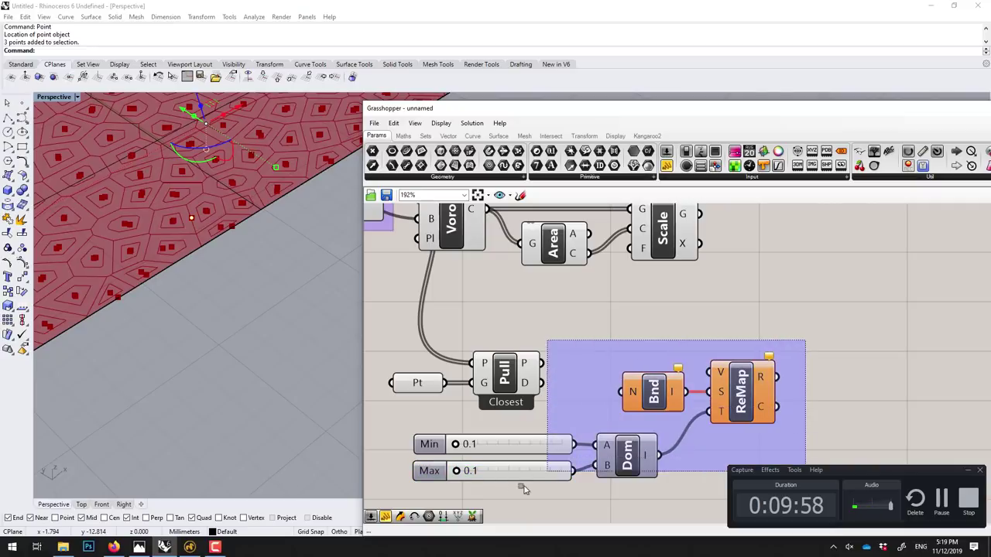
{"action": "left_click", "coordinate": [542, 357]}
Step: Tidy the positions of the Pull, Dom, Min and Max components
{"action": "left_click_drag", "start_coordinate": [515, 375], "coordinate": [499, 376]}
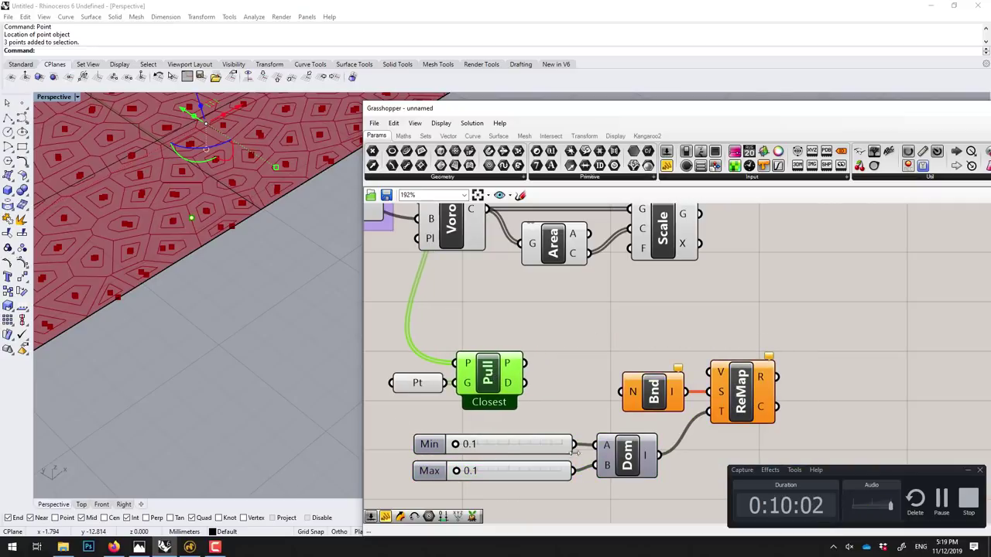
{"action": "left_click_drag", "start_coordinate": [623, 455], "coordinate": [651, 439]}
{"action": "left_click_drag", "start_coordinate": [432, 447], "coordinate": [467, 432]}
{"action": "left_click_drag", "start_coordinate": [432, 477], "coordinate": [465, 456]}
Step: Group the sliders, Dom, Bounds and ReMap as 'Remap' and shift the group right
{"action": "left_click_drag", "start_coordinate": [898, 338], "coordinate": [440, 476]}
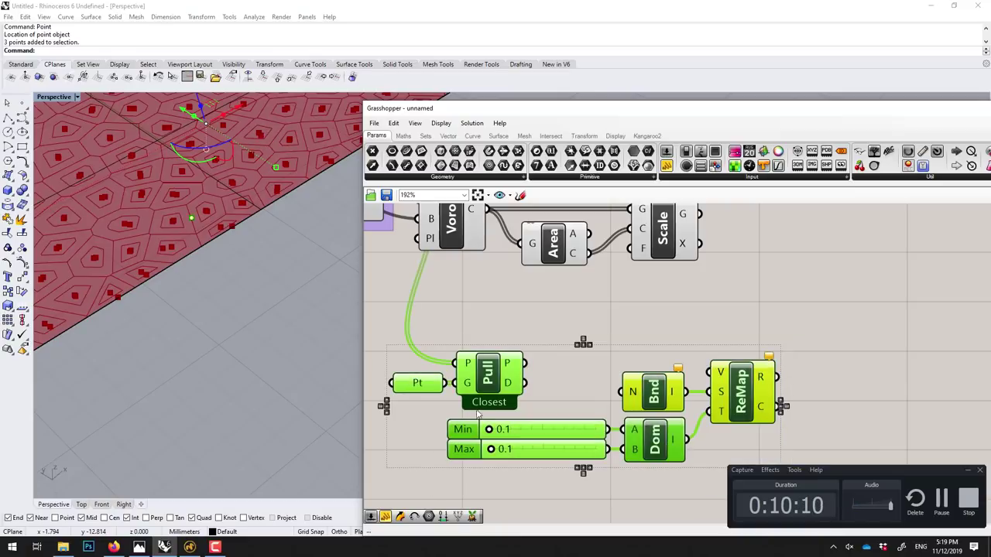
{"action": "left_click", "coordinate": [488, 371], "text": "ctrl"}
{"action": "left_click", "coordinate": [422, 391], "text": "ctrl"}
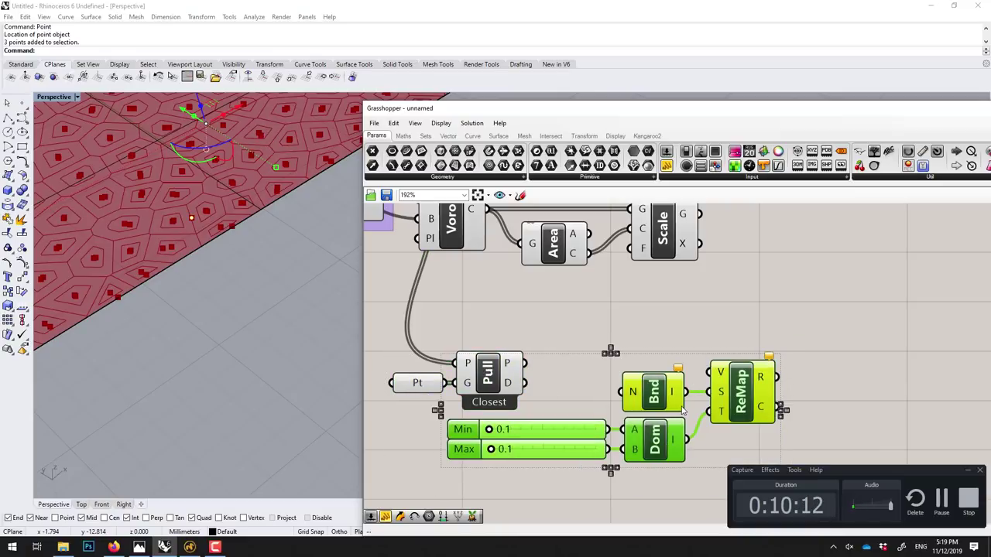
{"action": "key", "text": "ctrl+g"}
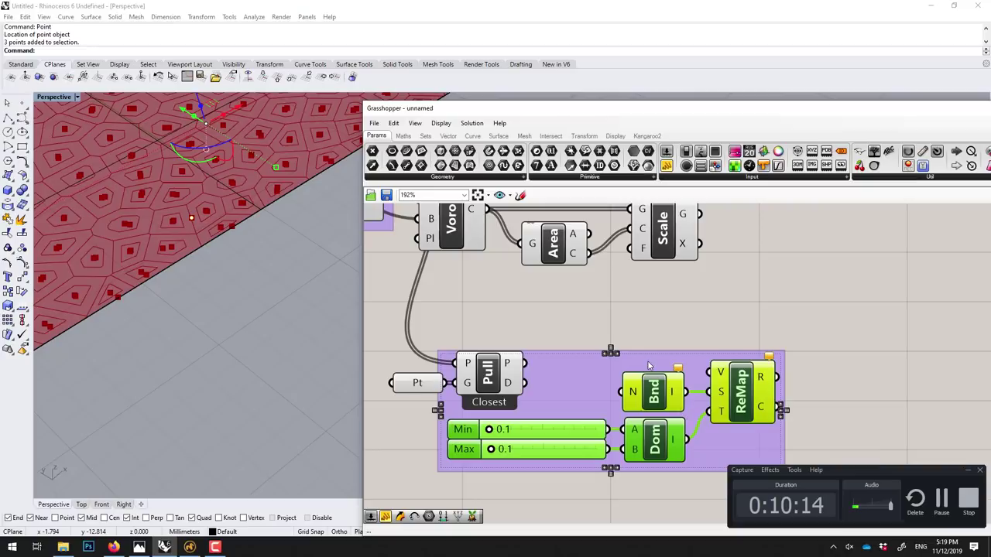
{"action": "right_click", "coordinate": [649, 365]}
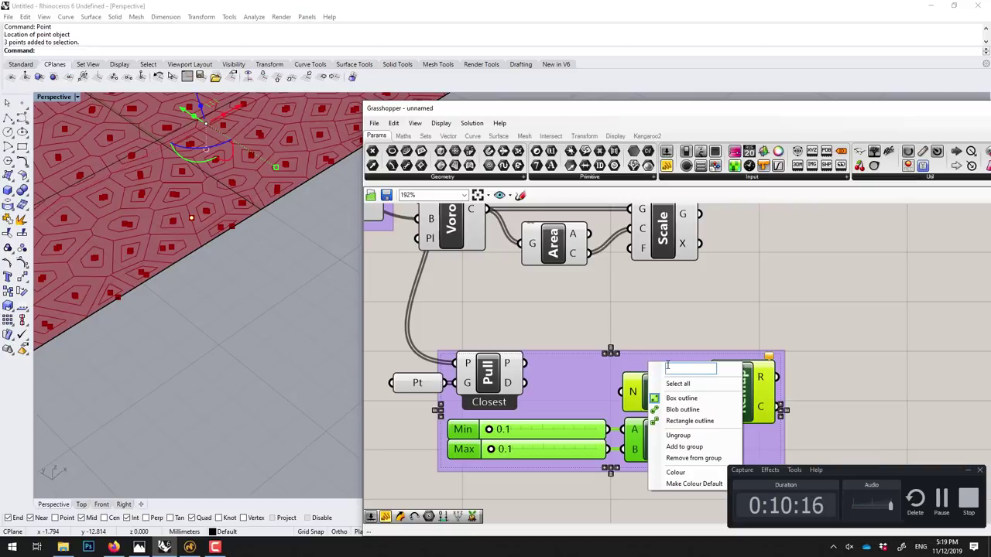
{"action": "type", "text": "Remap"}
{"action": "key", "text": "Return"}
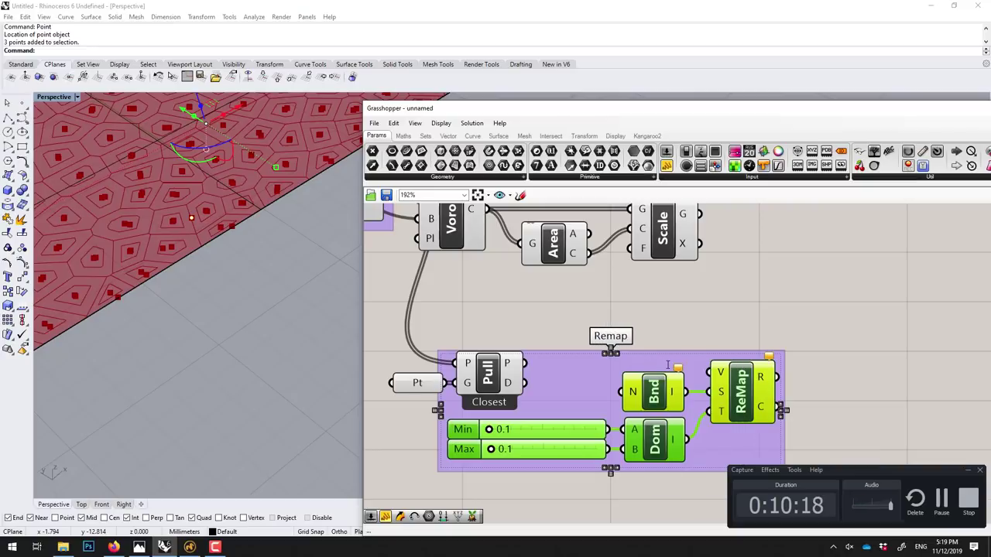
{"action": "left_click_drag", "start_coordinate": [590, 365], "coordinate": [715, 366]}
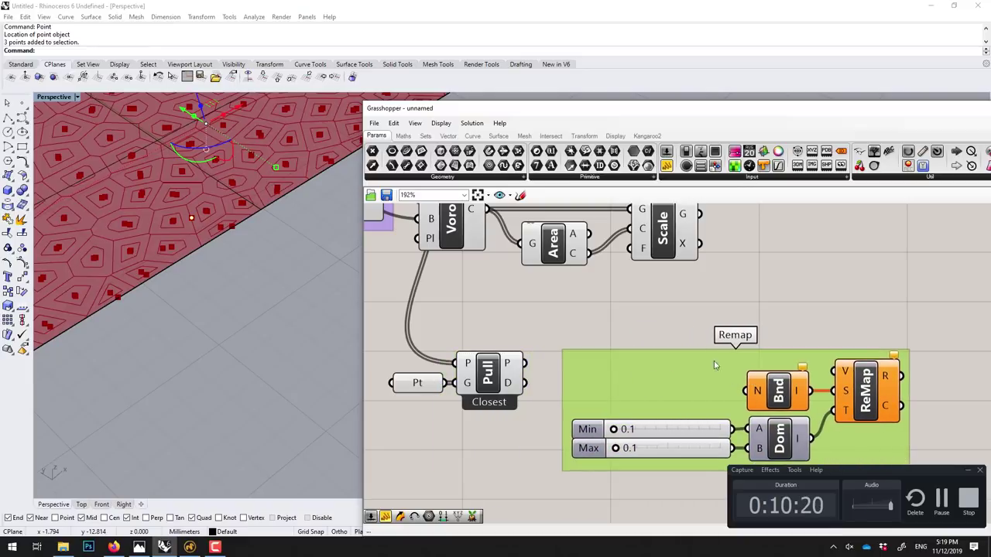
{"action": "left_click", "coordinate": [651, 328]}
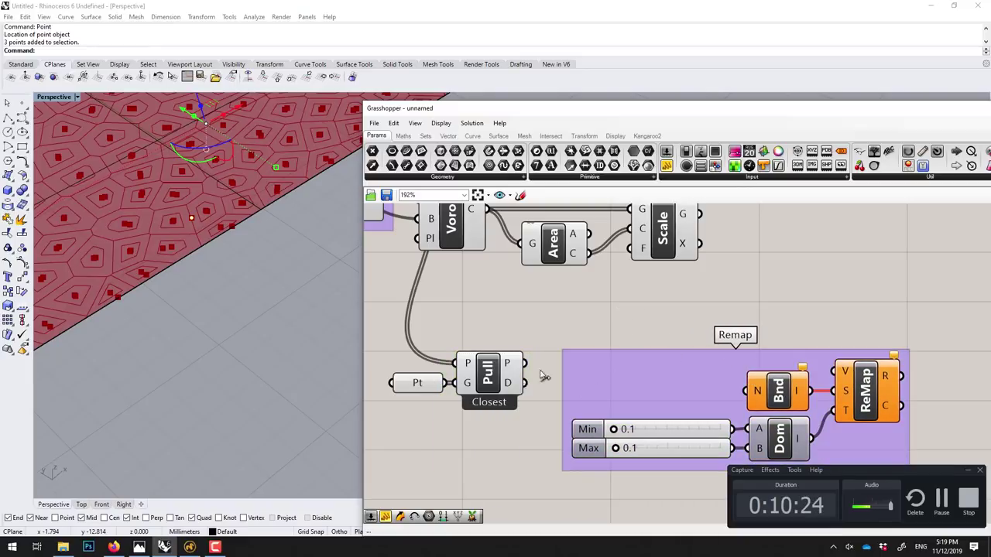
Step: Wire Pull distances into ReMap V and Bounds, and set the Max slider to 0.9
{"action": "mouse_move", "coordinate": [524, 383]}
{"action": "left_mouse_down"}
{"action": "mouse_move", "coordinate": [821, 361]}
{"action": "mouse_move", "coordinate": [833, 372]}
{"action": "left_mouse_up"}
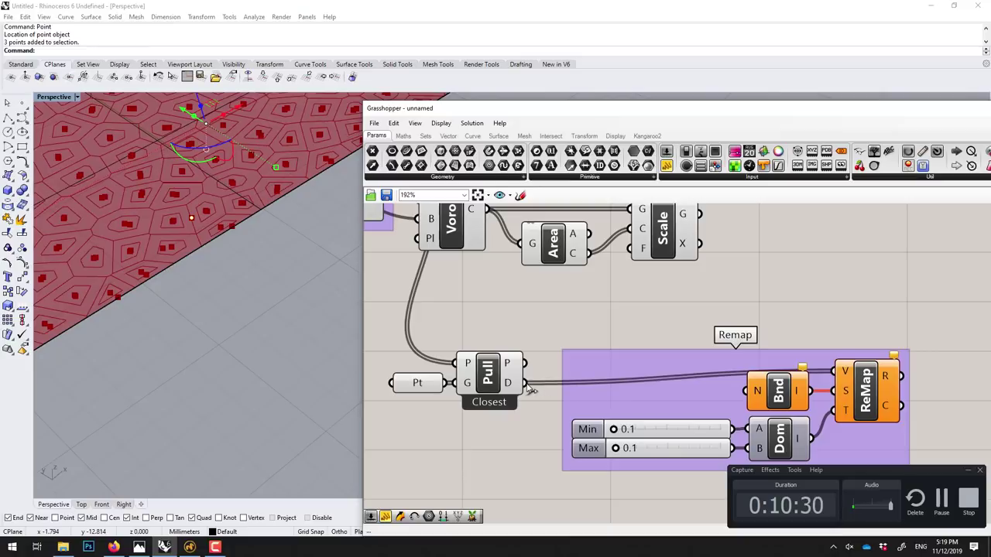
{"action": "left_click_drag", "start_coordinate": [530, 387], "coordinate": [748, 393]}
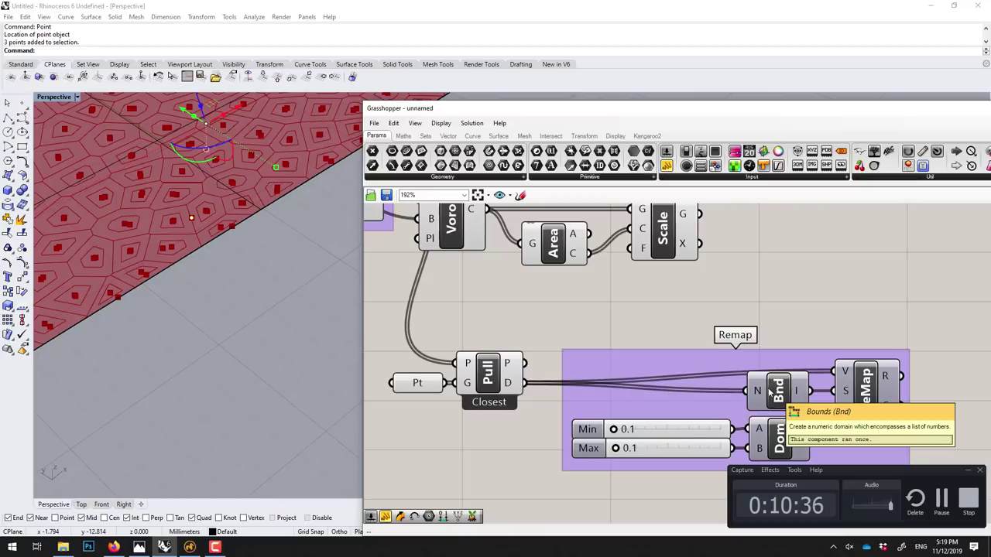
{"action": "right_click_drag", "start_coordinate": [653, 397], "coordinate": [563, 398]}
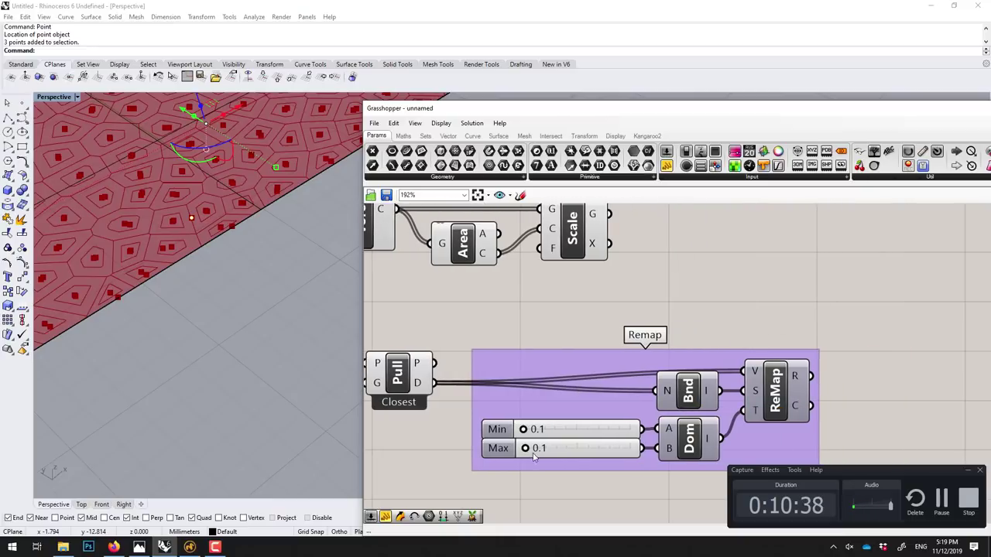
{"action": "left_click_drag", "start_coordinate": [525, 448], "coordinate": [587, 449]}
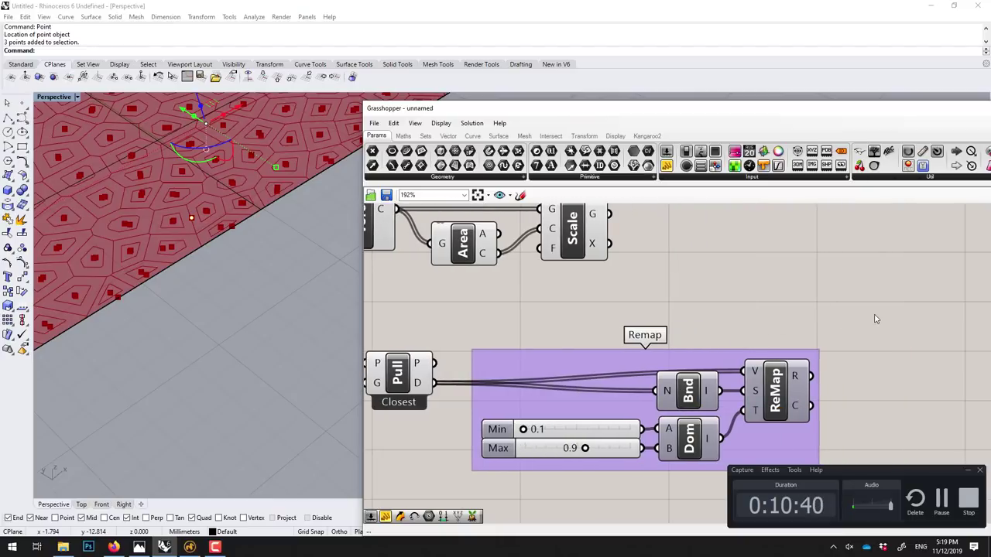
Step: Check the remapped values in a temporary panel, then wire ReMap R into Scale's factor
{"action": "double_click", "coordinate": [874, 313]}
{"action": "type", "text": "project"}
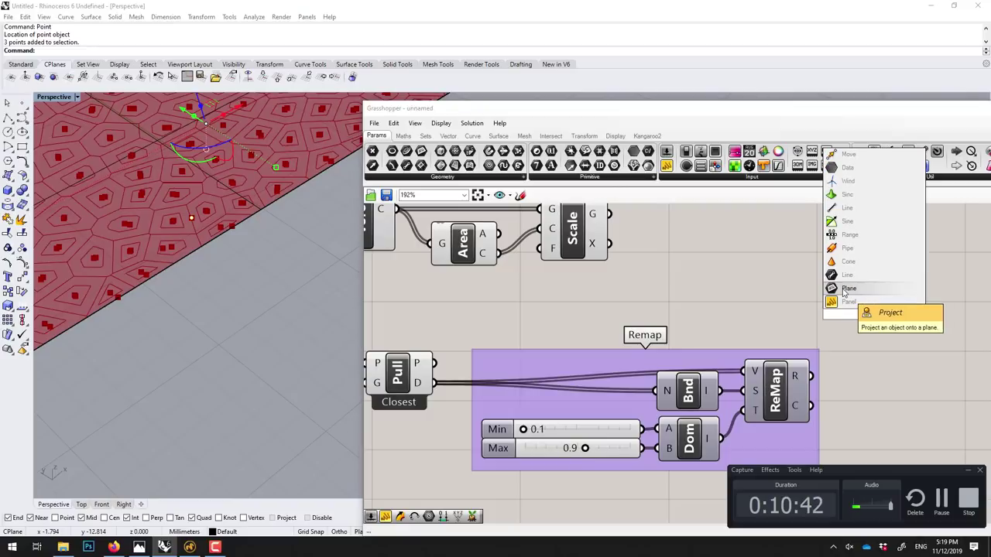
{"action": "left_click", "coordinate": [842, 301]}
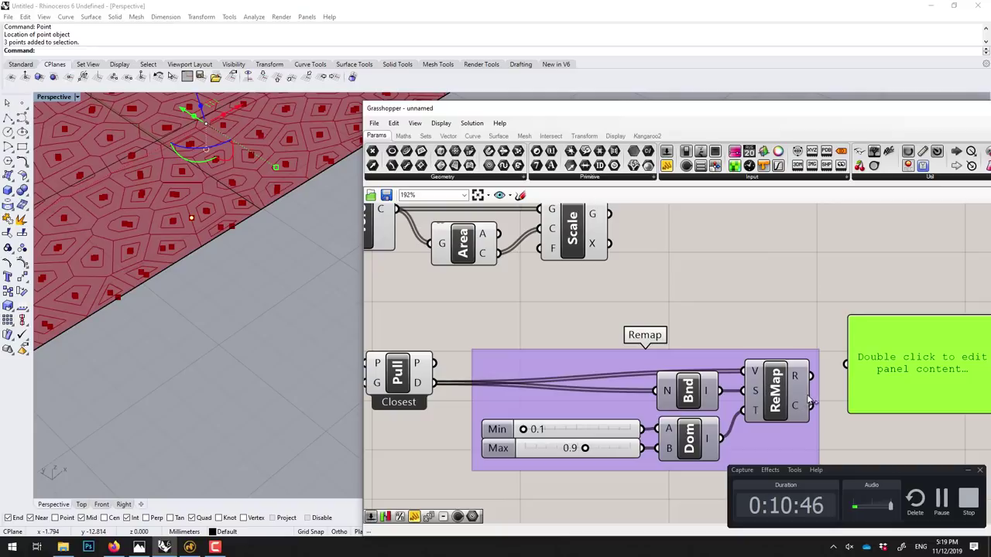
{"action": "left_click_drag", "start_coordinate": [813, 377], "coordinate": [845, 365]}
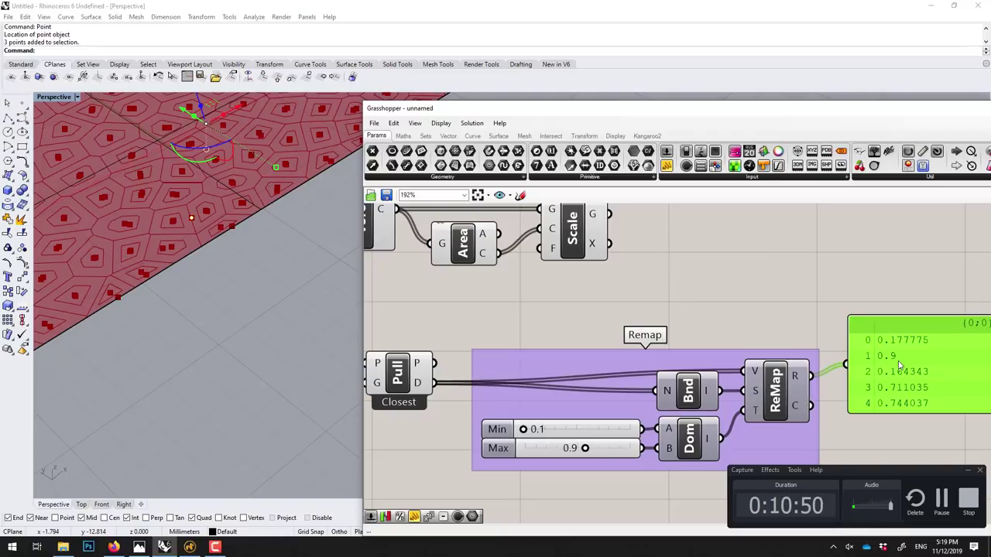
{"action": "key", "text": "Delete"}
{"action": "right_click_drag", "start_coordinate": [836, 329], "coordinate": [720, 396]}
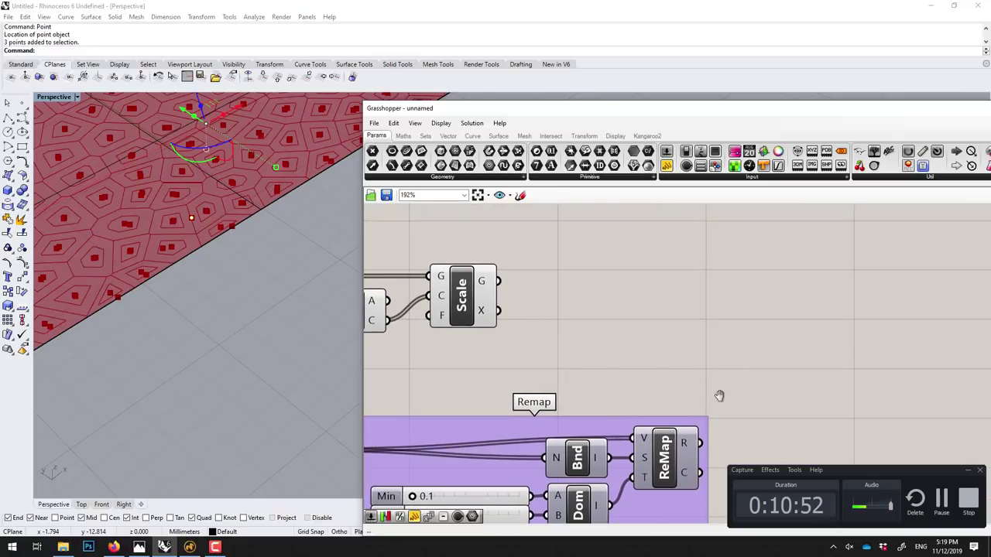
{"action": "mouse_move", "coordinate": [700, 442]}
{"action": "left_mouse_down"}
{"action": "mouse_move", "coordinate": [406, 338]}
{"action": "mouse_move", "coordinate": [428, 315]}
{"action": "left_mouse_up"}
Step: Raise the Remap Max slider above 0.9 and the Min slider to 0.5
{"action": "scroll", "coordinate": [438, 347], "scroll_direction": "down", "scroll_amount": 1}
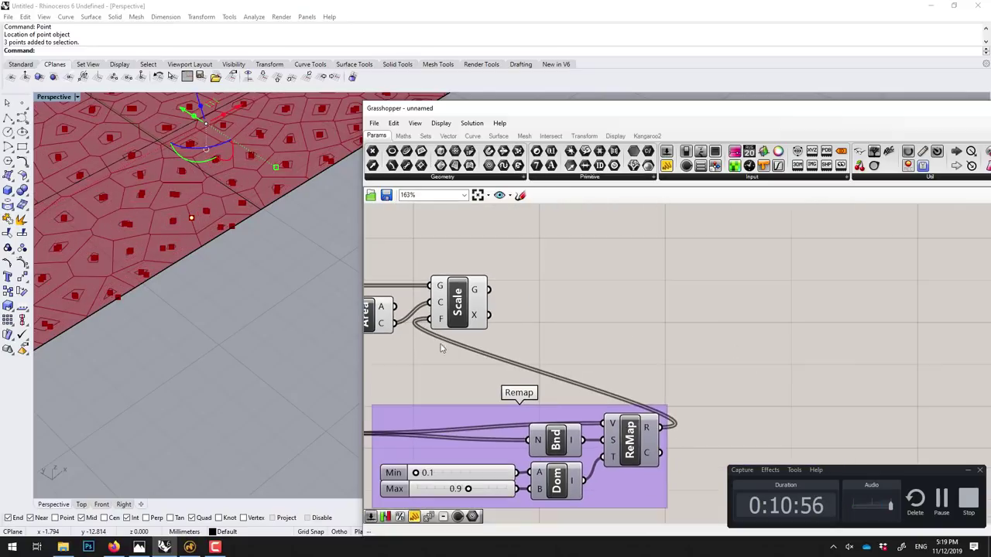
{"action": "right_click_drag", "start_coordinate": [441, 349], "coordinate": [572, 306]}
{"action": "left_click_drag", "start_coordinate": [599, 446], "coordinate": [624, 447]}
{"action": "left_click_drag", "start_coordinate": [545, 431], "coordinate": [565, 431]}
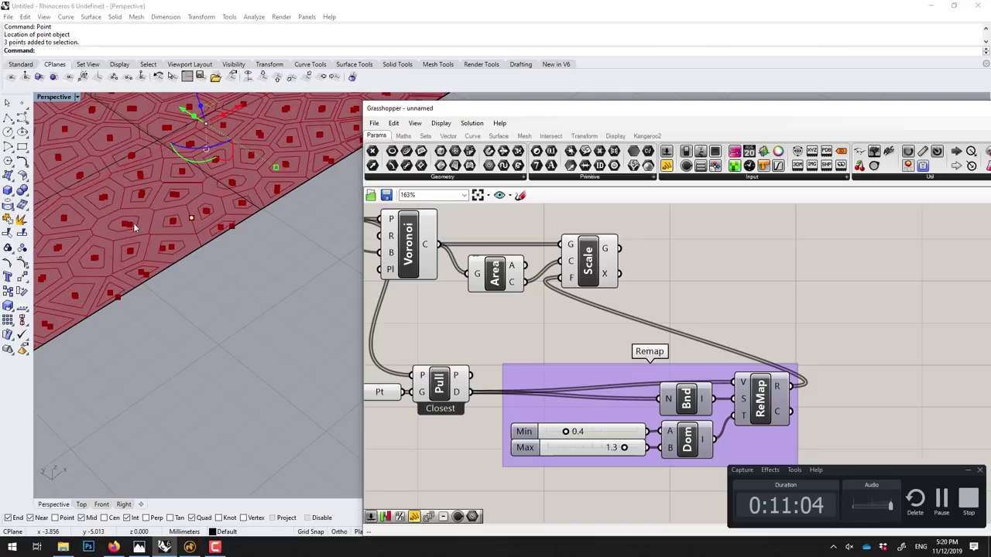
{"action": "scroll", "coordinate": [141, 218], "scroll_direction": "up", "scroll_amount": 2}
{"action": "scroll", "coordinate": [141, 219], "scroll_direction": "up", "scroll_amount": 2}
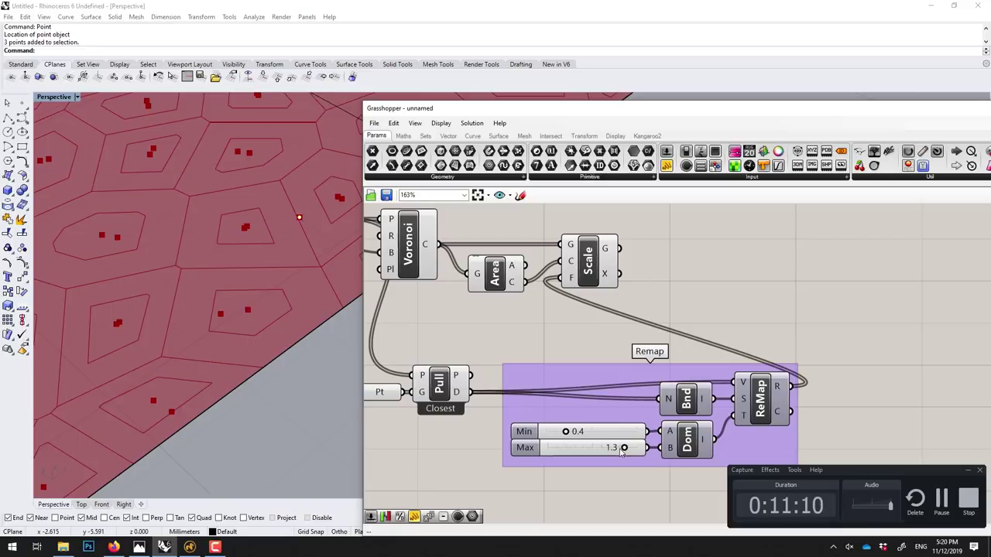
Step: Settle the Remap sliders at Max 1.5 and Min 0.5, then pan to the Generation group
{"action": "left_click_drag", "start_coordinate": [624, 448], "coordinate": [636, 447]}
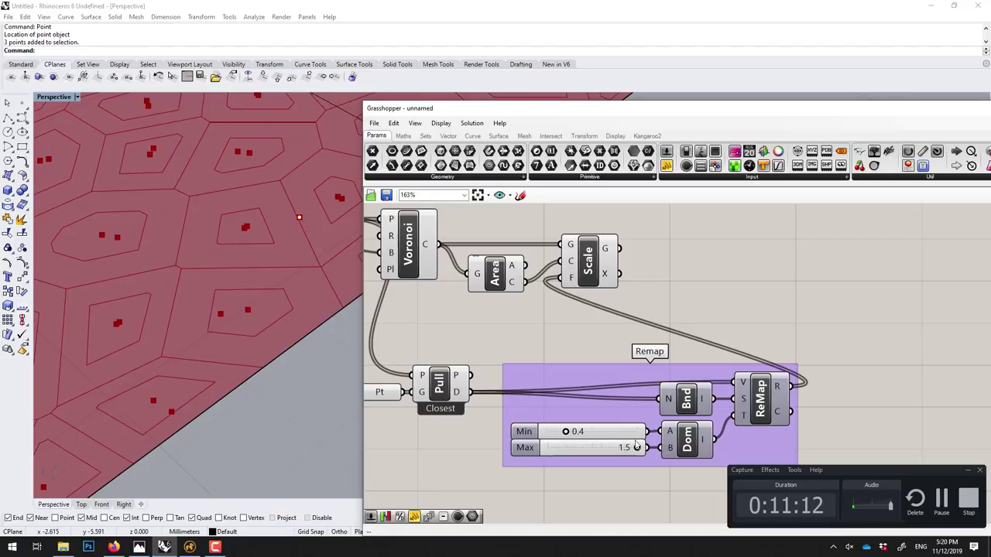
{"action": "left_click_drag", "start_coordinate": [566, 432], "coordinate": [584, 431]}
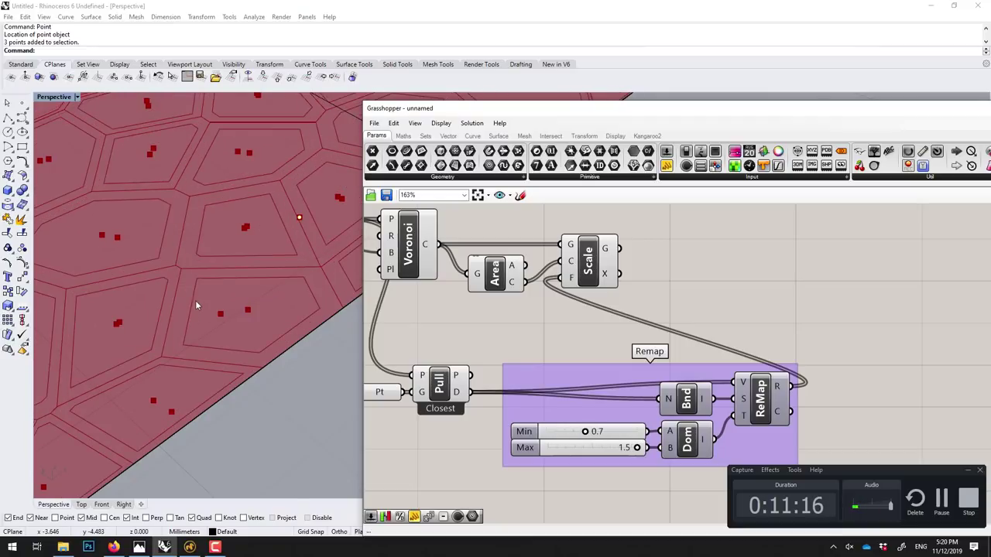
{"action": "scroll", "coordinate": [195, 301], "scroll_direction": "down", "scroll_amount": 3}
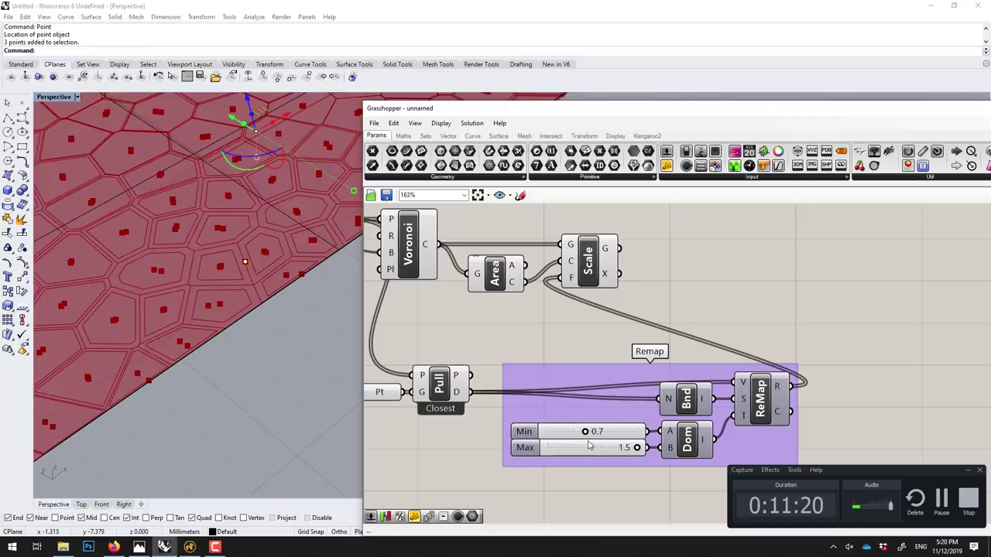
{"action": "left_click_drag", "start_coordinate": [584, 431], "coordinate": [573, 433]}
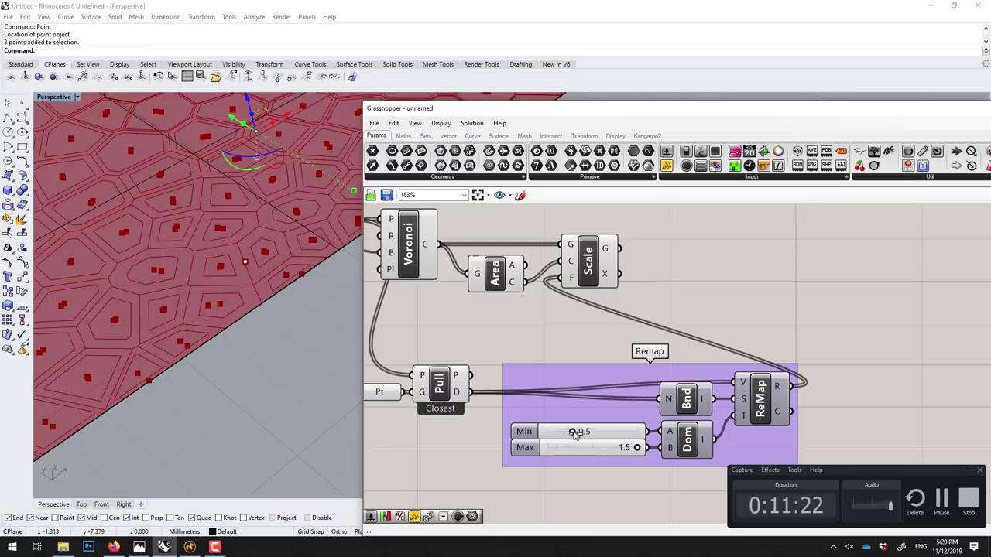
{"action": "scroll", "coordinate": [527, 326], "scroll_direction": "down", "scroll_amount": 2}
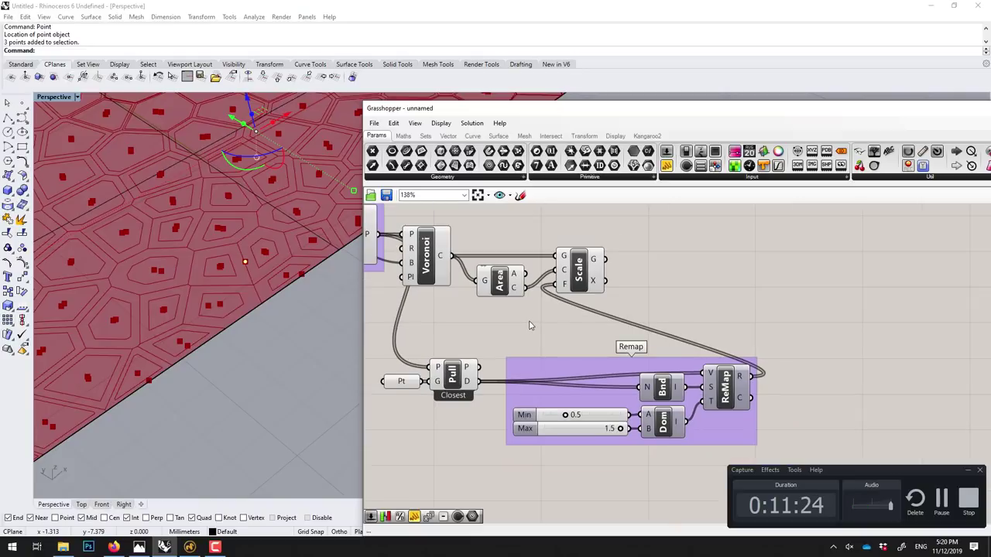
{"action": "mouse_move", "coordinate": [529, 326]}
{"action": "right_mouse_down"}
{"action": "mouse_move", "coordinate": [683, 327]}
{"action": "mouse_move", "coordinate": [634, 343]}
{"action": "mouse_move", "coordinate": [681, 332]}
{"action": "mouse_move", "coordinate": [593, 339]}
{"action": "right_mouse_up"}
{"action": "scroll", "coordinate": [683, 328], "scroll_direction": "down", "scroll_amount": 1}
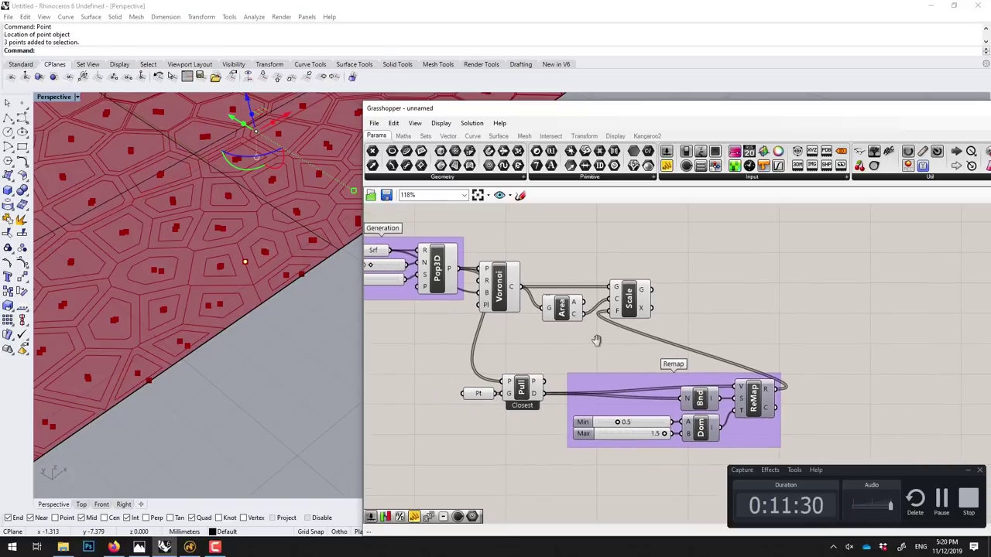
{"action": "right_click_drag", "start_coordinate": [325, 278], "coordinate": [256, 267]}
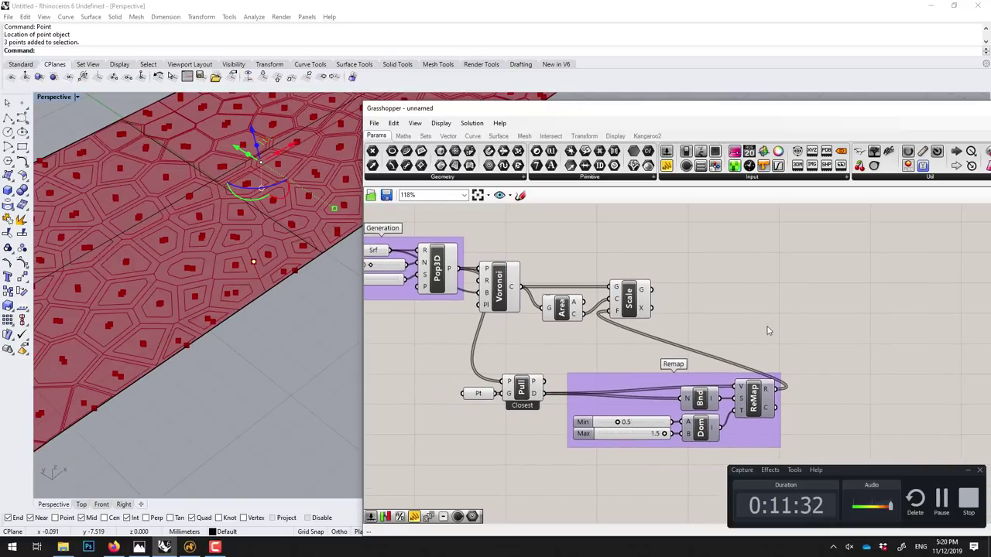
Step: Add an Extrude component from the 'extr' search and position it on the canvas
{"action": "double_click", "coordinate": [723, 314]}
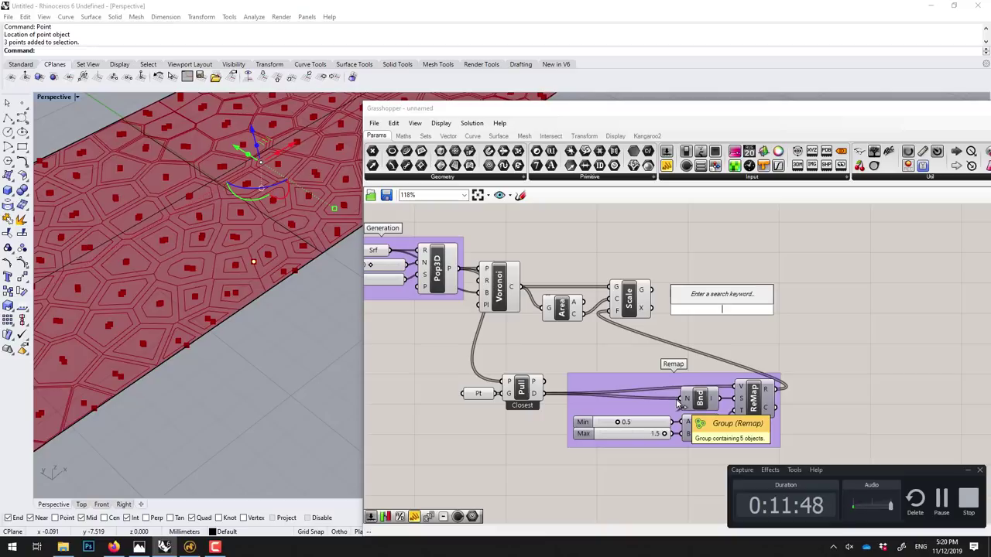
{"action": "type", "text": "extr"}
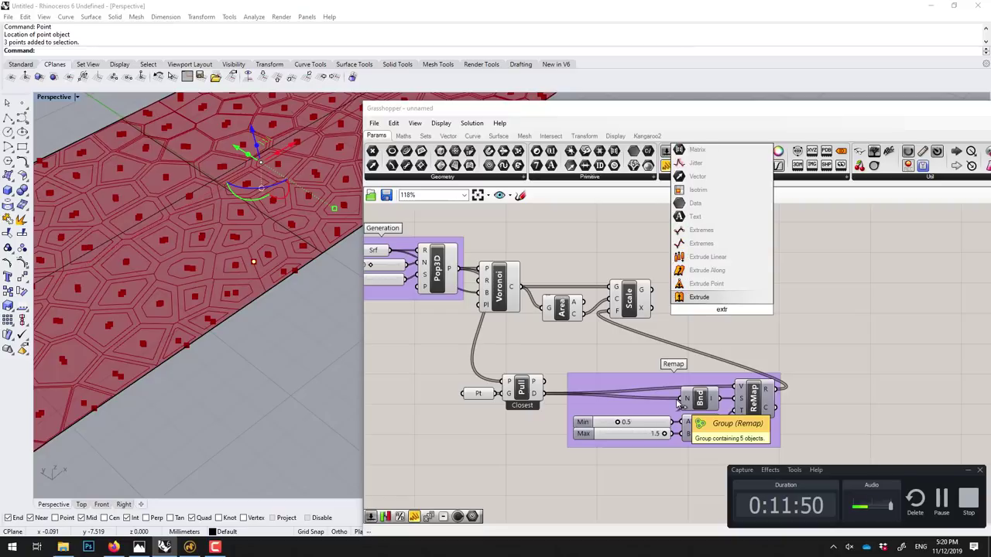
{"action": "left_click", "coordinate": [699, 297]}
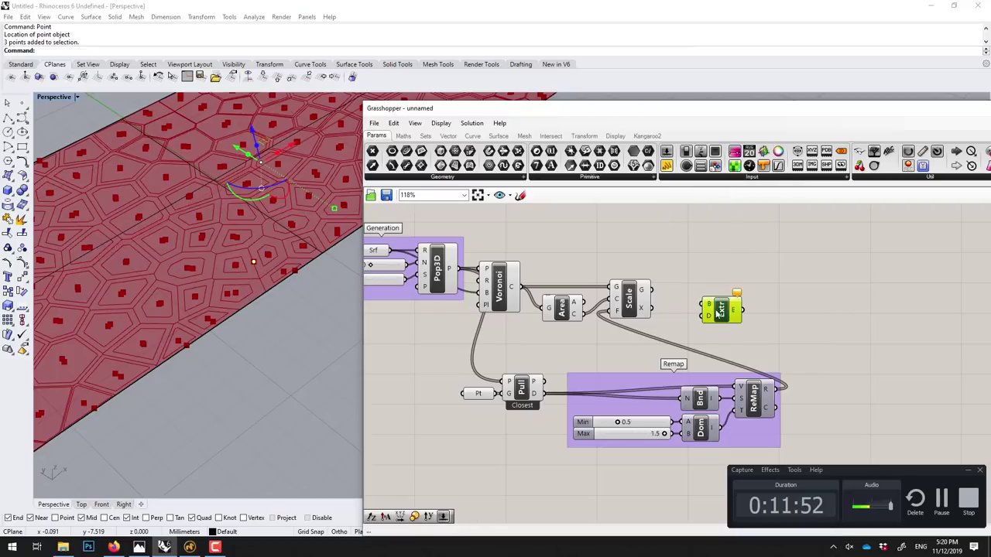
{"action": "left_click_drag", "start_coordinate": [717, 313], "coordinate": [780, 282]}
{"action": "left_click", "coordinate": [651, 256]}
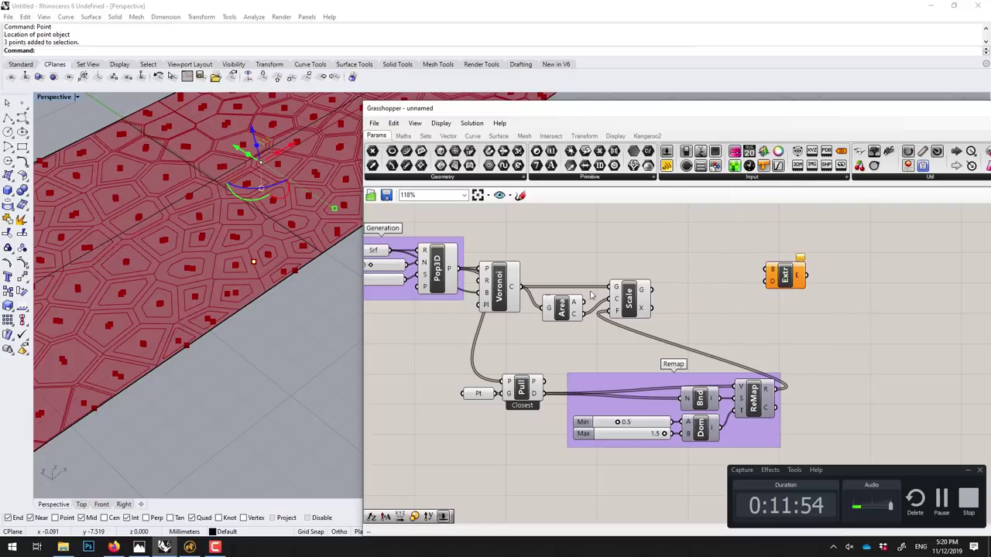
{"action": "left_click_drag", "start_coordinate": [651, 289], "coordinate": [697, 292]}
Step: Add a Merge component and wire the scaled cells and original Voronoi cells into it
{"action": "double_click", "coordinate": [661, 260]}
{"action": "type", "text": "merge"}
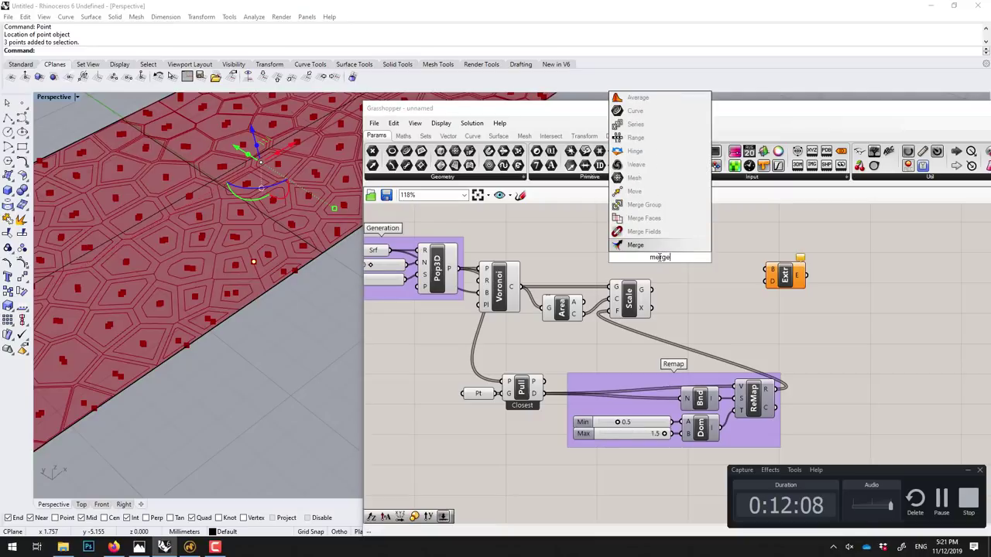
{"action": "key", "text": "Return"}
{"action": "left_click_drag", "start_coordinate": [663, 262], "coordinate": [709, 260]}
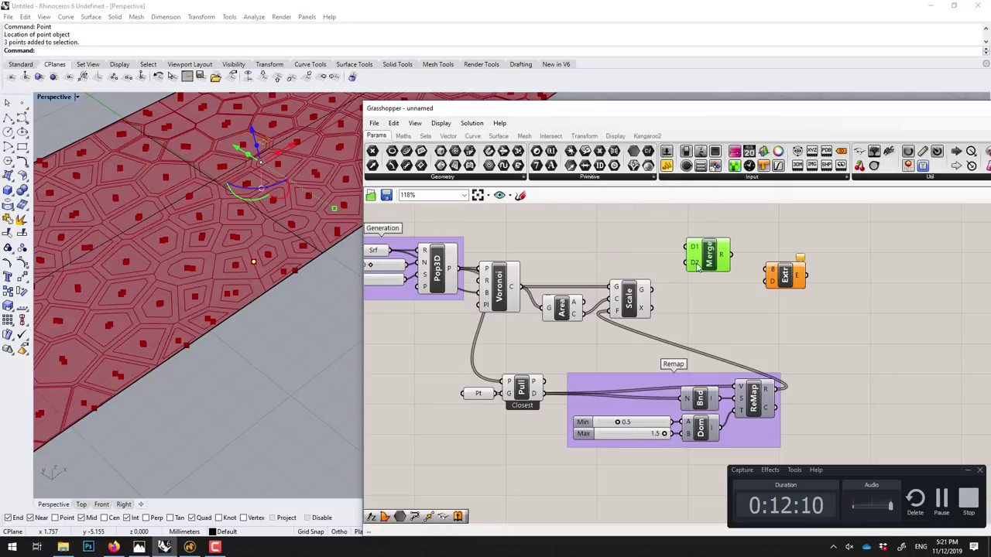
{"action": "left_click_drag", "start_coordinate": [654, 291], "coordinate": [686, 255]}
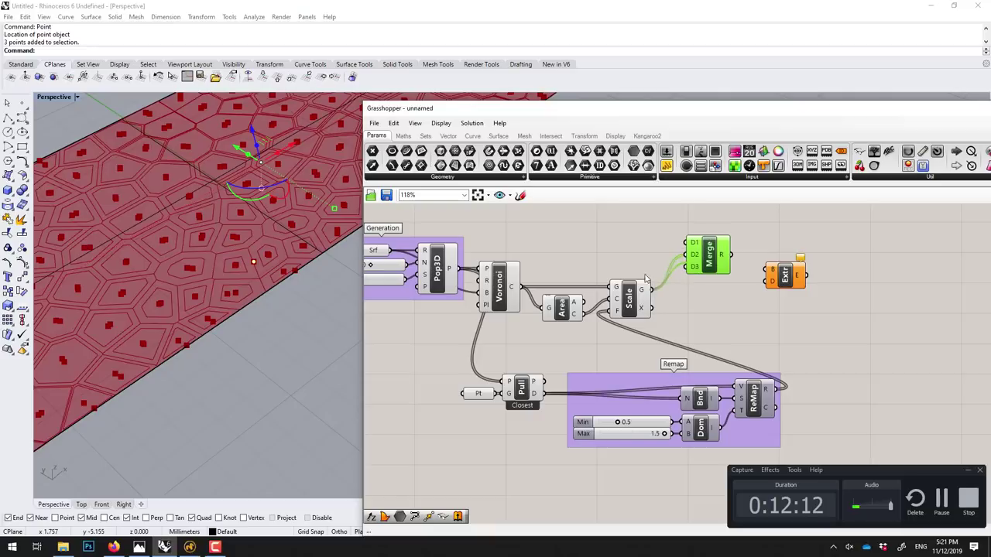
{"action": "mouse_move", "coordinate": [522, 288]}
{"action": "left_mouse_down"}
{"action": "mouse_move", "coordinate": [686, 243]}
{"action": "mouse_move", "coordinate": [761, 276]}
{"action": "mouse_move", "coordinate": [781, 264]}
{"action": "left_mouse_up"}
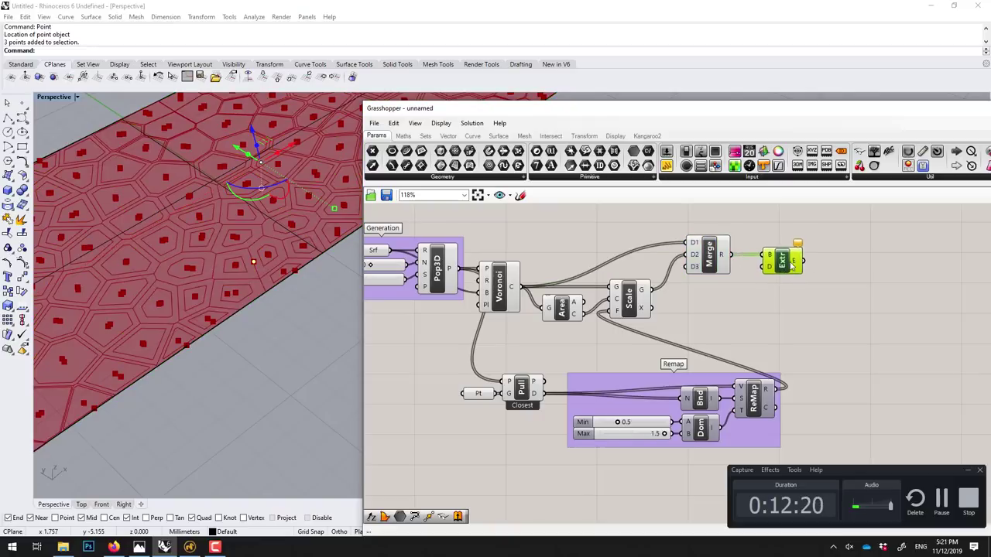
{"action": "left_click_drag", "start_coordinate": [781, 265], "coordinate": [883, 268]}
{"action": "double_click", "coordinate": [795, 250]}
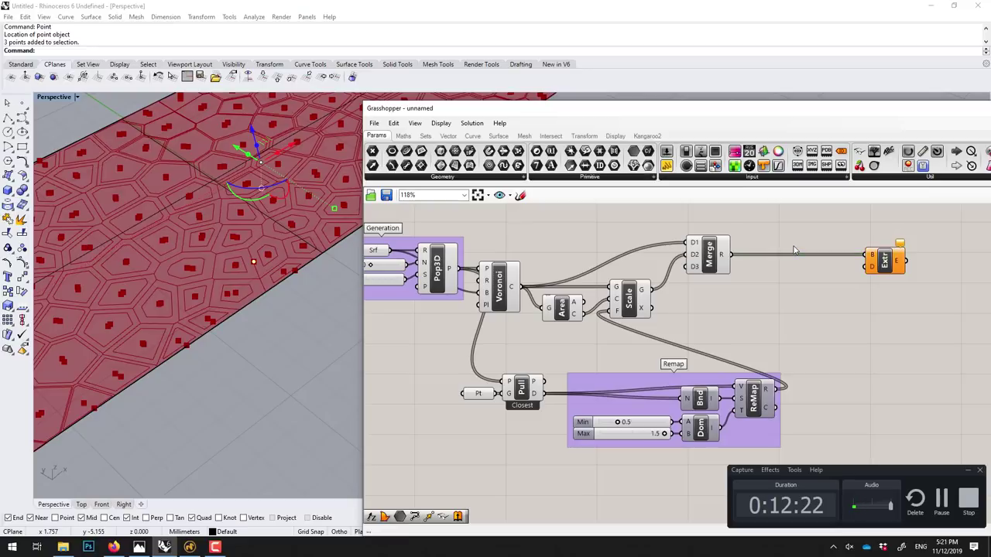
Step: Add Boundary Surfaces fed by the merged curves and connect its surfaces to Extrude
{"action": "type", "text": "bou"}
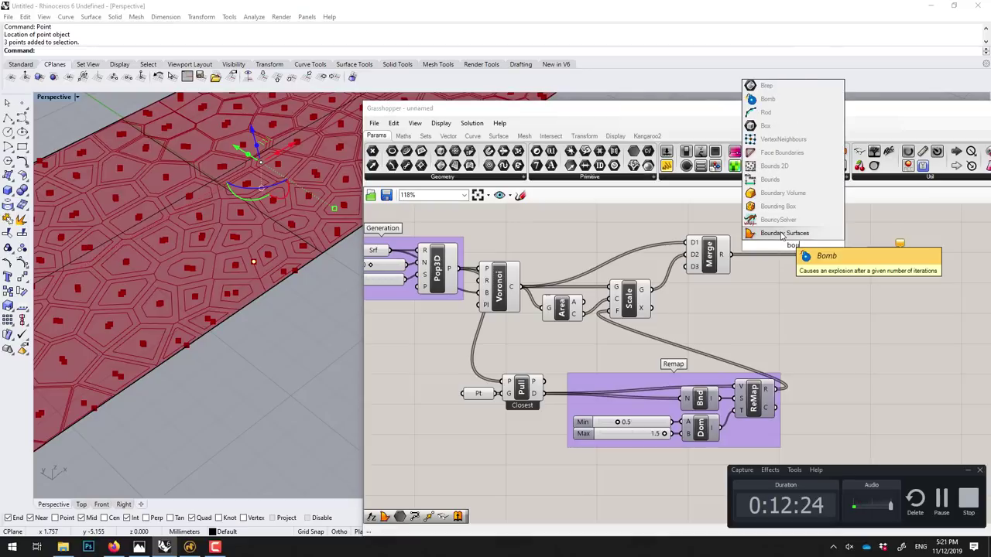
{"action": "left_click", "coordinate": [780, 232]}
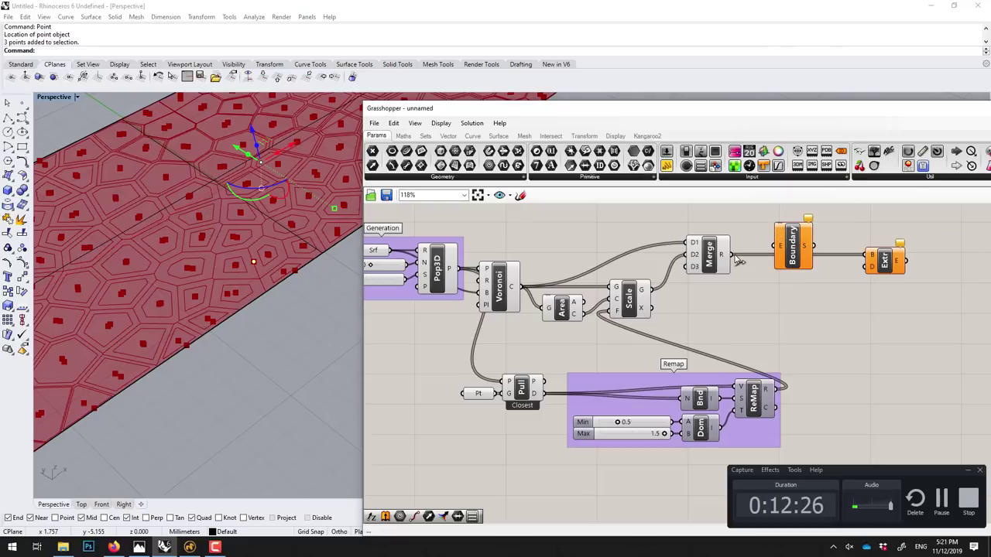
{"action": "left_click_drag", "start_coordinate": [730, 254], "coordinate": [774, 246]}
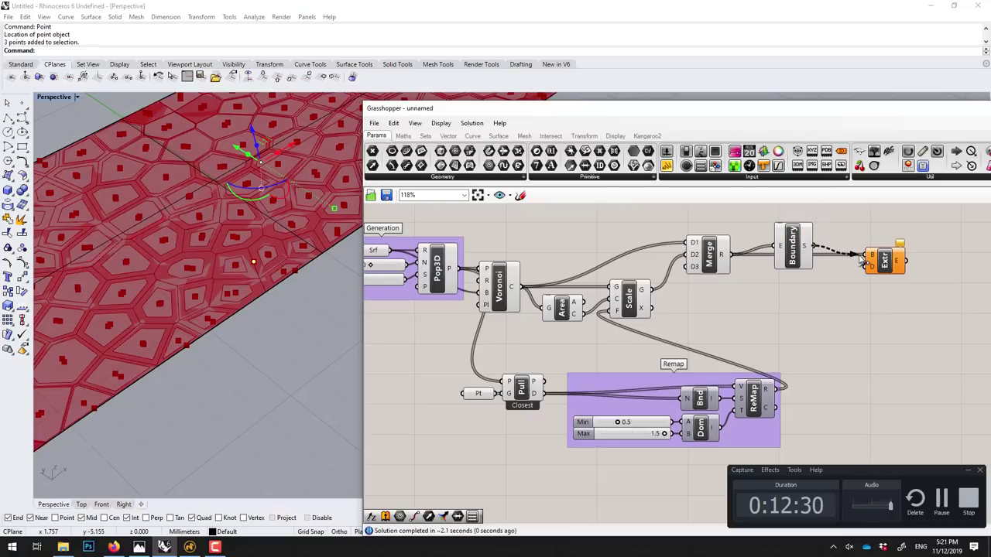
{"action": "left_click", "coordinate": [801, 260]}
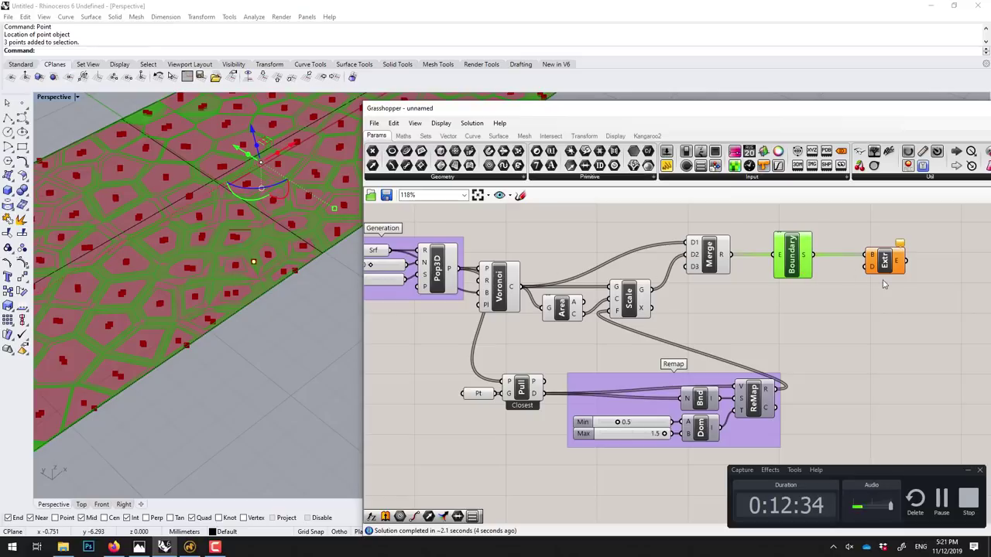
Step: Add a Unit Z component and wire it as the Extrude direction
{"action": "double_click", "coordinate": [796, 303]}
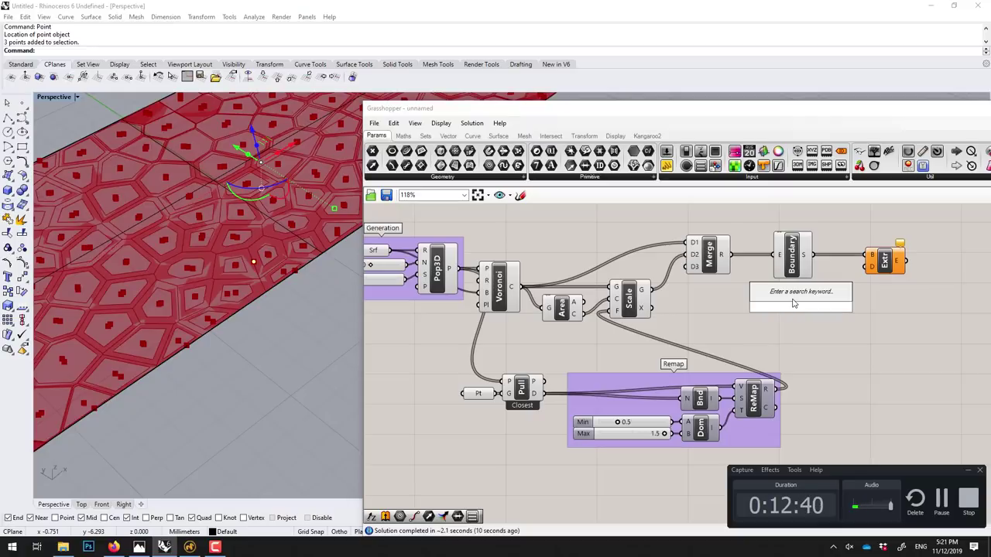
{"action": "type", "text": "z"}
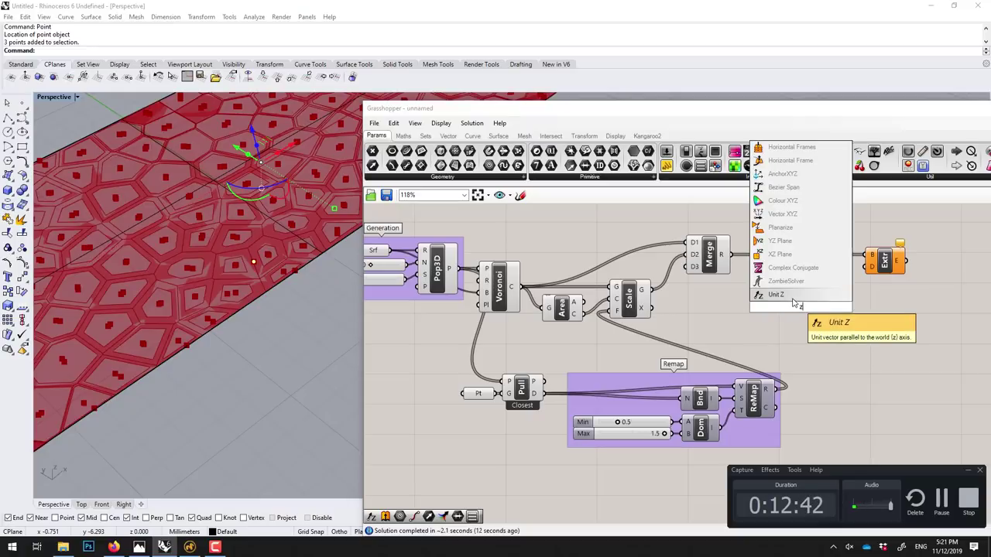
{"action": "left_click", "coordinate": [792, 298]}
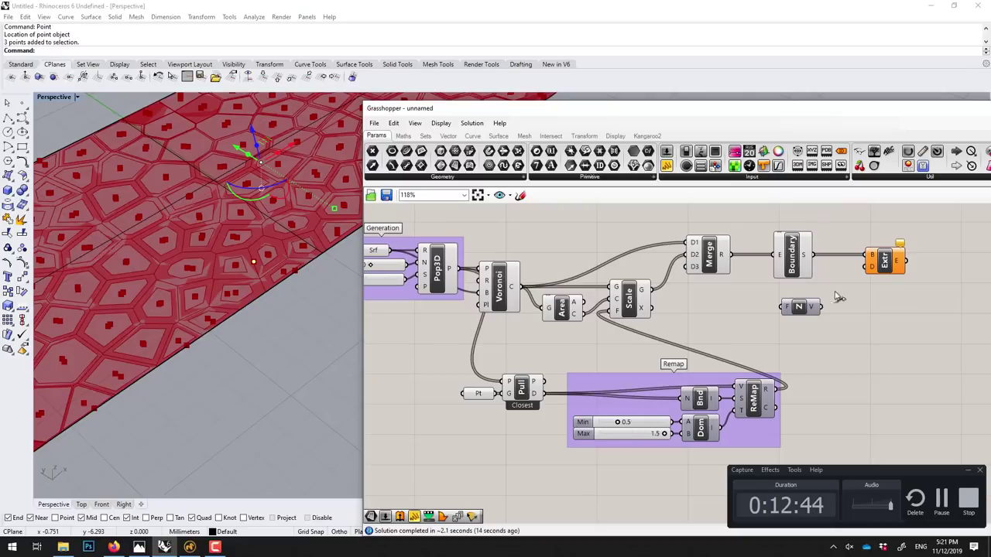
{"action": "left_click_drag", "start_coordinate": [822, 307], "coordinate": [865, 266]}
Step: Wire the Area output into Unit Z's factor so cells rise to area-driven heights
{"action": "right_click_drag", "start_coordinate": [206, 246], "coordinate": [183, 211]}
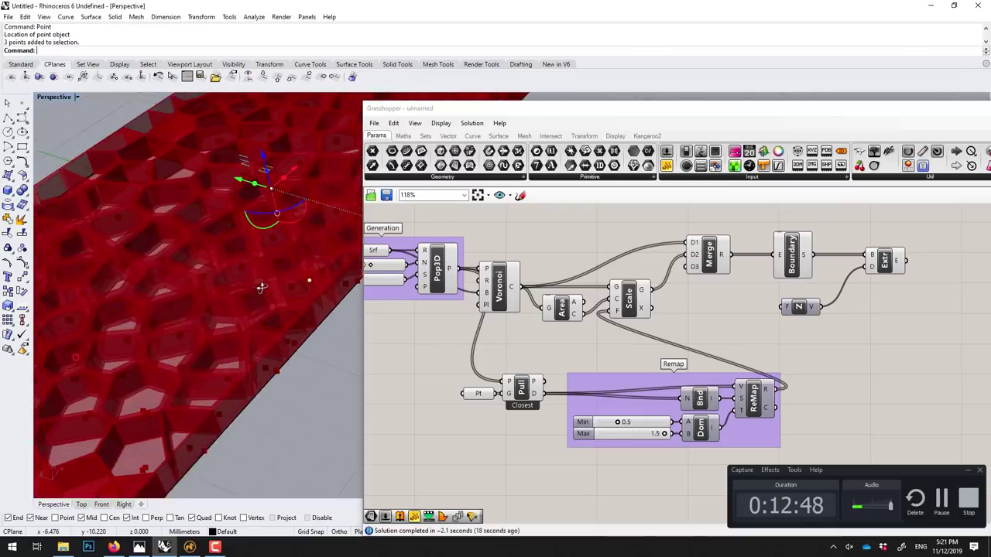
{"action": "left_click", "coordinate": [724, 313]}
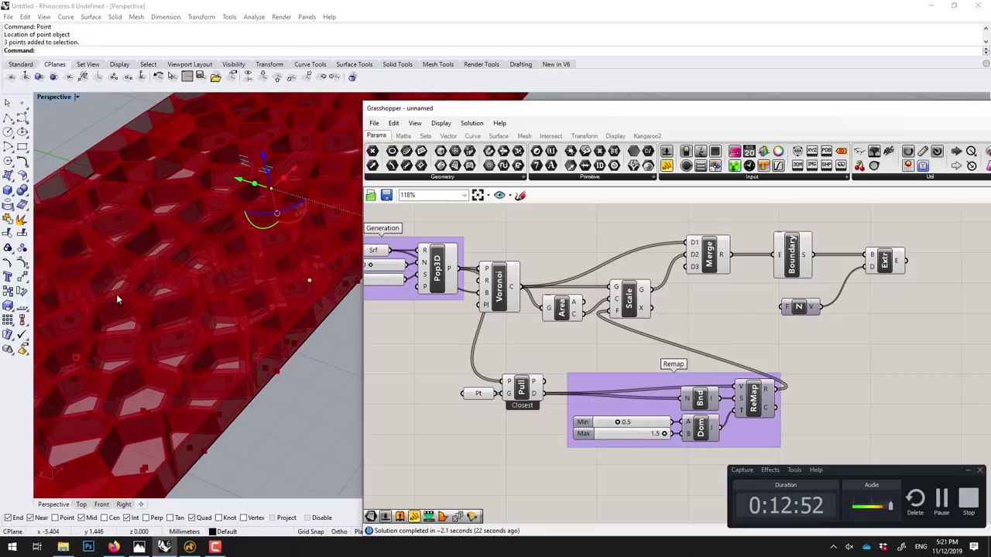
{"action": "right_click_drag", "start_coordinate": [116, 294], "coordinate": [104, 288]}
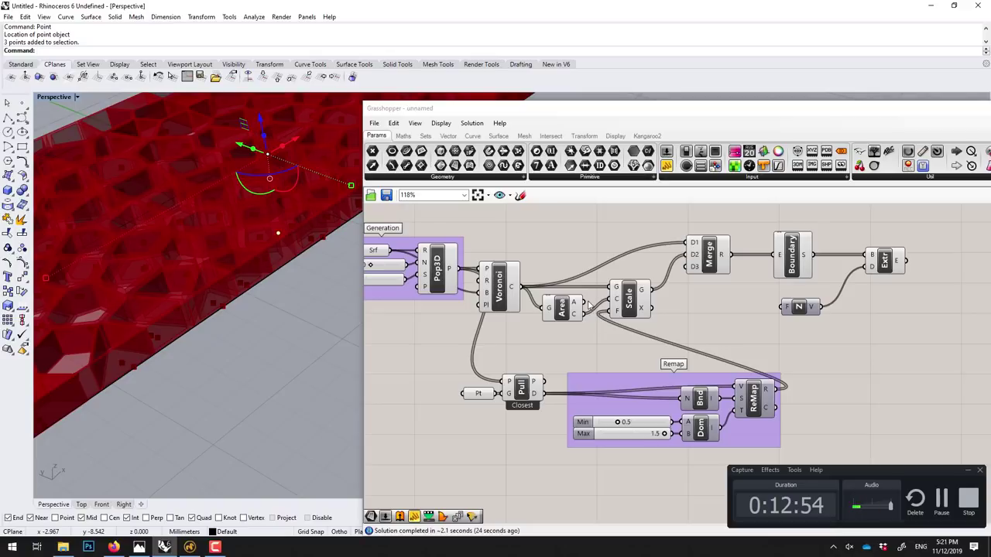
{"action": "left_click", "coordinate": [589, 305]}
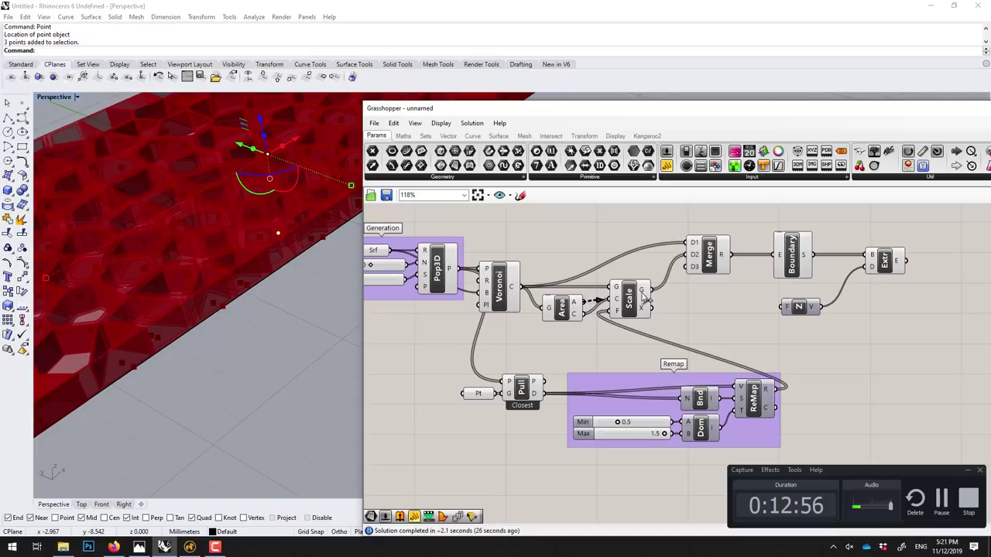
{"action": "left_click_drag", "start_coordinate": [586, 302], "coordinate": [784, 307]}
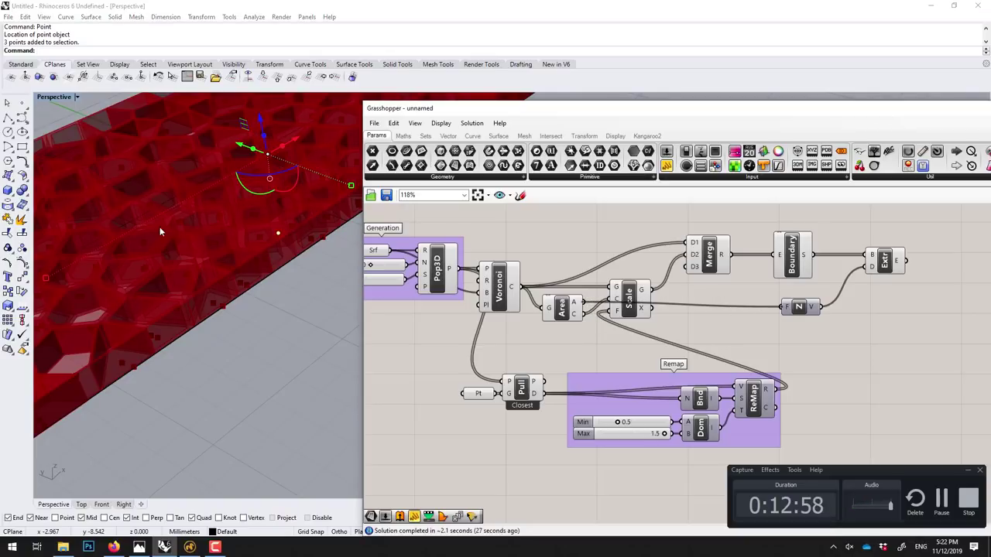
{"action": "mouse_move", "coordinate": [178, 227]}
{"action": "right_mouse_down"}
{"action": "mouse_move", "coordinate": [243, 316]}
{"action": "mouse_move", "coordinate": [245, 308]}
{"action": "mouse_move", "coordinate": [249, 391]}
{"action": "mouse_move", "coordinate": [288, 354]}
{"action": "right_mouse_up"}
{"action": "scroll", "coordinate": [279, 348], "scroll_direction": "up", "scroll_amount": 3}
{"action": "scroll", "coordinate": [251, 316], "scroll_direction": "down", "scroll_amount": 2}
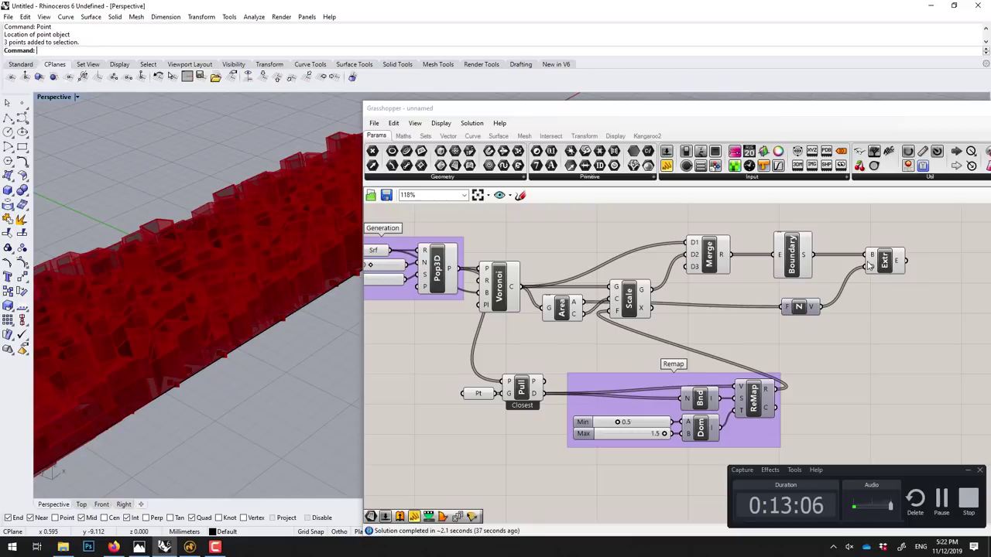
{"action": "scroll", "coordinate": [731, 278], "scroll_direction": "down", "scroll_amount": 1}
{"action": "mouse_move", "coordinate": [715, 281]}
{"action": "right_mouse_down"}
{"action": "mouse_move", "coordinate": [768, 285]}
{"action": "mouse_move", "coordinate": [736, 277]}
{"action": "right_mouse_up"}
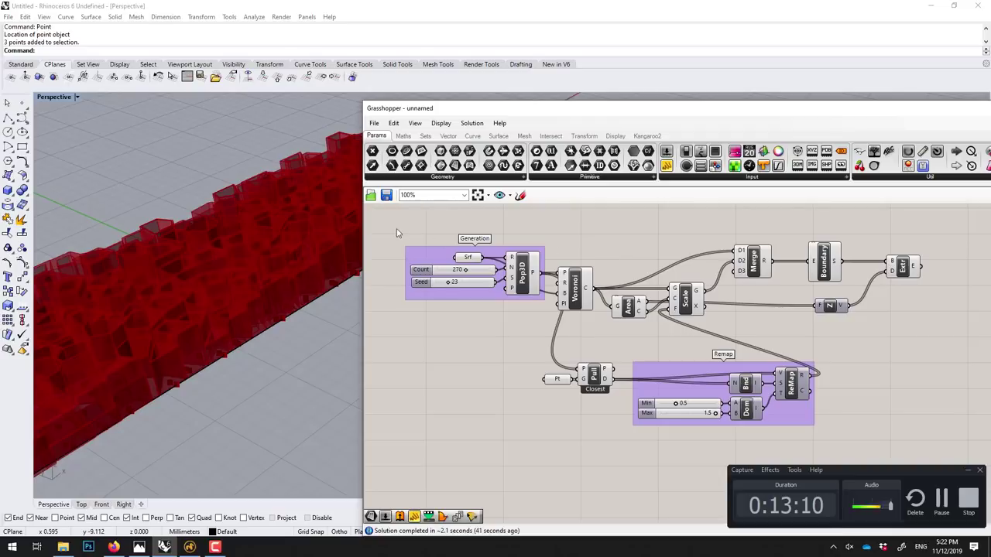
Step: Group the Area and Scale components and name the group Contour
{"action": "left_click", "coordinate": [523, 267]}
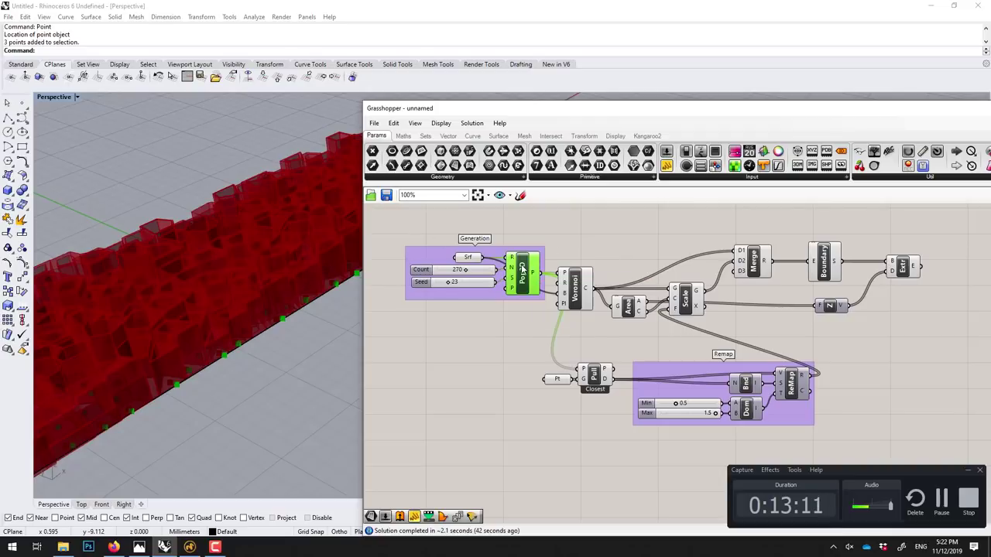
{"action": "left_click", "coordinate": [579, 283]}
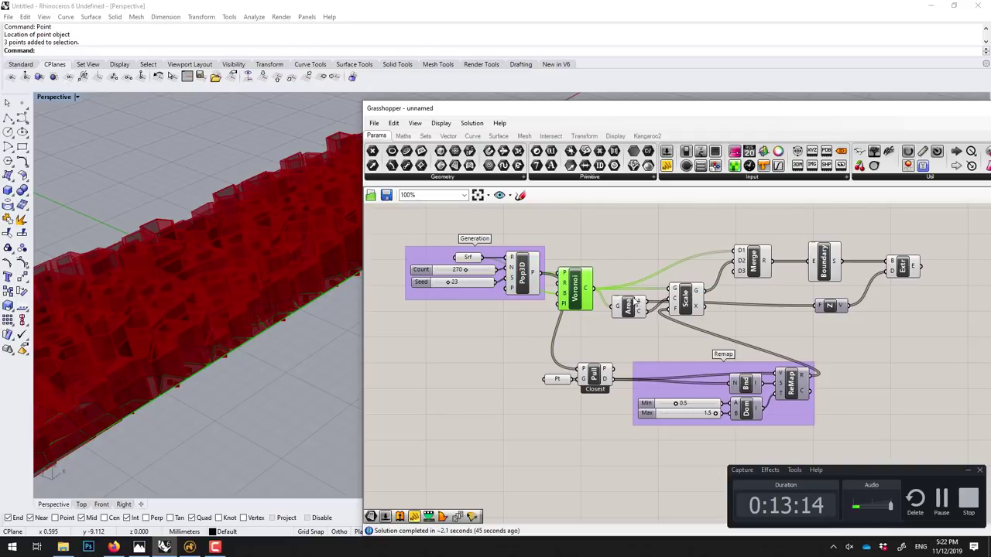
{"action": "left_click_drag", "start_coordinate": [606, 250], "coordinate": [712, 329]}
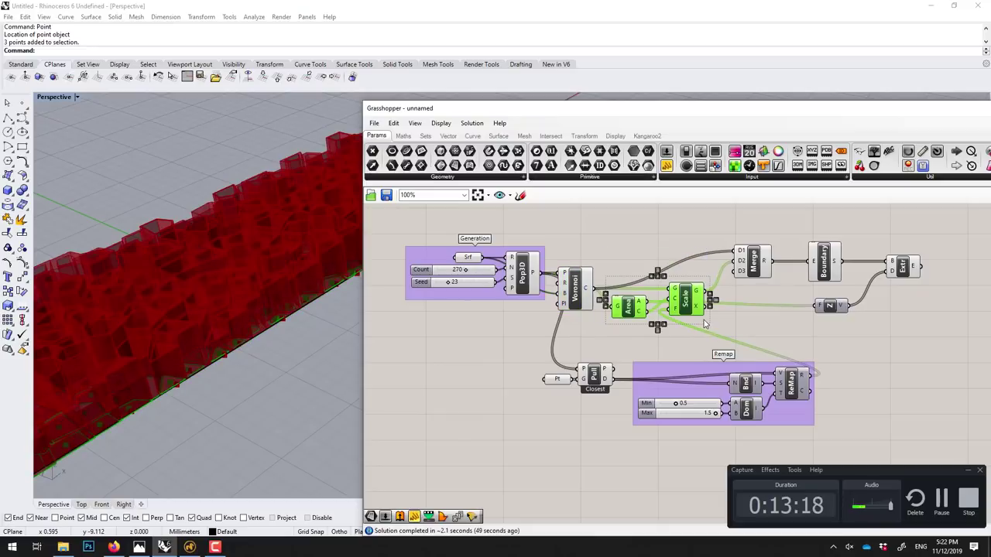
{"action": "key", "text": "ctrl+g"}
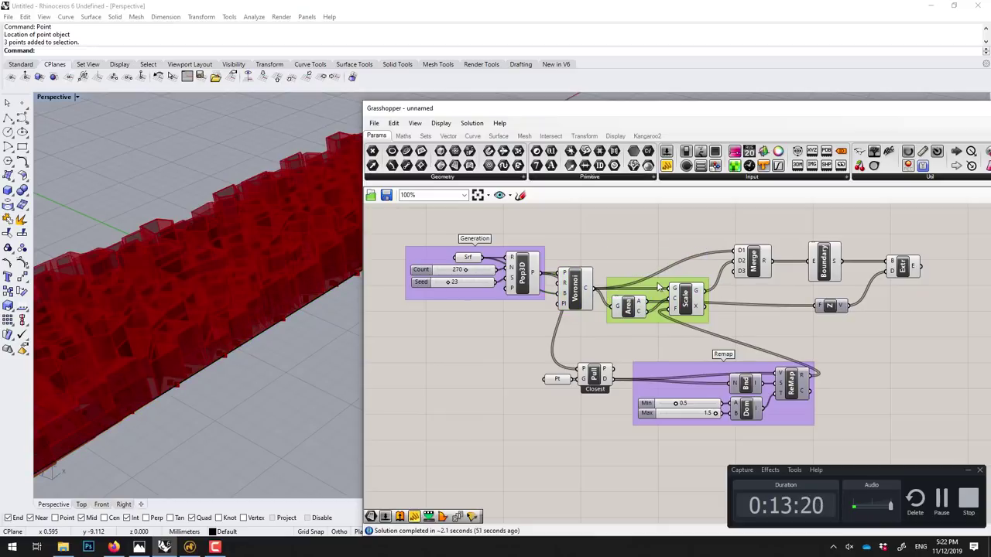
{"action": "right_click", "coordinate": [659, 289]}
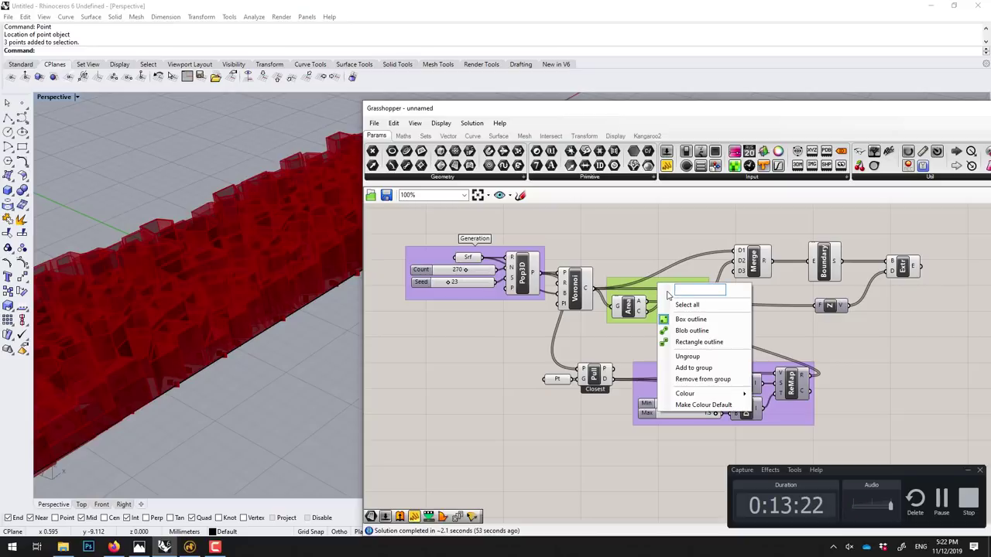
{"action": "type", "text": "Con"}
{"action": "type", "text": "tour"}
{"action": "key", "text": "Return"}
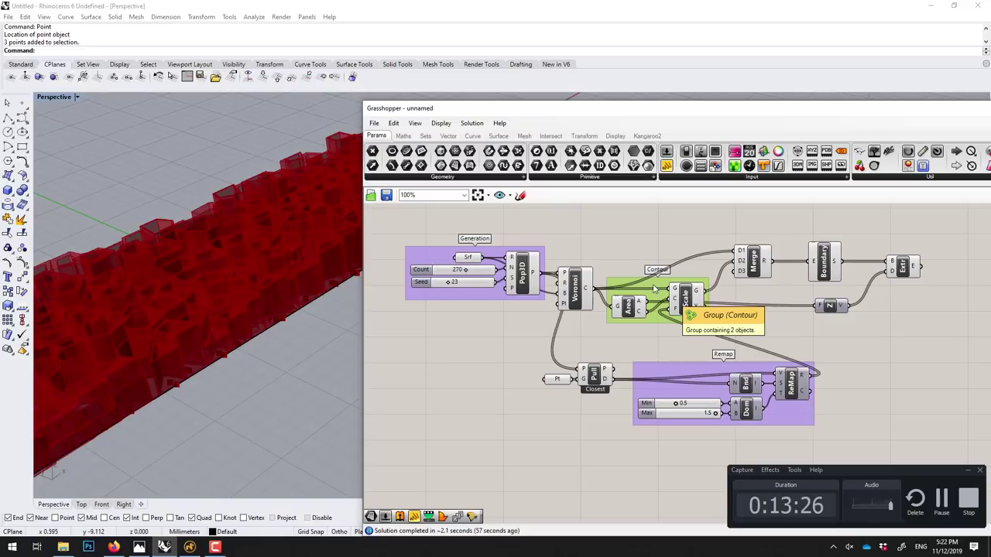
Step: Group Boundary Surfaces, Extrude and Unit Z and name the group 3D
{"action": "left_click", "coordinate": [793, 241]}
{"action": "left_click_drag", "start_coordinate": [800, 230], "coordinate": [933, 326]}
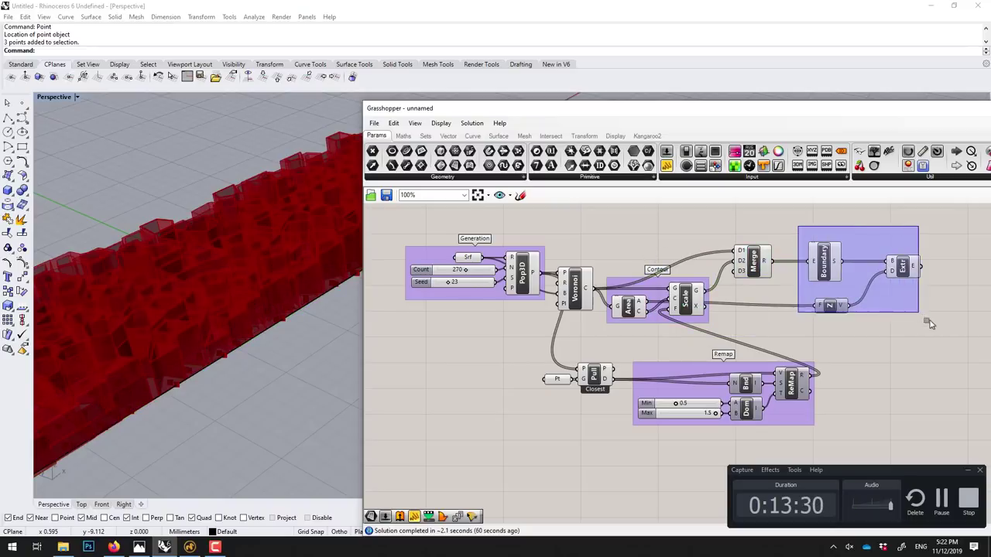
{"action": "key", "text": "ctrl+g"}
{"action": "left_click", "coordinate": [877, 249]}
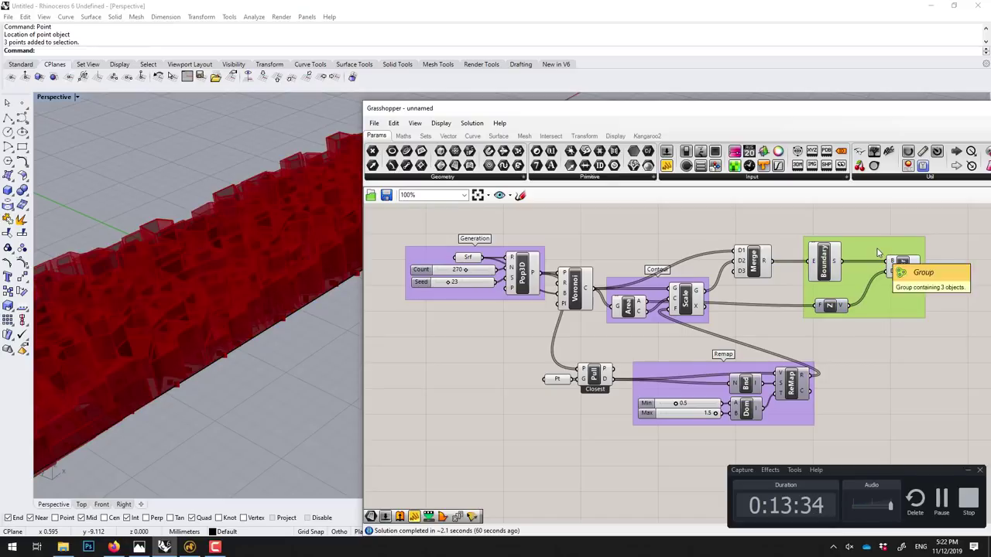
{"action": "right_click", "coordinate": [877, 249]}
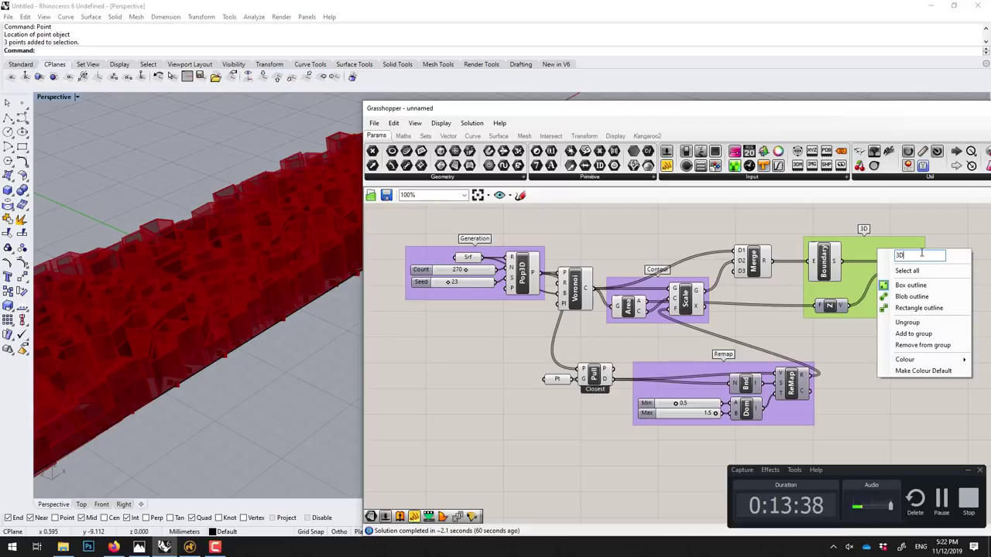
{"action": "left_click", "coordinate": [897, 233]}
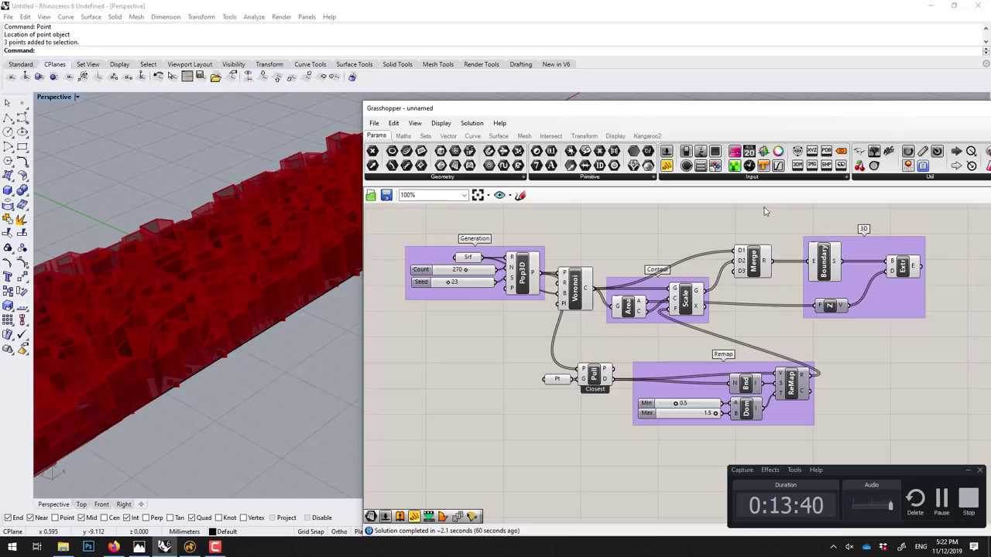
{"action": "right_click_drag", "start_coordinate": [791, 331], "coordinate": [783, 337]}
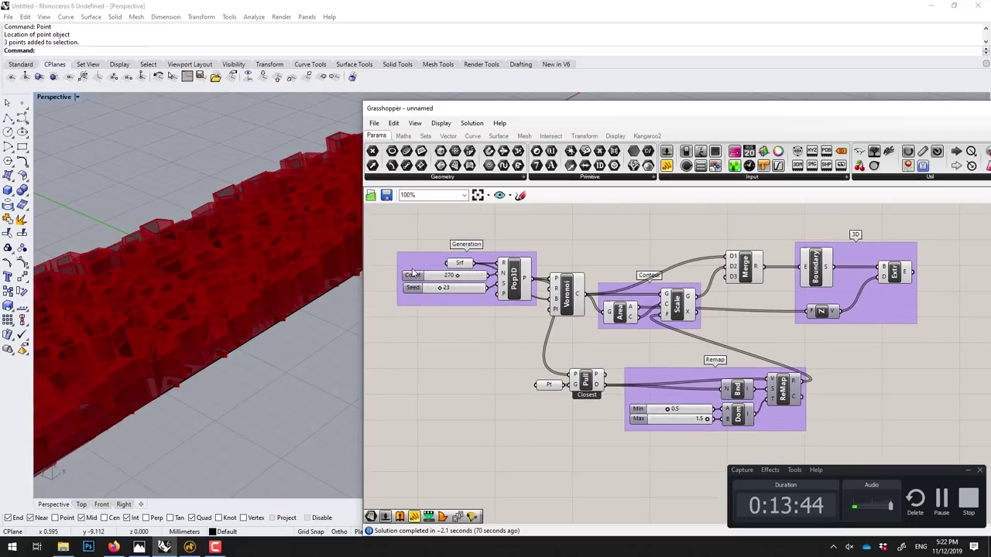
Step: Orbit the red Voronoi mass and zoom the canvas in on the Remap Min/Max sliders
{"action": "scroll", "coordinate": [169, 272], "scroll_direction": "down", "scroll_amount": 2}
{"action": "scroll", "coordinate": [170, 274], "scroll_direction": "up", "scroll_amount": 5}
{"action": "mouse_move", "coordinate": [171, 273]}
{"action": "right_mouse_down"}
{"action": "mouse_move", "coordinate": [229, 304]}
{"action": "mouse_move", "coordinate": [185, 315]}
{"action": "mouse_move", "coordinate": [287, 252]}
{"action": "mouse_move", "coordinate": [238, 290]}
{"action": "mouse_move", "coordinate": [276, 264]}
{"action": "right_mouse_up"}
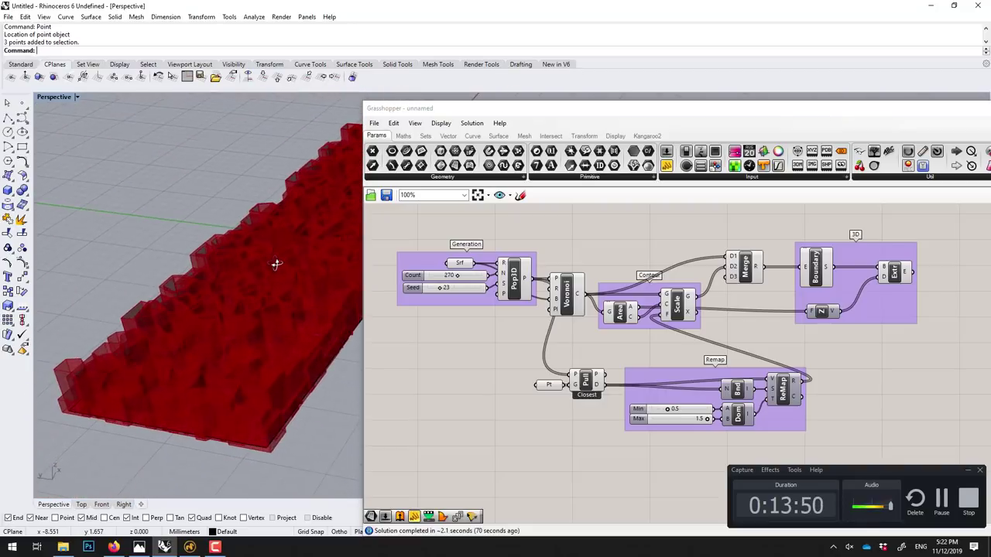
{"action": "scroll", "coordinate": [257, 360], "scroll_direction": "up", "scroll_amount": 2}
{"action": "scroll", "coordinate": [257, 363], "scroll_direction": "up", "scroll_amount": 2}
{"action": "scroll", "coordinate": [246, 379], "scroll_direction": "up", "scroll_amount": 2}
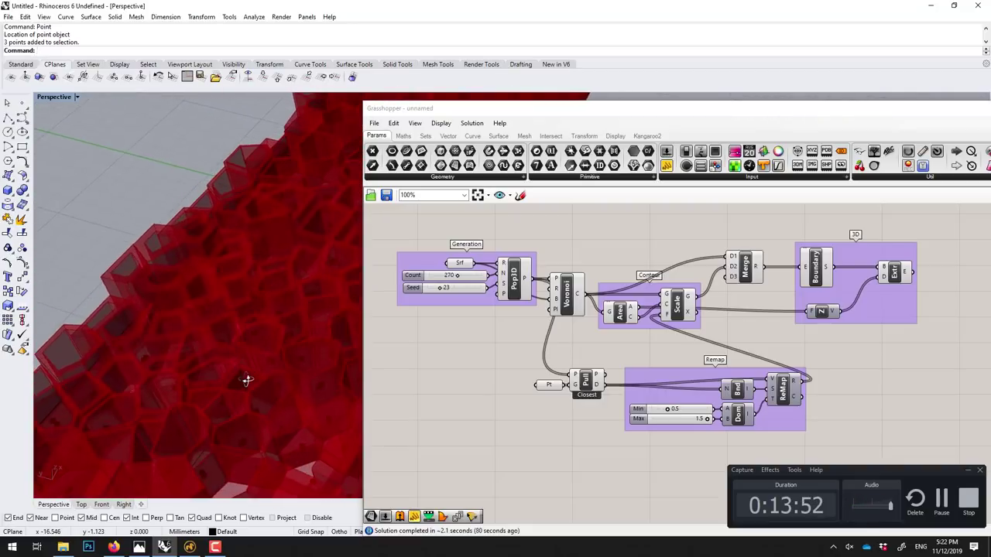
{"action": "mouse_move", "coordinate": [246, 380]}
{"action": "right_mouse_down"}
{"action": "mouse_move", "coordinate": [267, 309]}
{"action": "mouse_move", "coordinate": [236, 362]}
{"action": "mouse_move", "coordinate": [288, 261]}
{"action": "mouse_move", "coordinate": [273, 284]}
{"action": "right_mouse_up"}
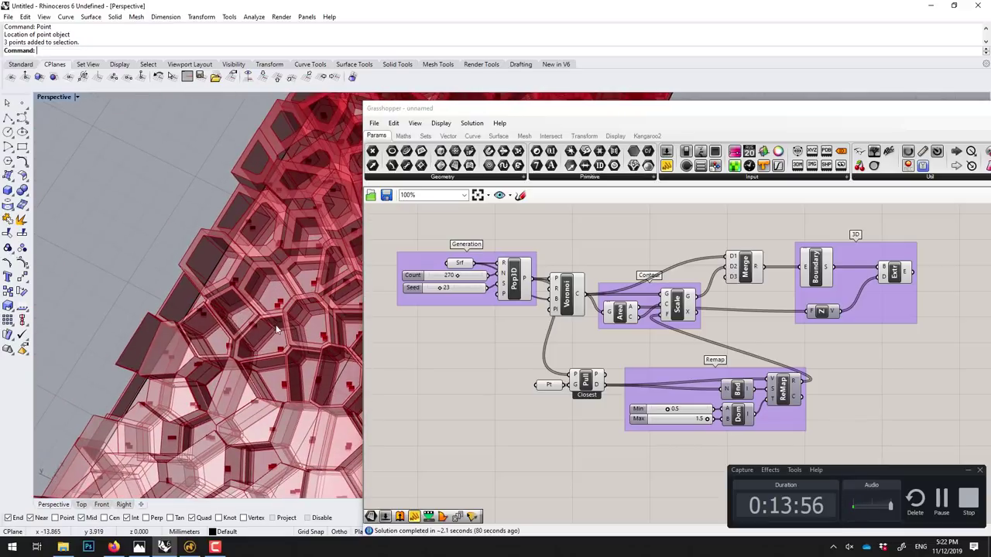
{"action": "right_click_drag", "start_coordinate": [277, 329], "coordinate": [318, 378]}
{"action": "scroll", "coordinate": [311, 346], "scroll_direction": "up", "scroll_amount": 2}
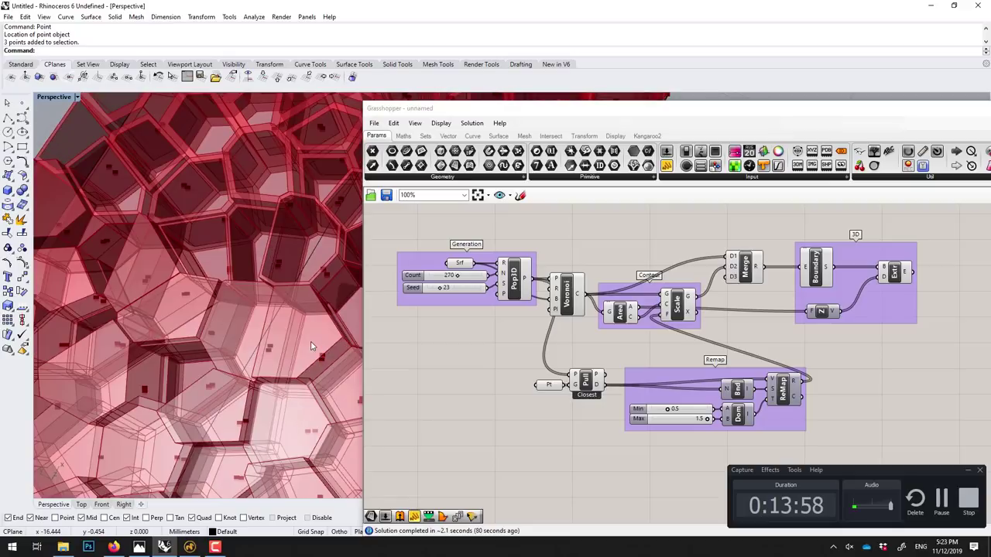
{"action": "scroll", "coordinate": [310, 341], "scroll_direction": "up", "scroll_amount": 2}
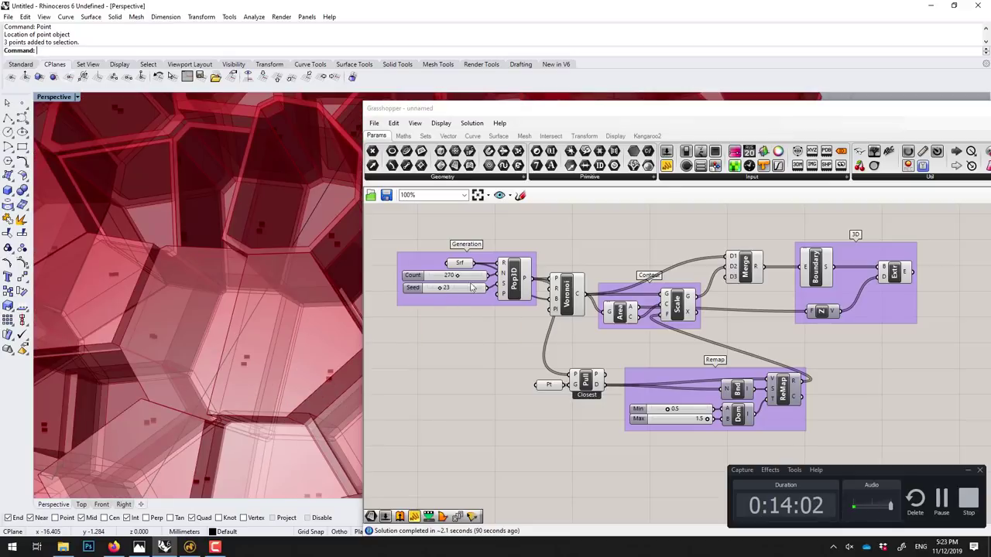
{"action": "scroll", "coordinate": [669, 421], "scroll_direction": "up", "scroll_amount": 3}
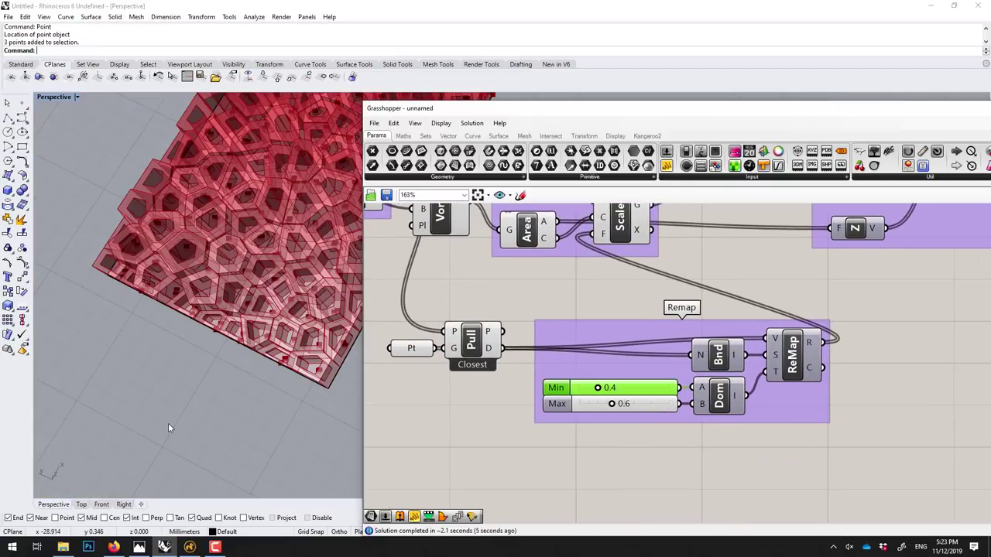
Step: Orbit the Perspective view to inspect the cell openings, then pan toward the Extrude component
{"action": "right_click_drag", "start_coordinate": [168, 422], "coordinate": [232, 371]}
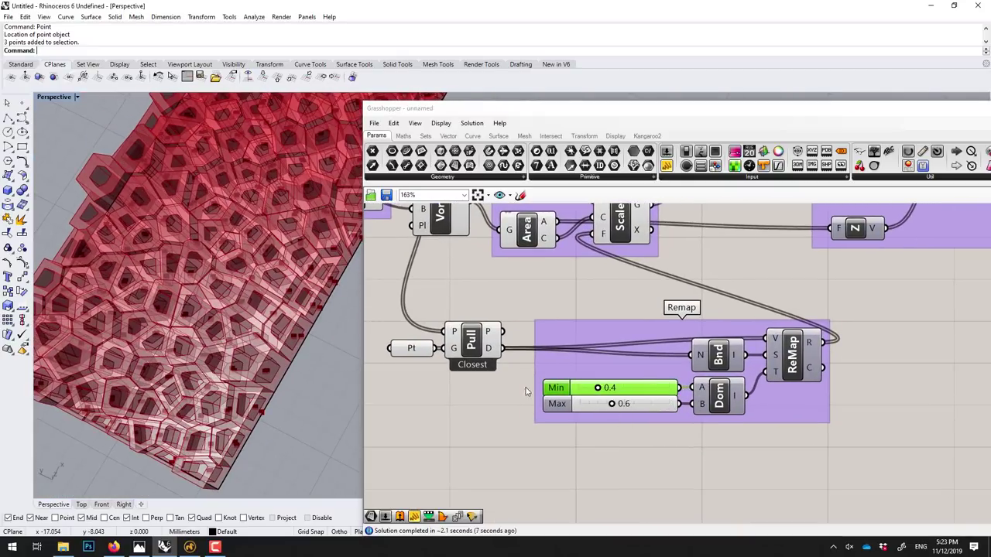
{"action": "right_click_drag", "start_coordinate": [360, 340], "coordinate": [328, 291]}
{"action": "mouse_move", "coordinate": [239, 266]}
{"action": "right_mouse_down"}
{"action": "mouse_move", "coordinate": [290, 268]}
{"action": "mouse_move", "coordinate": [274, 267]}
{"action": "mouse_move", "coordinate": [206, 392]}
{"action": "mouse_move", "coordinate": [272, 272]}
{"action": "mouse_move", "coordinate": [162, 376]}
{"action": "mouse_move", "coordinate": [227, 320]}
{"action": "mouse_move", "coordinate": [309, 310]}
{"action": "right_mouse_up"}
{"action": "scroll", "coordinate": [880, 337], "scroll_direction": "down", "scroll_amount": 3}
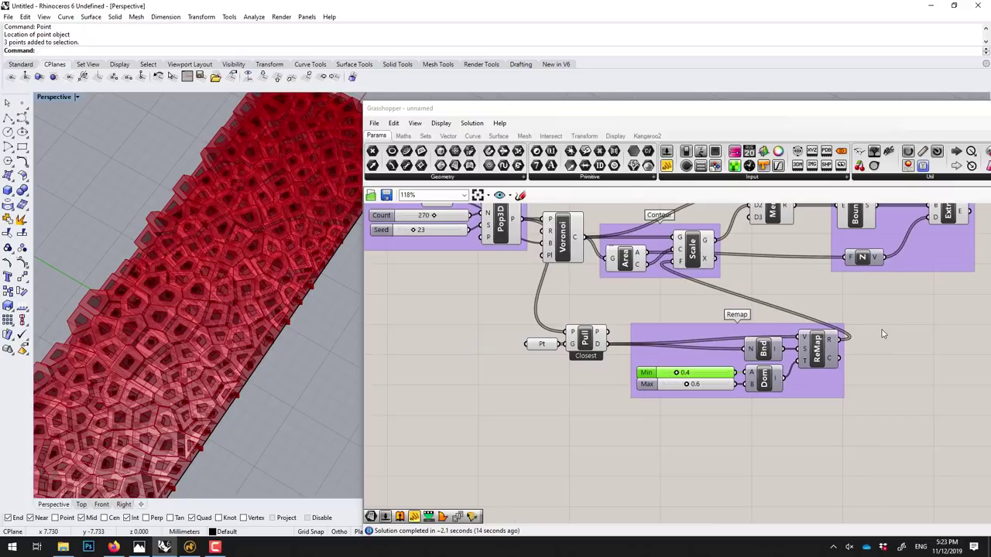
{"action": "right_click_drag", "start_coordinate": [882, 335], "coordinate": [770, 406]}
Step: Bake the Extrude component's lattice geometry onto the Default layer
{"action": "left_click", "coordinate": [852, 286]}
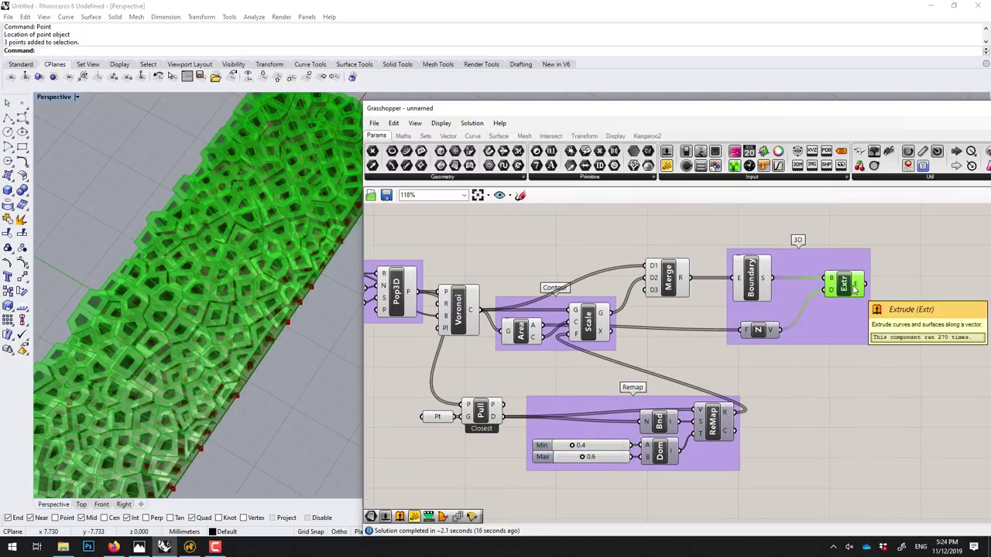
{"action": "right_click", "coordinate": [854, 288]}
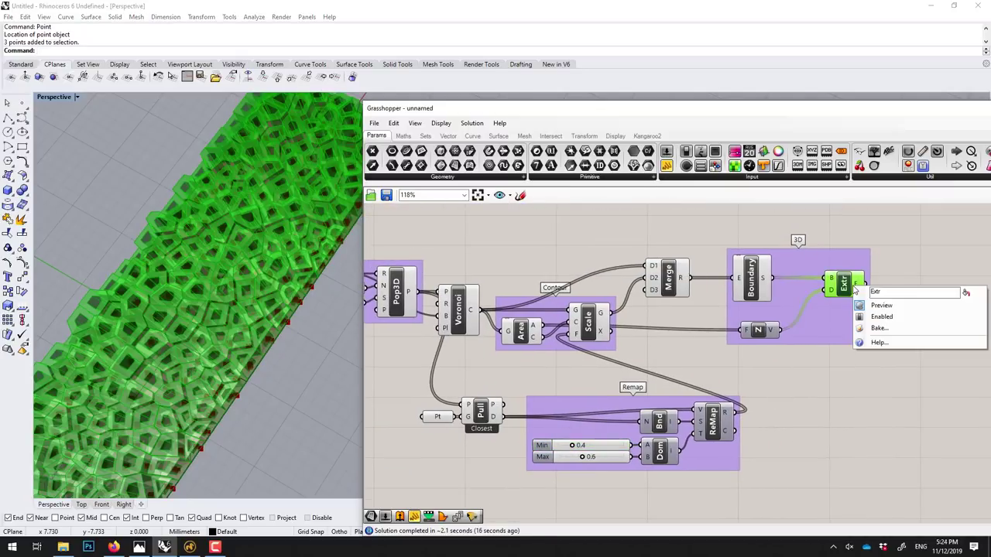
{"action": "left_click", "coordinate": [879, 329]}
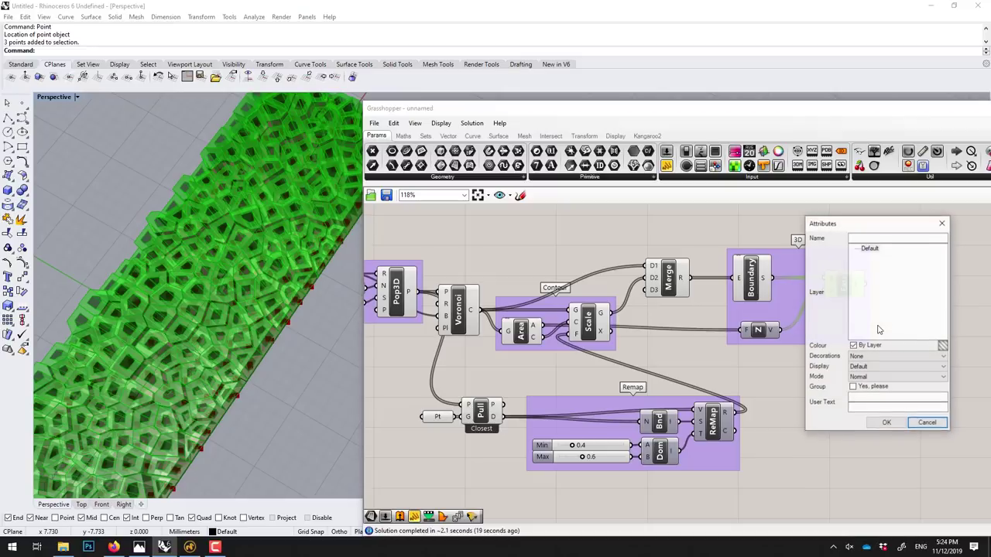
{"action": "left_click", "coordinate": [861, 250]}
{"action": "left_click", "coordinate": [886, 423]}
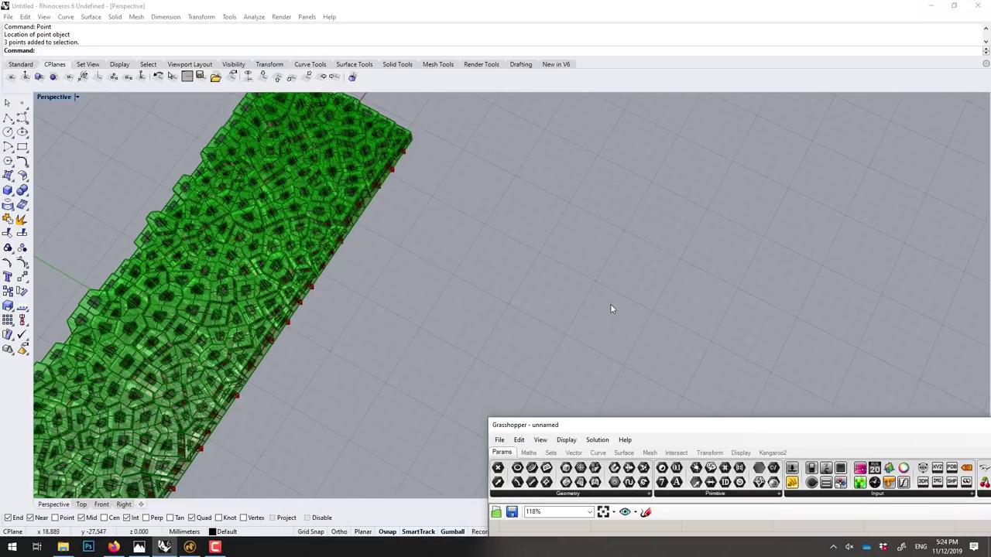
Step: Move the Grasshopper window aside and window-select all the baked cuff objects
{"action": "left_click_drag", "start_coordinate": [683, 118], "coordinate": [809, 435]}
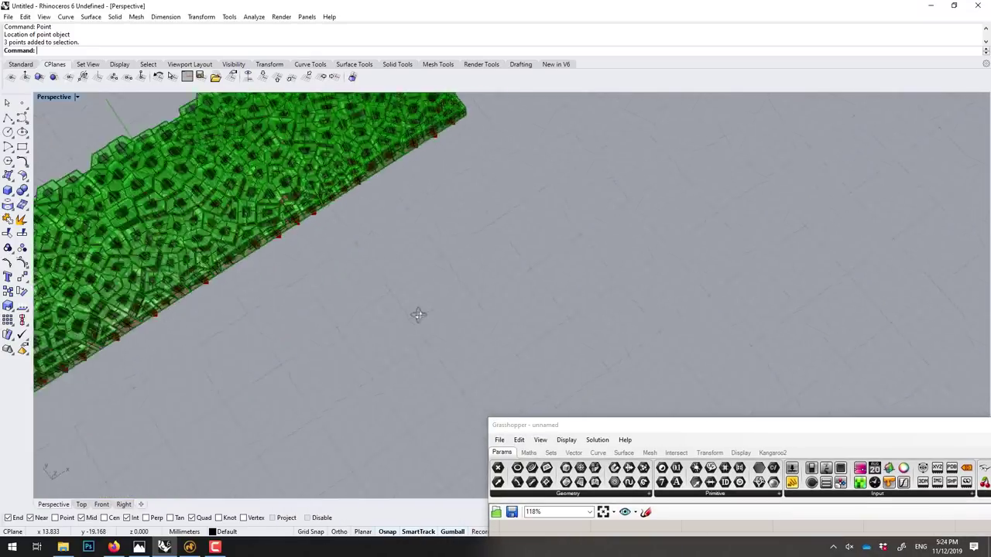
{"action": "scroll", "coordinate": [411, 301], "scroll_direction": "down", "scroll_amount": 3}
{"action": "scroll", "coordinate": [656, 413], "scroll_direction": "down", "scroll_amount": 3}
{"action": "mouse_move", "coordinate": [657, 414]}
{"action": "right_mouse_down"}
{"action": "mouse_move", "coordinate": [580, 260]}
{"action": "mouse_move", "coordinate": [586, 226]}
{"action": "right_mouse_up"}
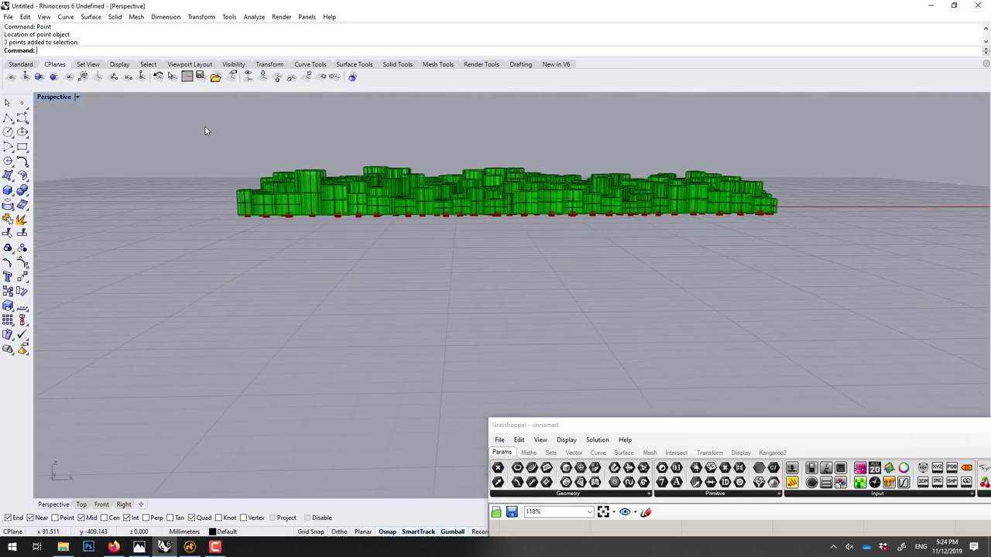
{"action": "left_click_drag", "start_coordinate": [205, 131], "coordinate": [816, 263]}
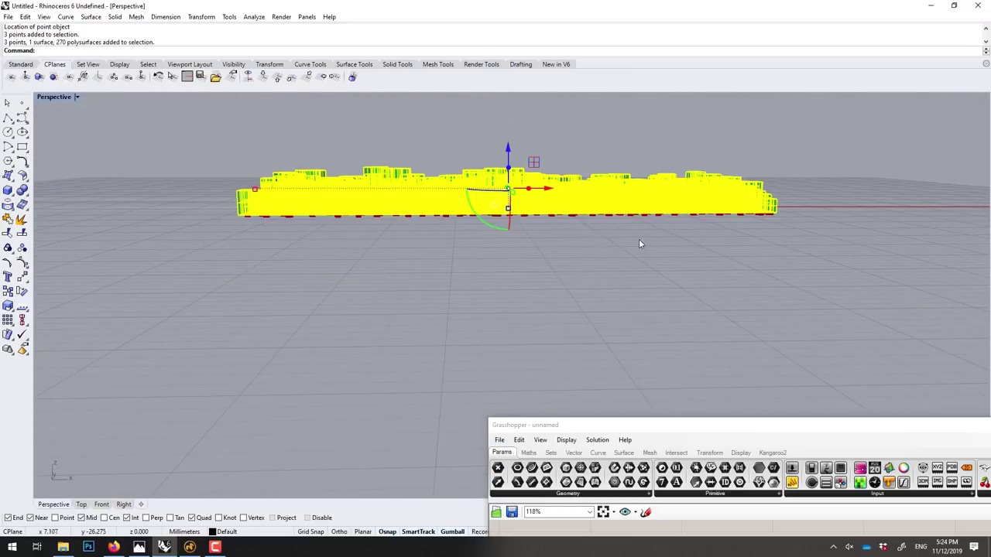
{"action": "mouse_move", "coordinate": [631, 281]}
{"action": "right_mouse_down"}
{"action": "mouse_move", "coordinate": [588, 335]}
{"action": "mouse_move", "coordinate": [590, 376]}
{"action": "mouse_move", "coordinate": [602, 232]}
{"action": "right_mouse_up"}
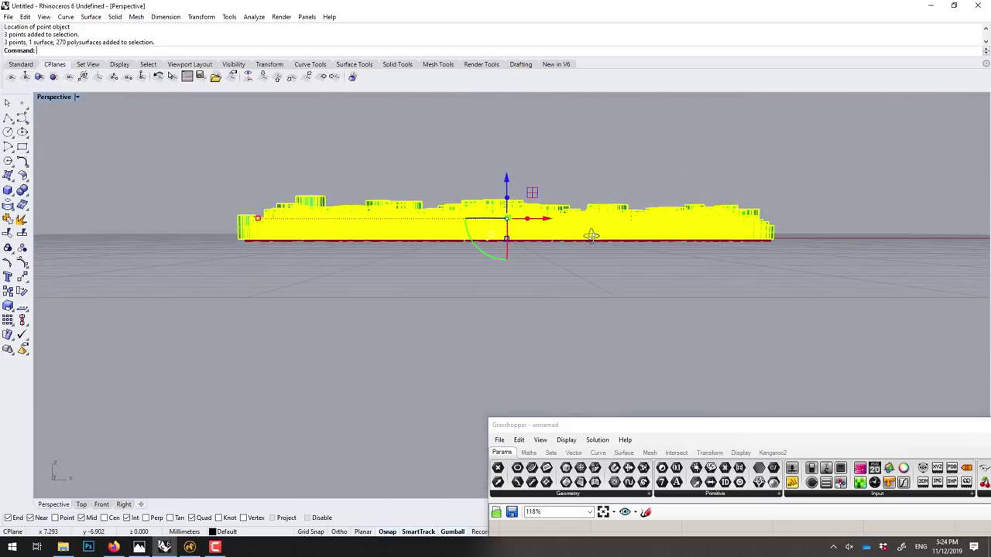
Step: Maximize the Front viewport and pan the cuff into place
{"action": "double_click", "coordinate": [48, 99]}
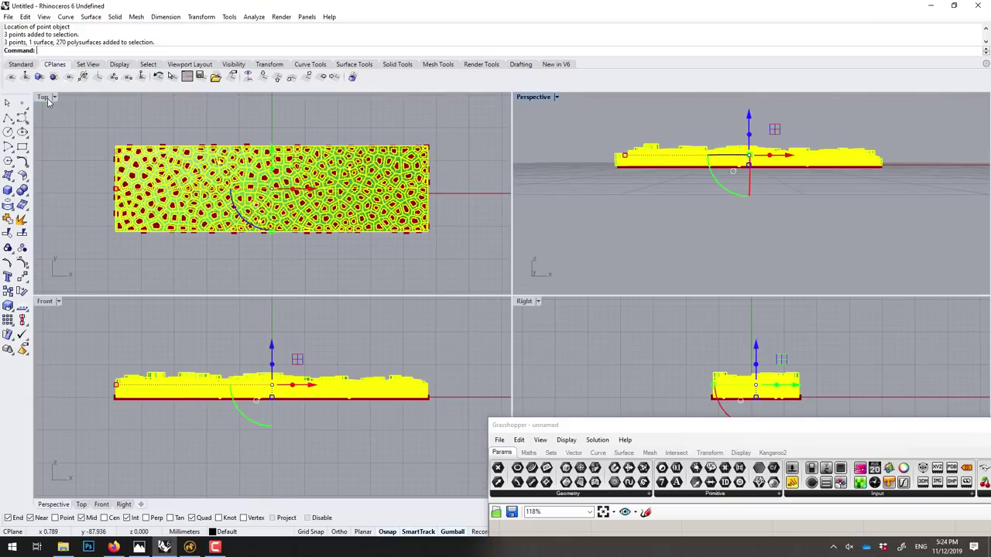
{"action": "double_click", "coordinate": [44, 302]}
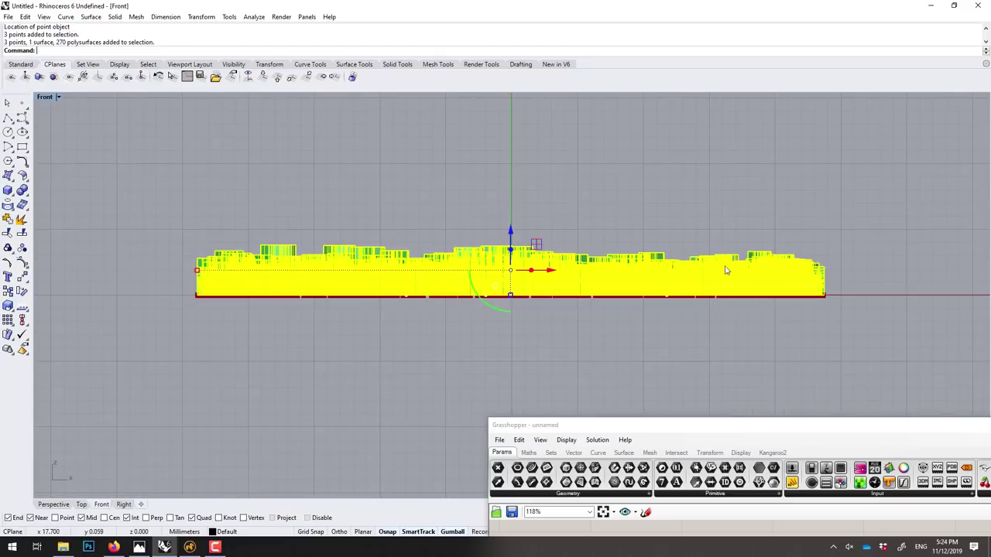
{"action": "scroll", "coordinate": [423, 323], "scroll_direction": "down", "scroll_amount": 1}
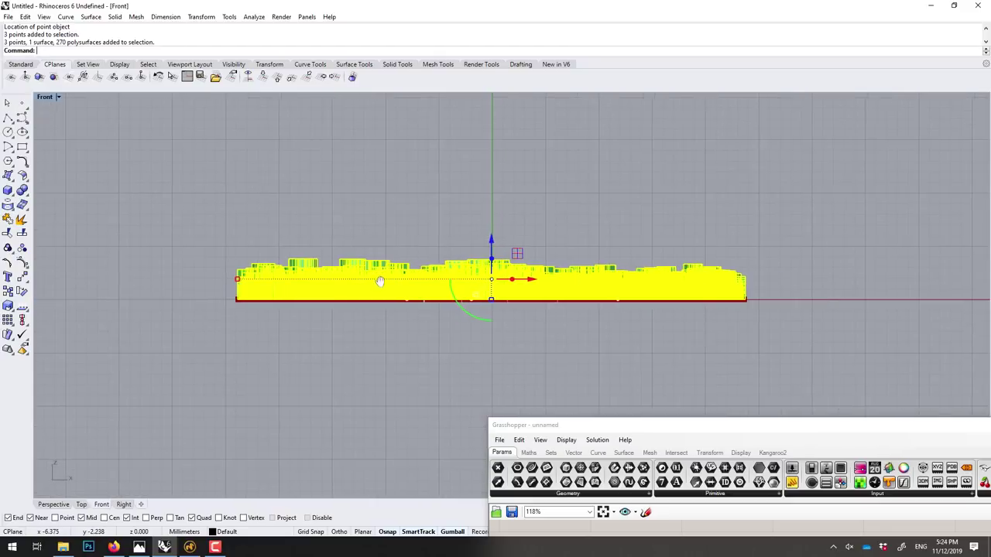
{"action": "right_click_drag", "start_coordinate": [462, 325], "coordinate": [401, 274]}
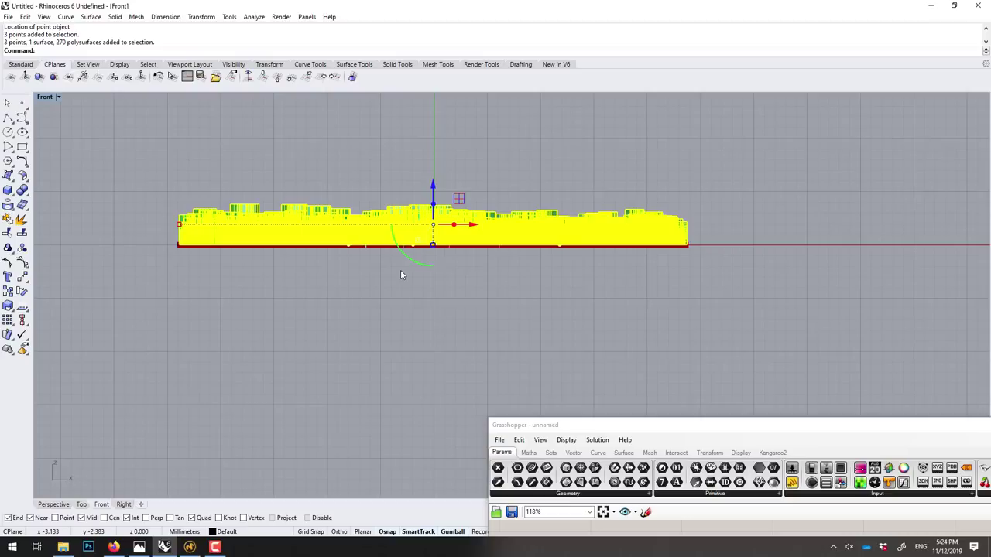
{"action": "type", "text": "Bend"}
Step: Bend the cuff with a midpoint-to-right spine, Symmetric=Yes, through a point below
{"action": "key", "text": "Return"}
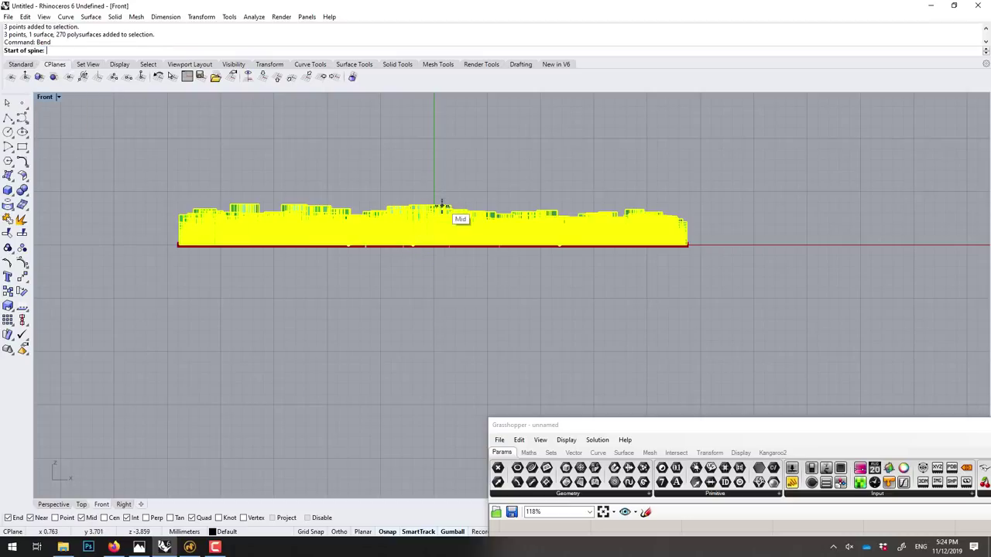
{"action": "left_click", "coordinate": [425, 225]}
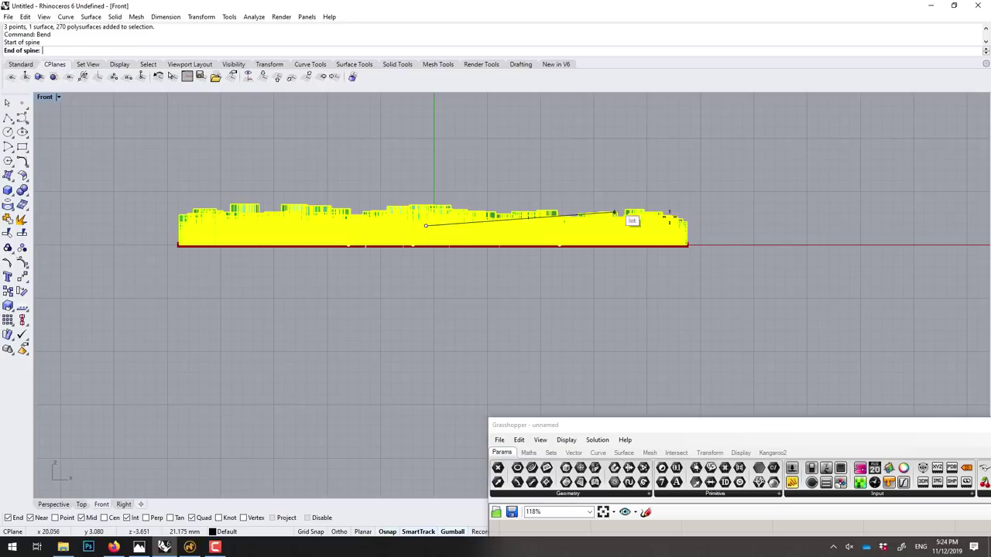
{"action": "left_click", "coordinate": [722, 226]}
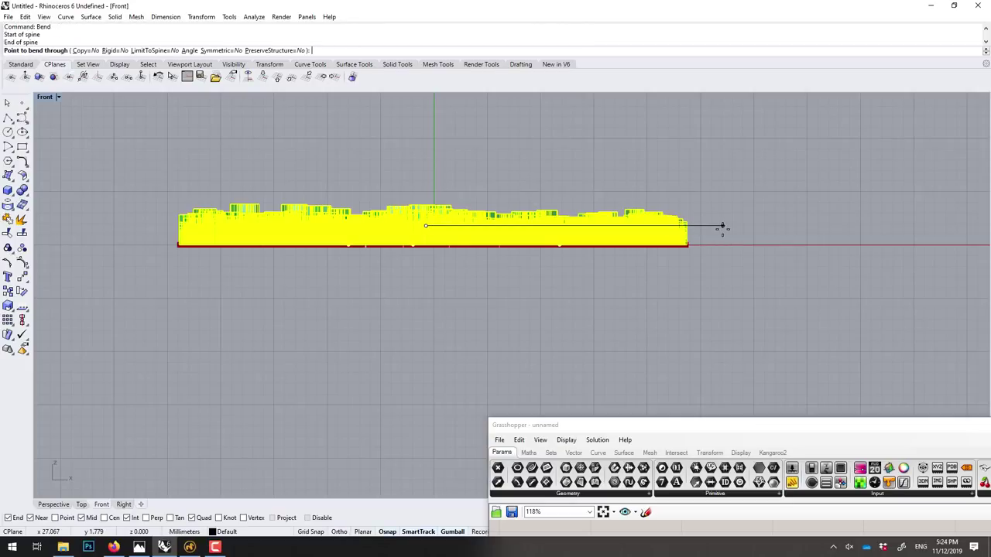
{"action": "left_click", "coordinate": [221, 51]}
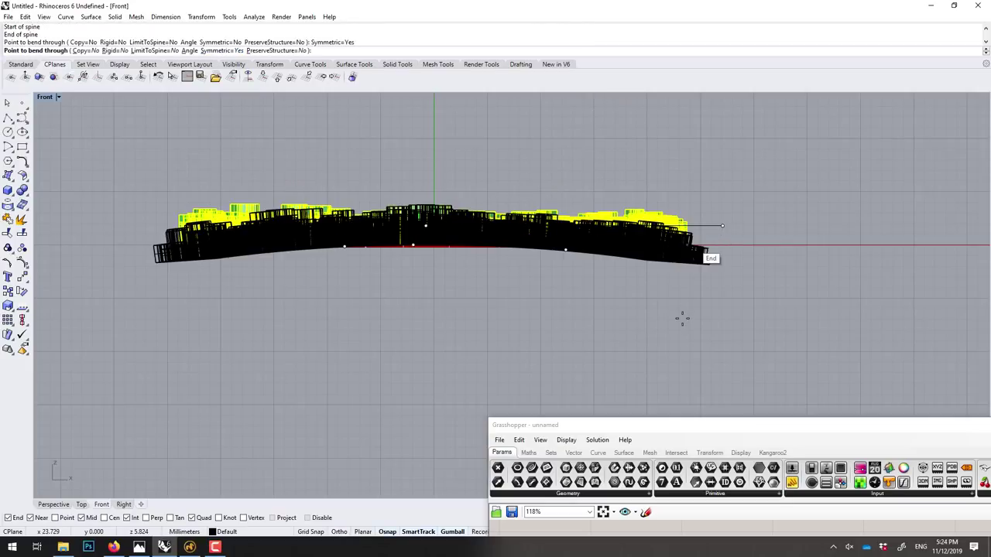
{"action": "left_click", "coordinate": [604, 410]}
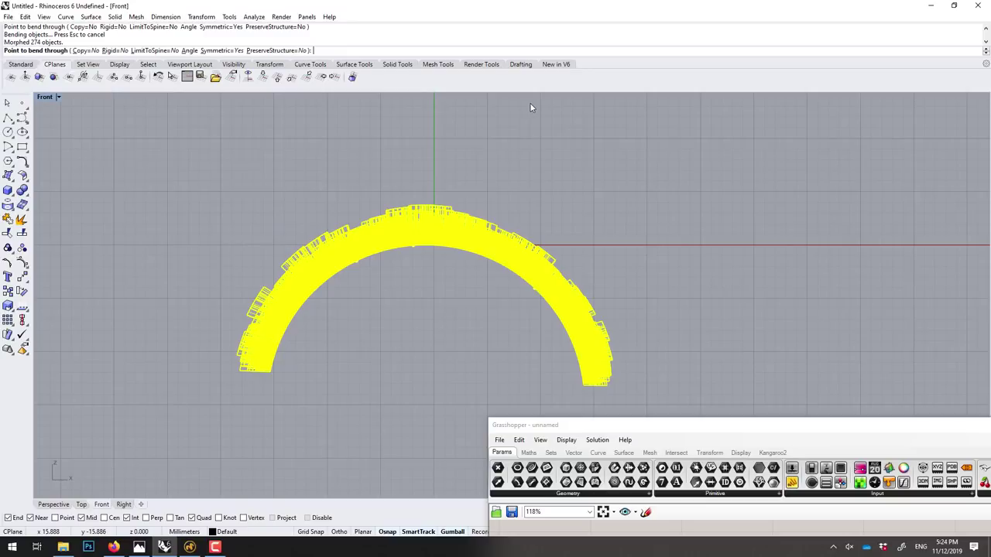
Step: Finish the arc bend and maximize the Perspective viewport
{"action": "key", "text": "Escape"}
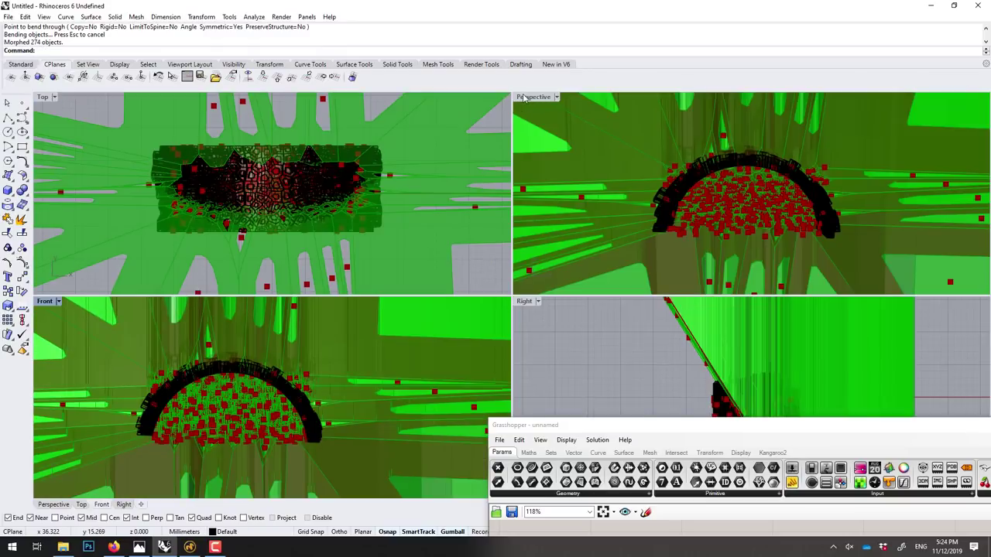
{"action": "double_click", "coordinate": [523, 96]}
{"action": "mouse_move", "coordinate": [536, 319]}
{"action": "right_mouse_down"}
{"action": "mouse_move", "coordinate": [538, 305]}
{"action": "mouse_move", "coordinate": [463, 274]}
{"action": "right_mouse_up"}
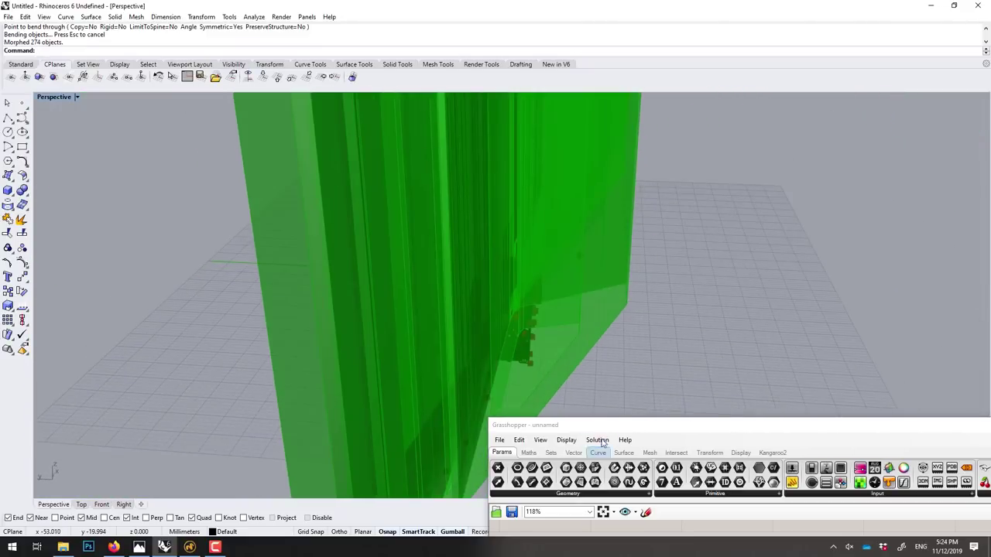
Step: Turn off preview for all Grasshopper components and minimize Grasshopper, leaving the shaded bent cuff
{"action": "scroll", "coordinate": [478, 255], "scroll_direction": "down", "scroll_amount": 4}
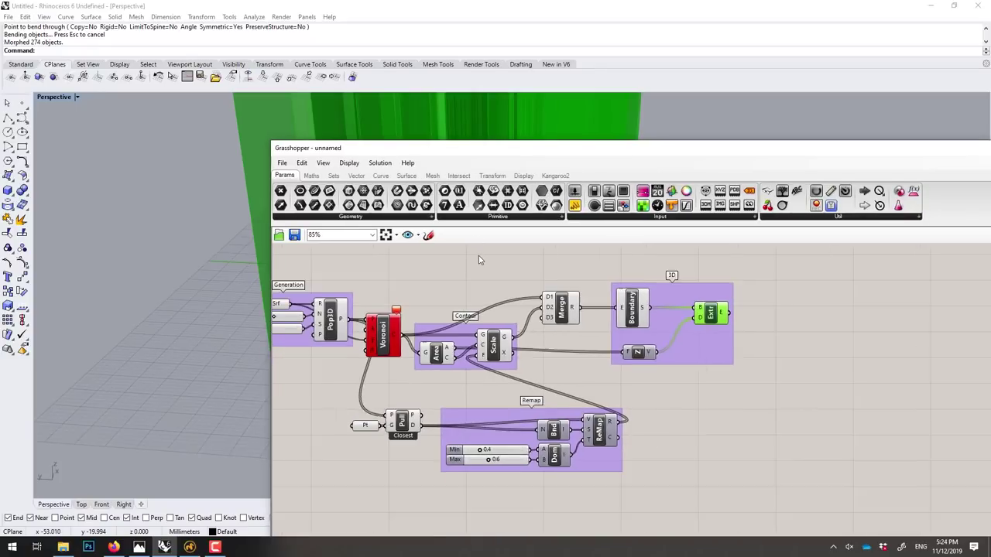
{"action": "right_click_drag", "start_coordinate": [479, 260], "coordinate": [677, 285]}
{"action": "left_click_drag", "start_coordinate": [411, 260], "coordinate": [866, 504]}
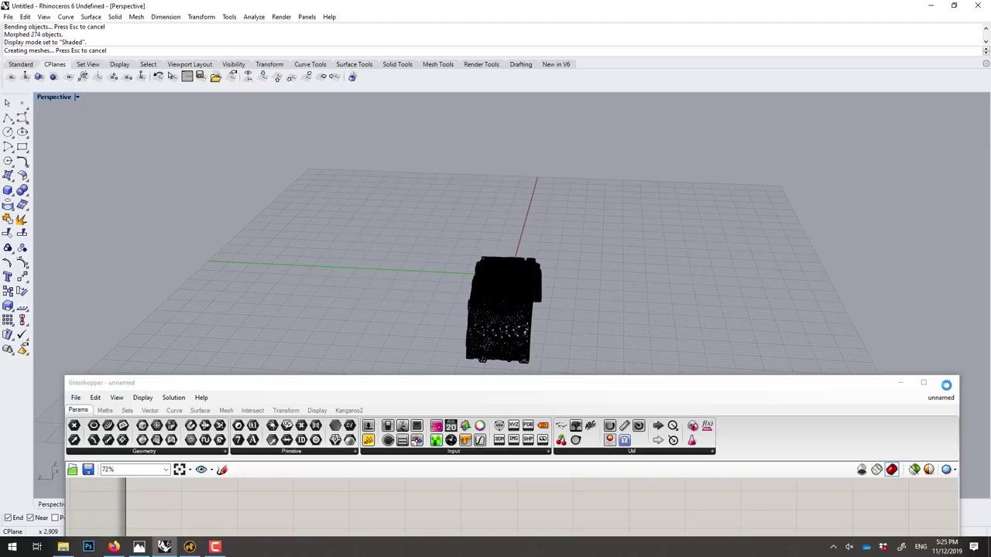
{"action": "left_click", "coordinate": [948, 387]}
{"action": "mouse_move", "coordinate": [717, 354]}
{"action": "right_mouse_down"}
{"action": "mouse_move", "coordinate": [391, 322]}
{"action": "mouse_move", "coordinate": [481, 302]}
{"action": "mouse_move", "coordinate": [454, 411]}
{"action": "right_mouse_up"}
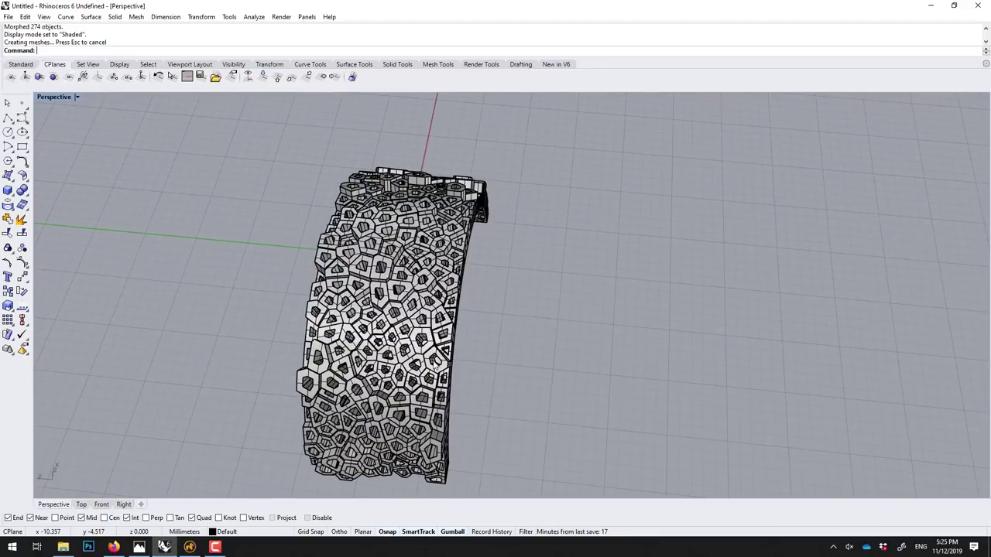
Step: Enclose the bent cuff in a BoundingBox cage in World coordinates: 4x4x4 points, degree 3, Global region
{"action": "left_click", "coordinate": [391, 310]}
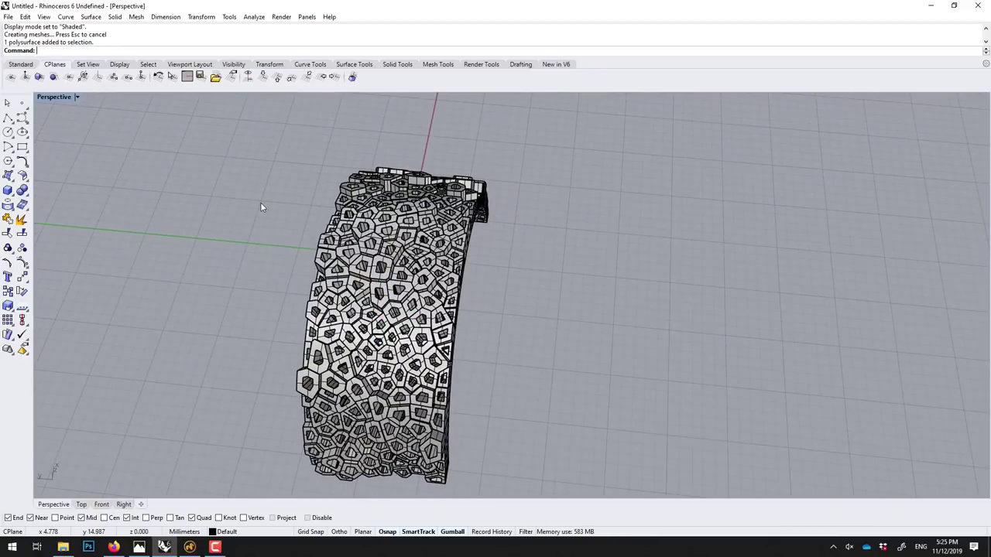
{"action": "left_click_drag", "start_coordinate": [228, 119], "coordinate": [526, 498]}
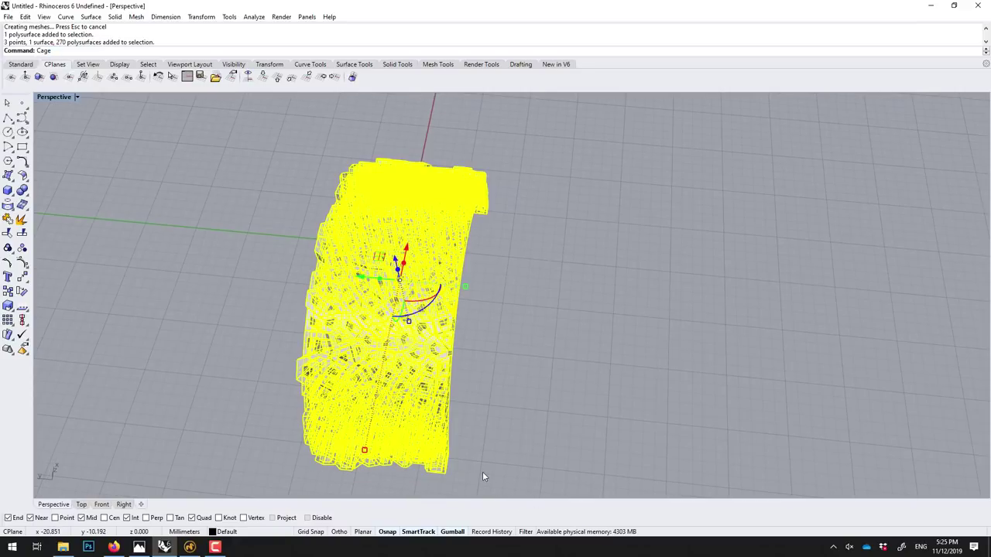
{"action": "left_click", "coordinate": [72, 69]}
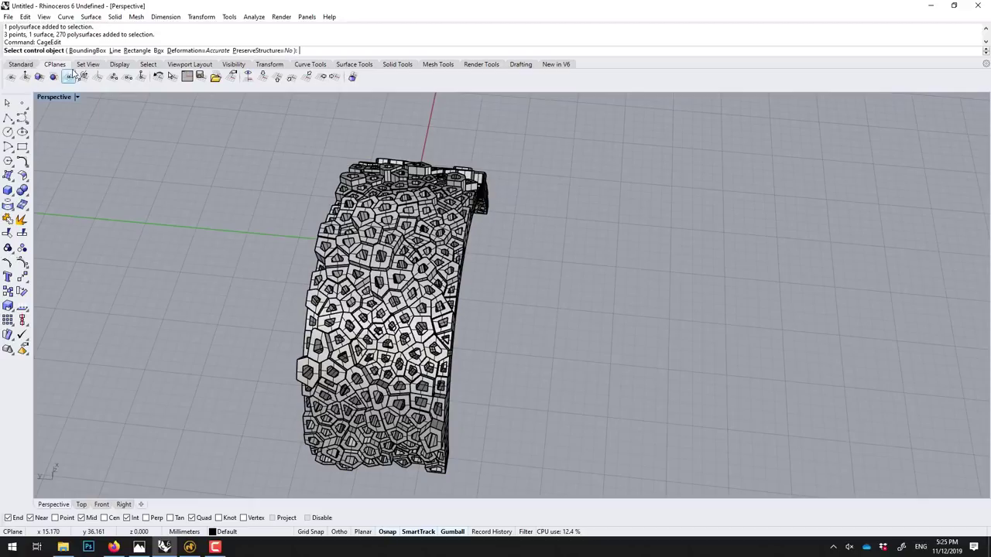
{"action": "left_click", "coordinate": [85, 51]}
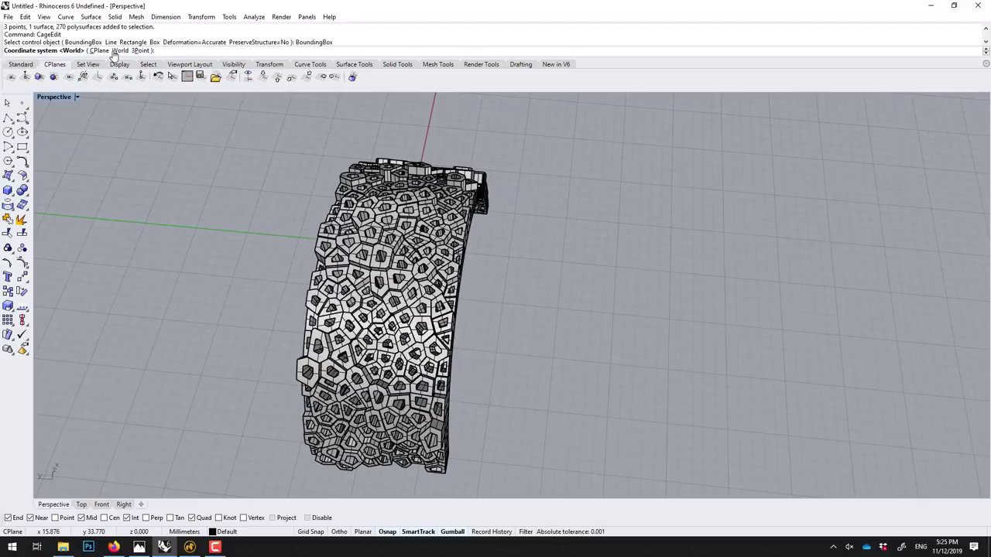
{"action": "left_click", "coordinate": [116, 51]}
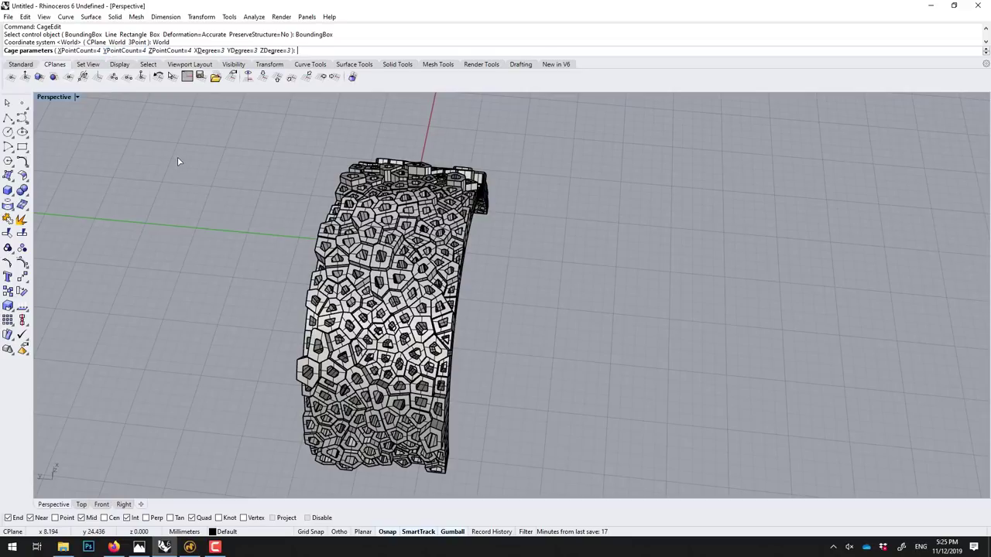
{"action": "key", "text": "Return"}
{"action": "left_click", "coordinate": [91, 50]}
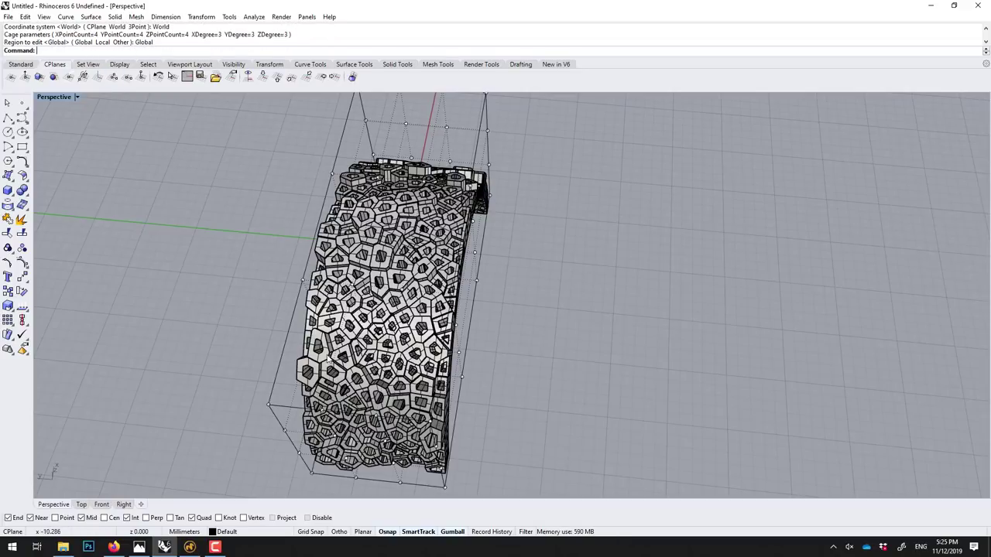
Step: Select the top and bottom rows of cage points and scale them with the gumball
{"action": "right_click_drag", "start_coordinate": [330, 359], "coordinate": [265, 416]}
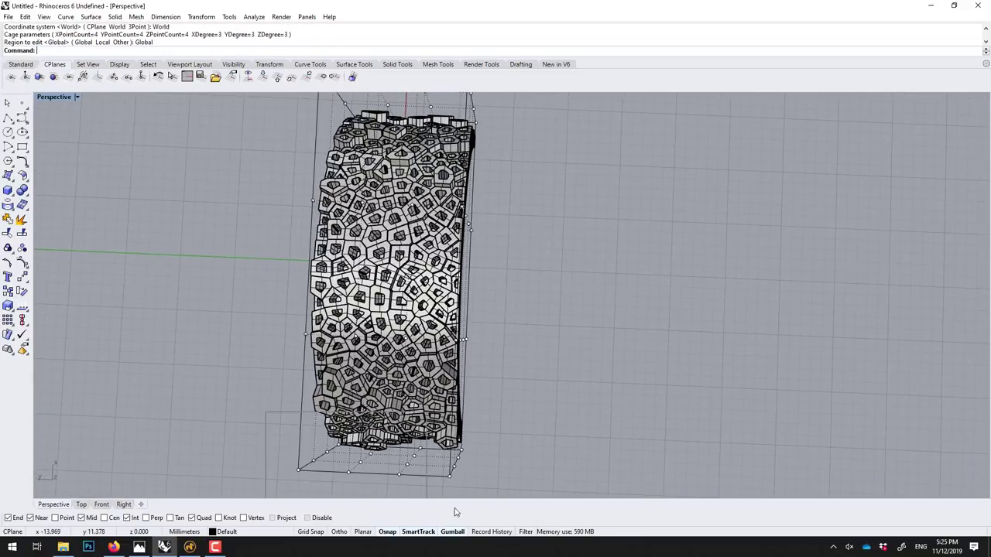
{"action": "left_click_drag", "start_coordinate": [455, 512], "coordinate": [480, 503]}
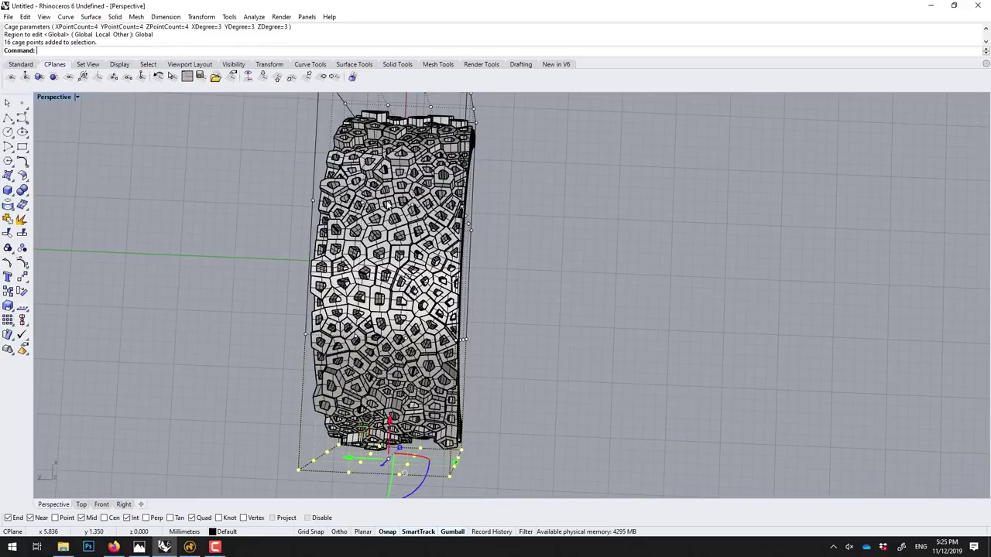
{"action": "right_click_drag", "start_coordinate": [387, 206], "coordinate": [282, 128]}
{"action": "left_click_drag", "start_coordinate": [263, 112], "coordinate": [497, 199], "text": "shift"}
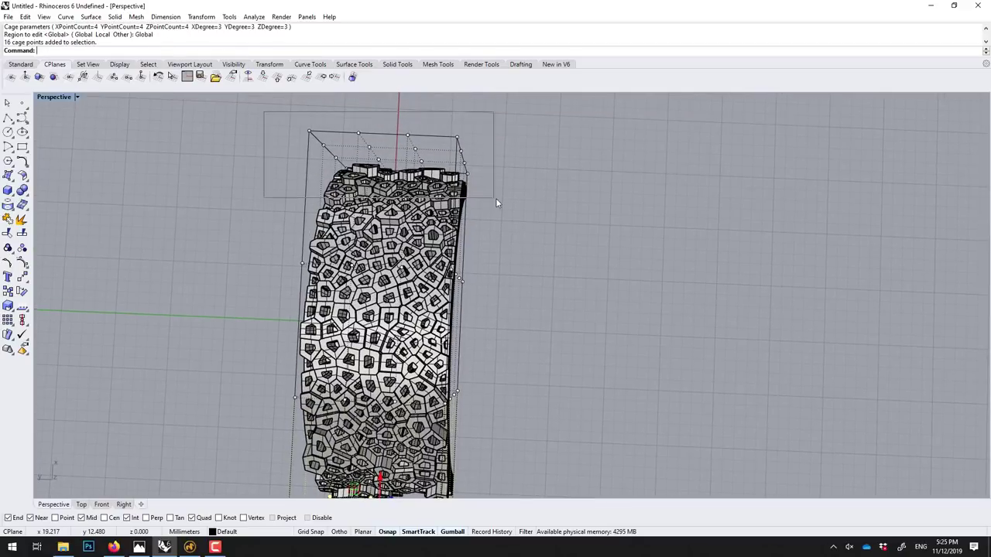
{"action": "right_click_drag", "start_coordinate": [496, 198], "coordinate": [493, 201]}
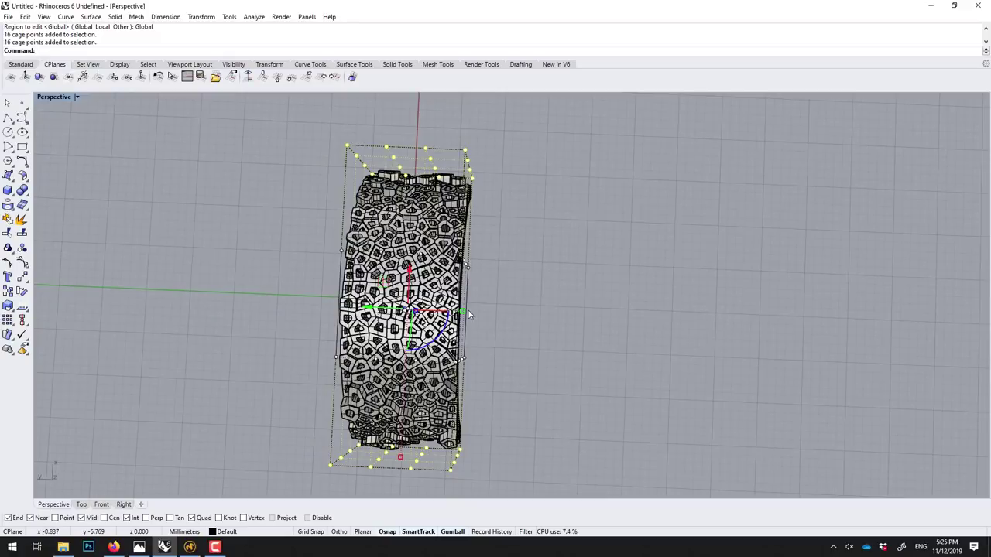
{"action": "left_click_drag", "start_coordinate": [461, 312], "coordinate": [447, 310]}
{"action": "right_click_drag", "start_coordinate": [513, 263], "coordinate": [537, 199]}
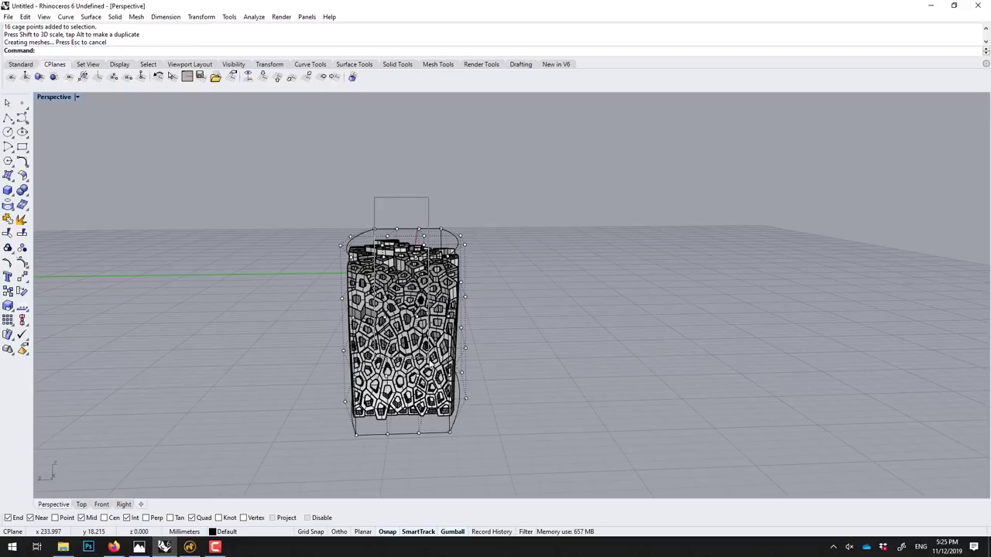
{"action": "left_click_drag", "start_coordinate": [379, 220], "coordinate": [431, 388]}
{"action": "mouse_move", "coordinate": [431, 387]}
{"action": "right_mouse_down"}
{"action": "mouse_move", "coordinate": [480, 379]}
{"action": "mouse_move", "coordinate": [283, 325]}
{"action": "mouse_move", "coordinate": [419, 333]}
{"action": "mouse_move", "coordinate": [291, 335]}
{"action": "right_mouse_up"}
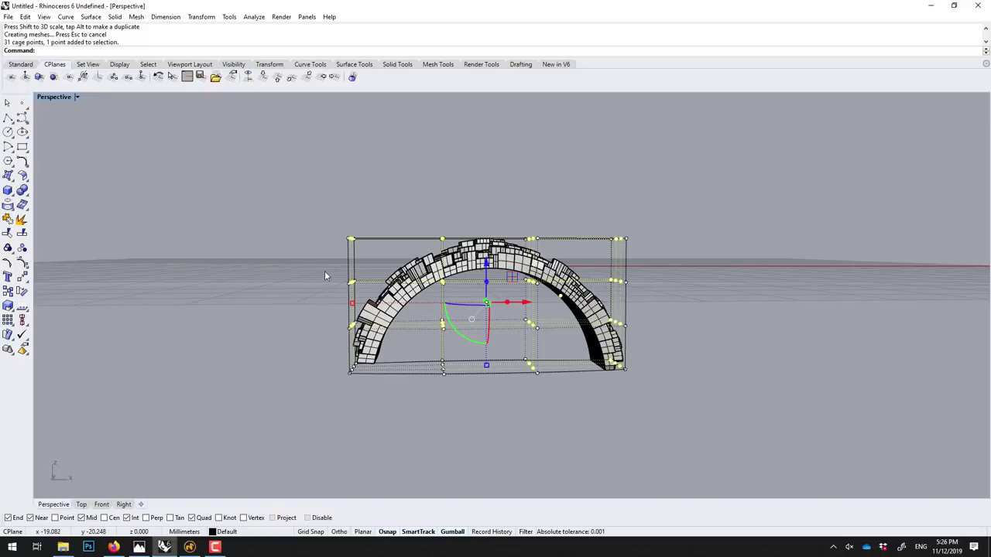
Step: Deselect the lower cage points and raise the upper ones about 0.86 mm in Z
{"action": "left_click_drag", "start_coordinate": [323, 276], "coordinate": [372, 350], "text": "ctrl"}
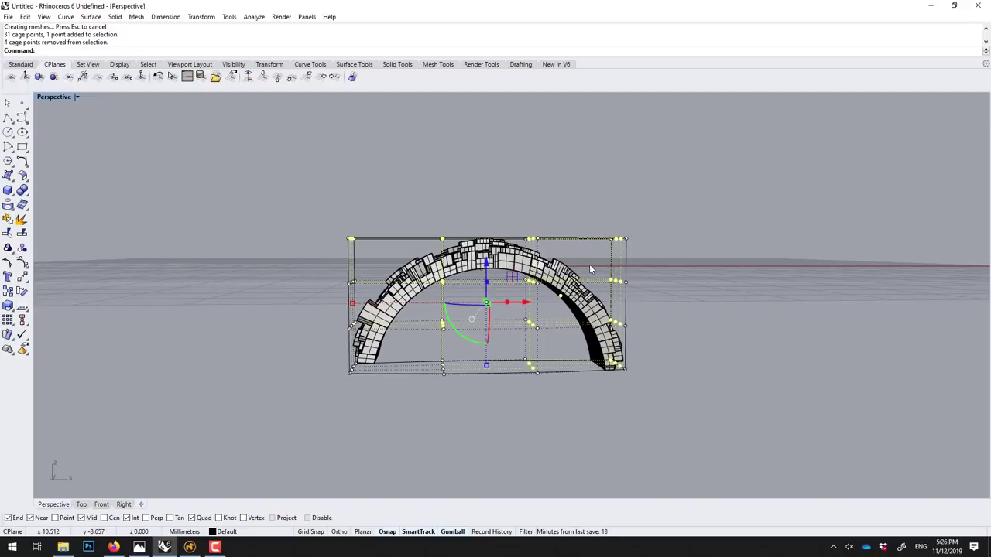
{"action": "left_click_drag", "start_coordinate": [672, 298], "coordinate": [590, 350], "text": "ctrl"}
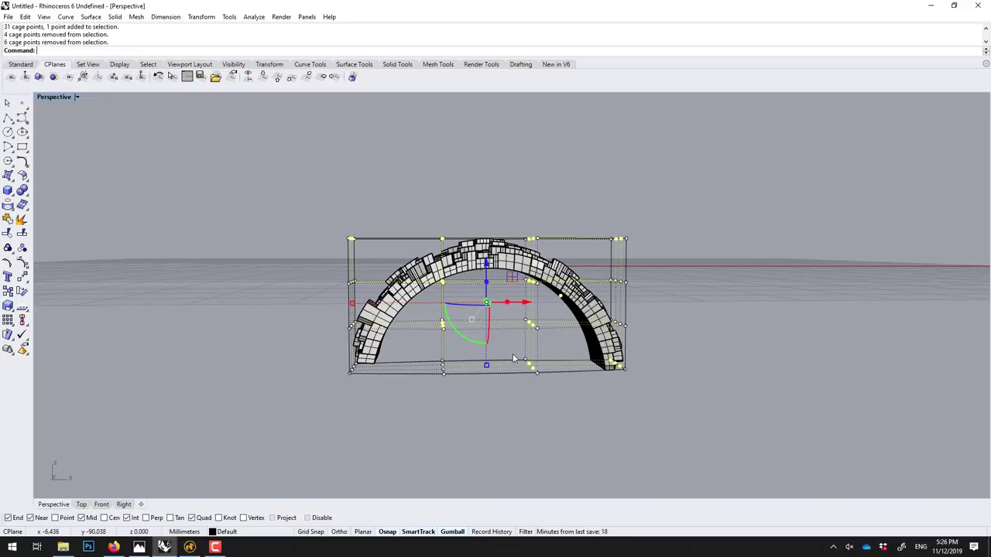
{"action": "left_click_drag", "start_coordinate": [513, 358], "coordinate": [684, 378], "text": "ctrl"}
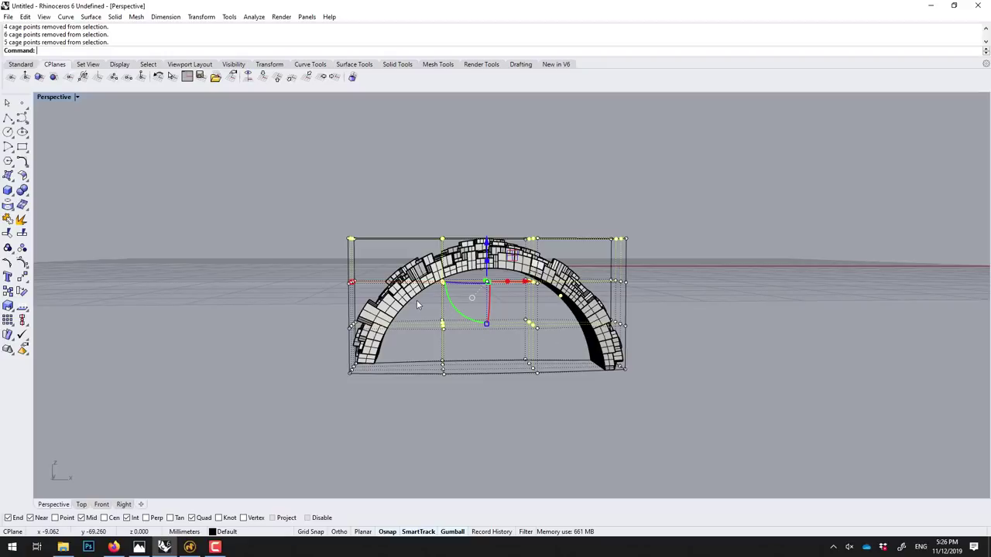
{"action": "left_click_drag", "start_coordinate": [417, 300], "coordinate": [558, 340], "text": "ctrl"}
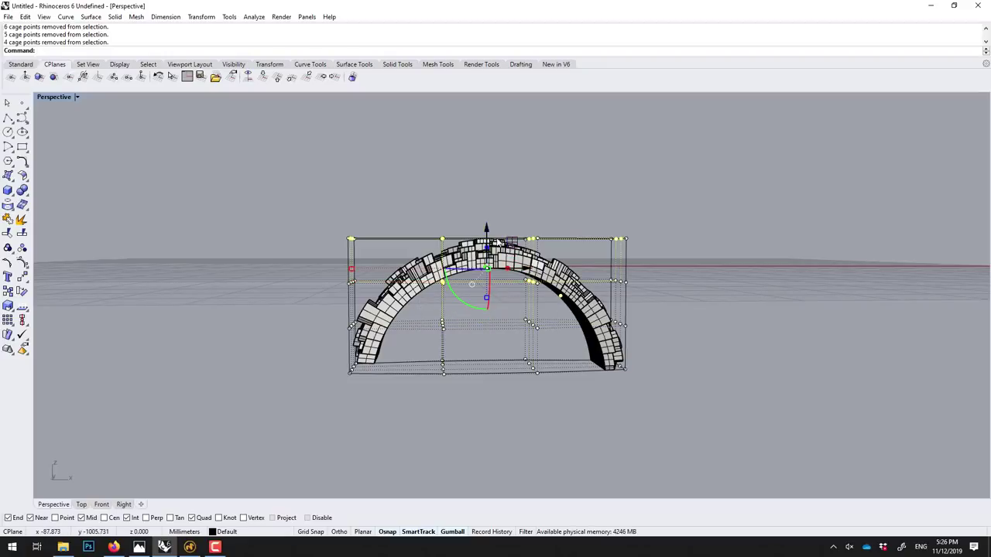
{"action": "left_click_drag", "start_coordinate": [486, 228], "coordinate": [462, 196]}
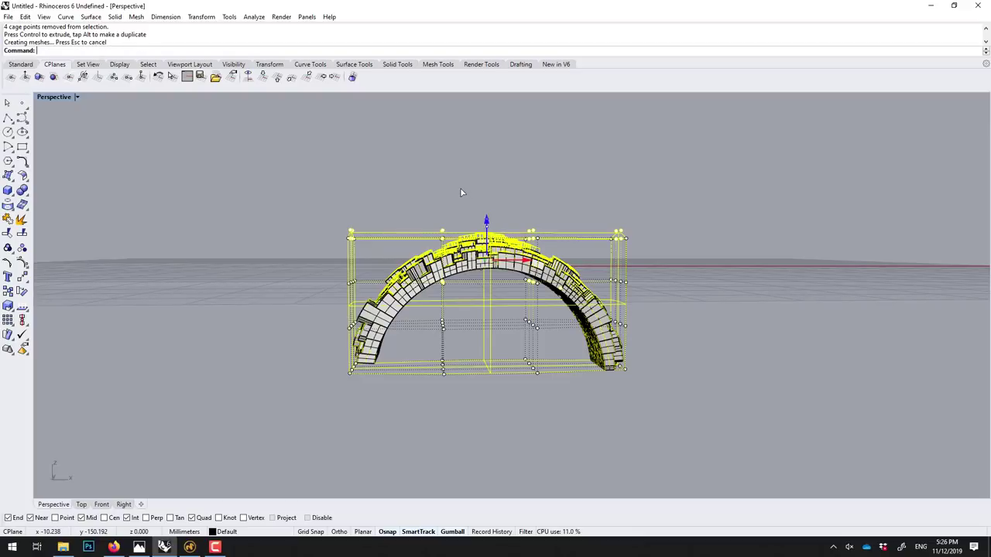
{"action": "right_click_drag", "start_coordinate": [462, 197], "coordinate": [523, 228]}
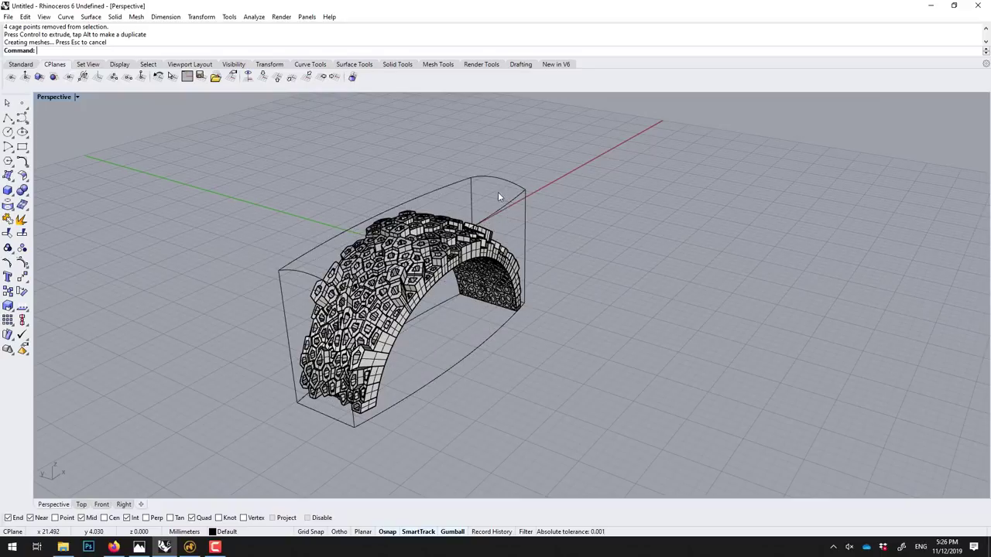
Step: Delete the control cage from around the cuff
{"action": "left_click", "coordinate": [499, 182]}
{"action": "key", "text": "Delete"}
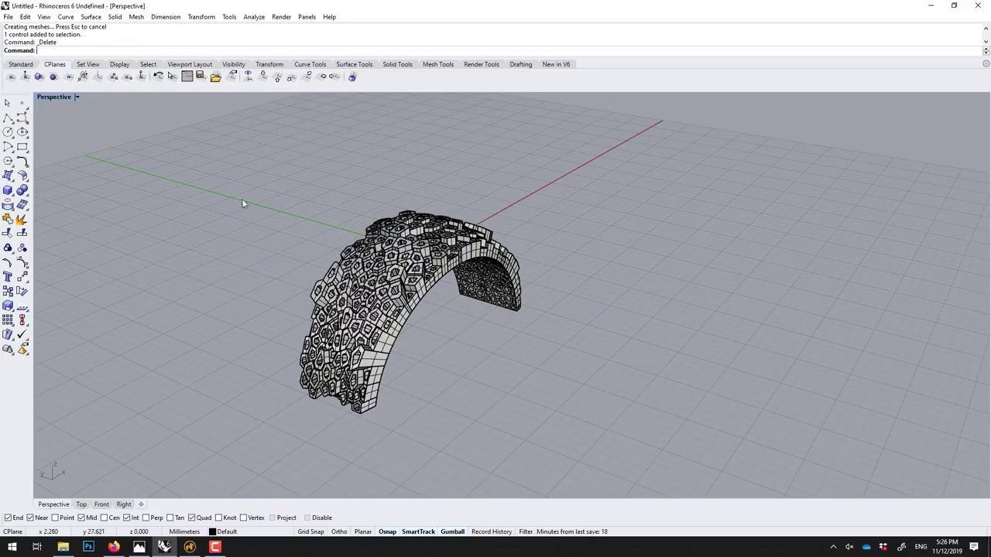
{"action": "key", "text": "Return"}
Step: Switch the Perspective viewport to Rendered display and select the whole cuff
{"action": "left_click", "coordinate": [60, 99]}
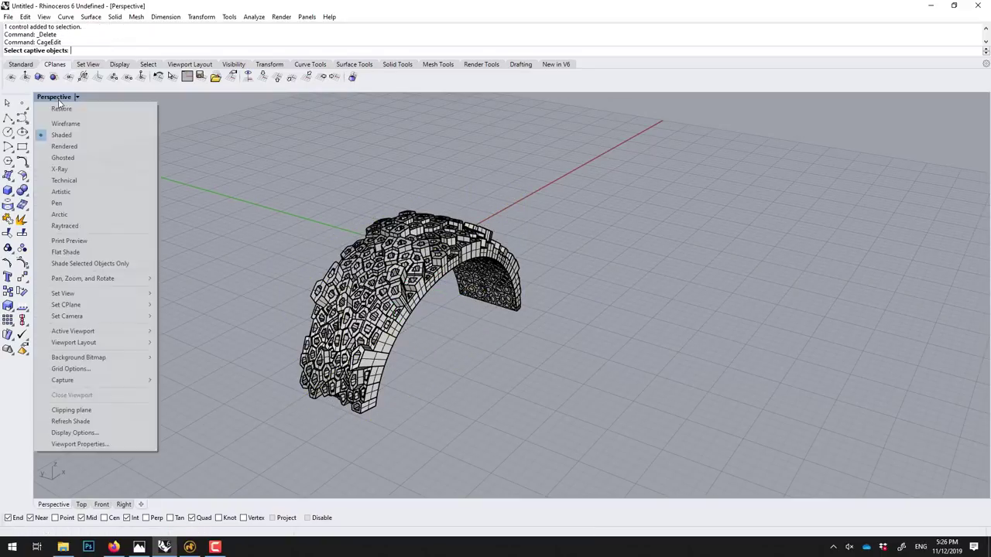
{"action": "left_click", "coordinate": [58, 147]}
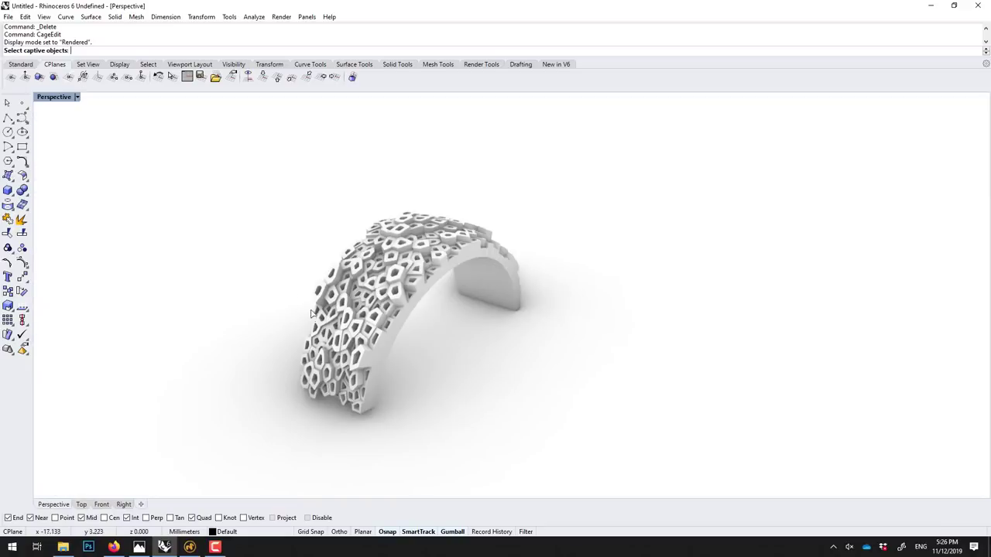
{"action": "mouse_move", "coordinate": [312, 320]}
{"action": "right_mouse_down"}
{"action": "mouse_move", "coordinate": [464, 294]}
{"action": "mouse_move", "coordinate": [480, 231]}
{"action": "right_mouse_up"}
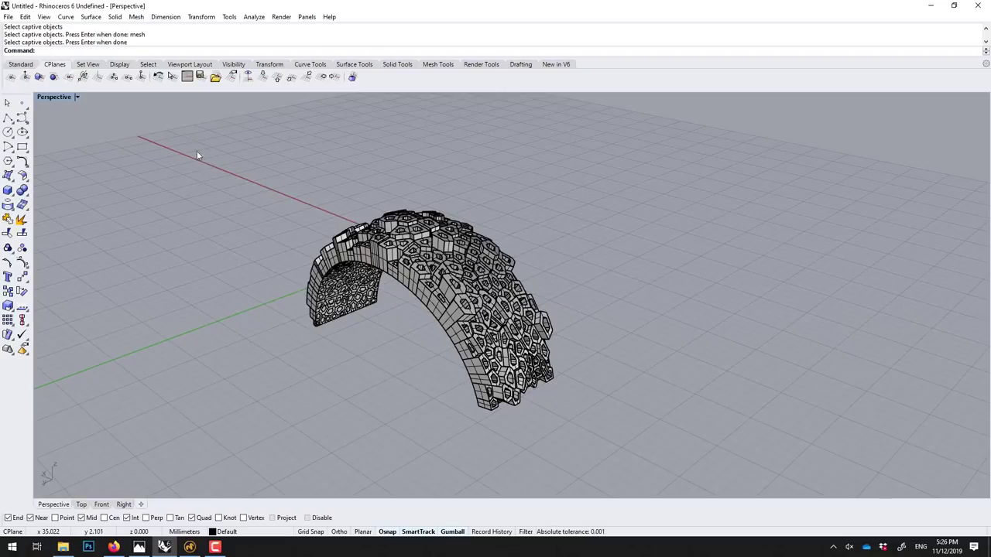
{"action": "left_click_drag", "start_coordinate": [197, 153], "coordinate": [624, 456]}
{"action": "type", "text": "Mesh"}
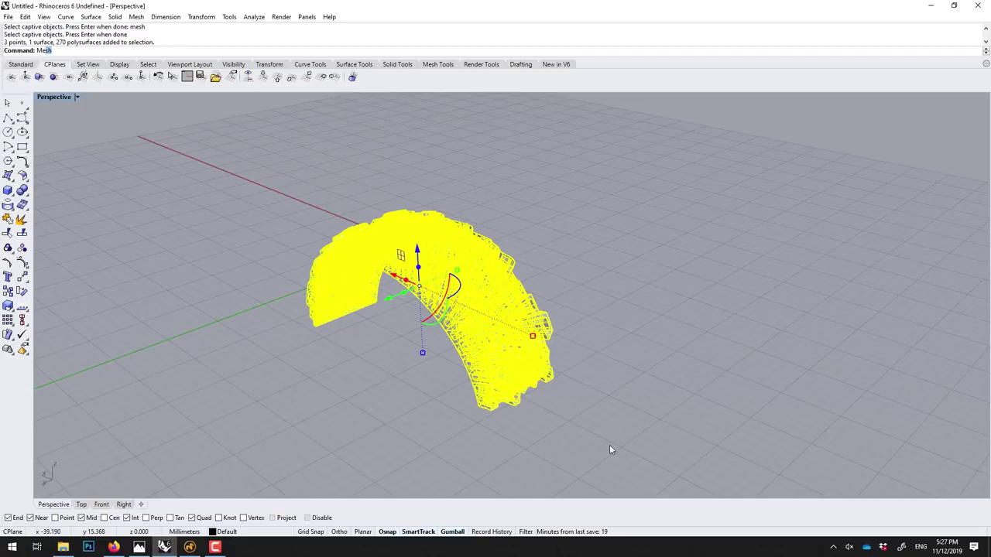
Step: Mesh the cuff with the density slider set to Fewer polygons
{"action": "key", "text": "Return"}
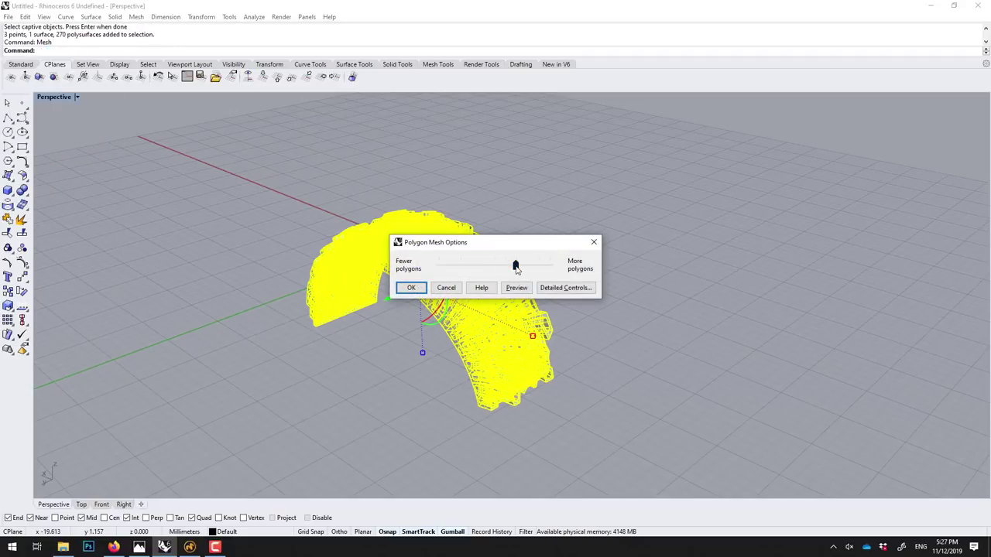
{"action": "left_click", "coordinate": [514, 265]}
{"action": "left_click_drag", "start_coordinate": [495, 265], "coordinate": [431, 265]}
{"action": "left_click", "coordinate": [411, 287]}
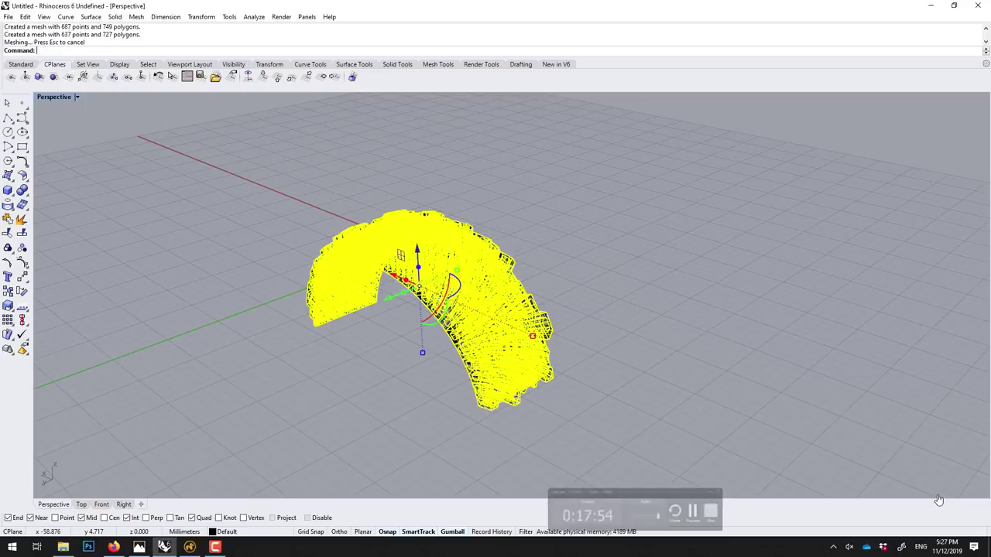
Step: Select all objects in the model, picking the polysurface among overlapping objects
{"action": "left_click", "coordinate": [619, 341]}
{"action": "right_click_drag", "start_coordinate": [603, 352], "coordinate": [452, 331]}
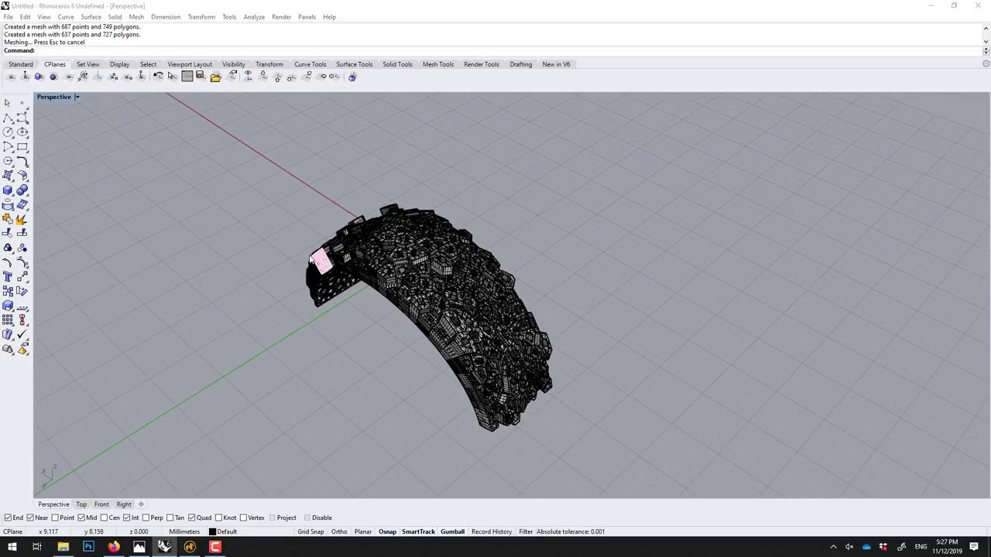
{"action": "left_click", "coordinate": [319, 262]}
{"action": "left_click", "coordinate": [355, 293]}
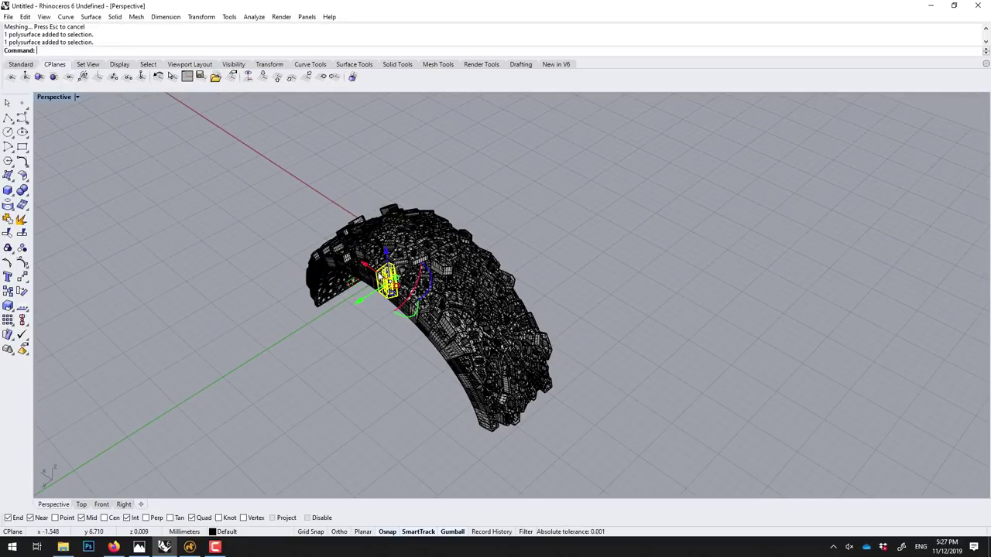
{"action": "left_click_drag", "start_coordinate": [213, 150], "coordinate": [668, 461]}
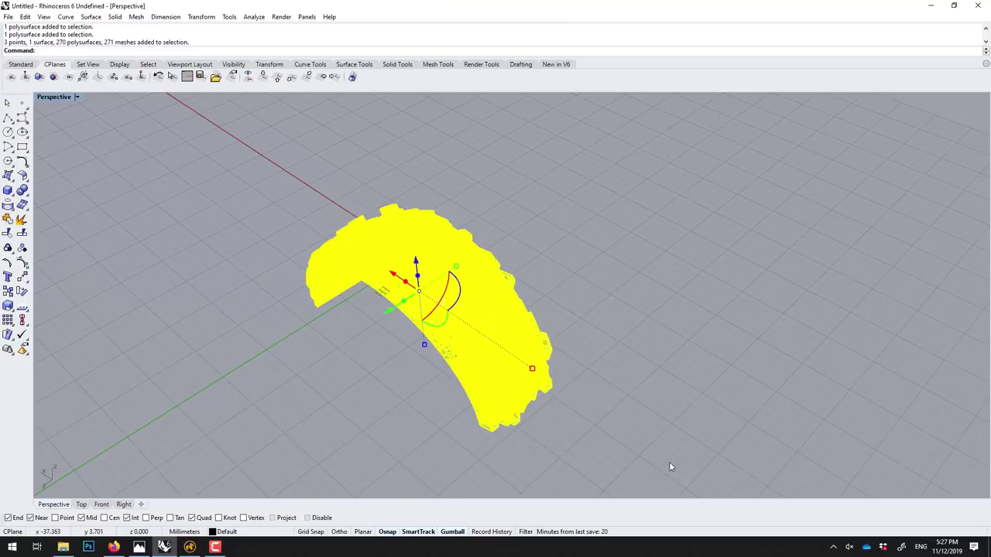
Step: Open the Save As dialog for a Rhino 6 .3dm file on the Desktop
{"action": "key", "text": "Escape"}
{"action": "left_click", "coordinate": [7, 16]}
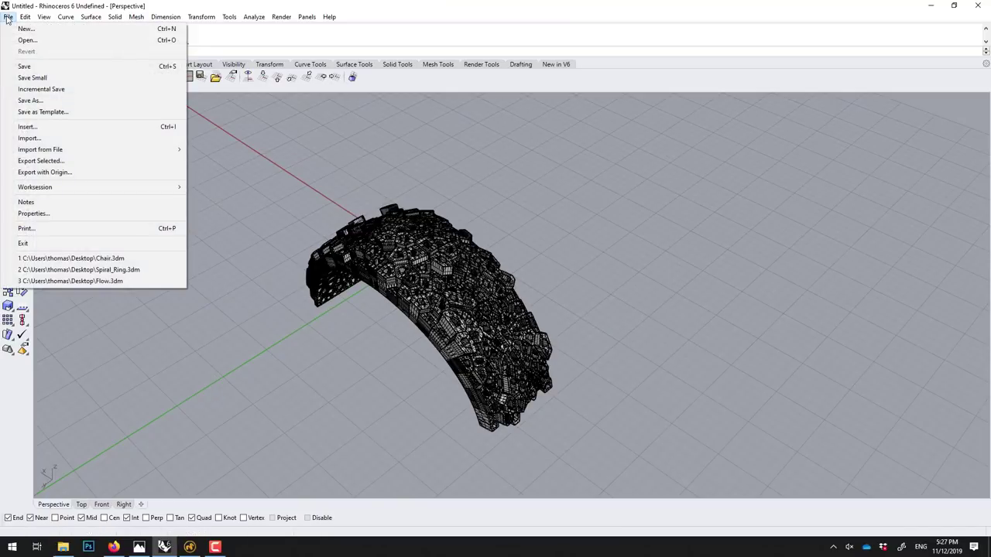
{"action": "left_click", "coordinate": [37, 101]}
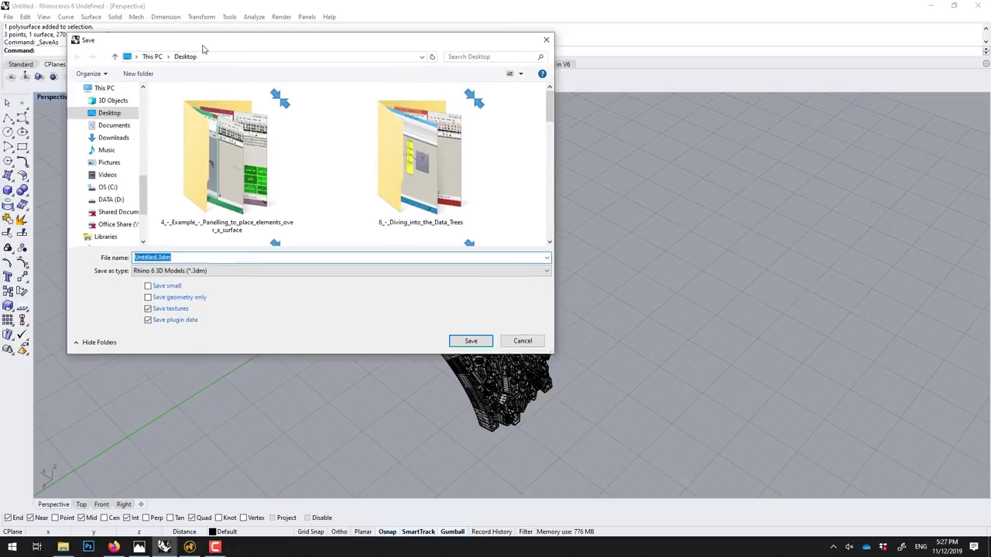
{"action": "left_click_drag", "start_coordinate": [60, 32], "coordinate": [247, 46]}
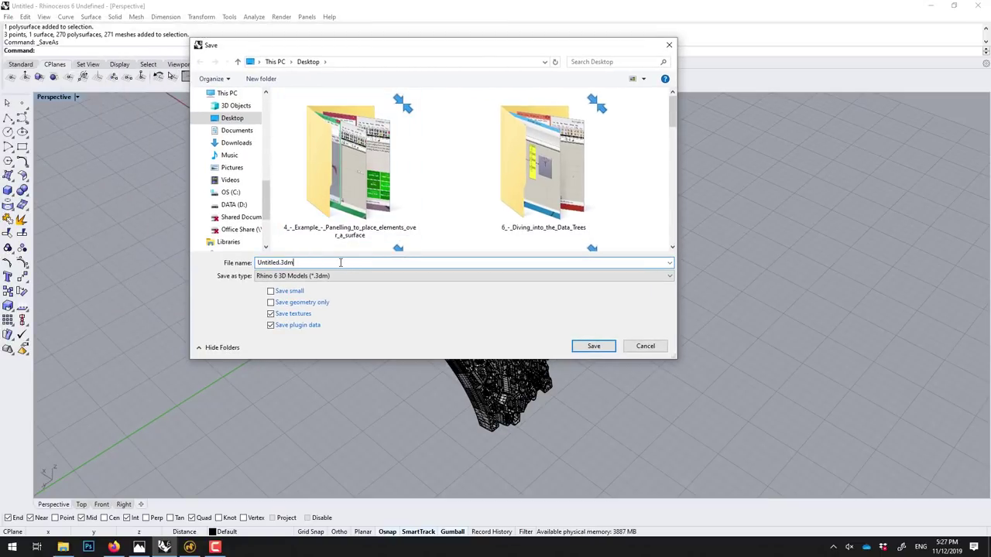
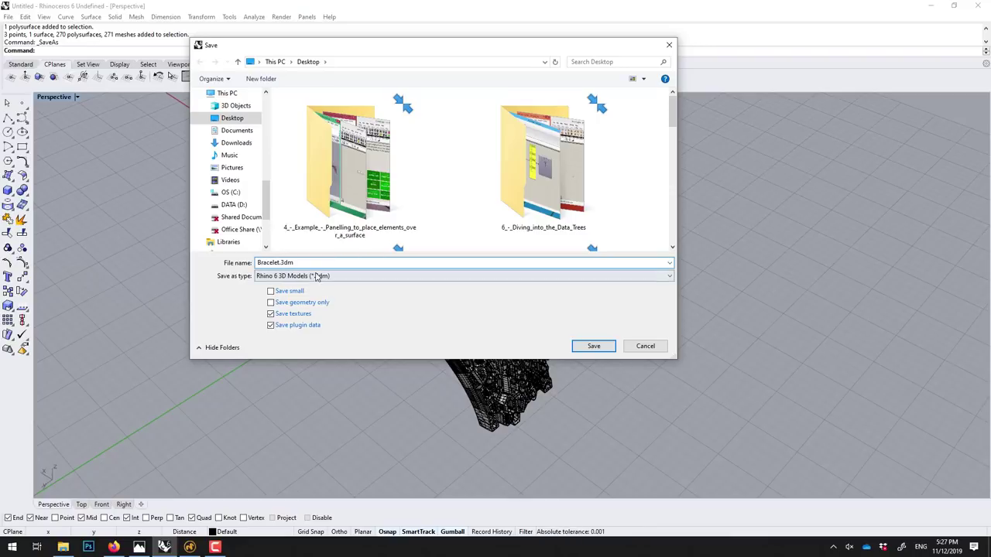
Step: Save Bracelet.3dm to the Desktop as type Rhino 5 3D Models (*.3dm)
{"action": "left_click", "coordinate": [316, 277]}
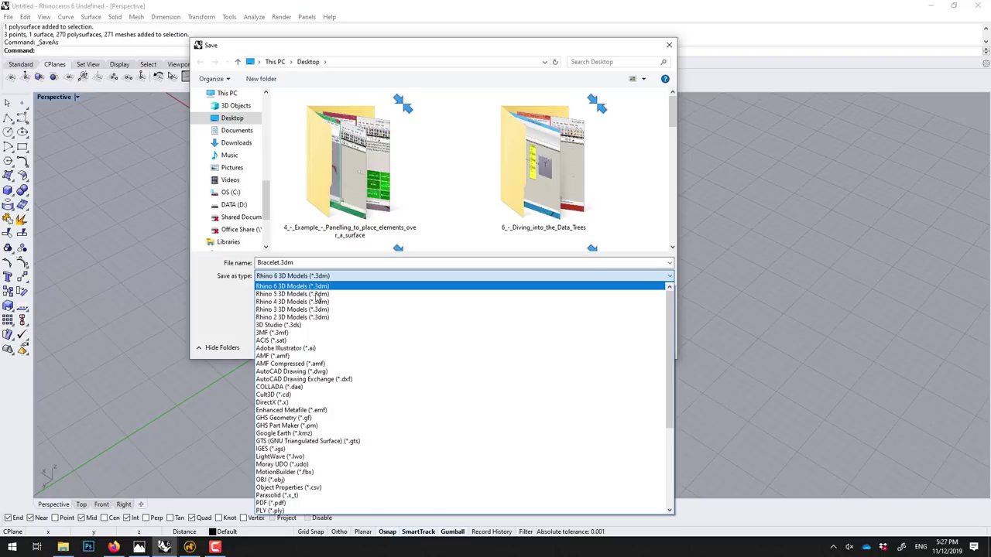
{"action": "left_click", "coordinate": [318, 295]}
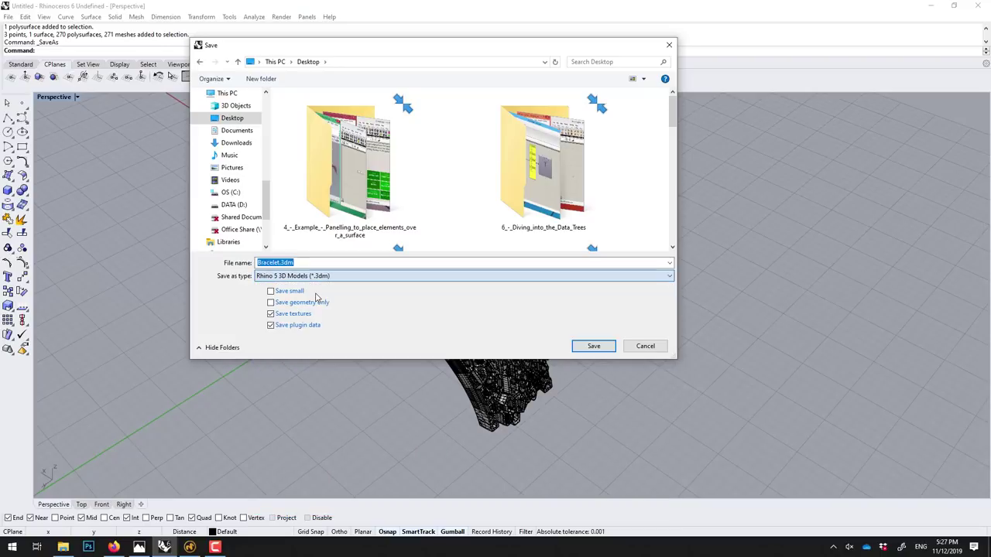
{"action": "left_click", "coordinate": [596, 345]}
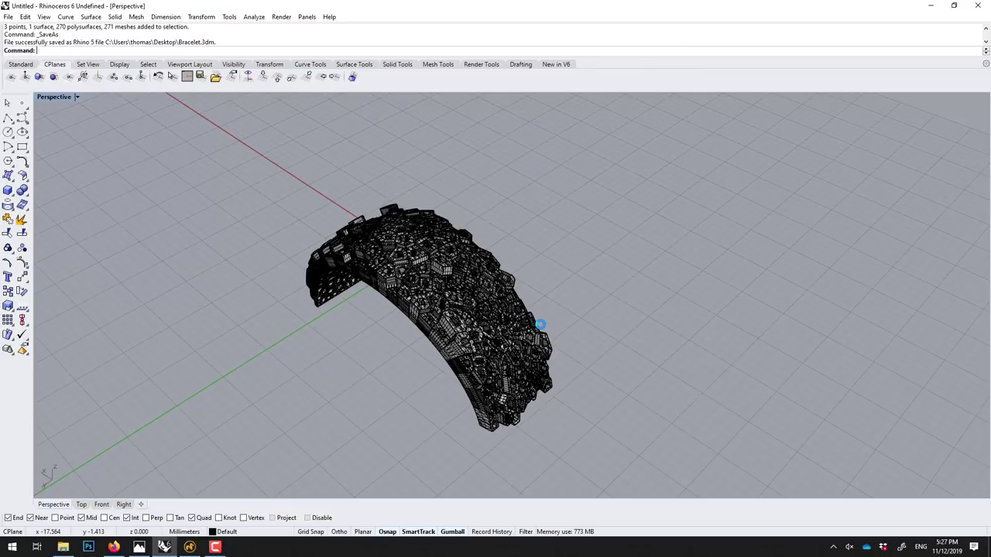
Step: Switch to Modo and open Bracelet.3dm from the Desktop through File > Open
{"action": "left_click", "coordinate": [189, 547]}
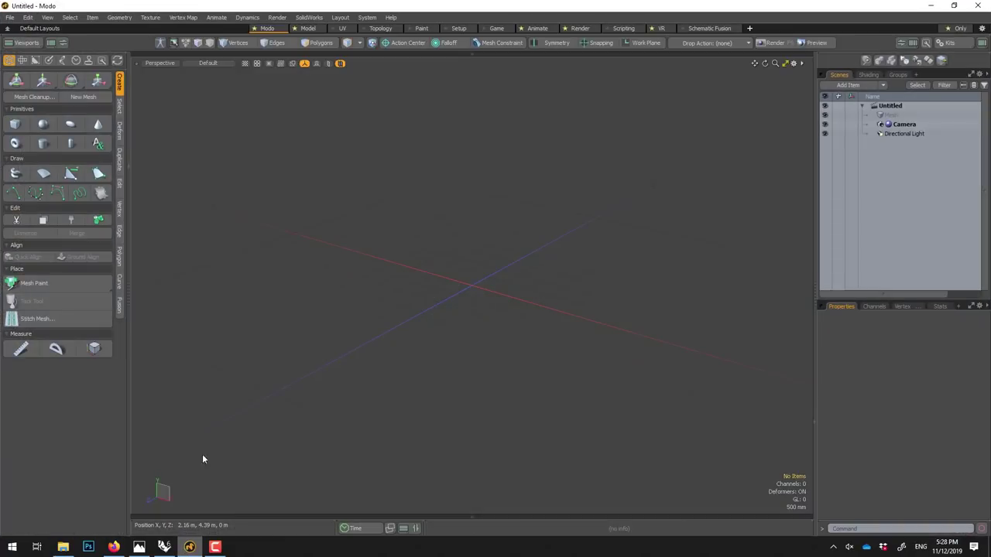
{"action": "left_click", "coordinate": [10, 17]}
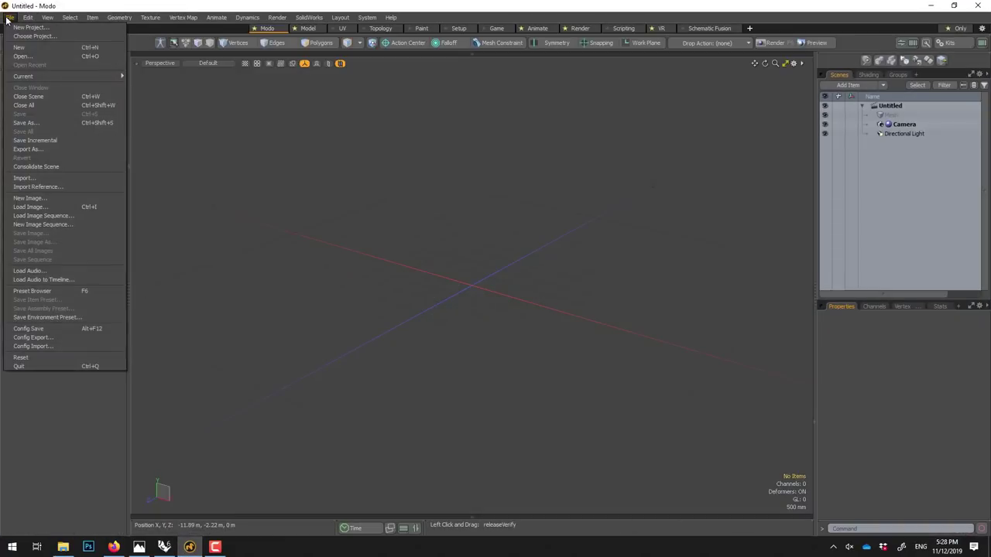
{"action": "left_click", "coordinate": [15, 57]}
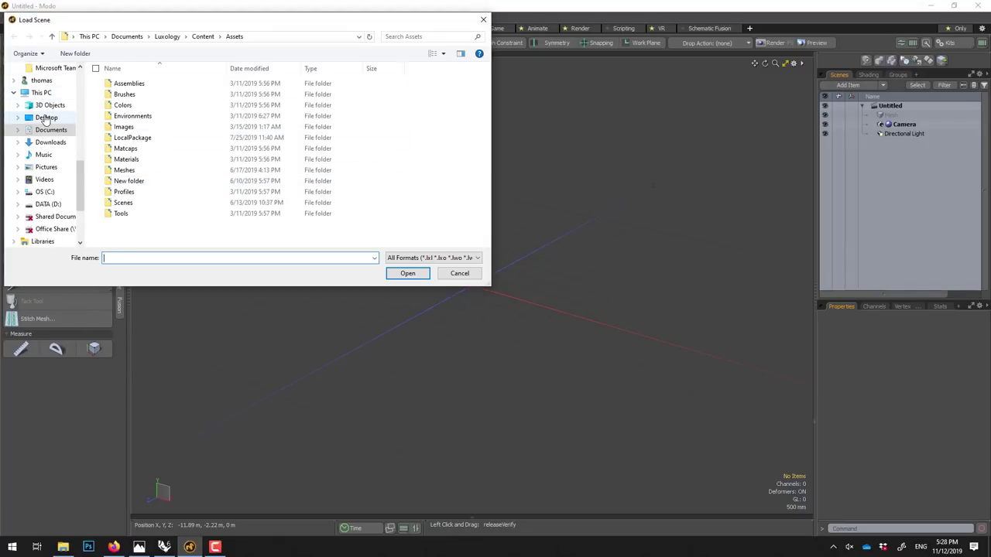
{"action": "left_click", "coordinate": [46, 118]}
{"action": "scroll", "coordinate": [277, 137], "scroll_direction": "down", "scroll_amount": 2}
{"action": "scroll", "coordinate": [280, 133], "scroll_direction": "down", "scroll_amount": 2}
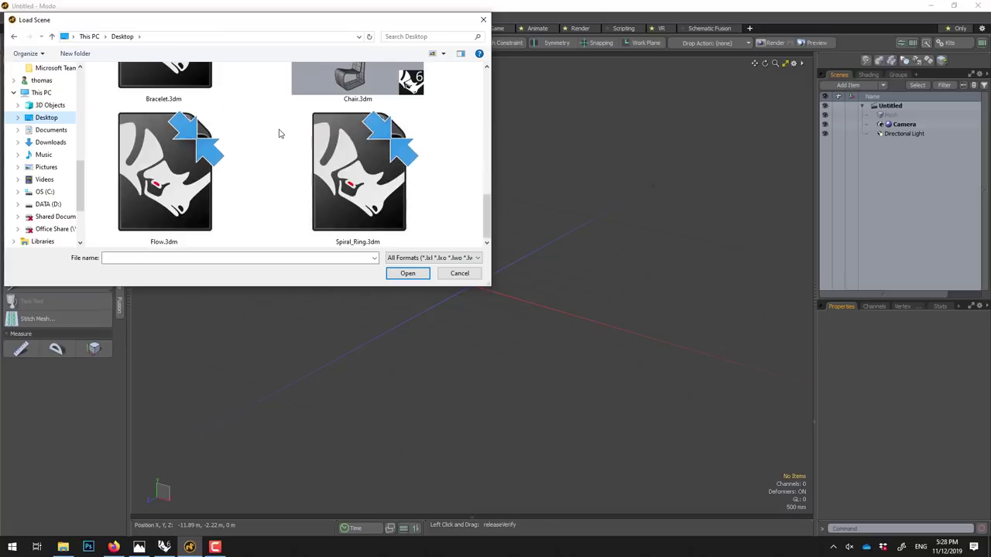
{"action": "double_click", "coordinate": [172, 84]}
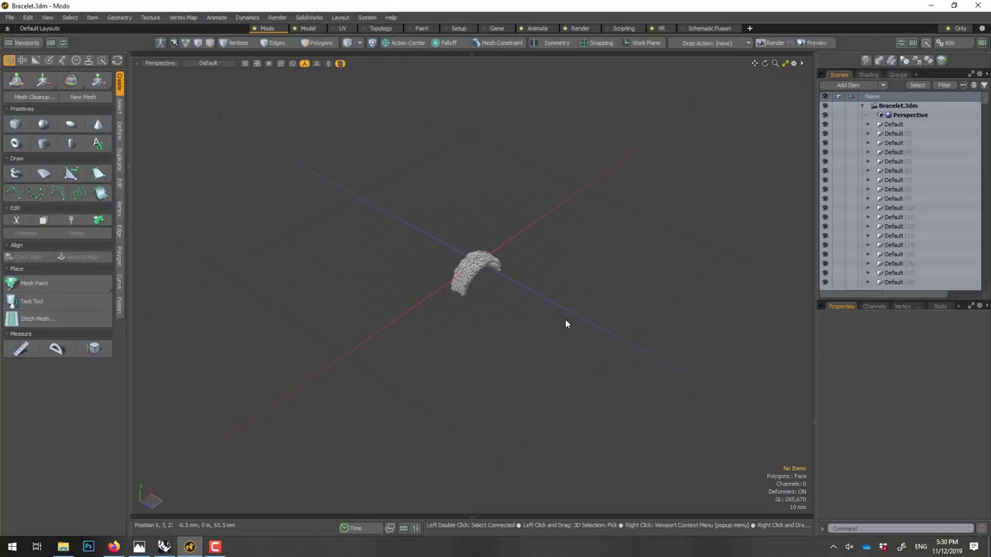
Step: Set the viewport Lasso Style to Rectangle
{"action": "scroll", "coordinate": [498, 289], "scroll_direction": "down", "scroll_amount": 2}
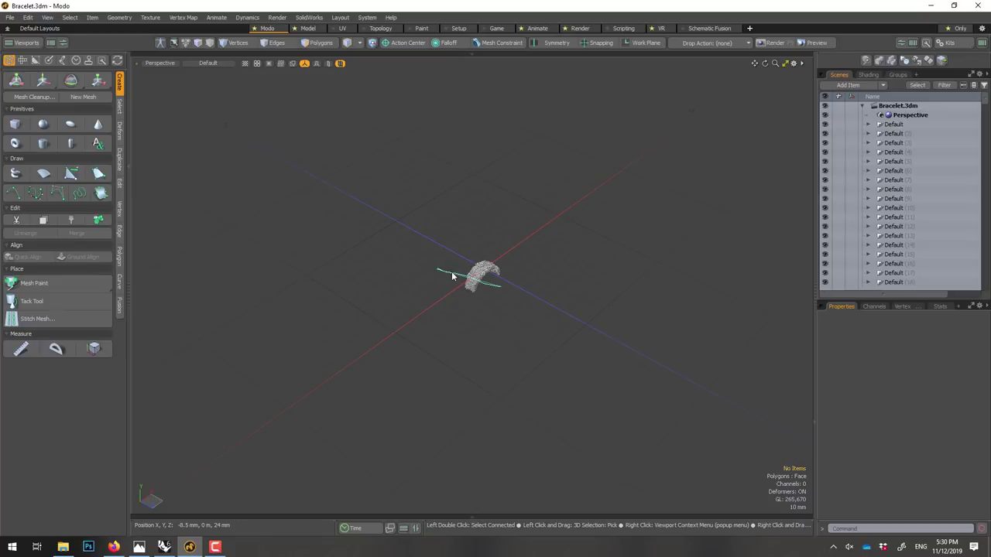
{"action": "left_click", "coordinate": [457, 261]}
{"action": "right_click", "coordinate": [395, 234]}
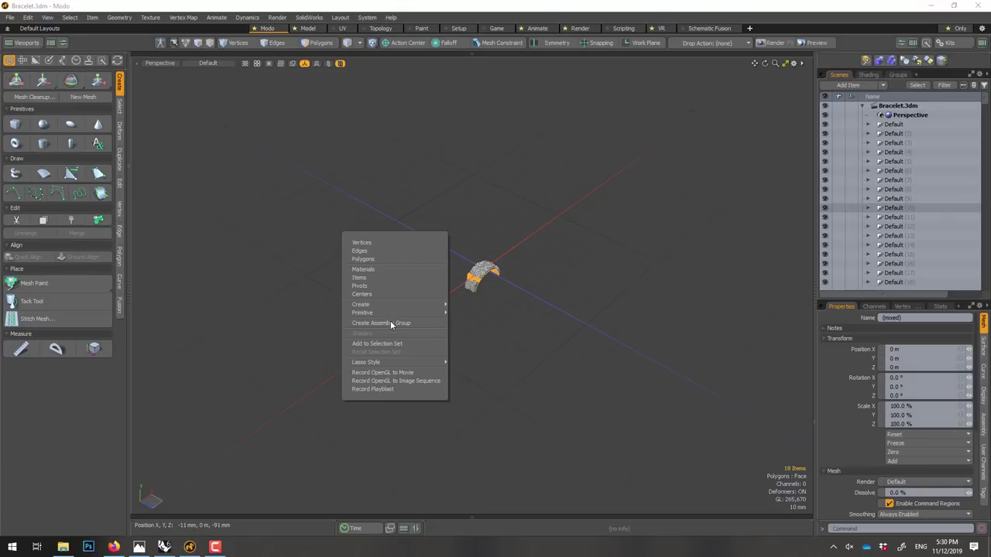
{"action": "mouse_move", "coordinate": [394, 362]}
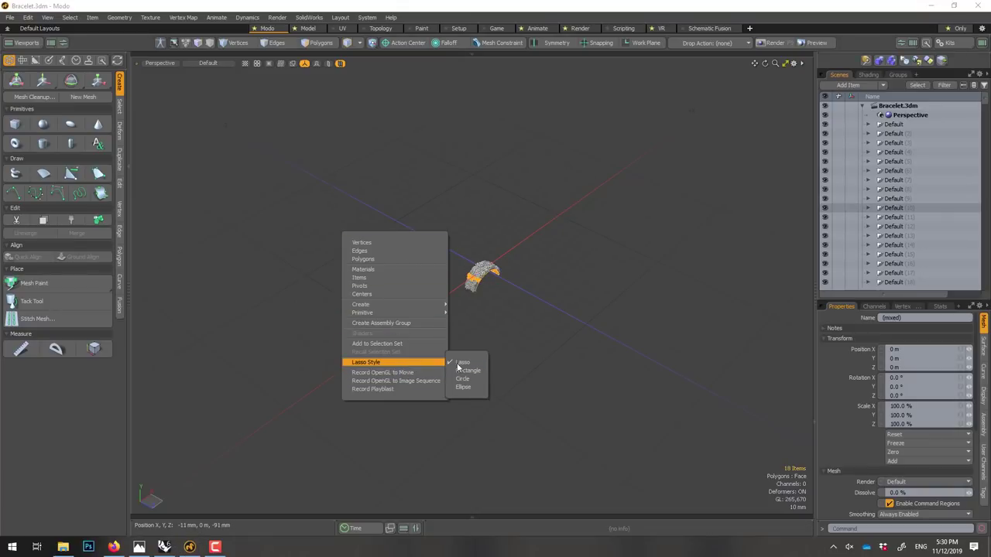
{"action": "left_click", "coordinate": [469, 372]}
Step: Orbit and pan around the bracelet, then select the single piece Mesh (78)
{"action": "mouse_move", "coordinate": [443, 315]}
{"action": "left_mouse_down", "text": "alt"}
{"action": "mouse_move", "coordinate": [480, 334]}
{"action": "mouse_move", "coordinate": [354, 309]}
{"action": "mouse_move", "coordinate": [439, 307]}
{"action": "left_mouse_up", "text": "alt"}
{"action": "scroll", "coordinate": [445, 298], "scroll_direction": "up", "scroll_amount": 2}
{"action": "scroll", "coordinate": [468, 285], "scroll_direction": "down", "scroll_amount": 1}
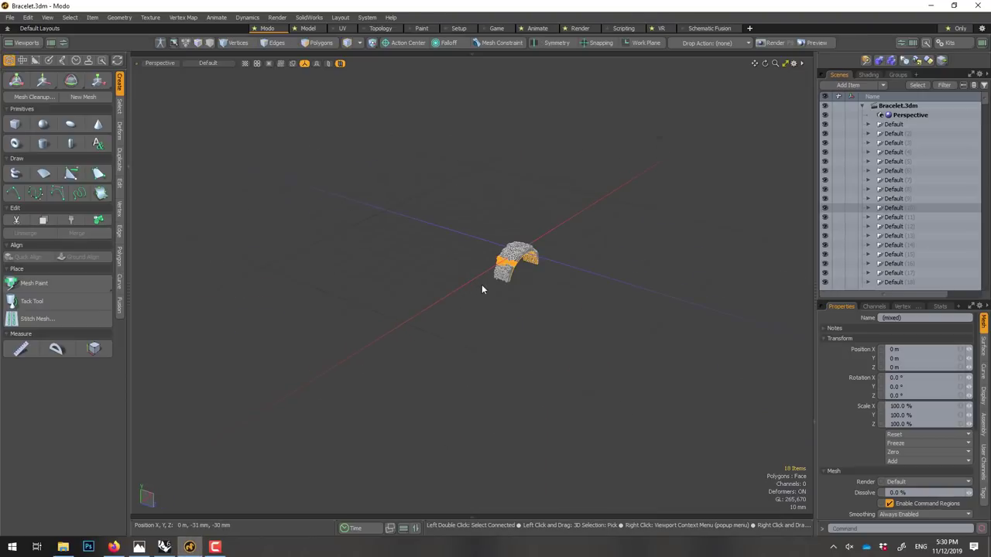
{"action": "scroll", "coordinate": [488, 279], "scroll_direction": "up", "scroll_amount": 3}
{"action": "mouse_move", "coordinate": [494, 267]}
{"action": "left_mouse_down", "text": "alt+shift"}
{"action": "mouse_move", "coordinate": [407, 292]}
{"action": "mouse_move", "coordinate": [425, 307]}
{"action": "left_mouse_up", "text": "alt+shift"}
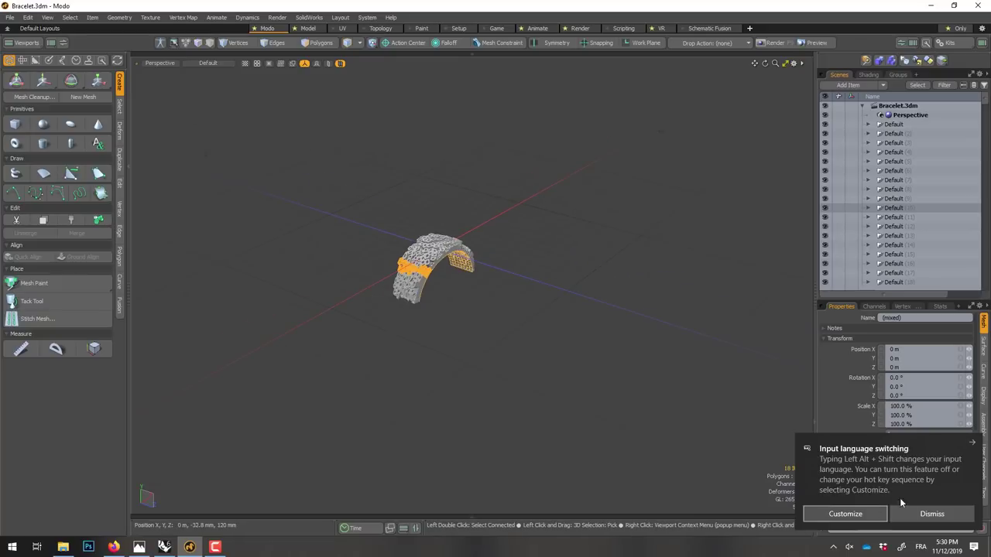
{"action": "left_click", "coordinate": [934, 514]}
{"action": "left_click", "coordinate": [462, 306]}
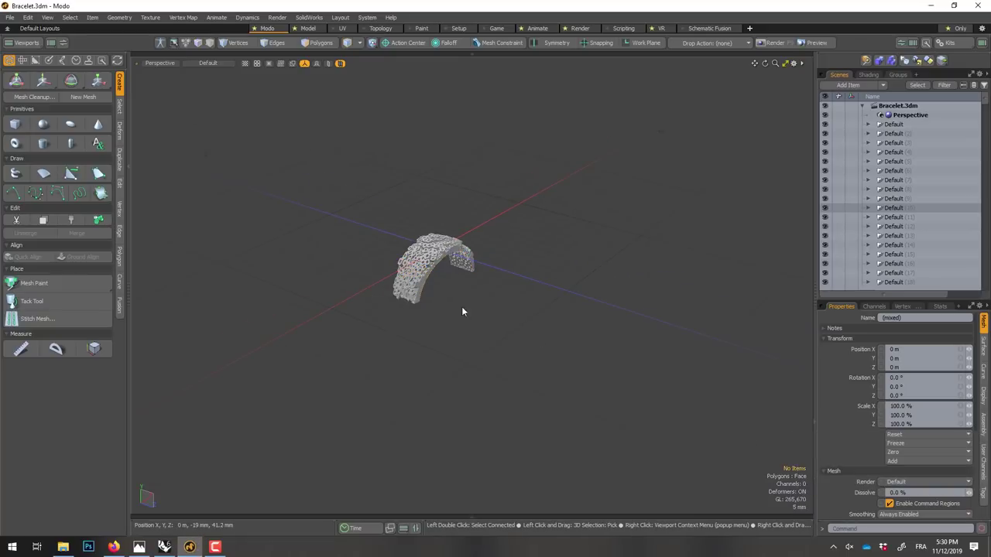
{"action": "scroll", "coordinate": [444, 300], "scroll_direction": "down", "scroll_amount": 5}
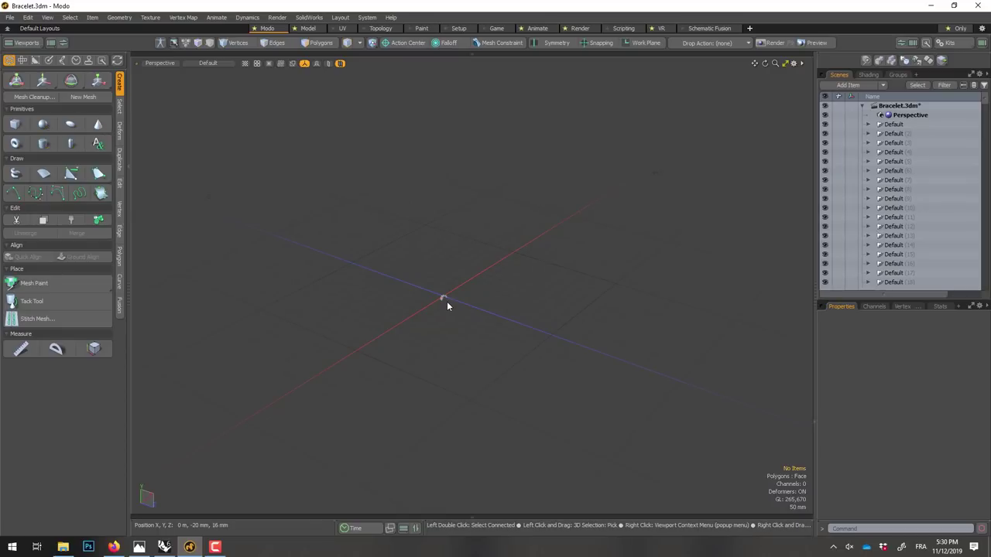
{"action": "left_click", "coordinate": [445, 304]}
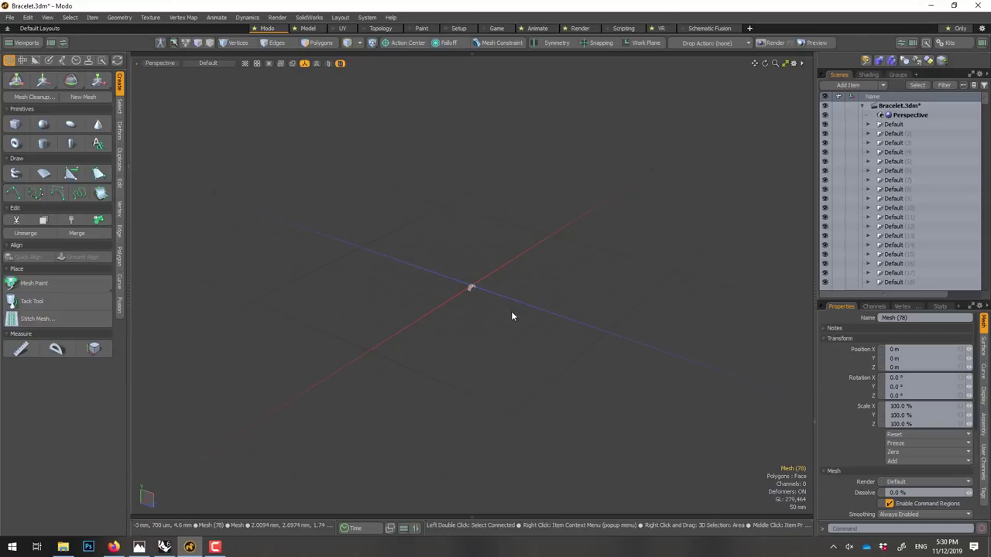
Step: Delete the bracelet's inner band mesh
{"action": "left_click", "coordinate": [367, 253]}
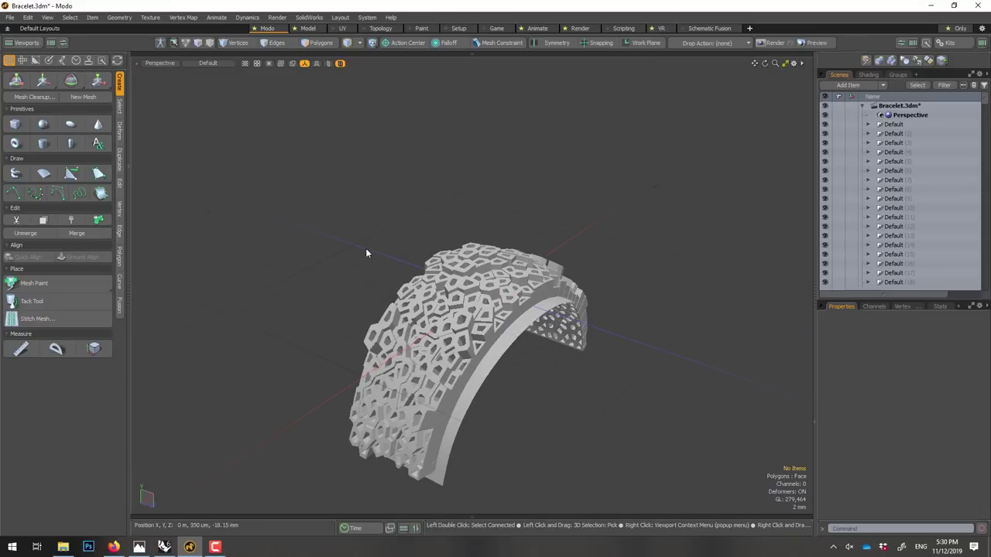
{"action": "left_click", "coordinate": [508, 348]}
{"action": "key", "text": "Delete"}
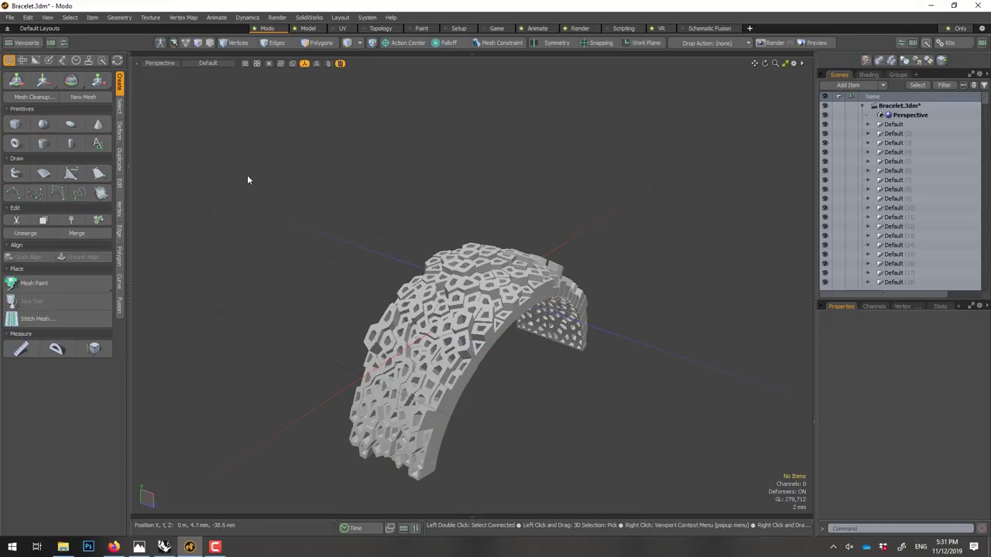
Step: Merge all the remaining bracelet pieces into one mesh with Merge Meshes
{"action": "left_click_drag", "start_coordinate": [250, 175], "coordinate": [659, 514]}
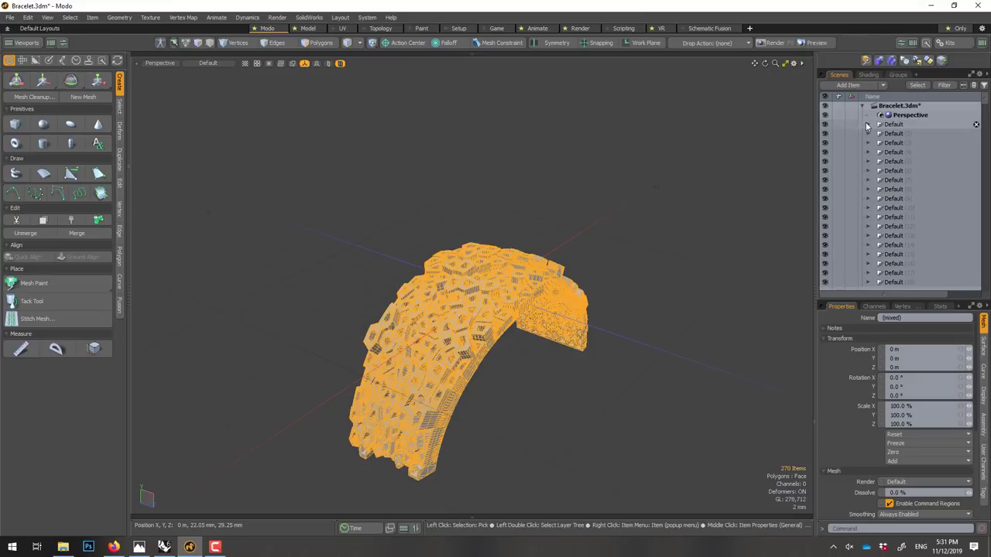
{"action": "left_click", "coordinate": [868, 123]}
{"action": "right_click", "coordinate": [889, 133]}
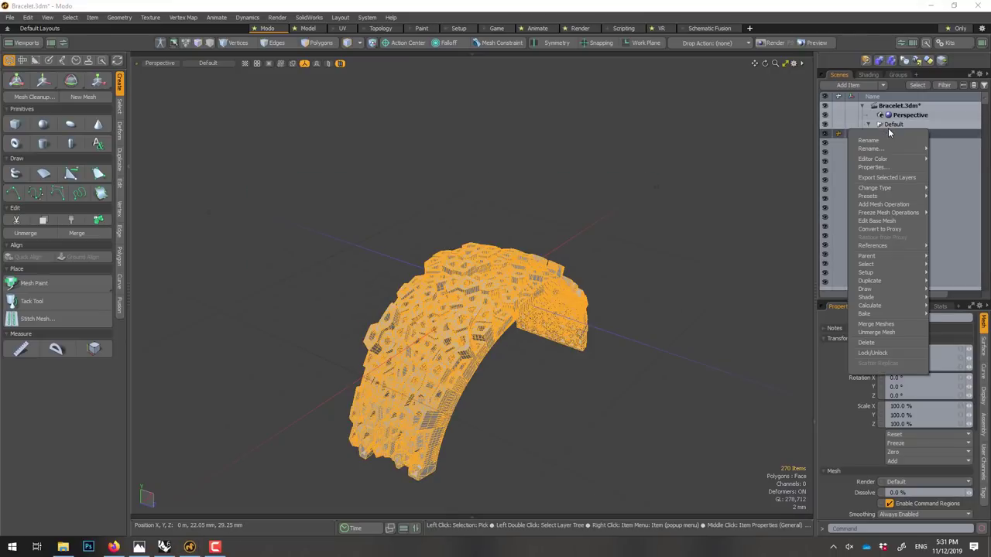
{"action": "left_click", "coordinate": [876, 323]}
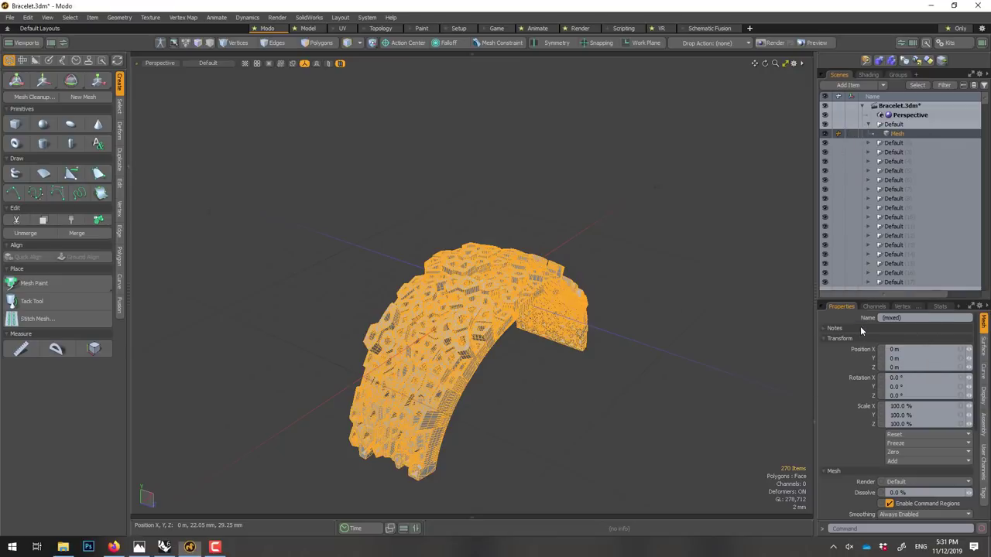
{"action": "left_click", "coordinate": [571, 263]}
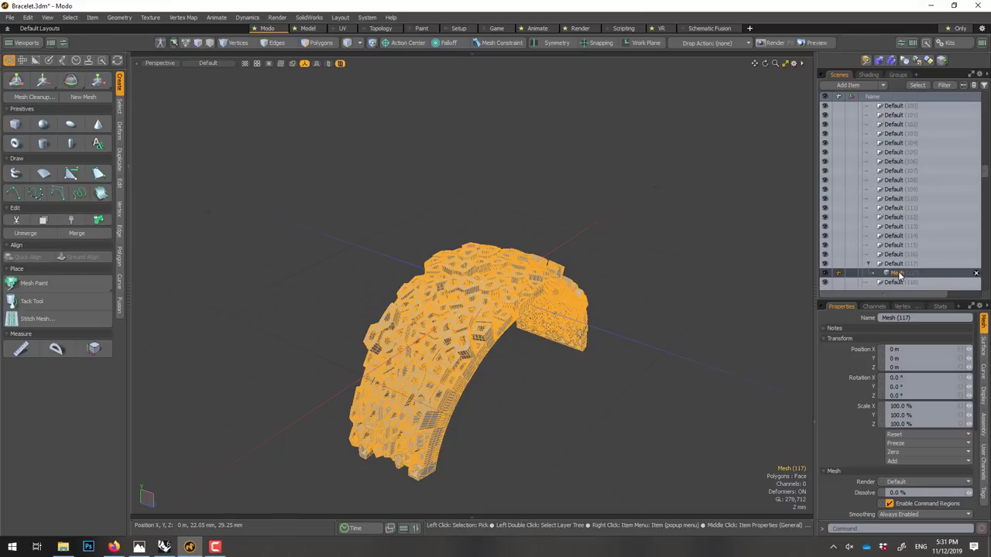
Step: Move the merged Mesh to the scene root and delete the empty Default groups
{"action": "mouse_move", "coordinate": [897, 273]}
{"action": "left_mouse_down"}
{"action": "mouse_move", "coordinate": [868, 104]}
{"action": "mouse_move", "coordinate": [879, 108]}
{"action": "left_mouse_up"}
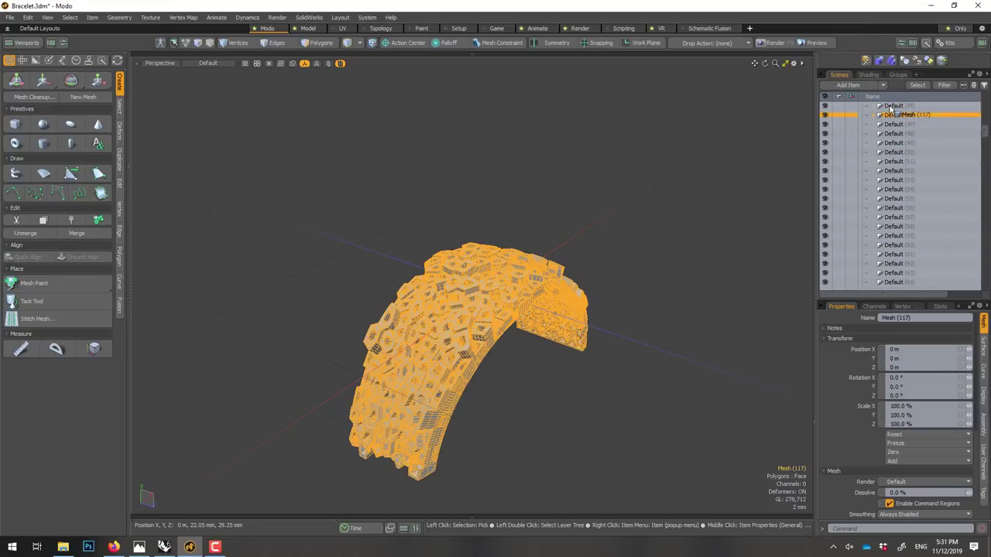
{"action": "left_click_drag", "start_coordinate": [879, 108], "coordinate": [890, 113]}
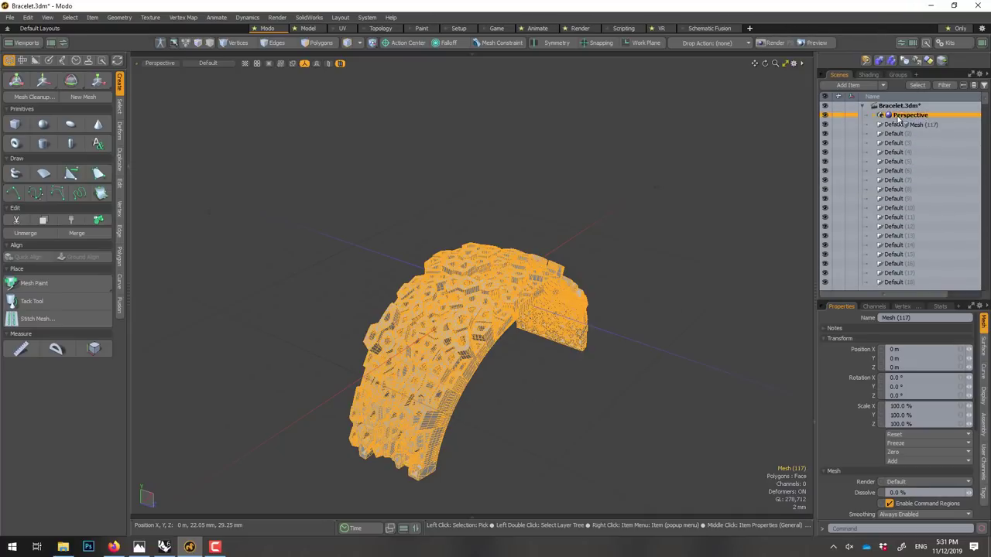
{"action": "left_click", "coordinate": [898, 135]}
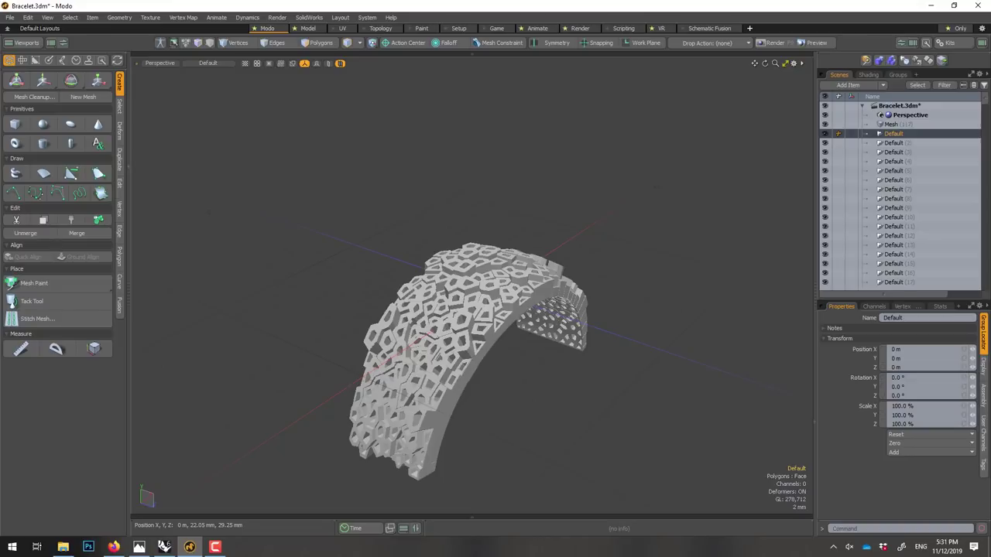
{"action": "left_click", "coordinate": [987, 143]}
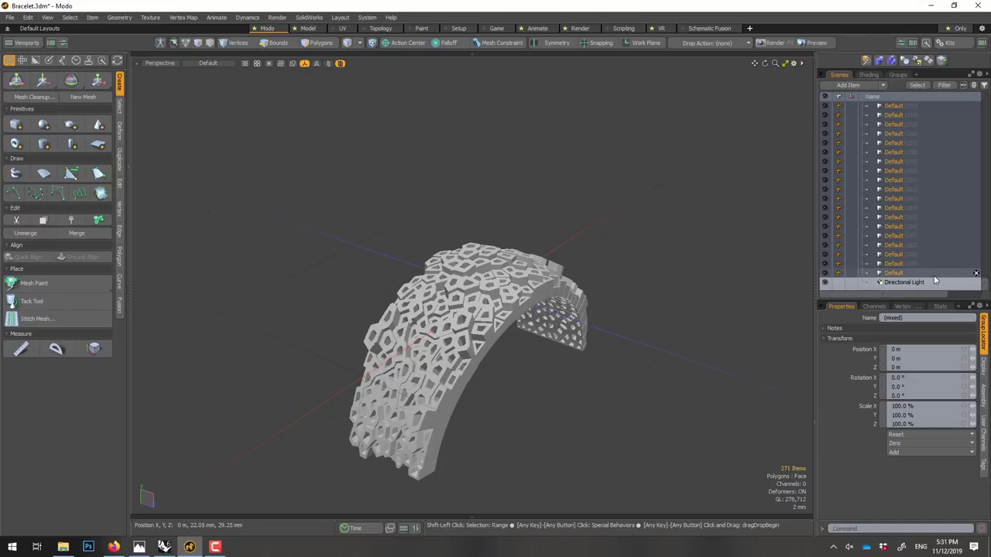
{"action": "key", "text": "Delete"}
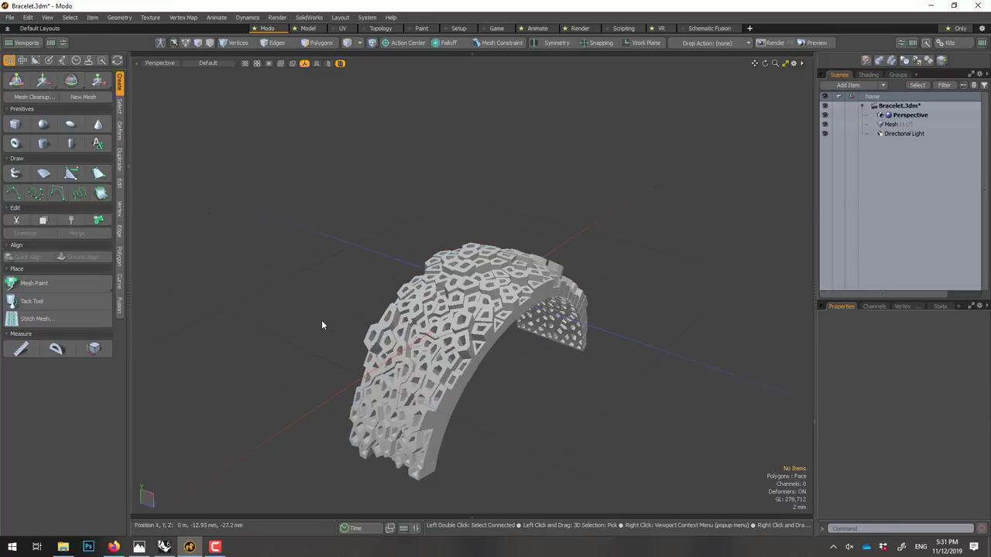
Step: Add a Plane primitive to the scene
{"action": "mouse_move", "coordinate": [321, 323]}
{"action": "left_mouse_down", "text": "alt"}
{"action": "mouse_move", "coordinate": [492, 361]}
{"action": "mouse_move", "coordinate": [407, 337]}
{"action": "left_mouse_up", "text": "alt"}
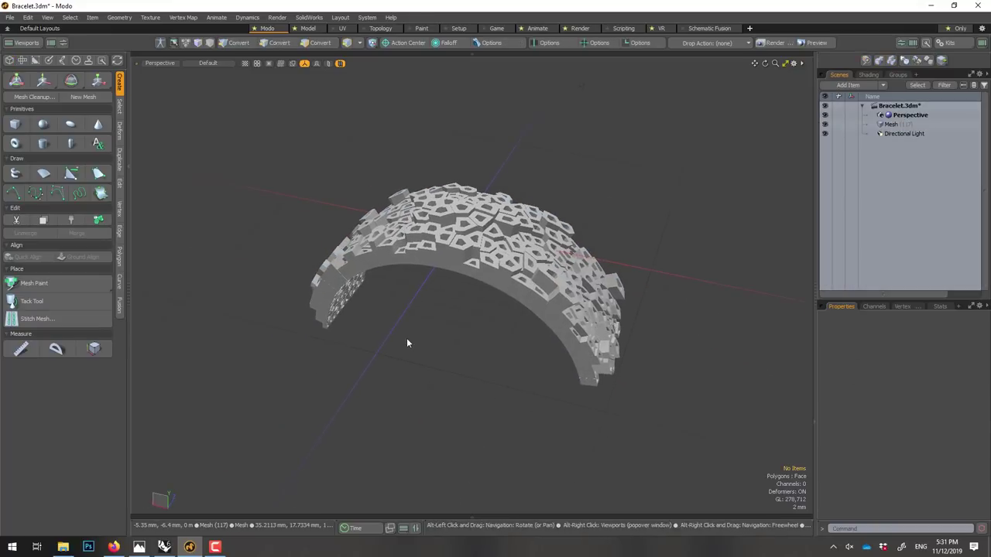
{"action": "right_click", "coordinate": [439, 314]}
{"action": "mouse_move", "coordinate": [438, 391]}
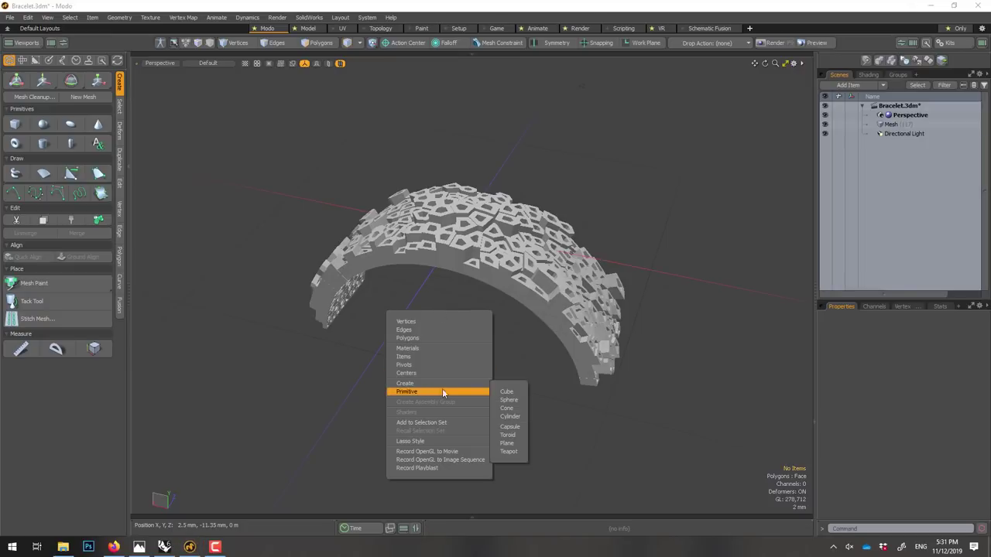
{"action": "left_click", "coordinate": [508, 444]}
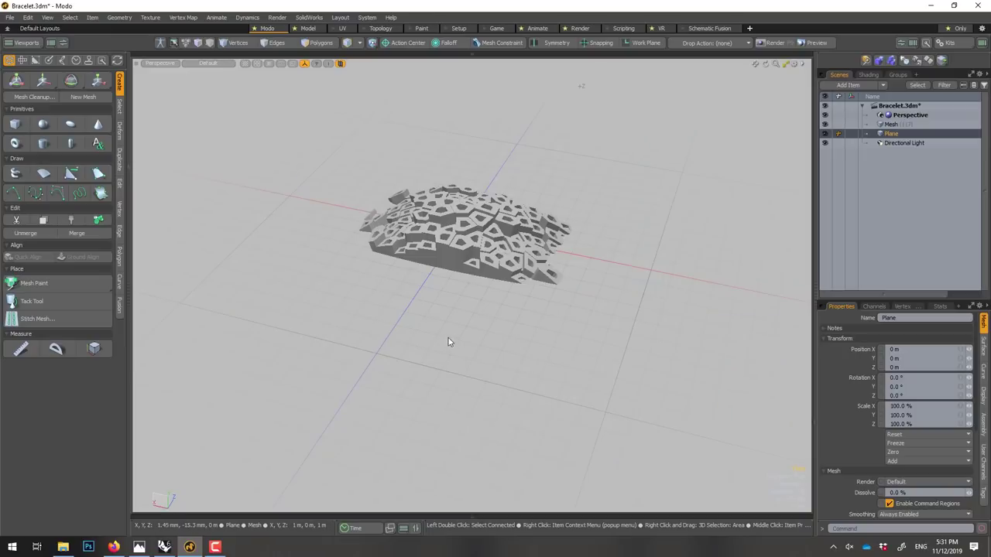
Step: Lower the plane to about -13.3 mm beneath the bracelet, then select the bracelet mesh
{"action": "key", "text": "w"}
{"action": "scroll", "coordinate": [447, 288], "scroll_direction": "down", "scroll_amount": 2}
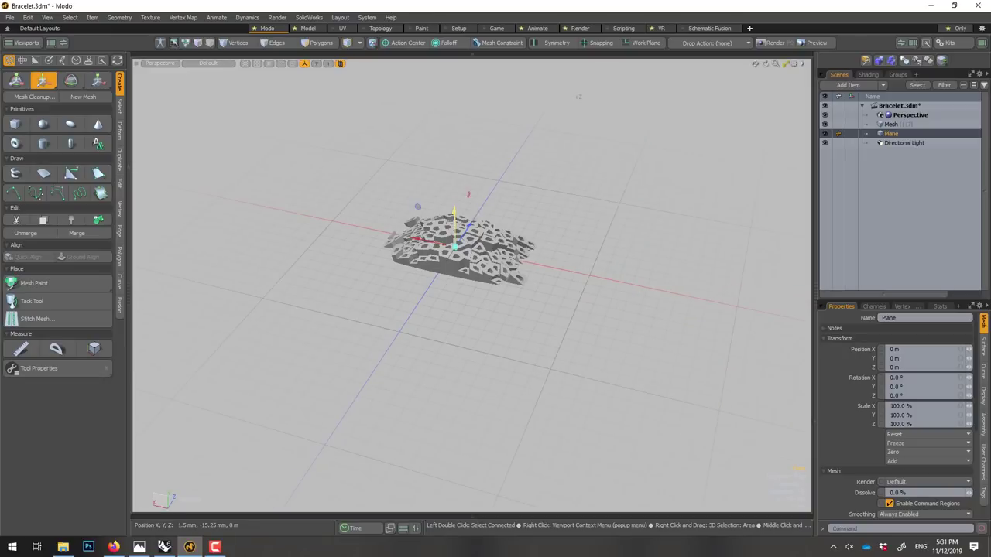
{"action": "left_click_drag", "start_coordinate": [455, 211], "coordinate": [456, 303]}
{"action": "key", "text": "q"}
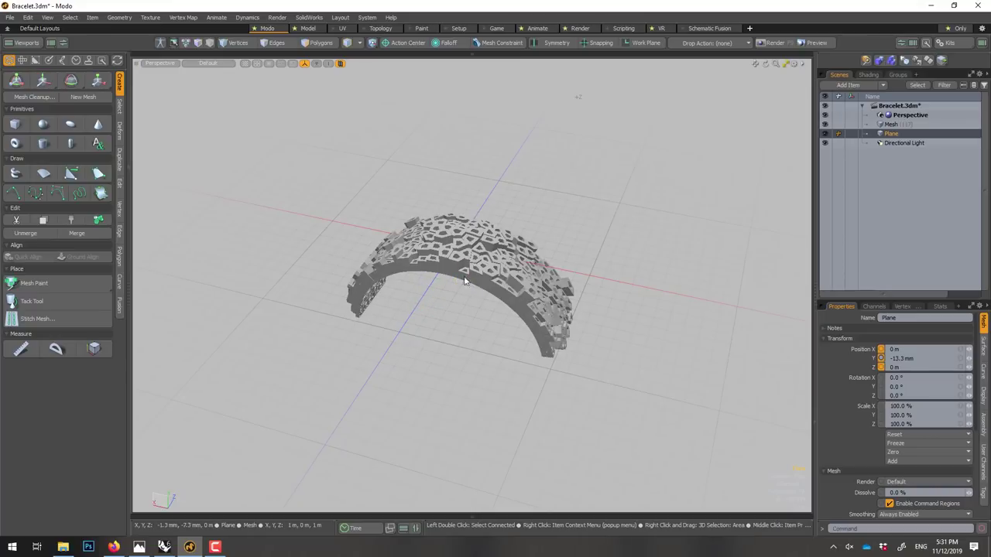
{"action": "left_click", "coordinate": [438, 266]}
{"action": "mouse_move", "coordinate": [438, 265]}
{"action": "left_mouse_down", "text": "alt"}
{"action": "mouse_move", "coordinate": [576, 269]}
{"action": "mouse_move", "coordinate": [566, 274]}
{"action": "left_mouse_up", "text": "alt"}
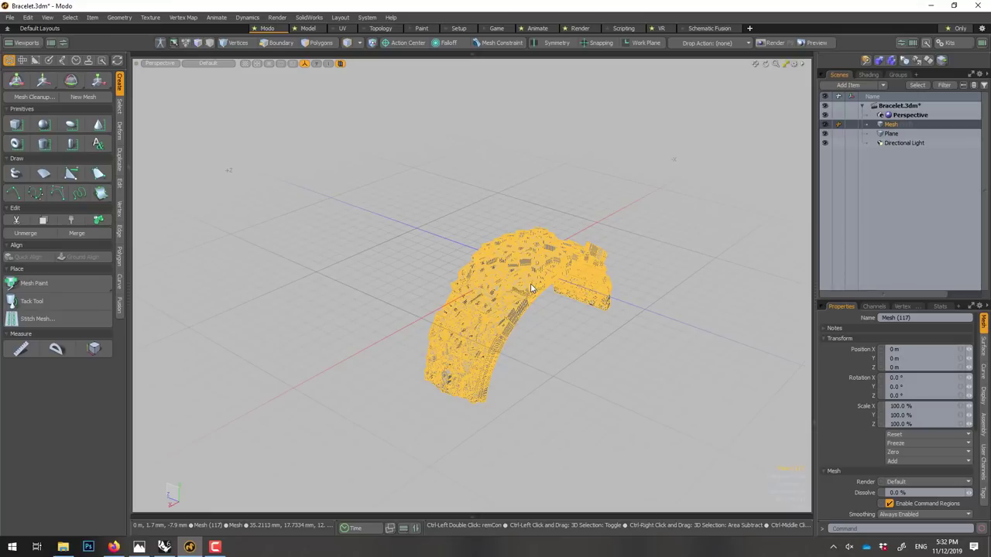
Step: Duplicate the bracelet arc with Ctrl+D and slide the copy along Z beside the original
{"action": "key", "text": "ctrl+d"}
{"action": "left_click_drag", "start_coordinate": [496, 264], "coordinate": [377, 221]}
{"action": "key", "text": "space"}
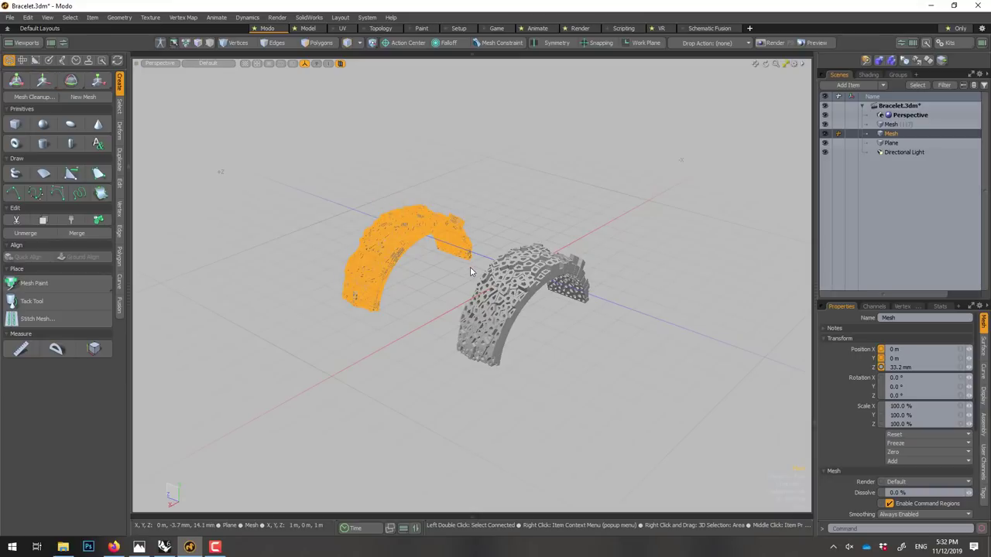
{"action": "left_click_drag", "start_coordinate": [470, 271], "coordinate": [530, 298], "text": "alt"}
{"action": "left_click", "coordinate": [569, 297]}
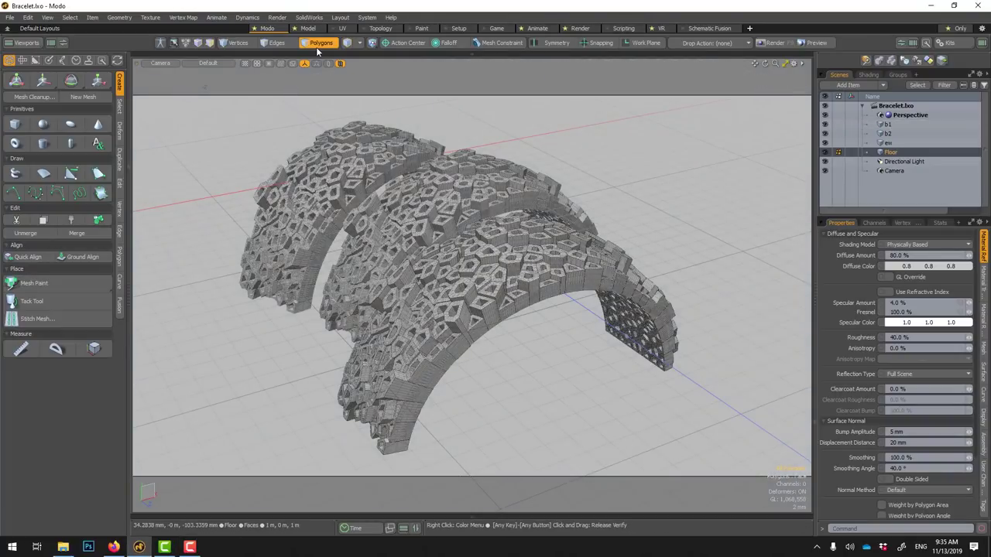
Step: Rename the front arc mesh to b3 and delete the Directional Light
{"action": "left_click", "coordinate": [315, 43]}
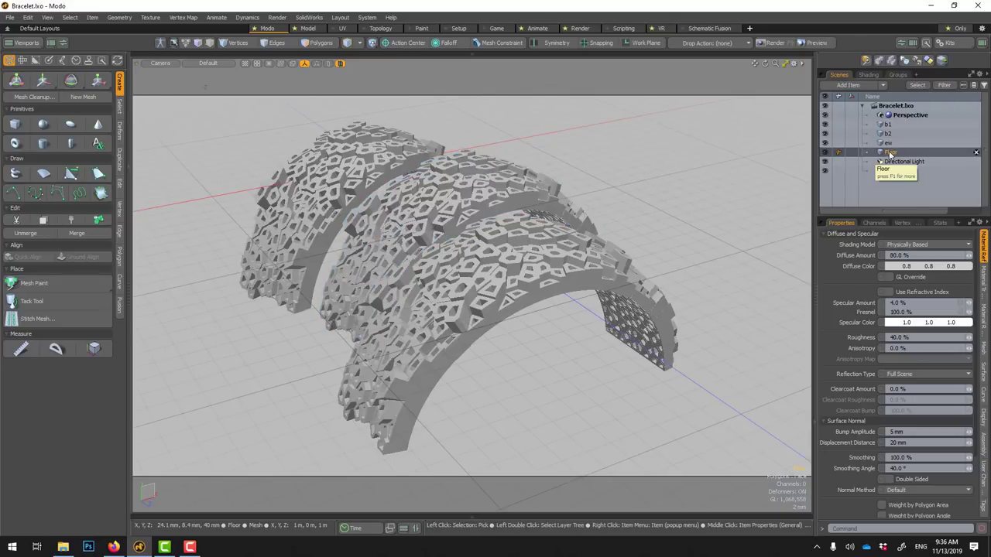
{"action": "left_click", "coordinate": [893, 144]}
{"action": "double_click", "coordinate": [874, 143]}
{"action": "type", "text": "b3"}
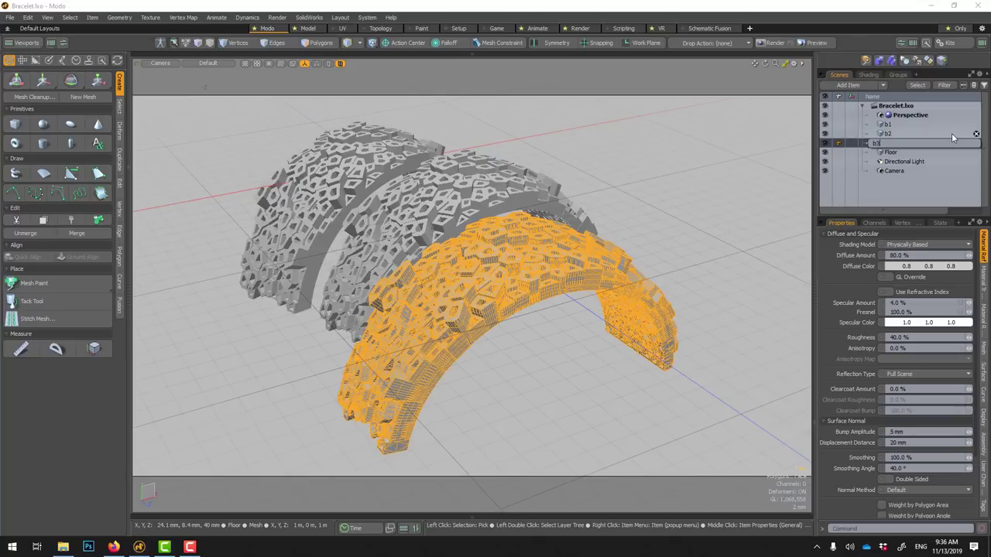
{"action": "key", "text": "Return"}
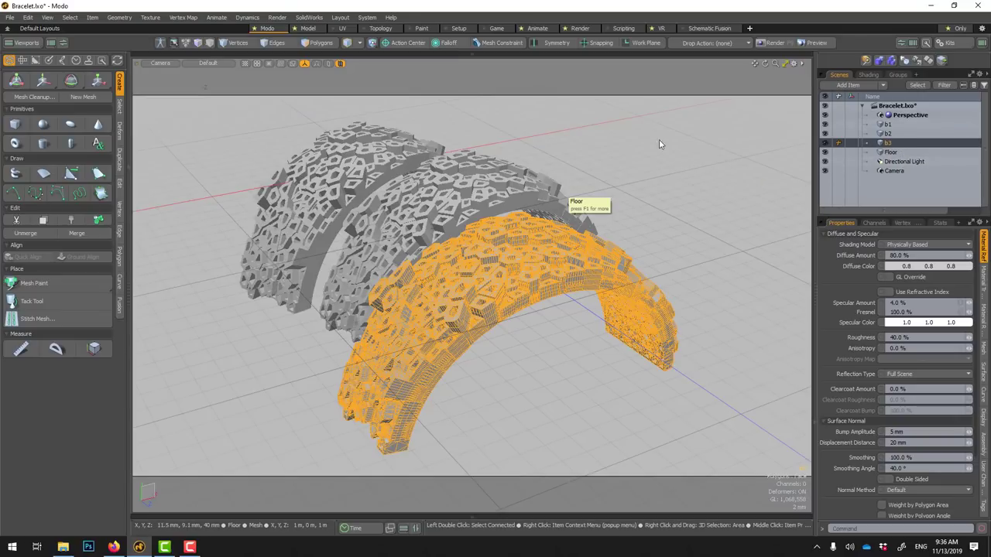
{"action": "left_click", "coordinate": [902, 162]}
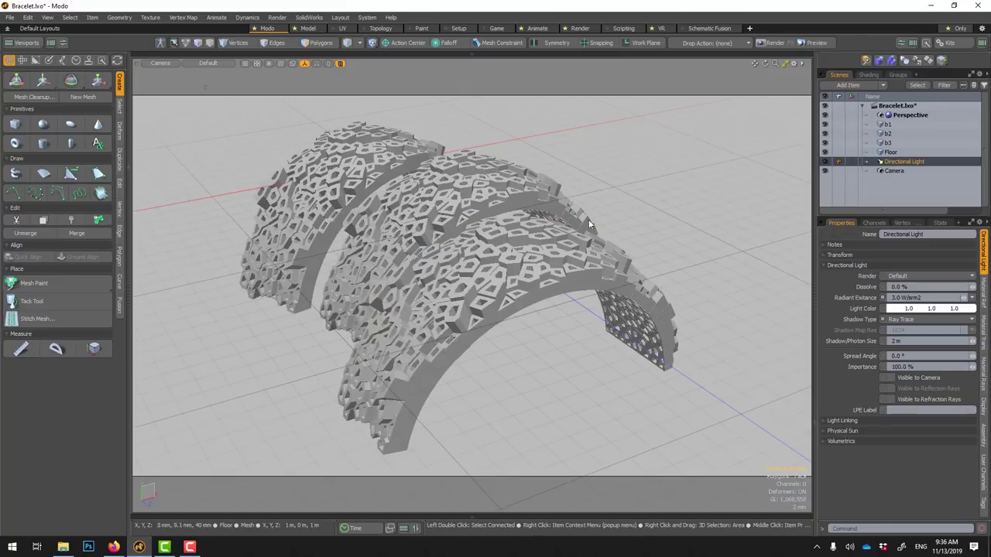
{"action": "key", "text": "Delete"}
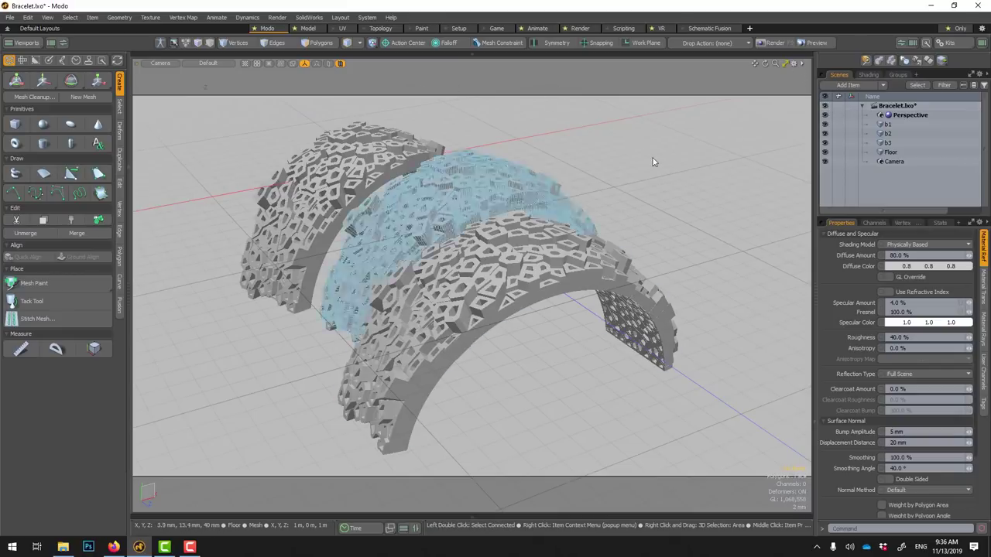
Step: Start a live Preview render of the three arcs
{"action": "left_click", "coordinate": [795, 66]}
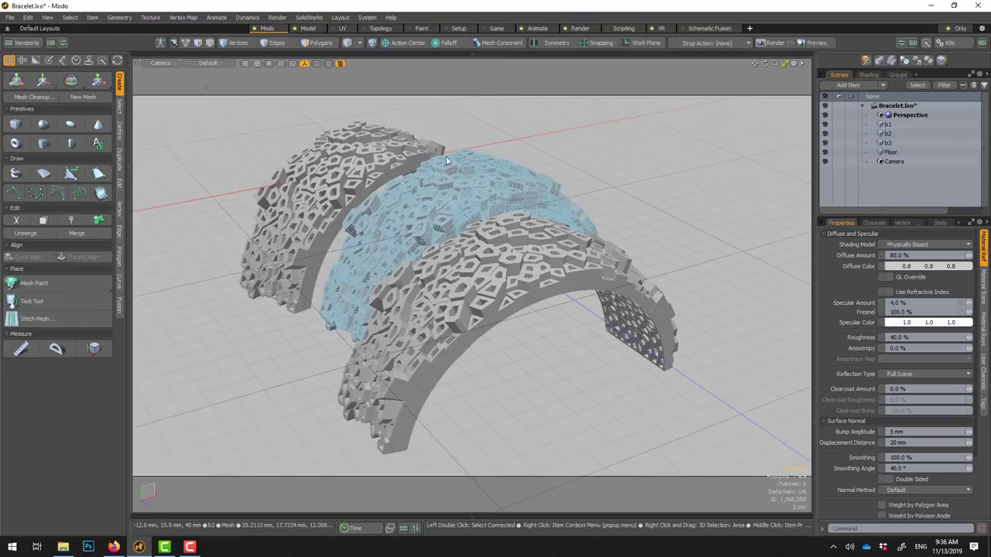
{"action": "key", "text": "F8"}
{"action": "left_click", "coordinate": [430, 255]}
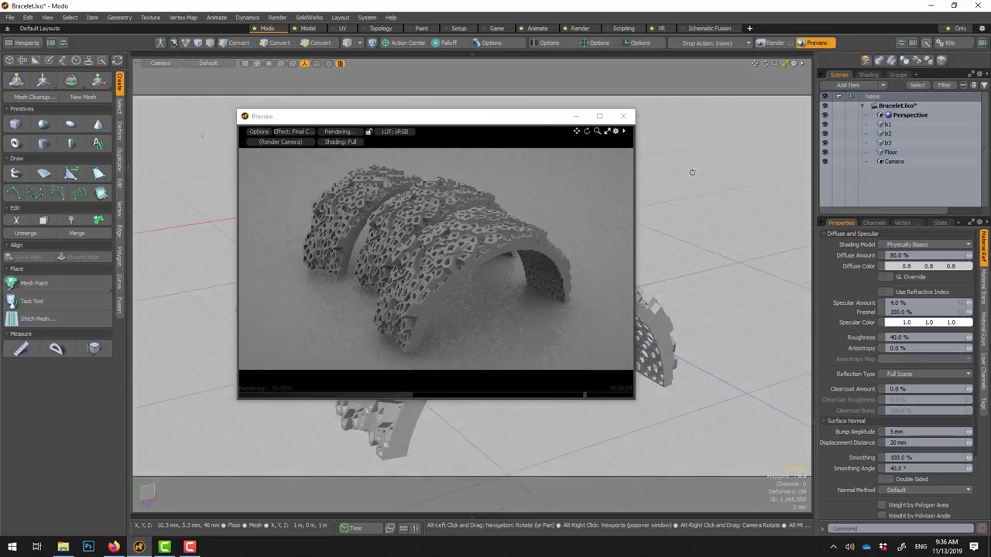
Step: Set the Preview to render through the scene Camera
{"action": "left_click_drag", "start_coordinate": [686, 204], "coordinate": [602, 190], "text": "alt"}
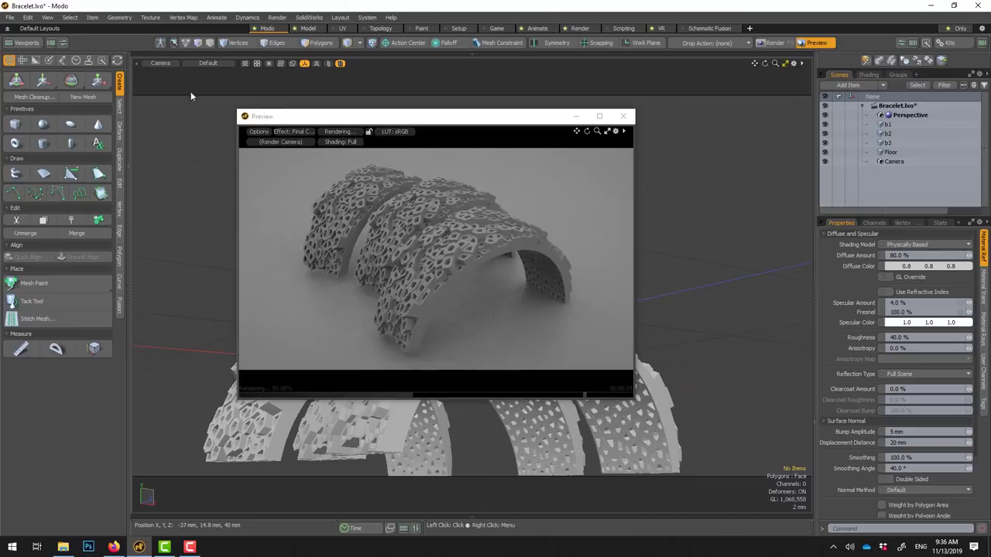
{"action": "left_click", "coordinate": [262, 141]}
{"action": "left_click", "coordinate": [260, 168]}
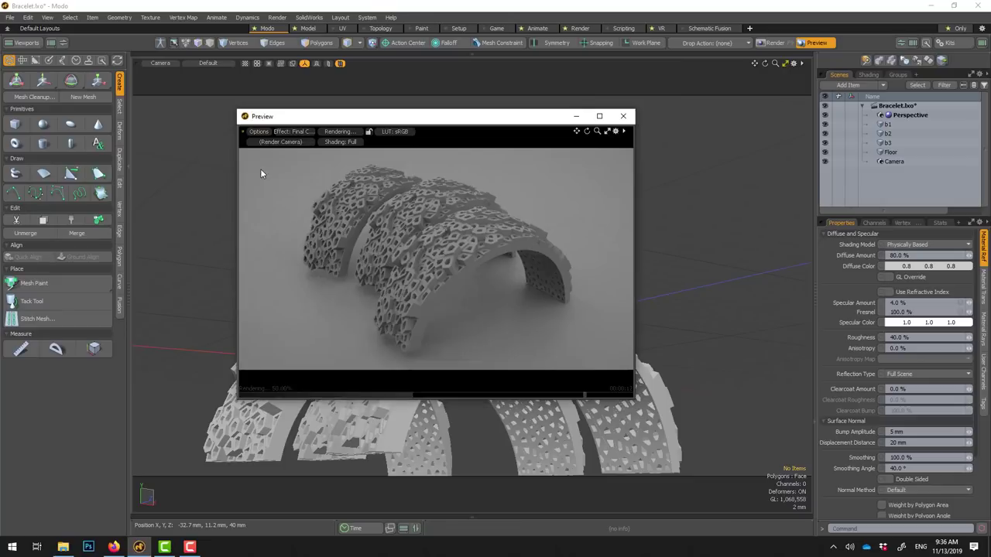
{"action": "mouse_move", "coordinate": [728, 244]}
{"action": "left_mouse_down", "text": "alt"}
{"action": "mouse_move", "coordinate": [728, 231]}
{"action": "mouse_move", "coordinate": [589, 232]}
{"action": "left_mouse_up", "text": "alt"}
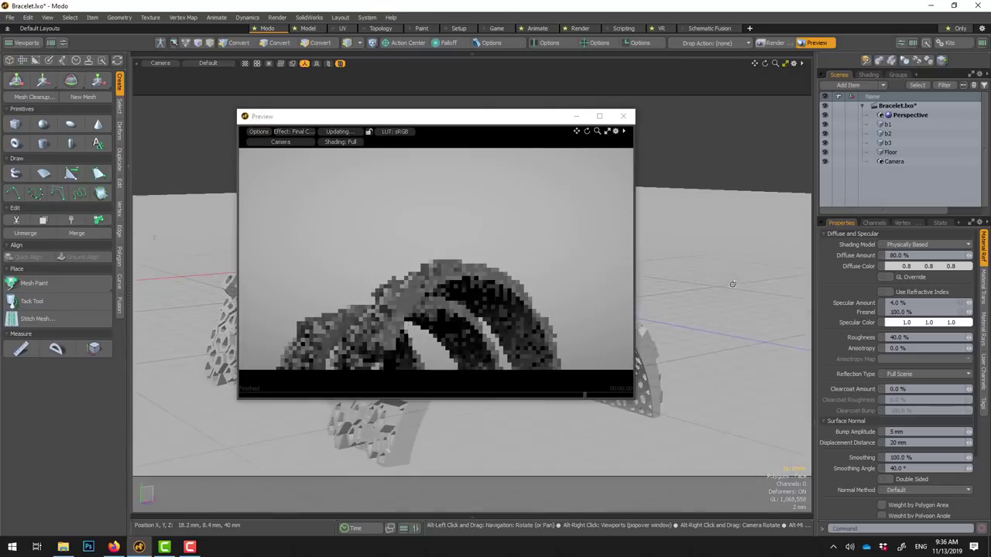
Step: Orbit to a high top-down view and shrink the Preview window into the top-left corner
{"action": "left_click", "coordinate": [92, 17]}
{"action": "mouse_move", "coordinate": [110, 35]}
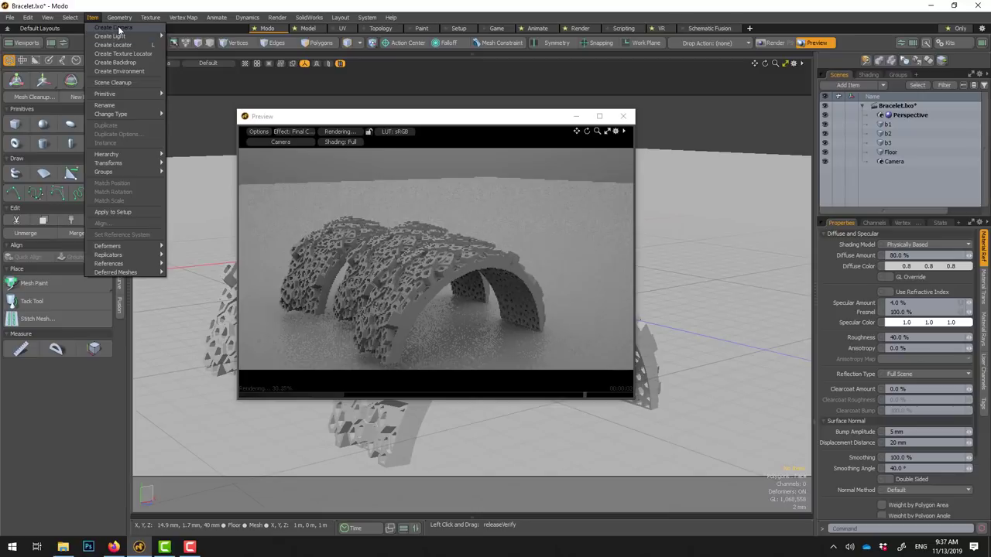
{"action": "mouse_move", "coordinate": [695, 235]}
{"action": "left_mouse_down", "text": "alt"}
{"action": "mouse_move", "coordinate": [699, 262]}
{"action": "mouse_move", "coordinate": [531, 207]}
{"action": "left_mouse_up", "text": "alt"}
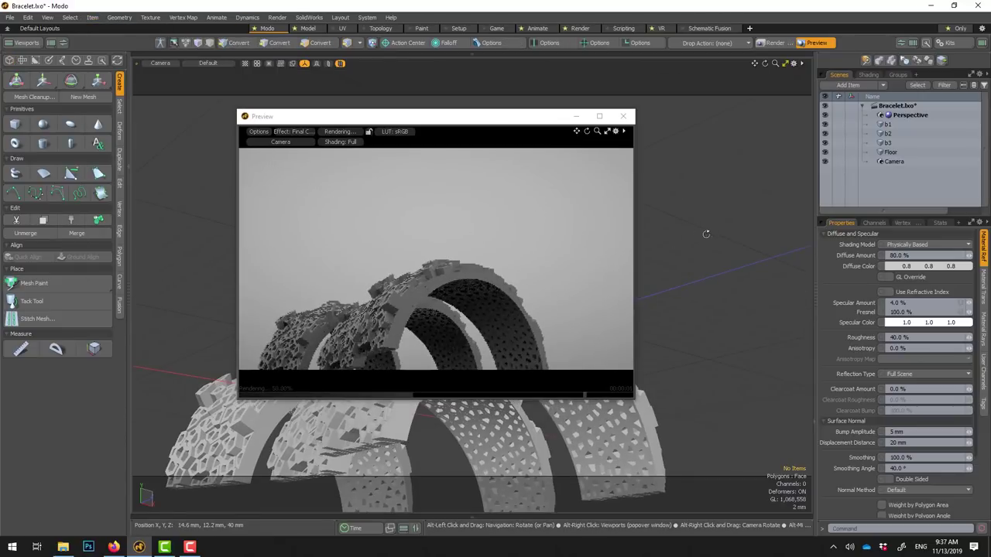
{"action": "mouse_move", "coordinate": [705, 230]}
{"action": "left_mouse_down", "text": "alt"}
{"action": "mouse_move", "coordinate": [683, 308]}
{"action": "mouse_move", "coordinate": [582, 225]}
{"action": "left_mouse_up", "text": "alt"}
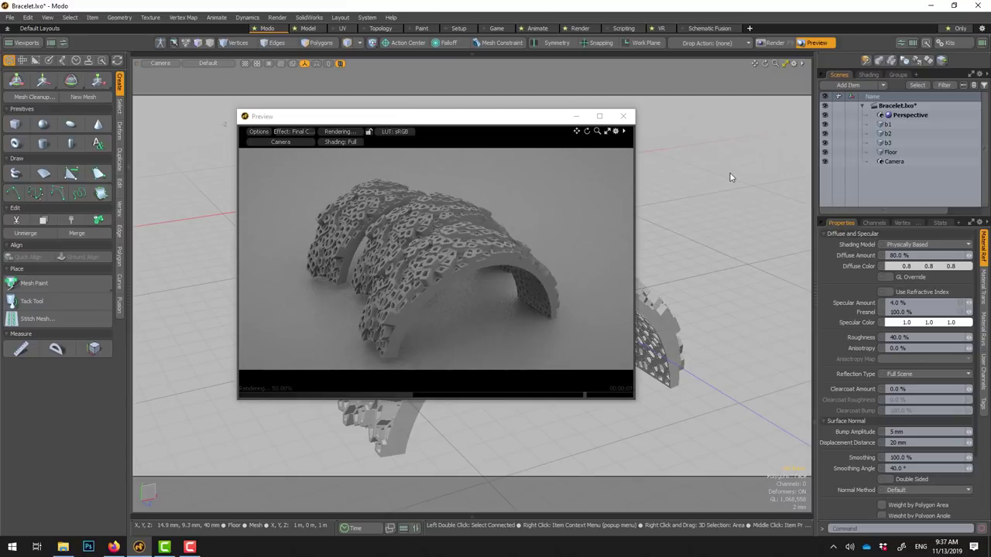
{"action": "mouse_move", "coordinate": [712, 186]}
{"action": "left_mouse_down", "text": "alt"}
{"action": "mouse_move", "coordinate": [750, 171]}
{"action": "mouse_move", "coordinate": [759, 138]}
{"action": "mouse_move", "coordinate": [755, 147]}
{"action": "left_mouse_up", "text": "alt"}
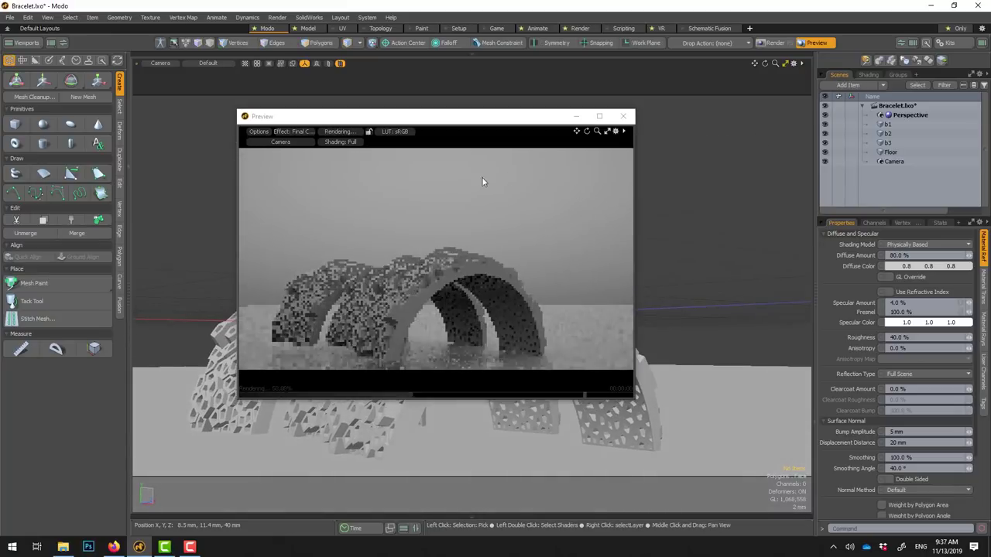
{"action": "mouse_move", "coordinate": [703, 192]}
{"action": "left_mouse_down", "text": "alt"}
{"action": "mouse_move", "coordinate": [686, 247]}
{"action": "mouse_move", "coordinate": [707, 237]}
{"action": "left_mouse_up", "text": "alt"}
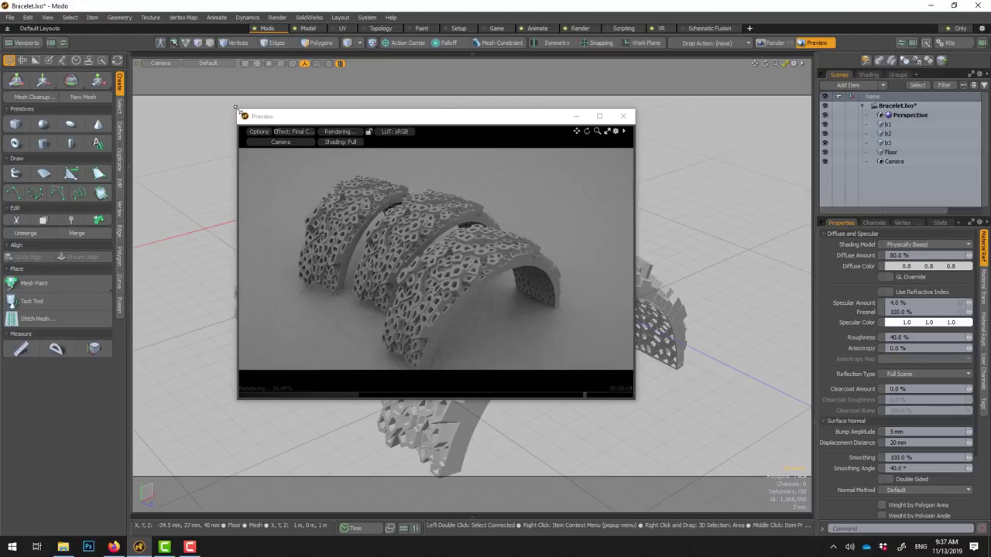
{"action": "left_click_drag", "start_coordinate": [236, 109], "coordinate": [421, 239]}
{"action": "left_click_drag", "start_coordinate": [480, 241], "coordinate": [167, 89]}
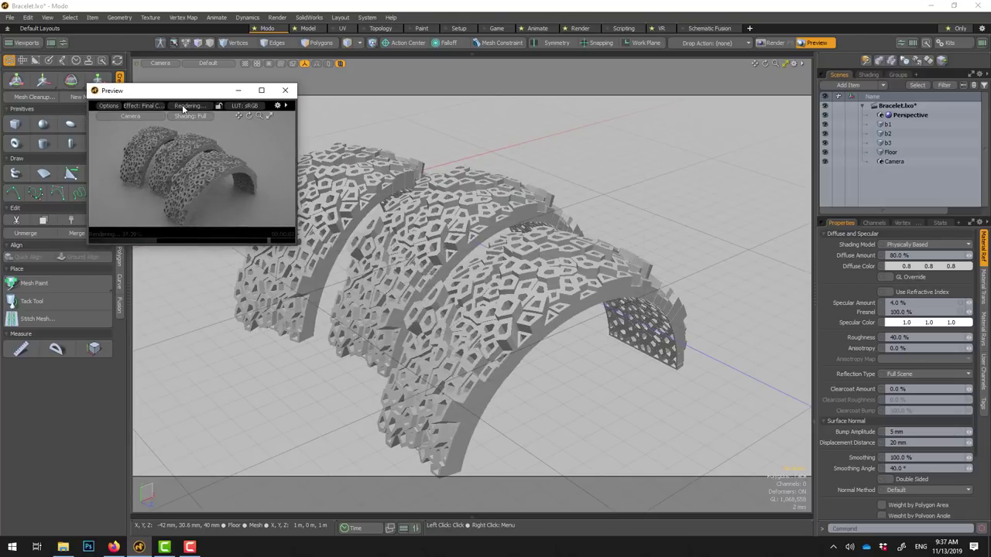
Step: Add an Area Light to the scene
{"action": "left_click", "coordinate": [90, 18]}
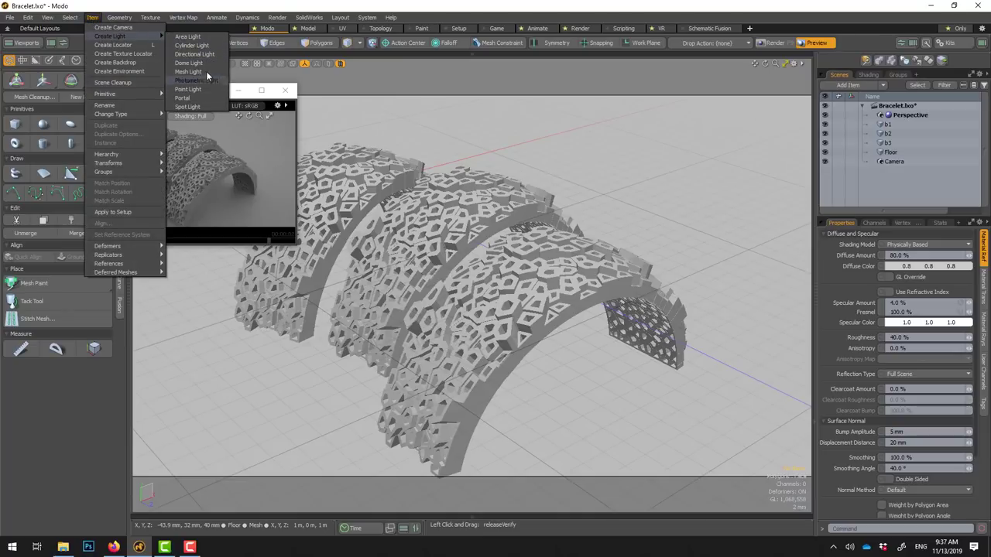
{"action": "left_click", "coordinate": [415, 164]}
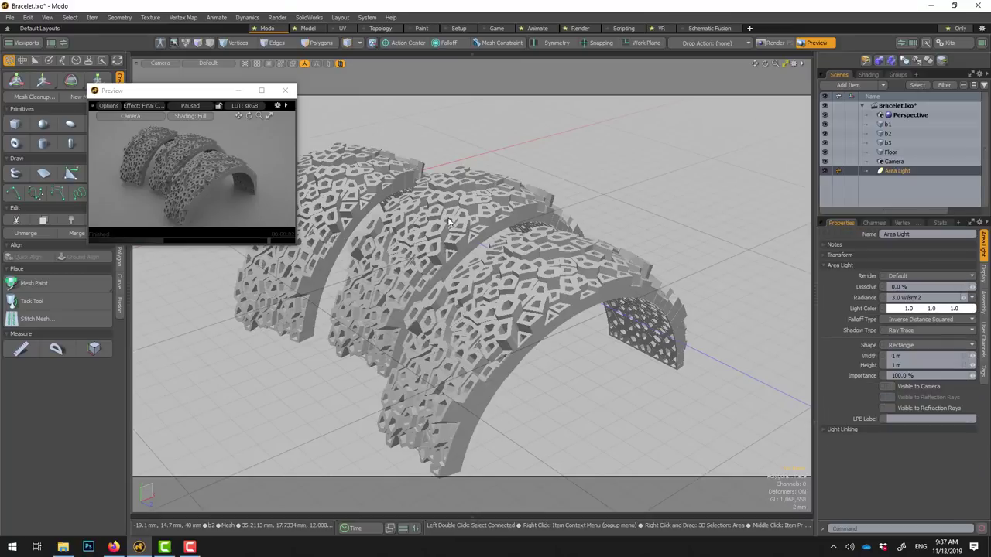
{"action": "scroll", "coordinate": [452, 217], "scroll_direction": "down", "scroll_amount": 2}
{"action": "scroll", "coordinate": [452, 217], "scroll_direction": "down", "scroll_amount": 2}
{"action": "scroll", "coordinate": [453, 223], "scroll_direction": "down", "scroll_amount": 2}
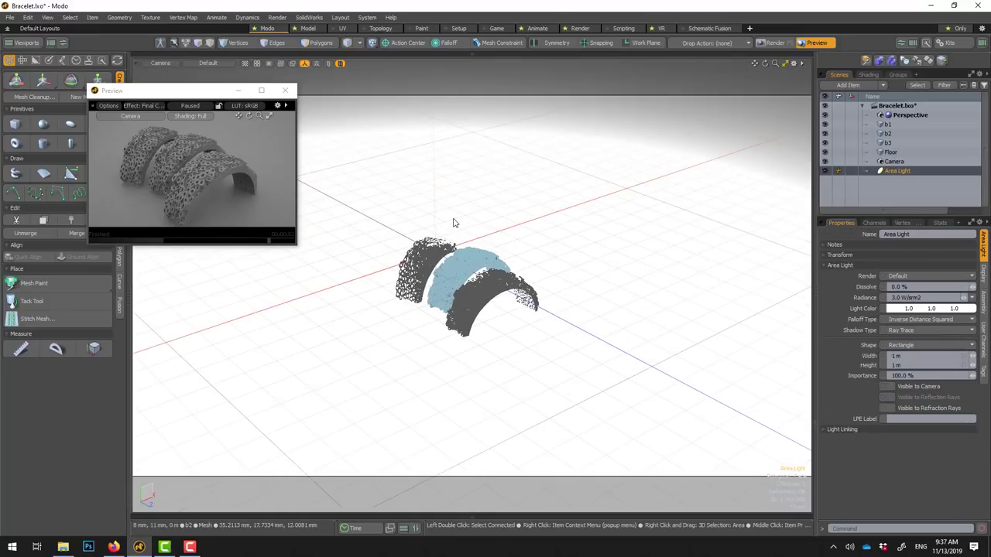
{"action": "scroll", "coordinate": [453, 223], "scroll_direction": "down", "scroll_amount": 2}
{"action": "scroll", "coordinate": [454, 223], "scroll_direction": "down", "scroll_amount": 2}
{"action": "scroll", "coordinate": [454, 223], "scroll_direction": "down", "scroll_amount": 2}
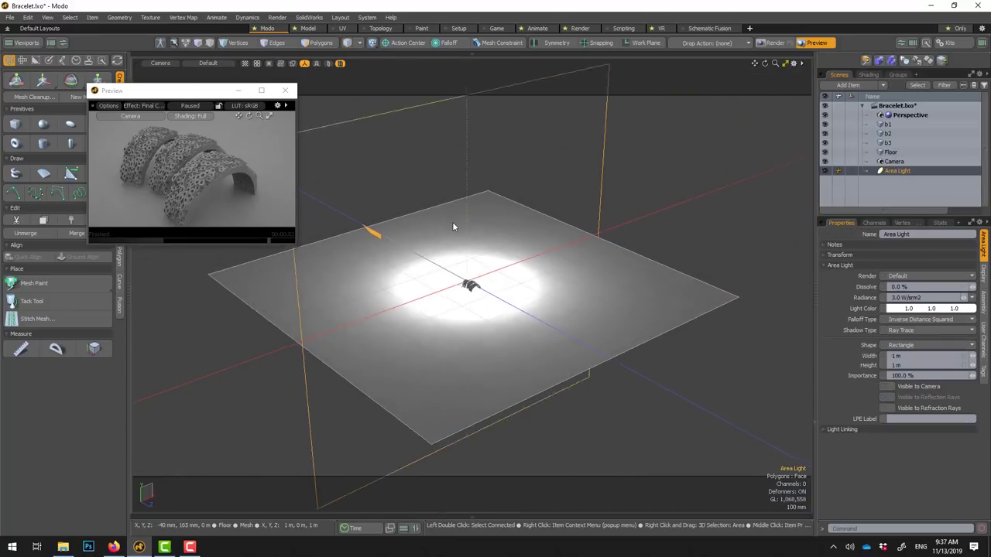
{"action": "left_click_drag", "start_coordinate": [454, 221], "coordinate": [656, 207], "text": "alt"}
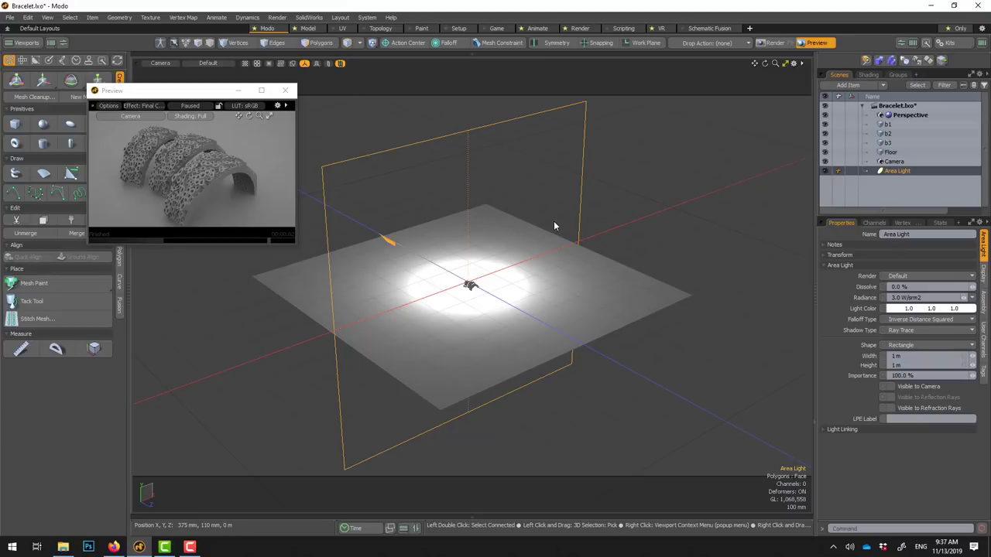
Step: Resize the area light to 165 × 55 mm and raise it above the floor
{"action": "key", "text": "y"}
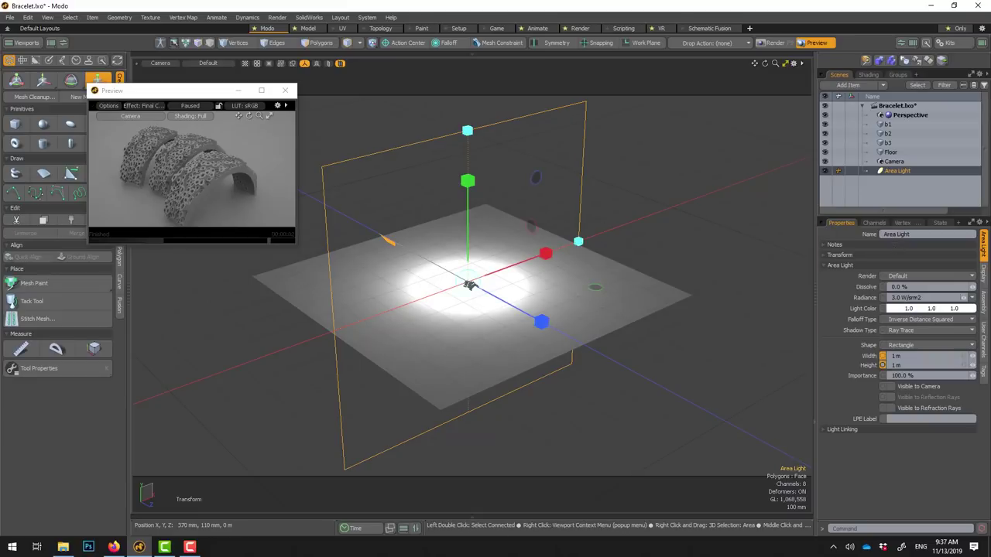
{"action": "left_click_drag", "start_coordinate": [467, 130], "coordinate": [532, 376]}
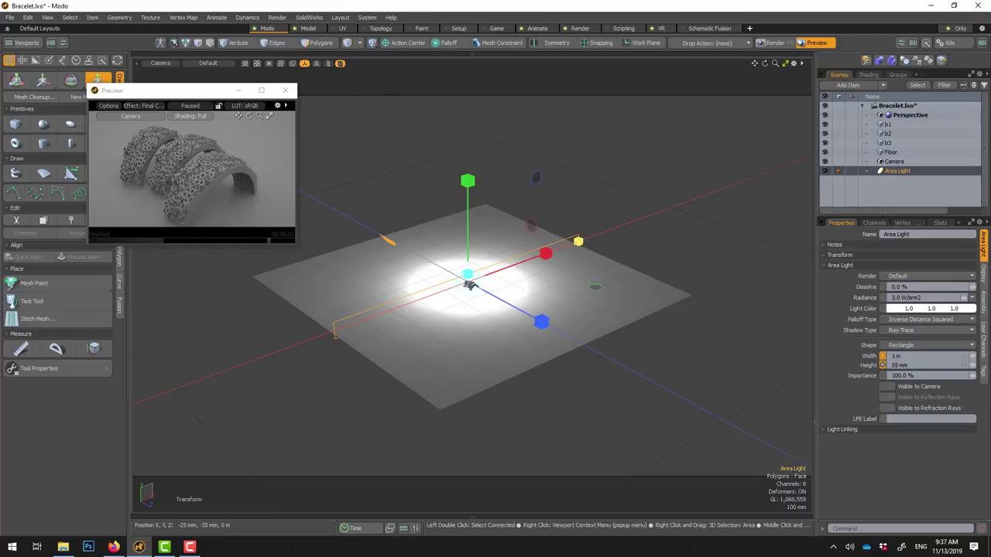
{"action": "left_click_drag", "start_coordinate": [581, 243], "coordinate": [550, 253]}
{"action": "key", "text": "w"}
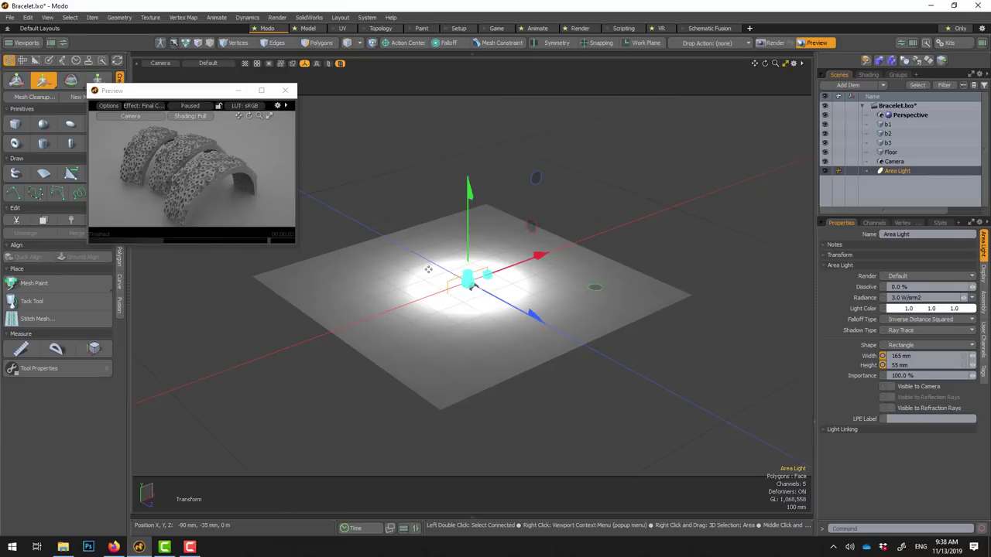
{"action": "left_click_drag", "start_coordinate": [468, 273], "coordinate": [471, 285]}
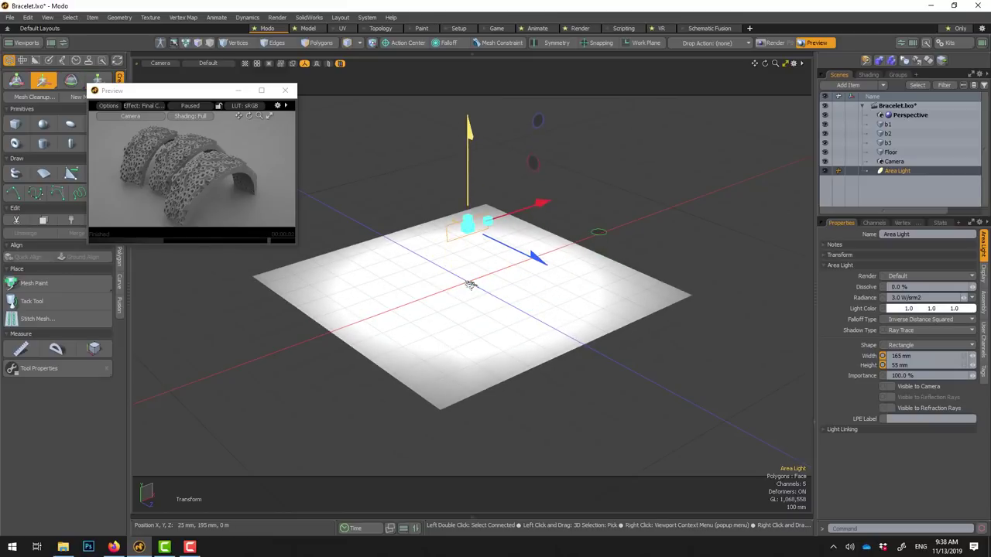
Step: Tilt the area light by about -67° to face the bracelet arcs
{"action": "key", "text": "e"}
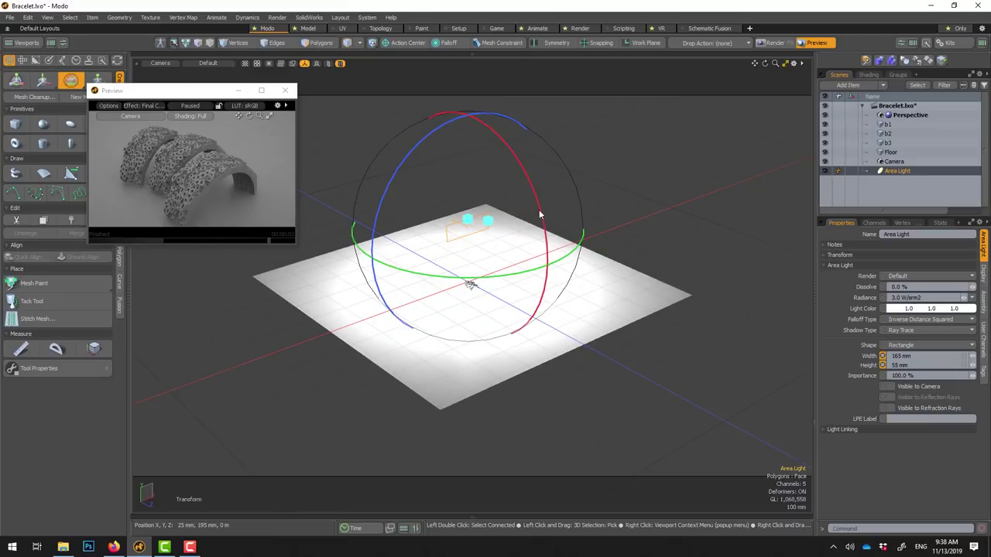
{"action": "left_click_drag", "start_coordinate": [539, 214], "coordinate": [464, 124]}
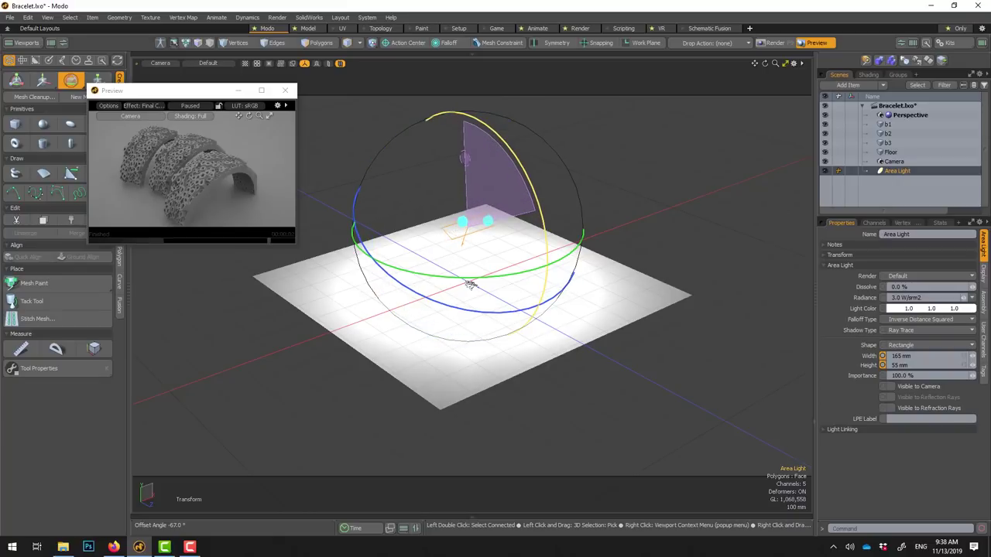
{"action": "mouse_move", "coordinate": [464, 159]}
{"action": "left_mouse_down"}
{"action": "mouse_move", "coordinate": [456, 181]}
{"action": "mouse_move", "coordinate": [507, 266]}
{"action": "left_mouse_up"}
{"action": "key", "text": "w"}
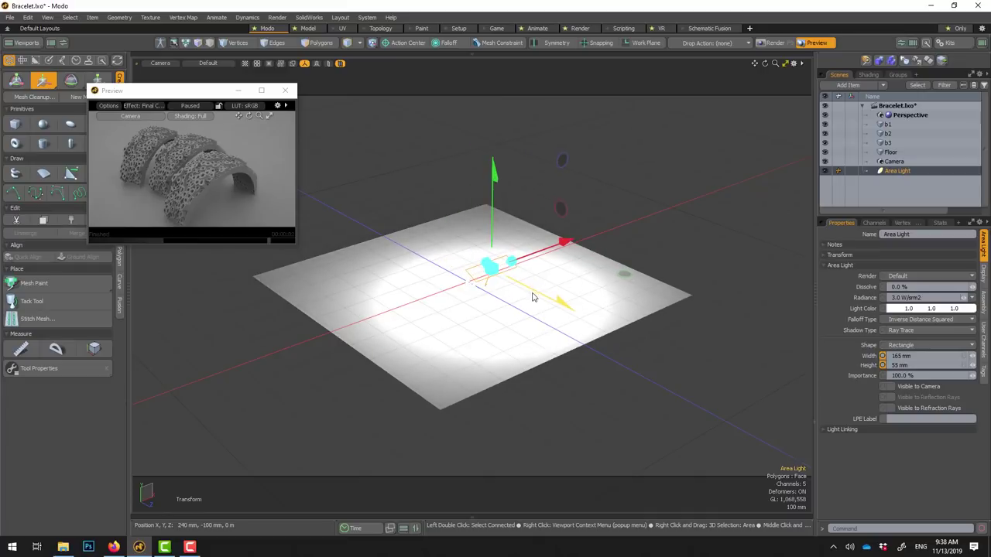
{"action": "scroll", "coordinate": [507, 281], "scroll_direction": "up", "scroll_amount": 2}
{"action": "scroll", "coordinate": [505, 279], "scroll_direction": "up", "scroll_amount": 3}
{"action": "scroll", "coordinate": [503, 279], "scroll_direction": "up", "scroll_amount": 2}
{"action": "scroll", "coordinate": [511, 271], "scroll_direction": "up", "scroll_amount": 3}
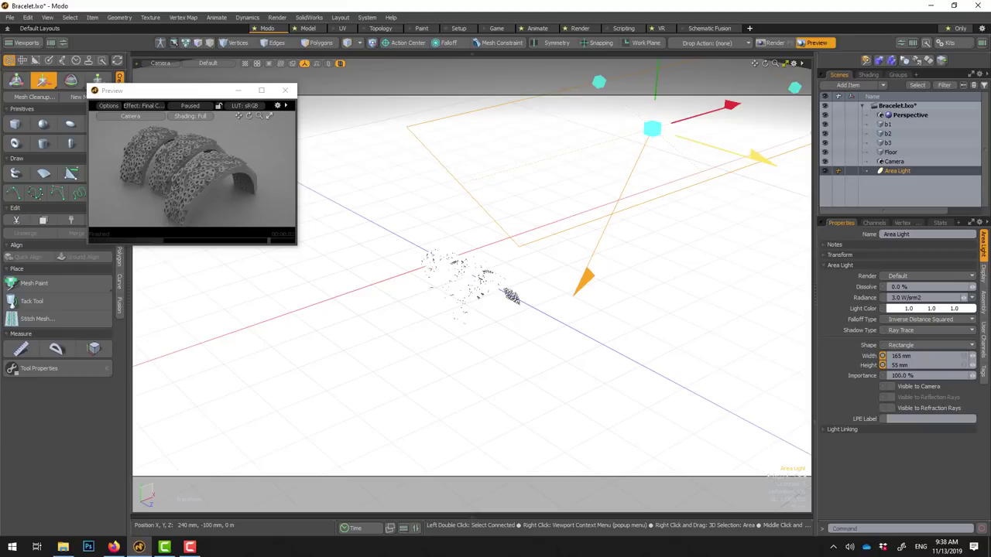
{"action": "scroll", "coordinate": [576, 169], "scroll_direction": "down", "scroll_amount": 2}
{"action": "scroll", "coordinate": [557, 178], "scroll_direction": "up", "scroll_amount": 3}
{"action": "scroll", "coordinate": [535, 209], "scroll_direction": "up", "scroll_amount": 2}
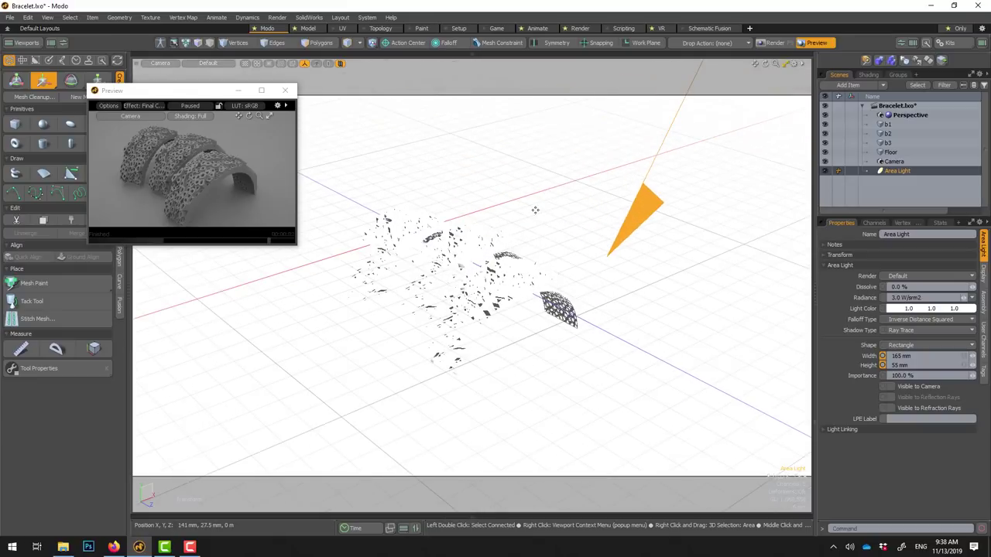
{"action": "key", "text": "space"}
Step: Resume the preview and set the Area Light radiance to 2.5 W/srm²
{"action": "left_click", "coordinate": [191, 106]}
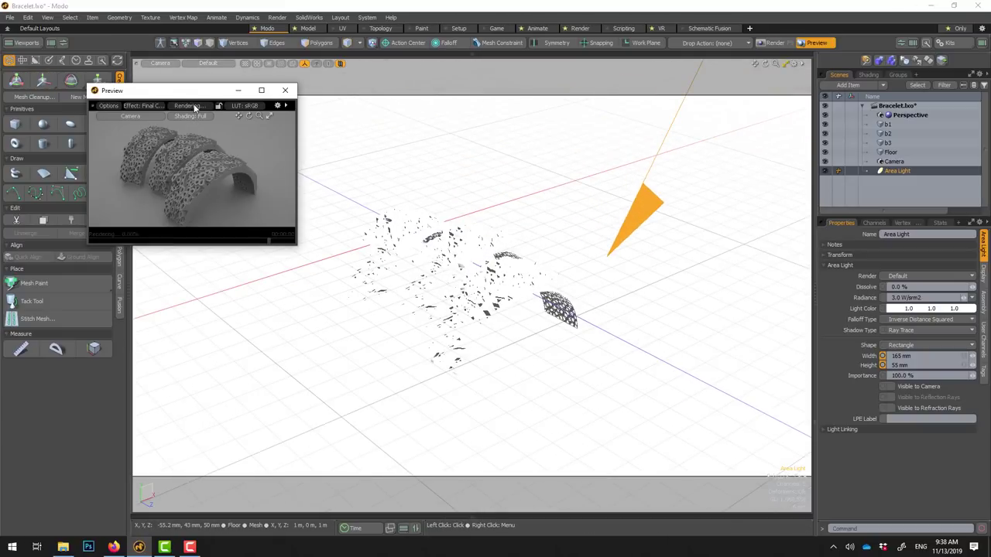
{"action": "scroll", "coordinate": [377, 223], "scroll_direction": "up", "scroll_amount": 1}
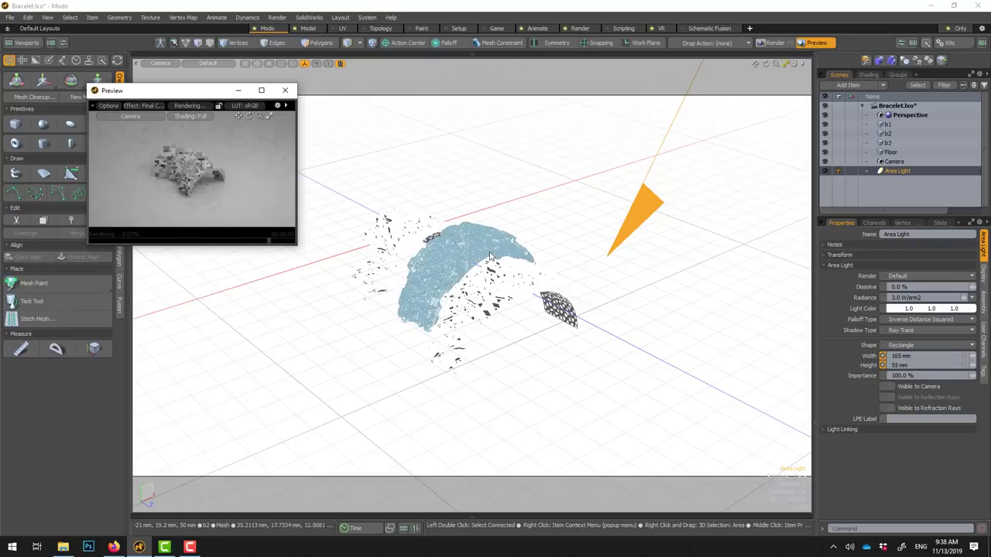
{"action": "scroll", "coordinate": [377, 222], "scroll_direction": "up", "scroll_amount": 2}
{"action": "scroll", "coordinate": [377, 222], "scroll_direction": "up", "scroll_amount": 2}
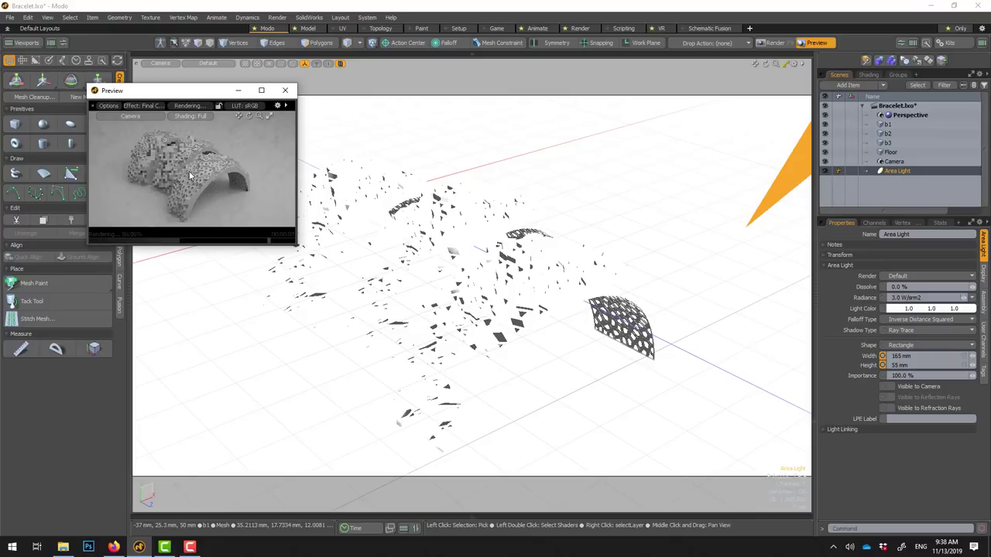
{"action": "left_click", "coordinate": [919, 297]}
{"action": "type", "text": "2.5"}
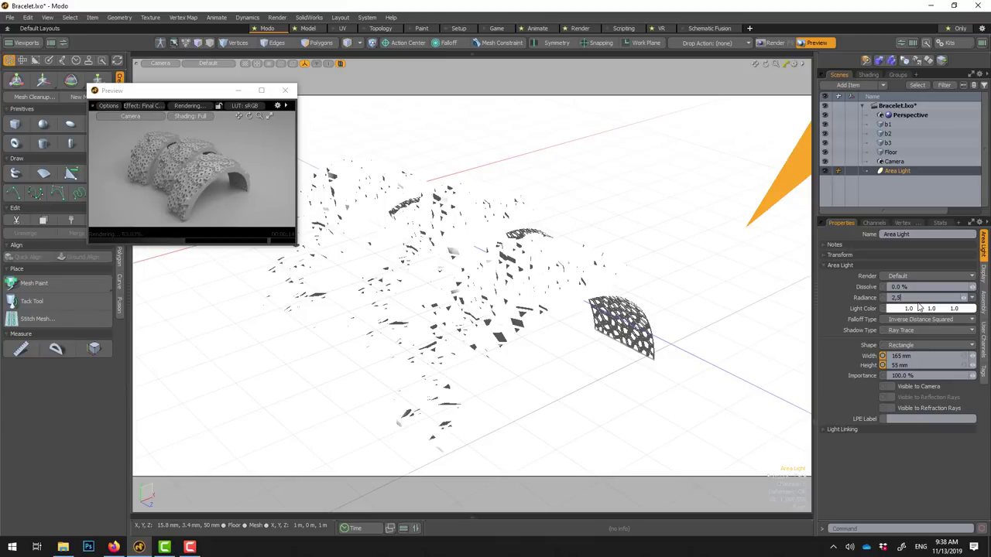
{"action": "key", "text": "Return"}
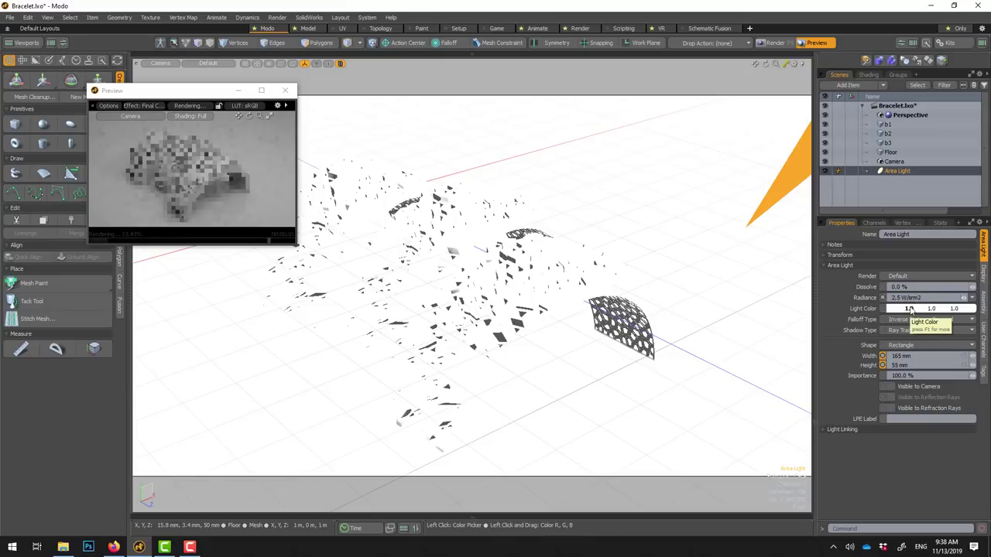
Step: Tint the light colour faintly yellow (1.0, 1.0, 0.96), then select arc b3
{"action": "left_click", "coordinate": [911, 309]}
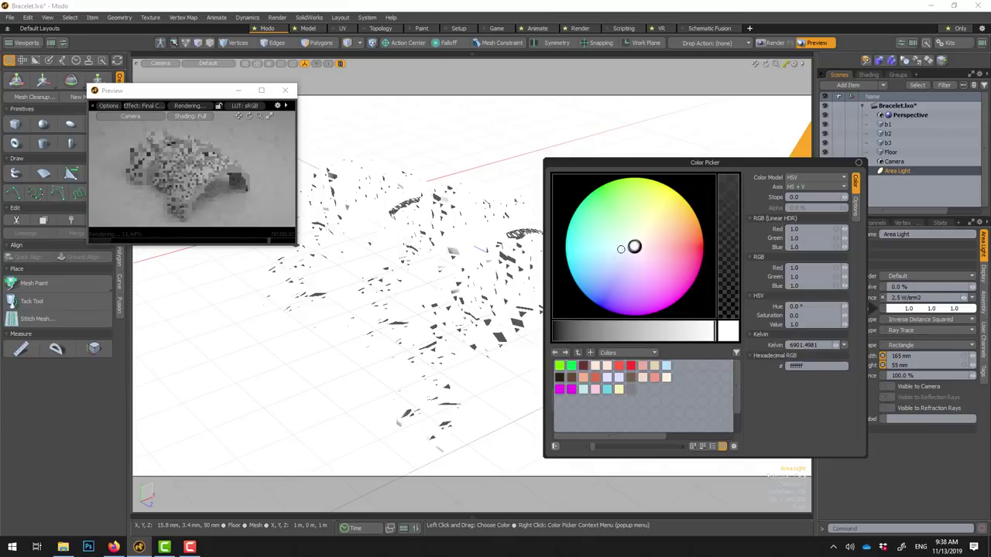
{"action": "left_click", "coordinate": [637, 241]}
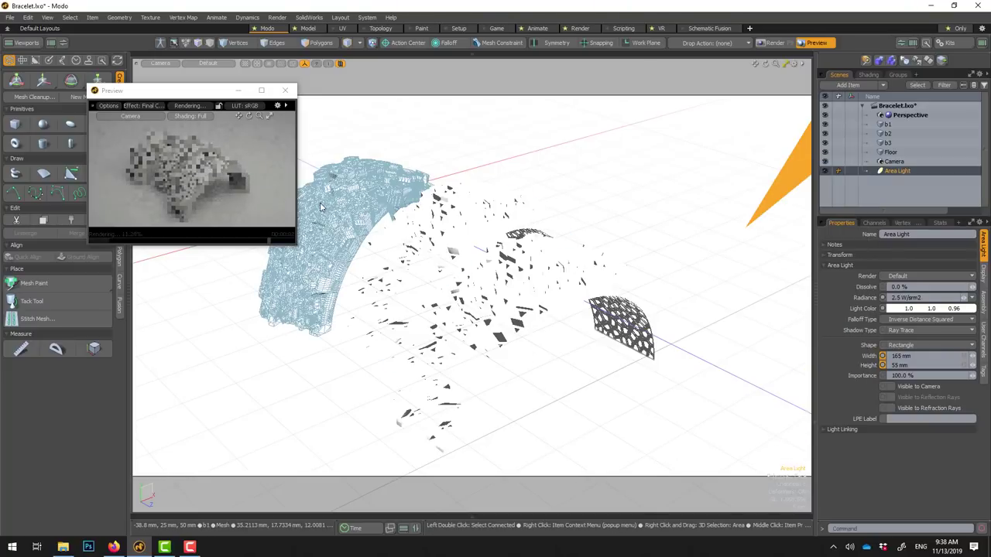
{"action": "middle_click_drag", "start_coordinate": [445, 234], "coordinate": [372, 216]}
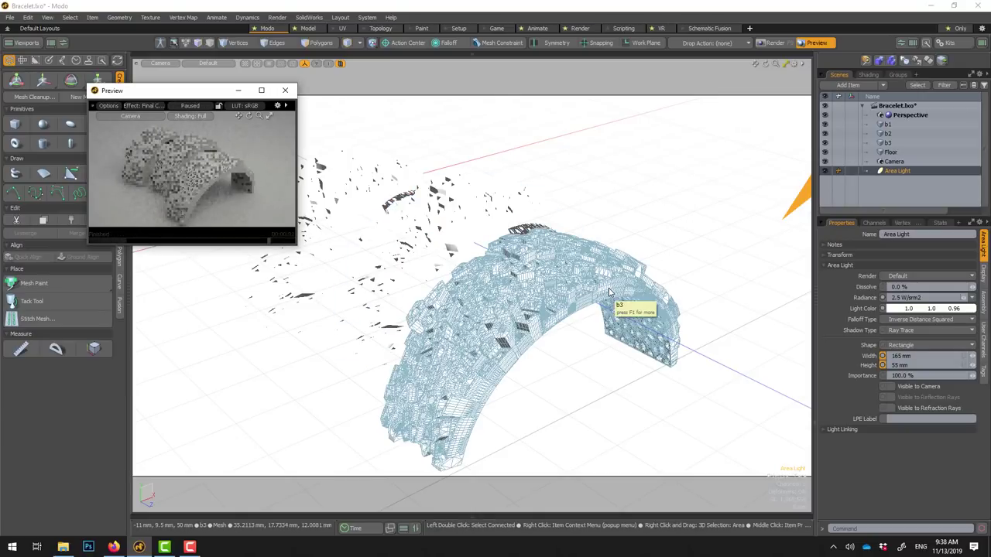
{"action": "left_click", "coordinate": [586, 268]}
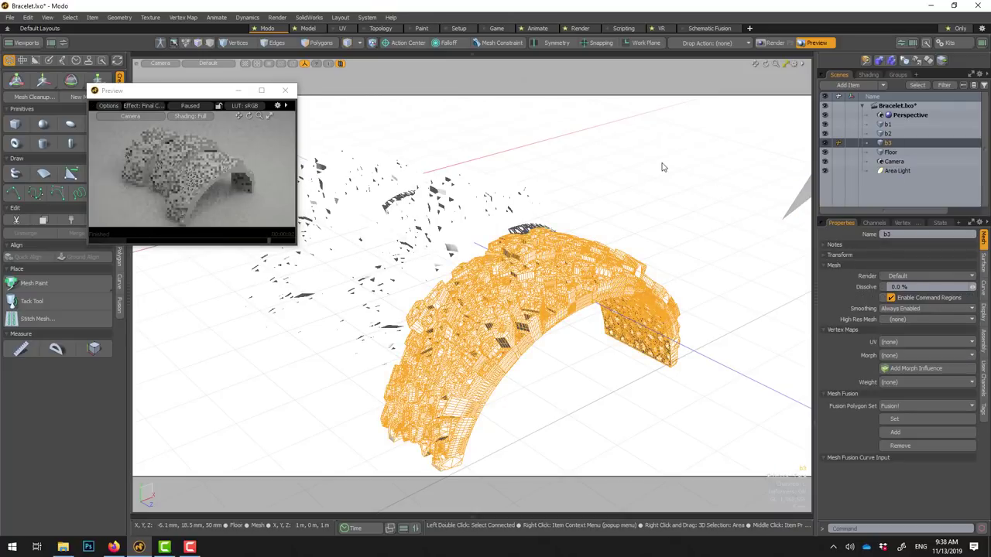
Step: Create material B3 on arc b3 with the deep pink colour swatch
{"action": "key", "text": "m"}
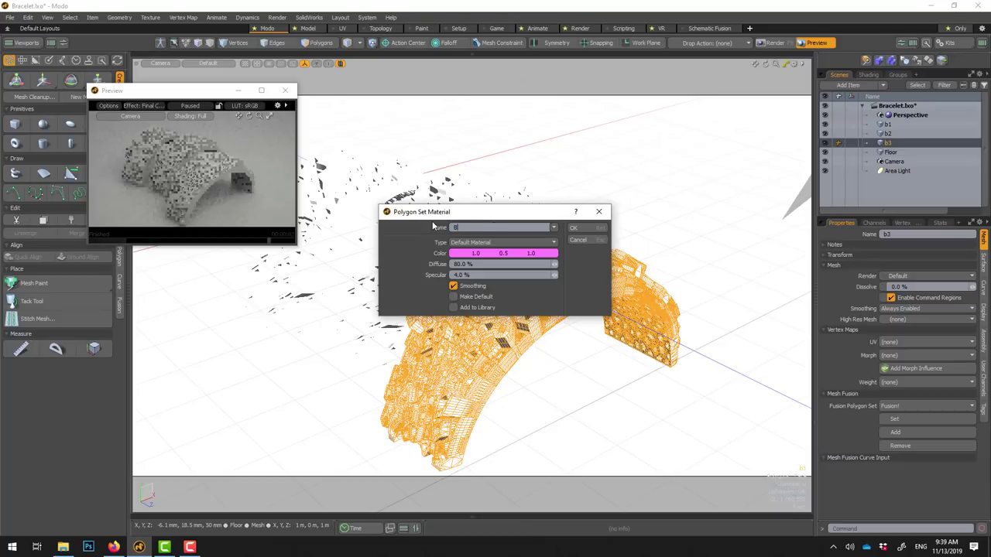
{"action": "left_click", "coordinate": [497, 256]}
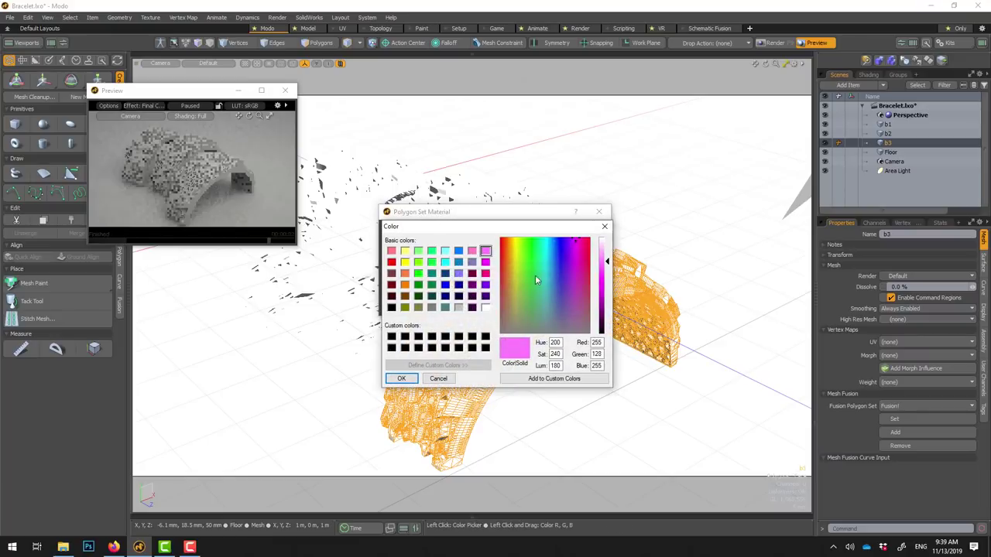
{"action": "left_click", "coordinate": [485, 274]}
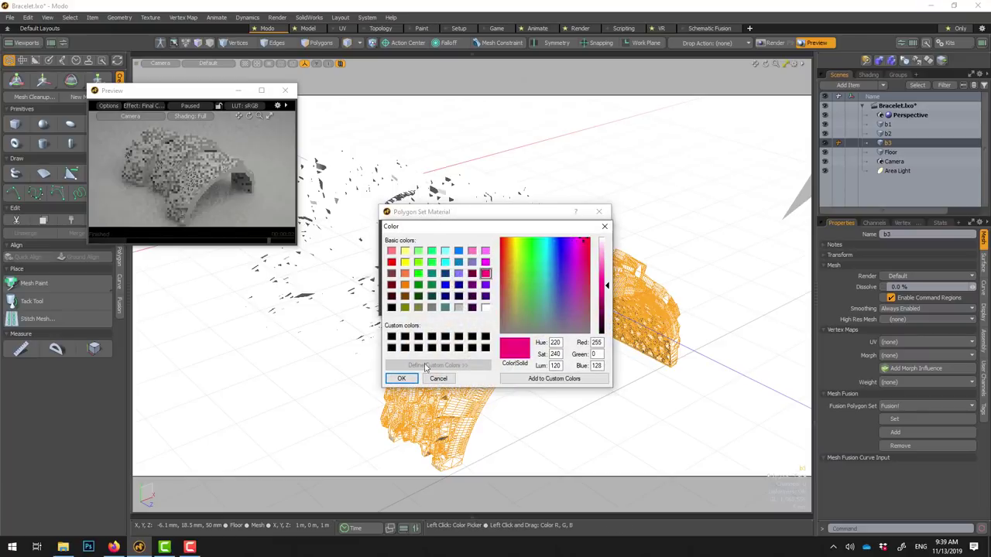
{"action": "left_click", "coordinate": [401, 379]}
{"action": "left_click", "coordinate": [575, 228]}
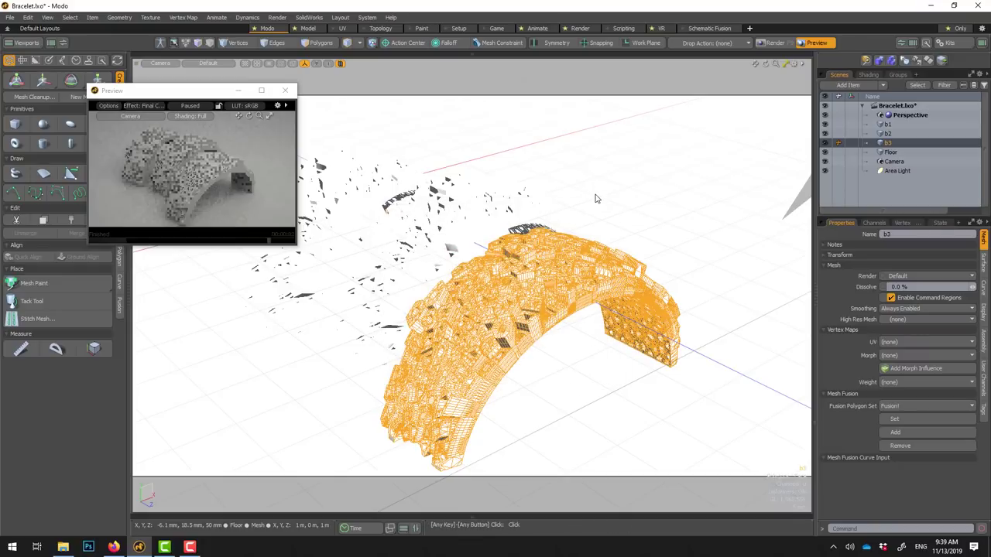
{"action": "left_click", "coordinate": [637, 216]}
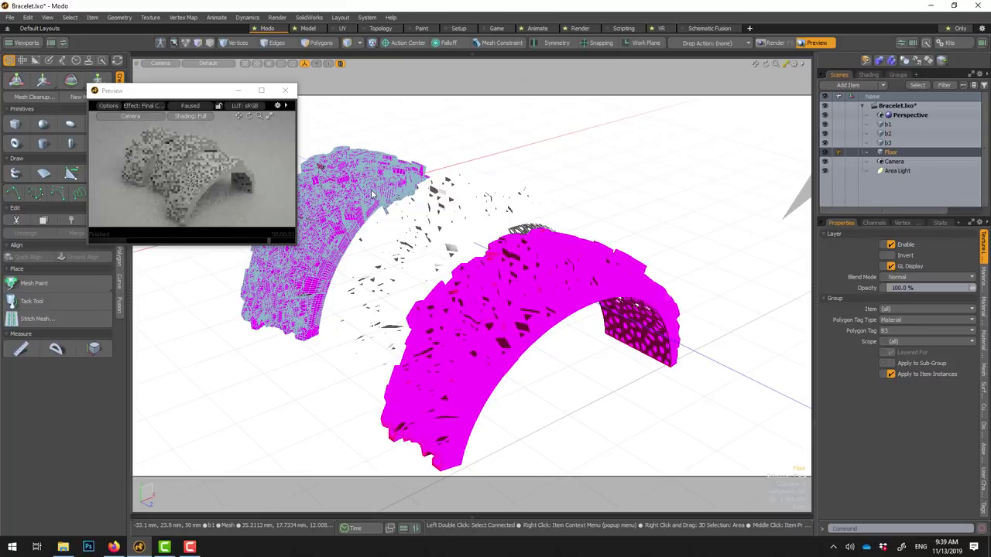
Step: Give arc b1 a new blue material named B1
{"action": "key", "text": "m"}
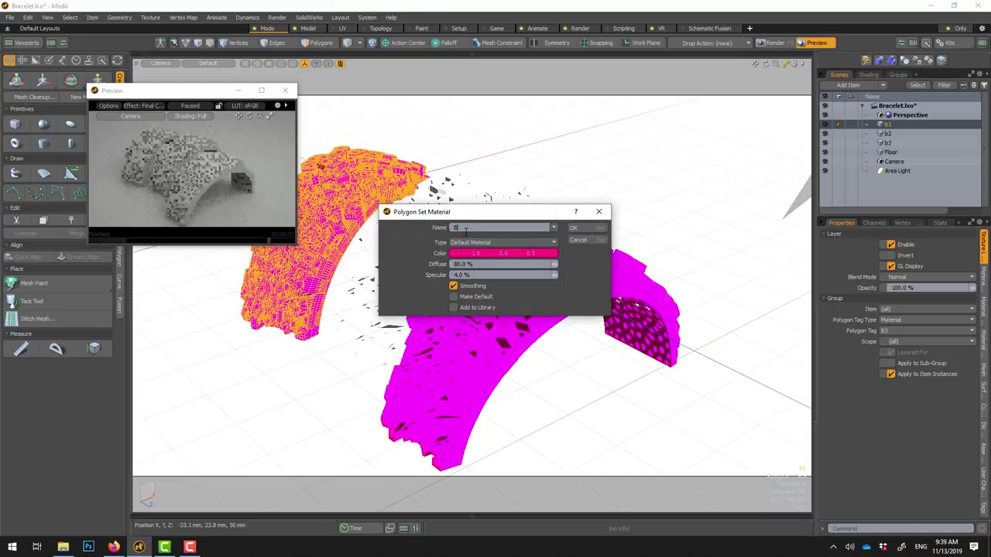
{"action": "left_click", "coordinate": [468, 254]}
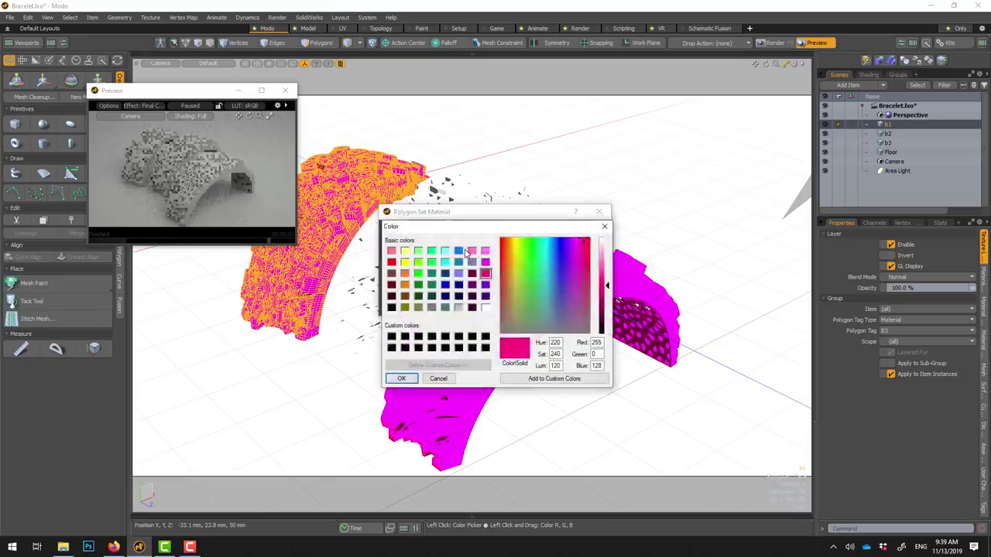
{"action": "left_click", "coordinate": [459, 252]}
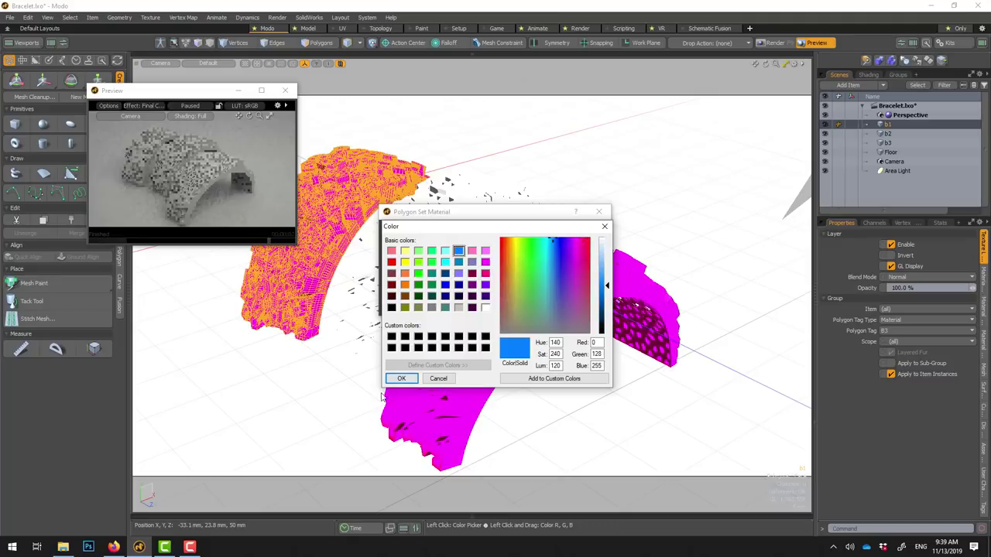
{"action": "left_click", "coordinate": [401, 378]}
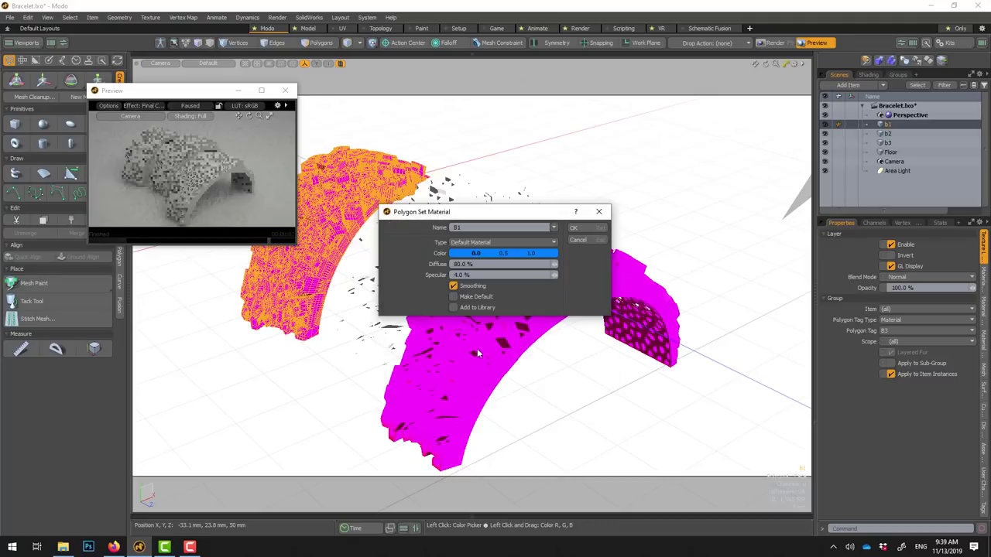
{"action": "left_click", "coordinate": [573, 229]}
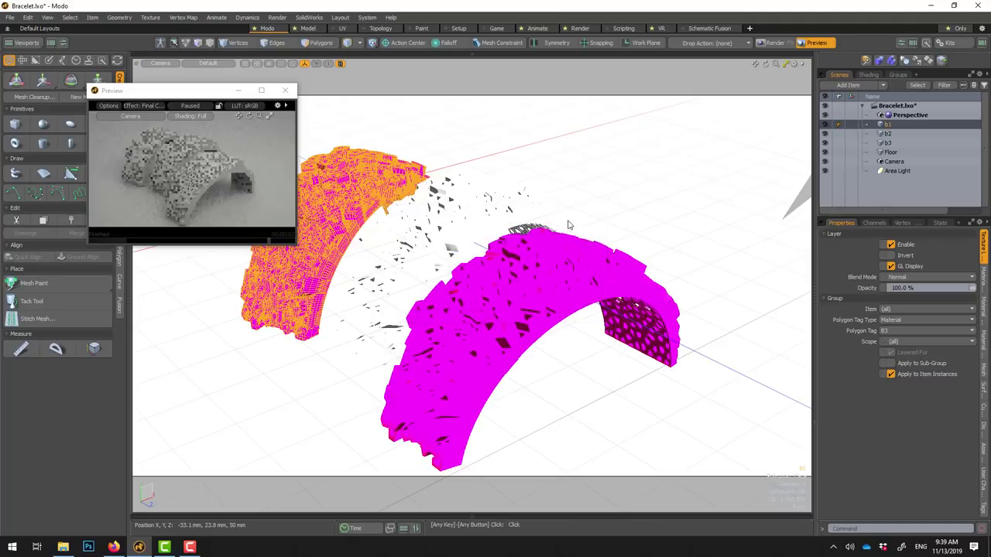
{"action": "left_click", "coordinate": [371, 122]}
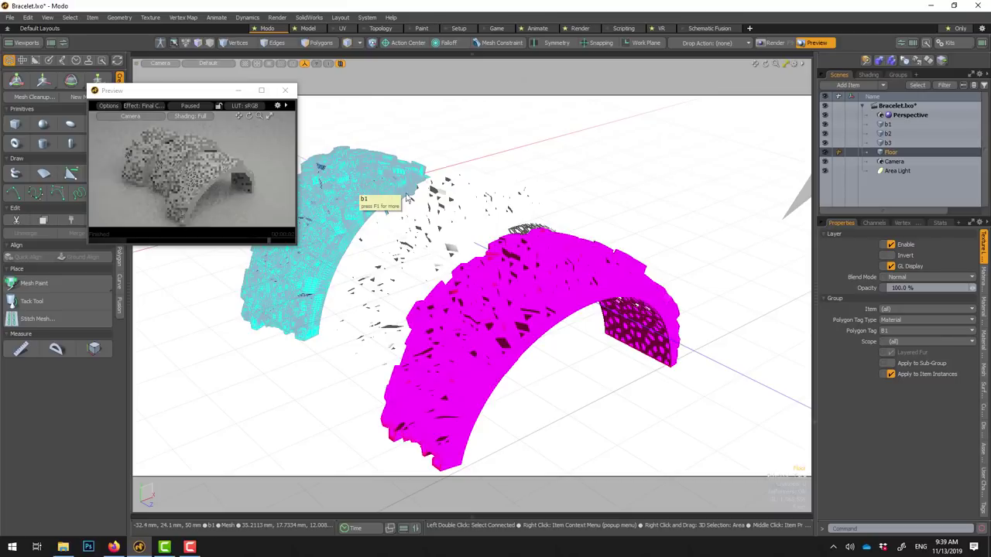
Step: Give middle arc b2 a bright green B2 material and enlarge the preview window
{"action": "left_click", "coordinate": [453, 210]}
{"action": "key", "text": "m"}
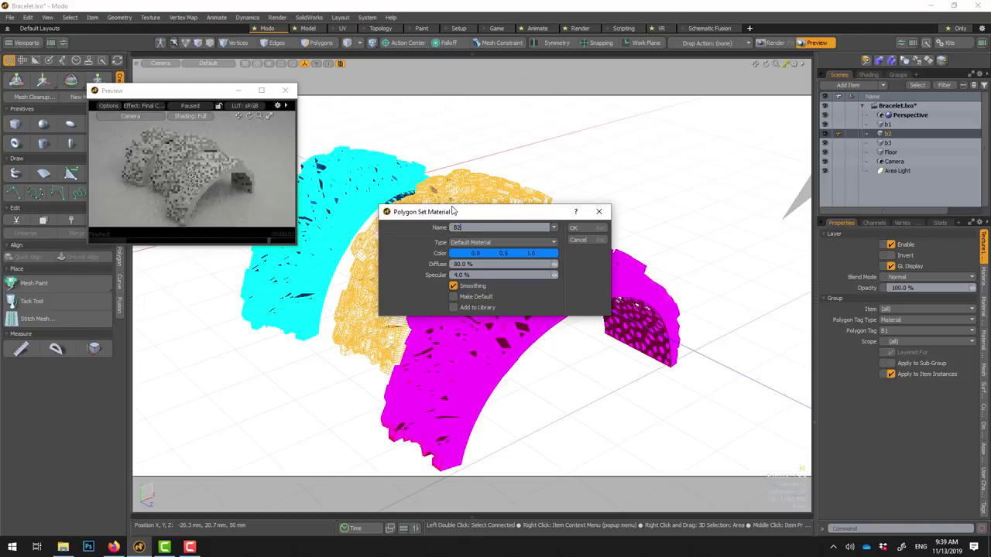
{"action": "left_click", "coordinate": [478, 255]}
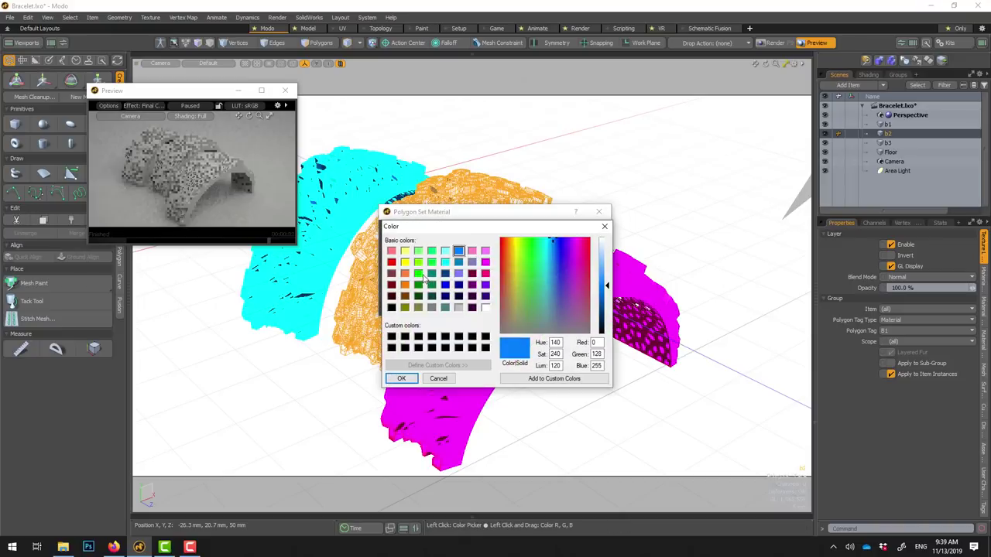
{"action": "left_click", "coordinate": [419, 274]}
{"action": "left_click", "coordinate": [402, 378]}
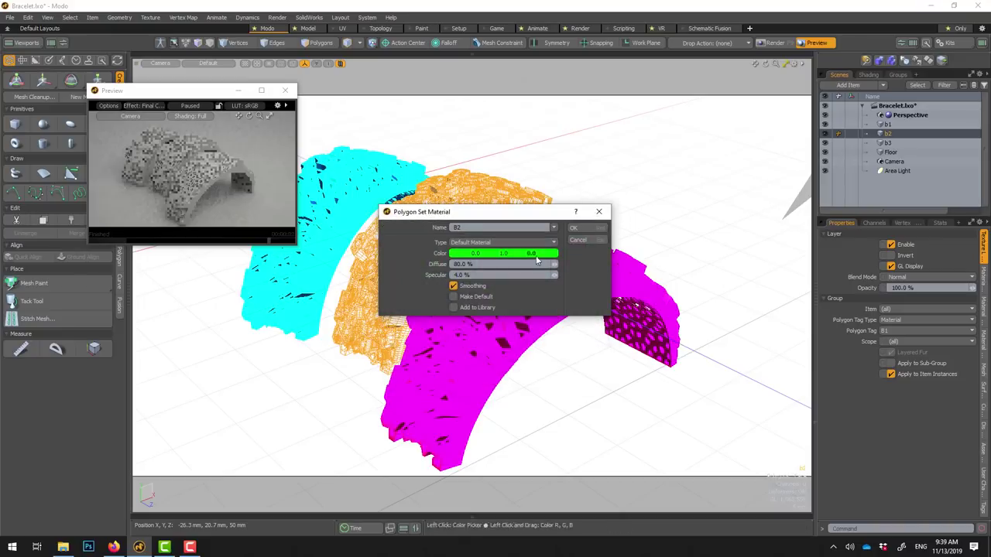
{"action": "left_click", "coordinate": [576, 229]}
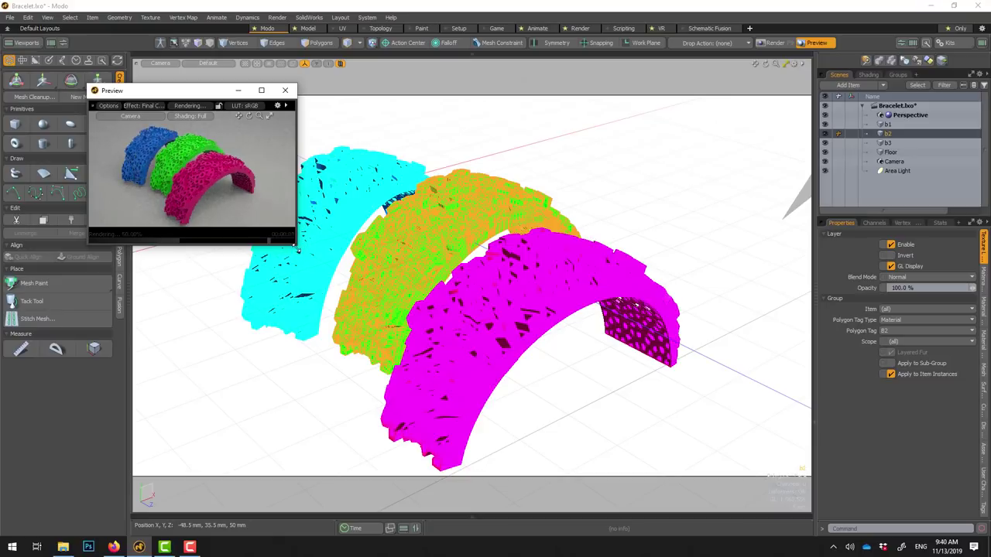
{"action": "mouse_move", "coordinate": [297, 250]}
{"action": "left_mouse_down"}
{"action": "mouse_move", "coordinate": [309, 299]}
{"action": "mouse_move", "coordinate": [414, 302]}
{"action": "mouse_move", "coordinate": [426, 314]}
{"action": "left_mouse_up"}
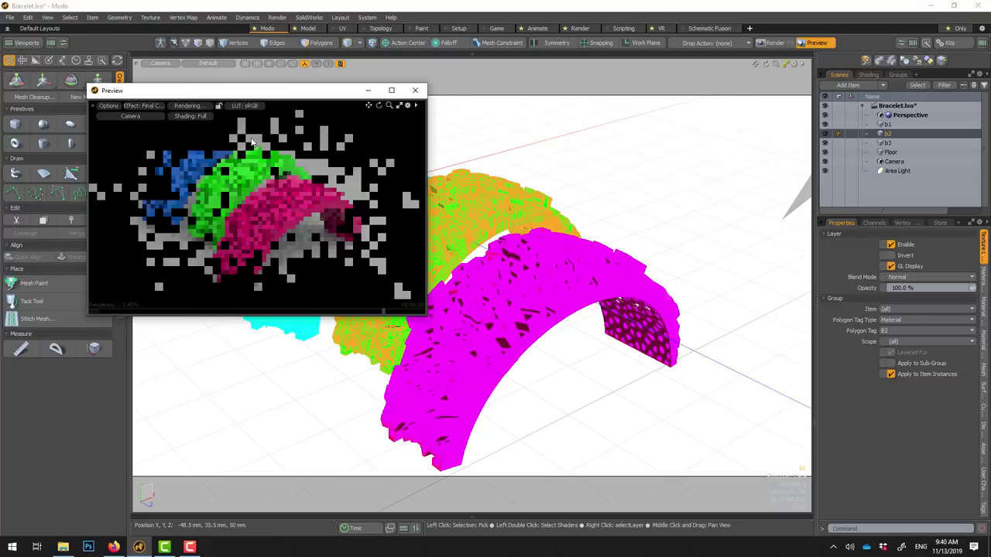
Step: Pause the preview and select the environment in the enlarged shader tree
{"action": "left_click", "coordinate": [192, 108]}
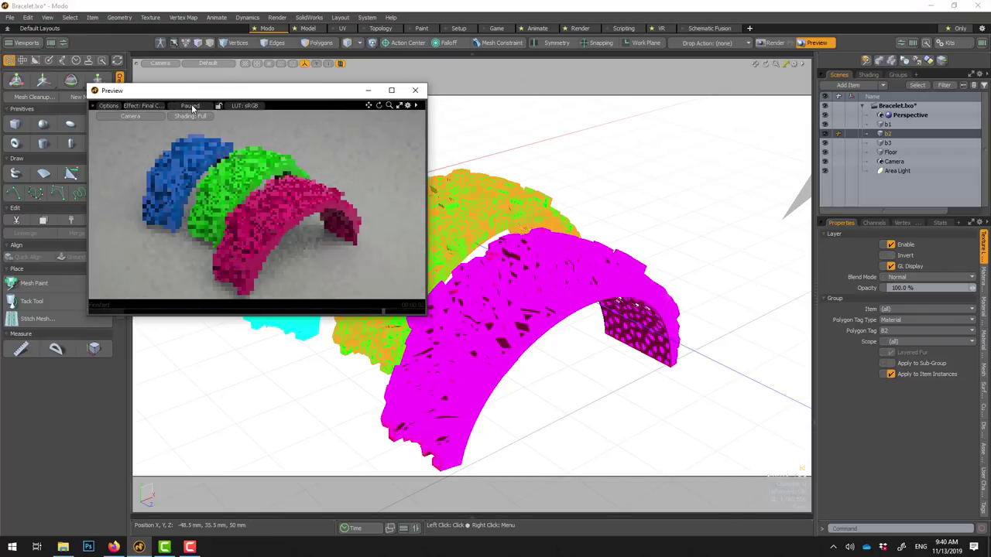
{"action": "left_click", "coordinate": [870, 75]}
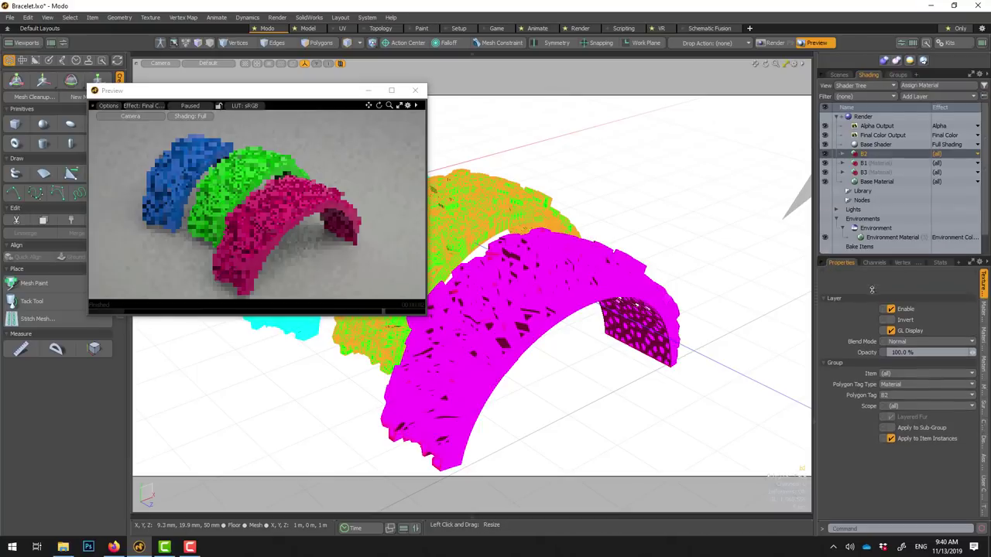
{"action": "left_click_drag", "start_coordinate": [880, 215], "coordinate": [880, 301]}
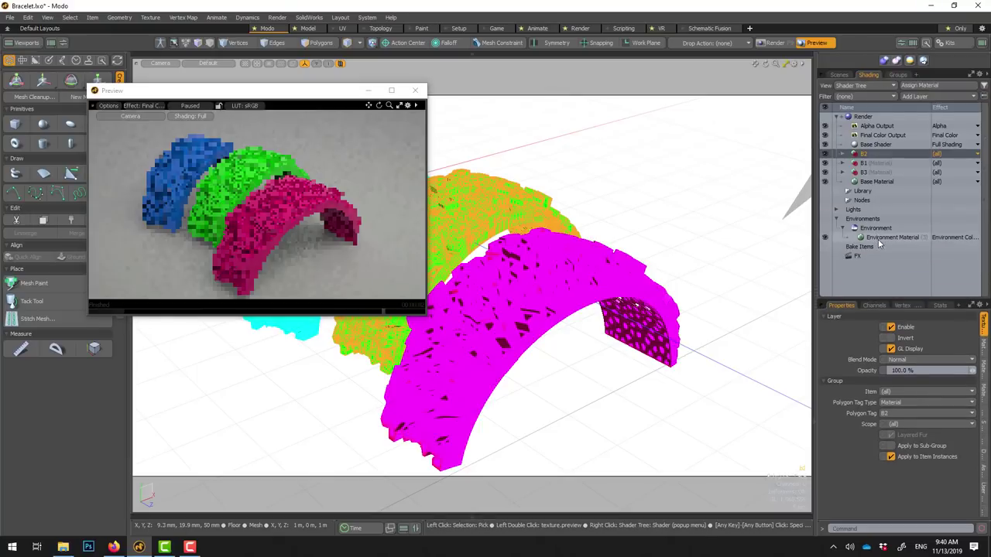
{"action": "left_click", "coordinate": [879, 239]}
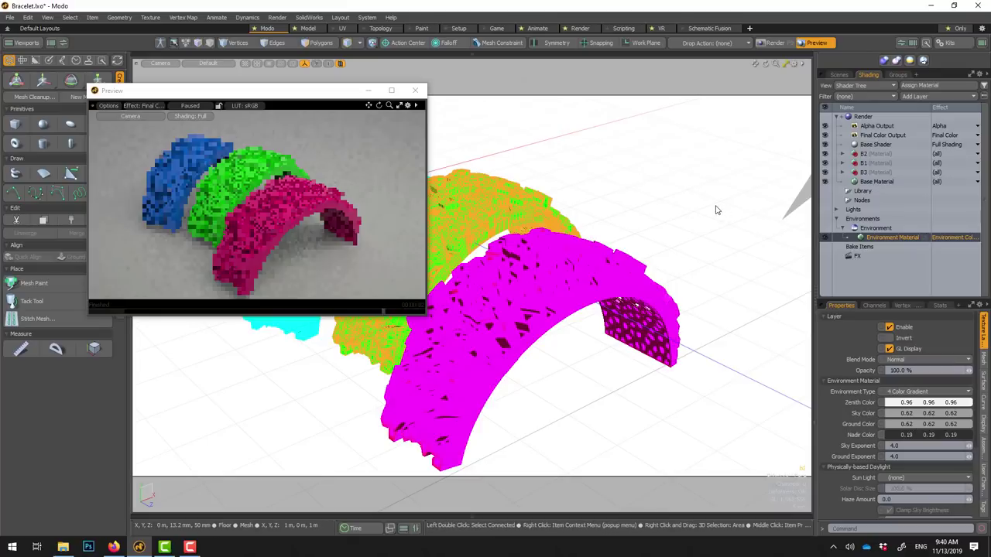
Step: Apply the 3 Point Beige 01 studio environment preset and close the presets browser
{"action": "key", "text": "F6"}
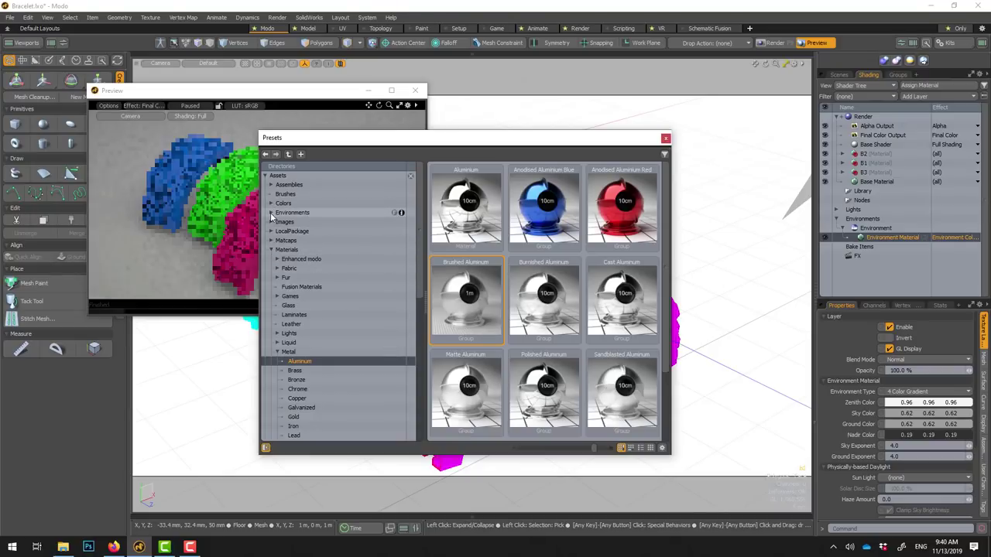
{"action": "left_click", "coordinate": [271, 214]}
{"action": "left_click", "coordinate": [291, 250]}
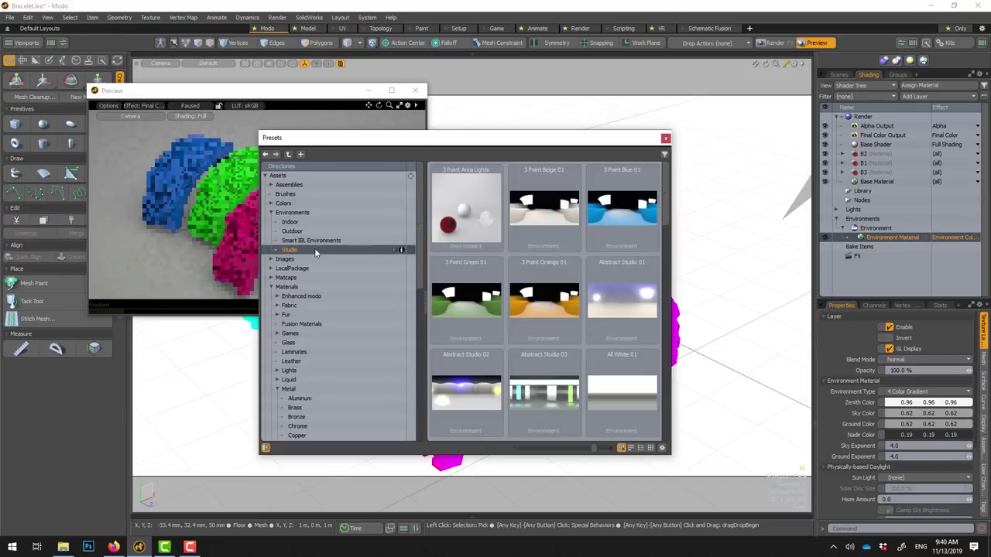
{"action": "double_click", "coordinate": [551, 222]}
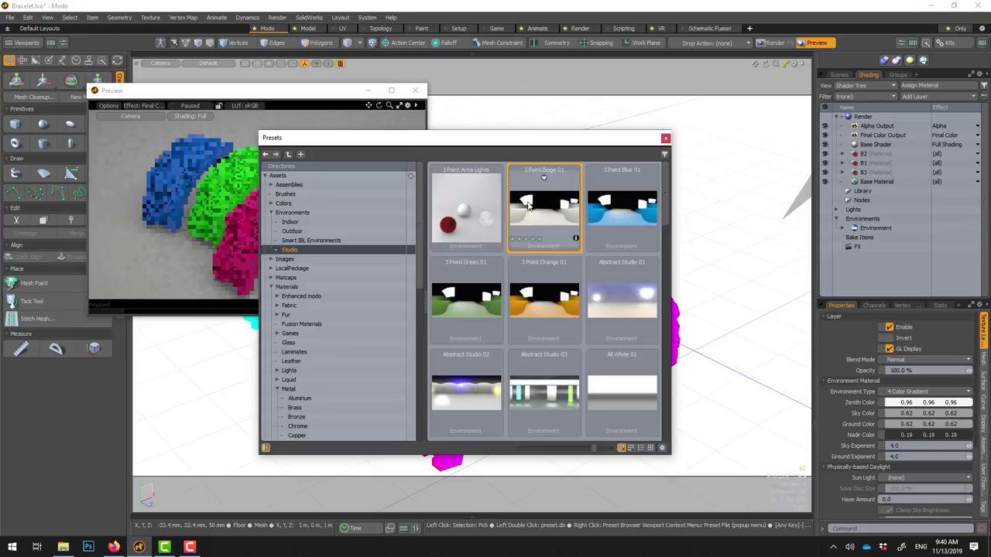
{"action": "left_click", "coordinate": [666, 140]}
Step: Make the Environment invisible to camera and set its intensity to 0.75 W/m2
{"action": "left_click_drag", "start_coordinate": [496, 255], "coordinate": [535, 214], "text": "alt"}
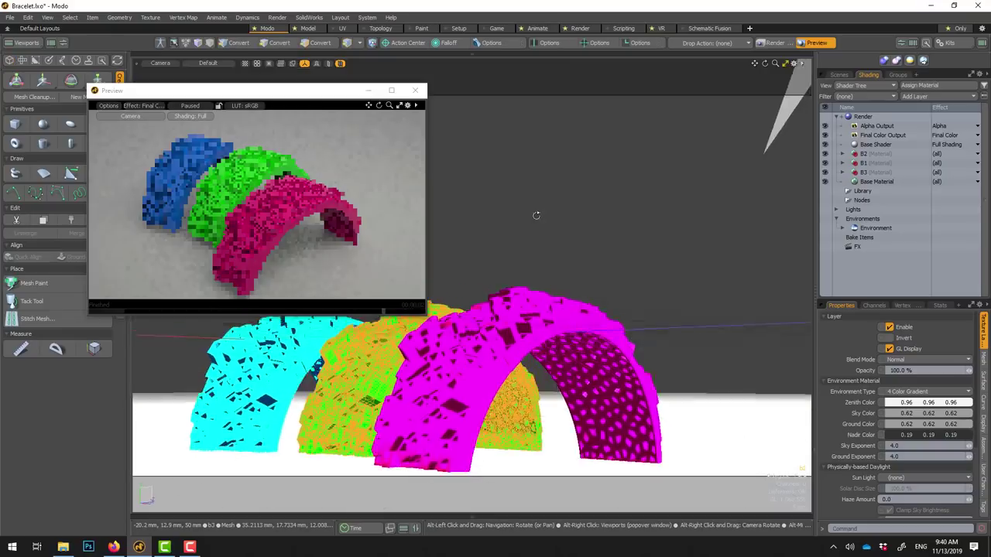
{"action": "left_click", "coordinate": [197, 113]}
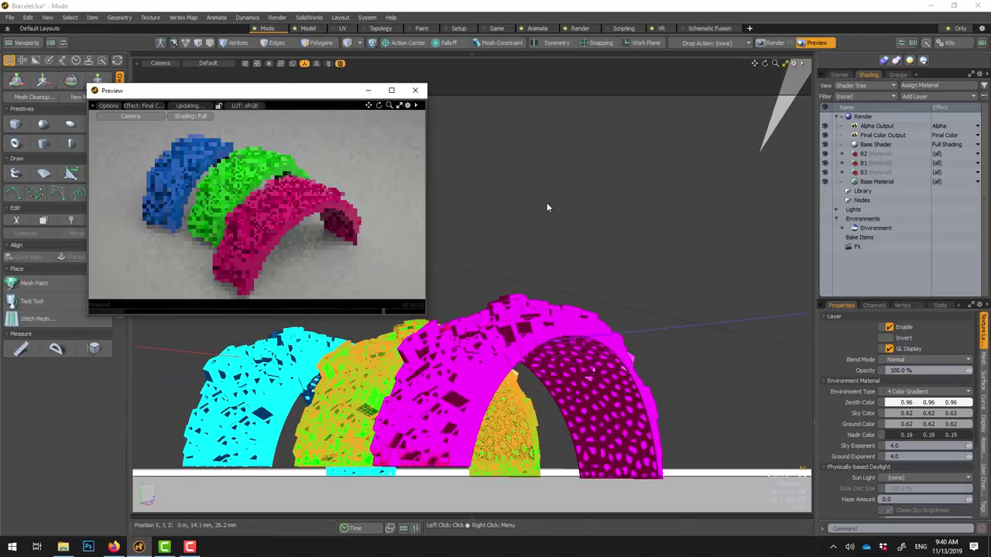
{"action": "left_click", "coordinate": [842, 229]}
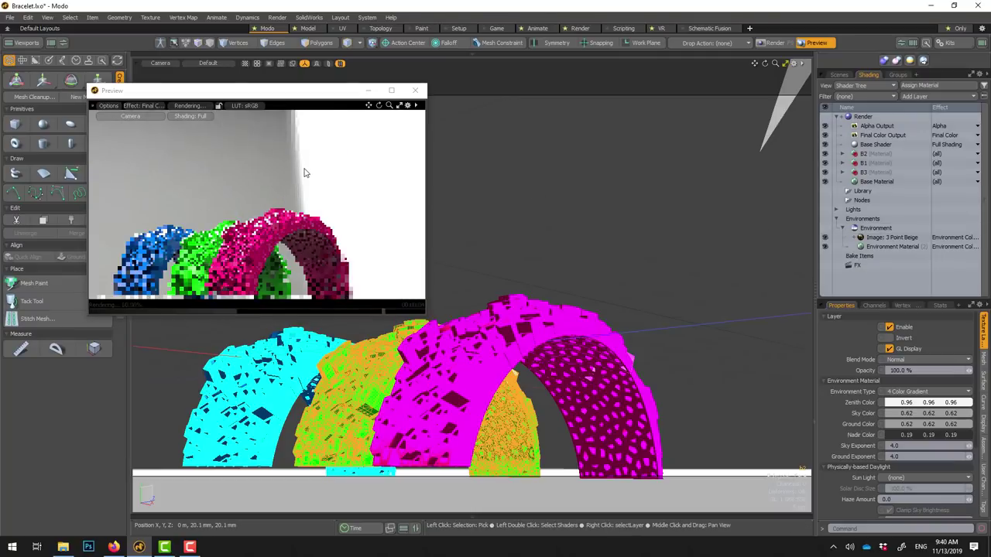
{"action": "left_click", "coordinate": [896, 228]}
{"action": "left_click", "coordinate": [891, 341]}
{"action": "type", "text": "0.75"}
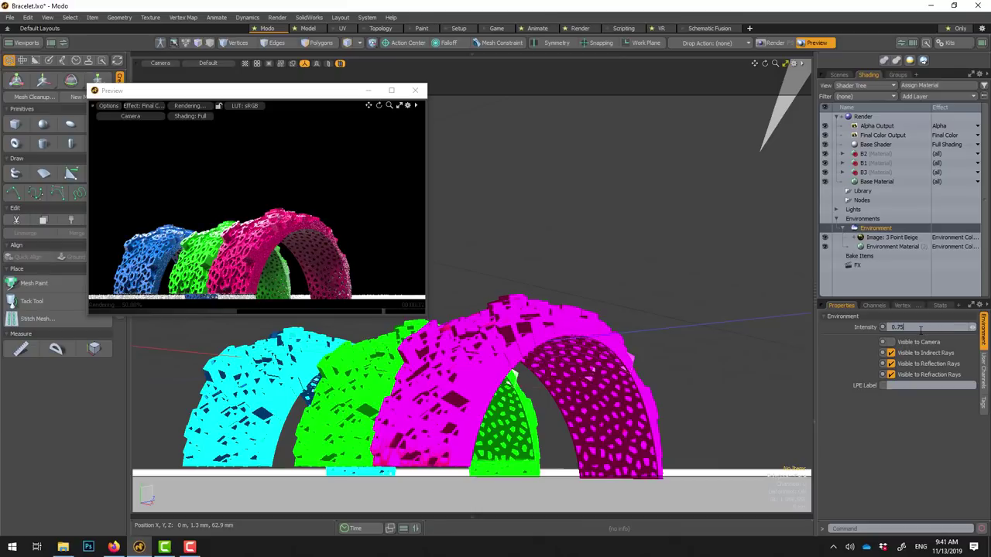
{"action": "key", "text": "Return"}
{"action": "mouse_move", "coordinate": [526, 197]}
{"action": "left_mouse_down", "text": "alt"}
{"action": "mouse_move", "coordinate": [525, 244]}
{"action": "mouse_move", "coordinate": [568, 209]}
{"action": "left_mouse_up", "text": "alt"}
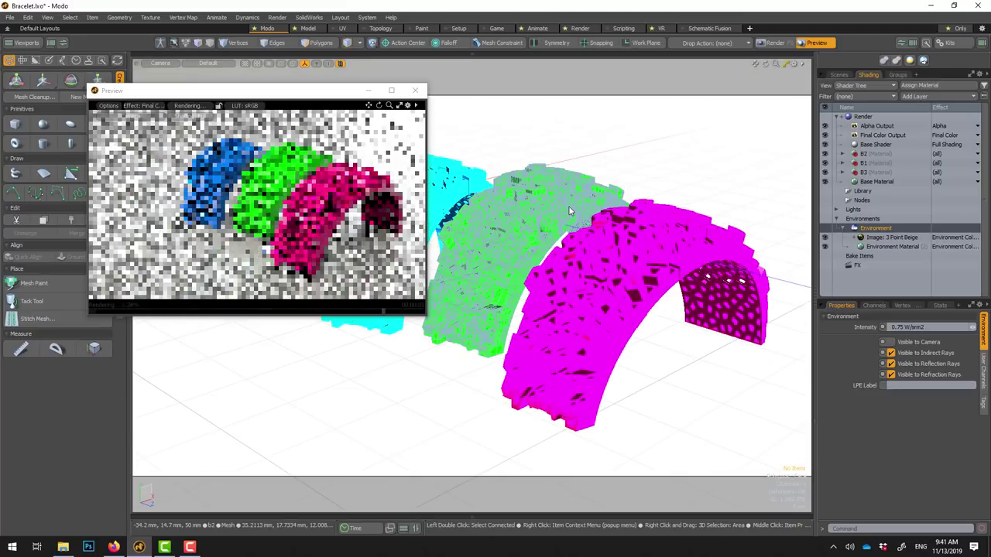
Step: Apply the Metal > Bronze Architectural Bronze preset to the magenta bracelet
{"action": "key", "text": "F6"}
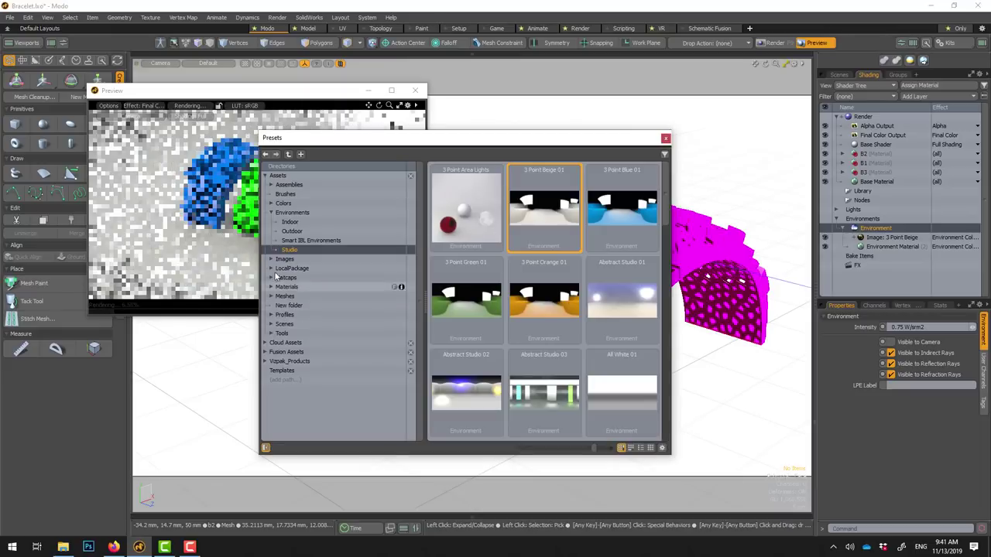
{"action": "left_click", "coordinate": [271, 213]}
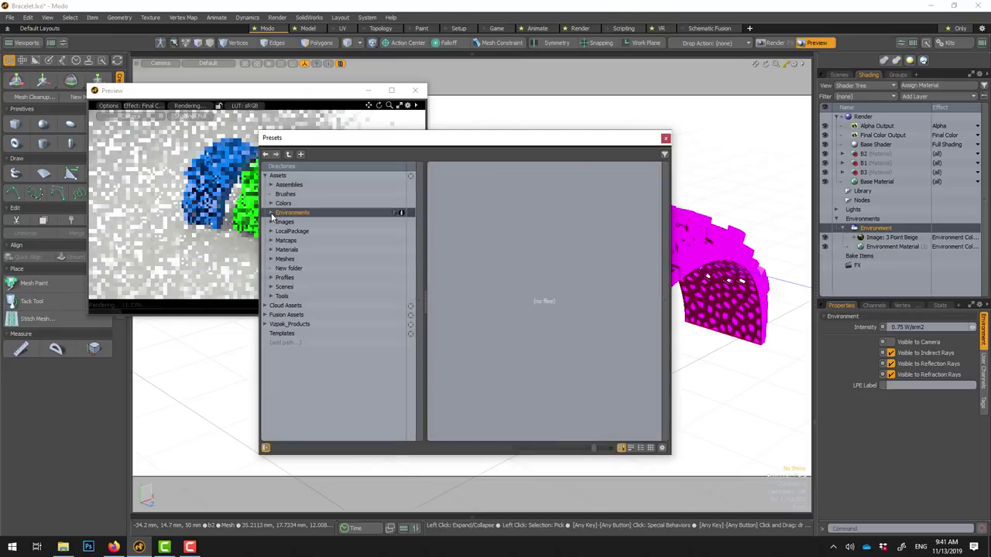
{"action": "left_click", "coordinate": [271, 250]}
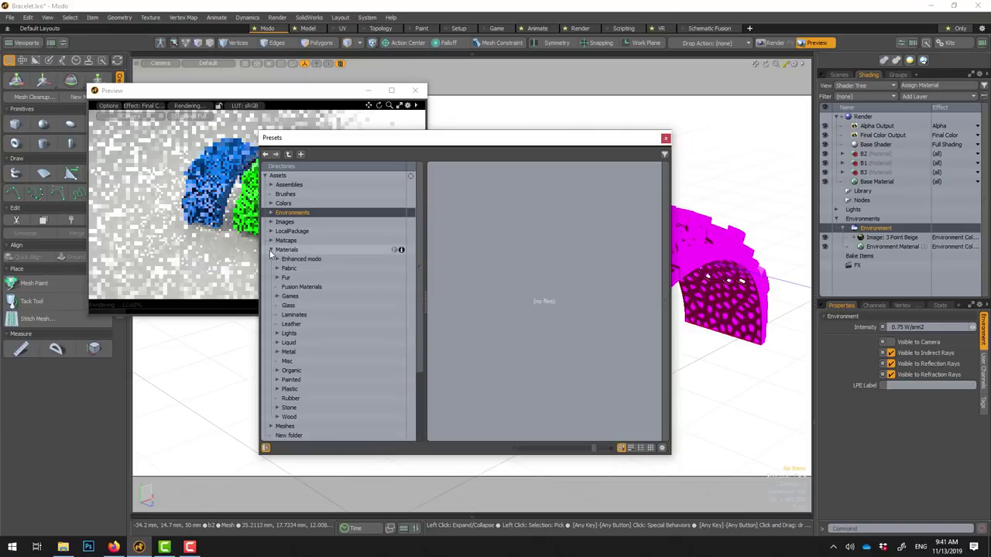
{"action": "left_click", "coordinate": [274, 352]}
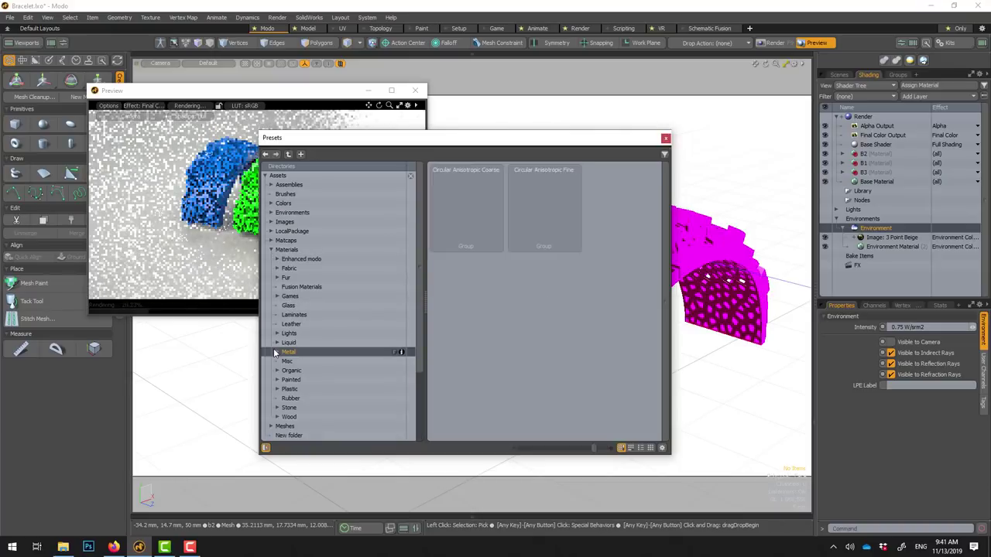
{"action": "left_click", "coordinate": [276, 350]}
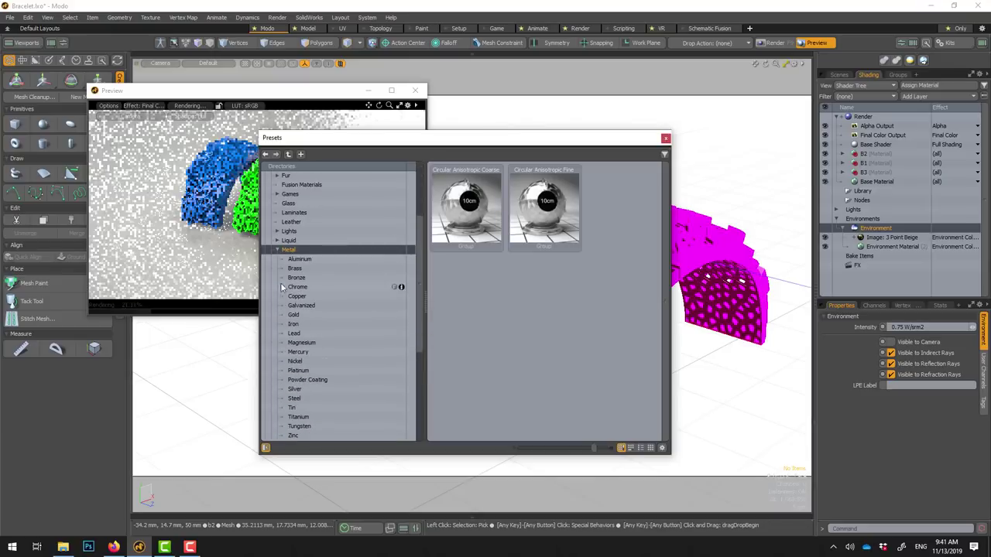
{"action": "left_click", "coordinate": [299, 261]}
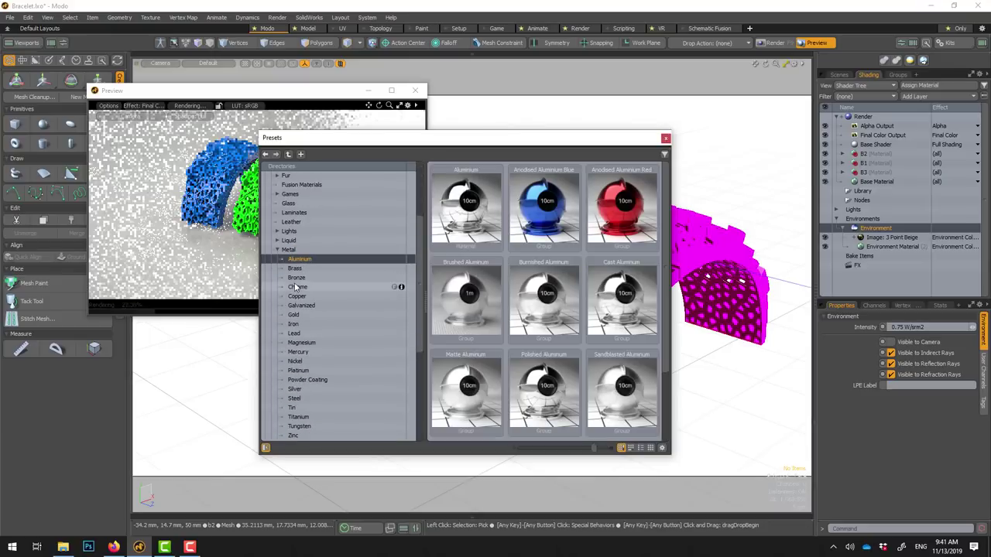
{"action": "left_click", "coordinate": [297, 277]}
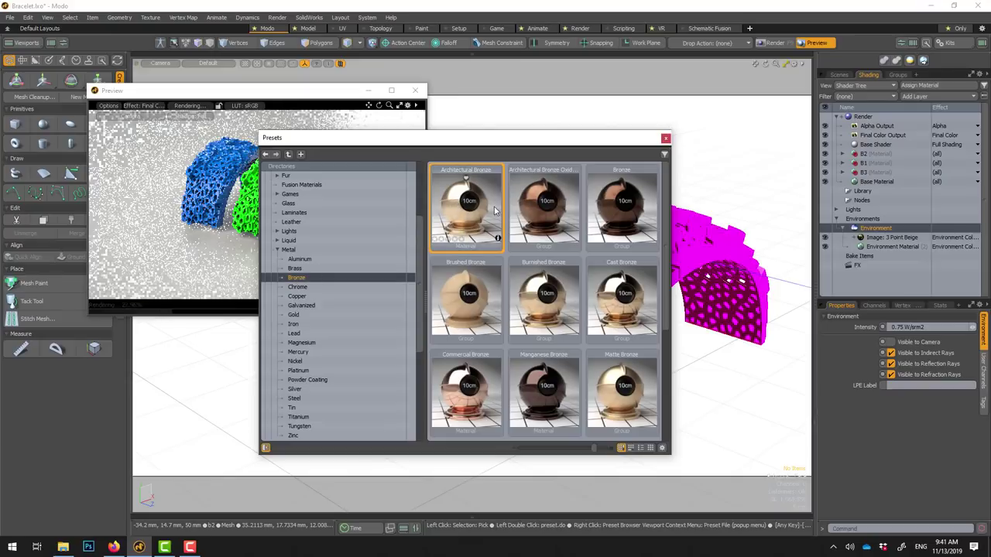
{"action": "left_click_drag", "start_coordinate": [462, 208], "coordinate": [695, 258]}
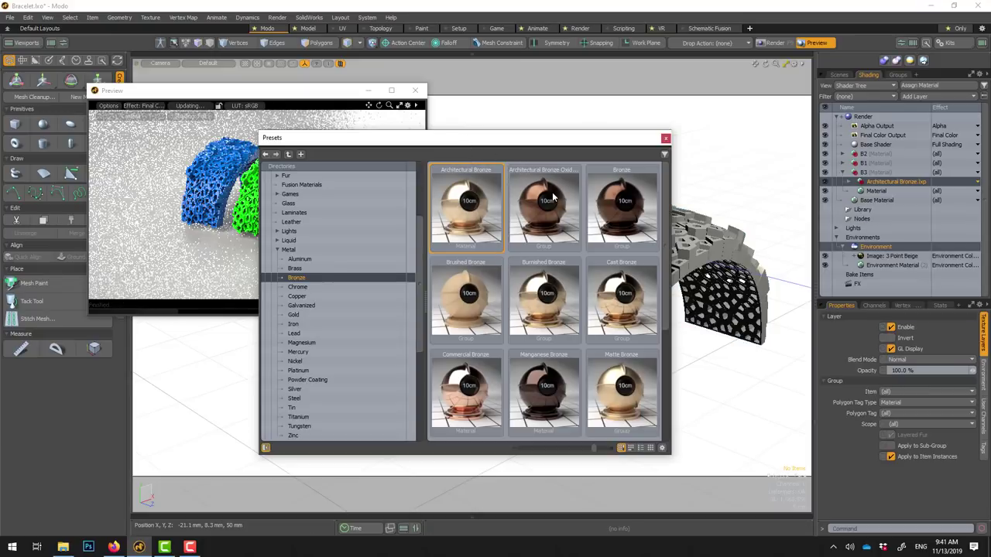
Step: Apply the Brushed Aluminum preset to the cyan bracelet
{"action": "left_click_drag", "start_coordinate": [451, 137], "coordinate": [539, 191]}
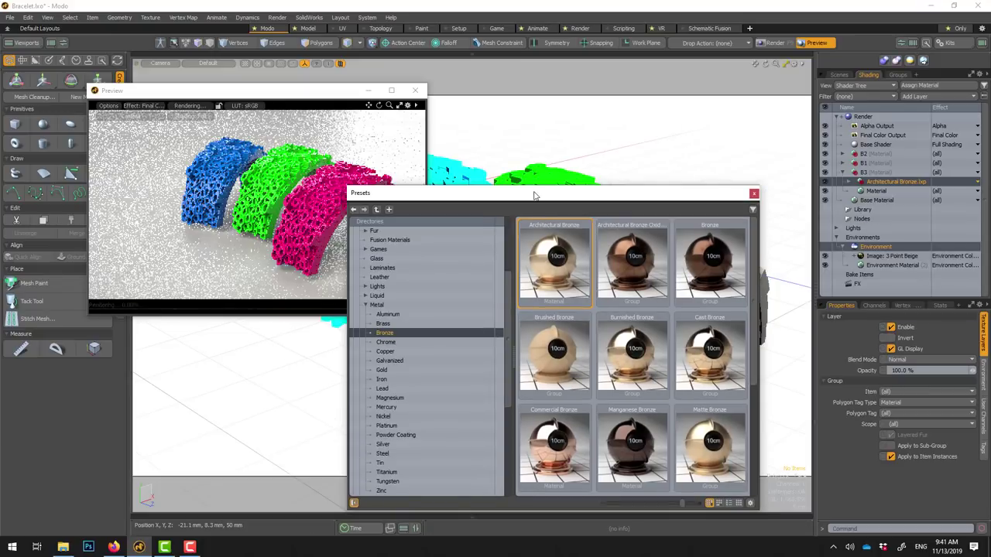
{"action": "mouse_move", "coordinate": [434, 314]}
{"action": "left_click", "coordinate": [391, 315]}
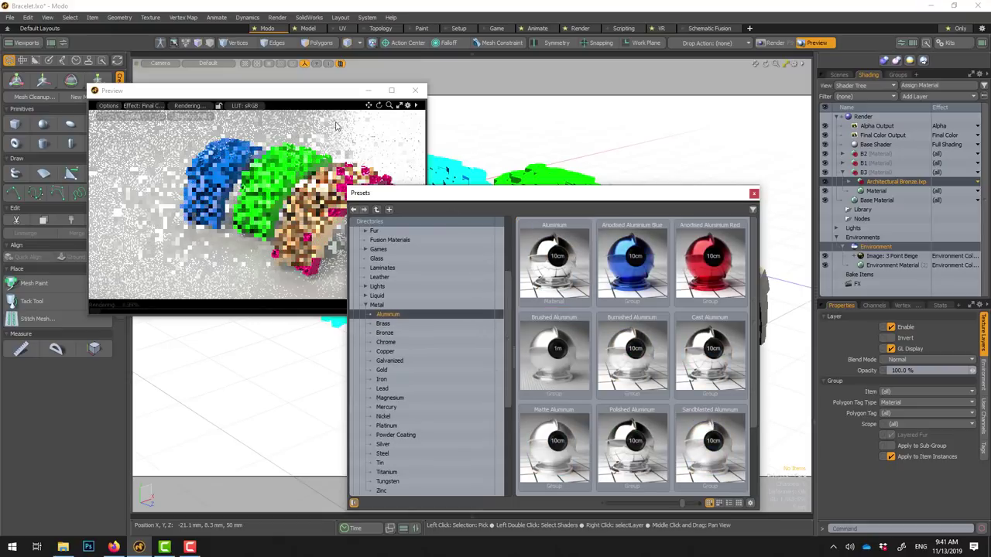
{"action": "left_click_drag", "start_coordinate": [309, 90], "coordinate": [179, 108]}
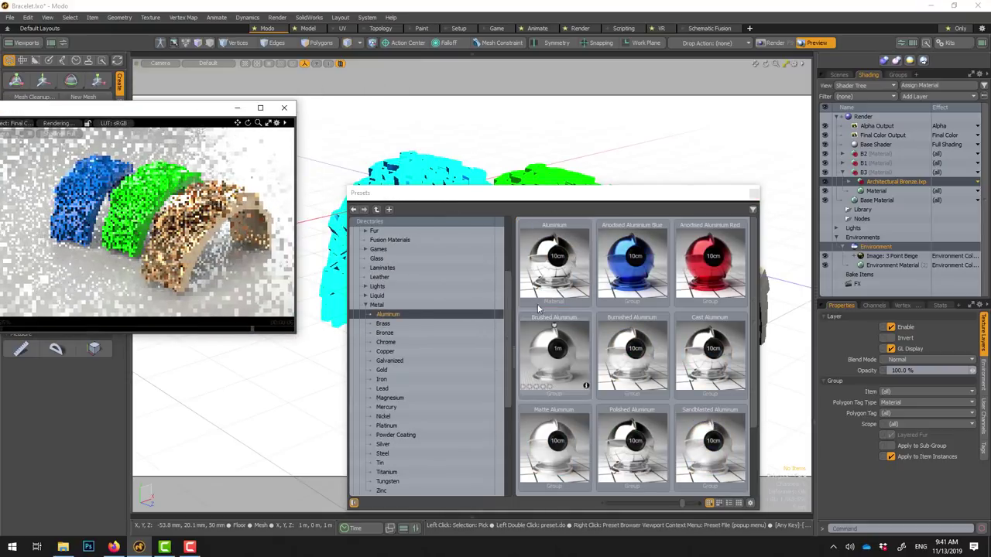
{"action": "left_click_drag", "start_coordinate": [434, 193], "coordinate": [460, 276]}
{"action": "left_click", "coordinate": [579, 436]}
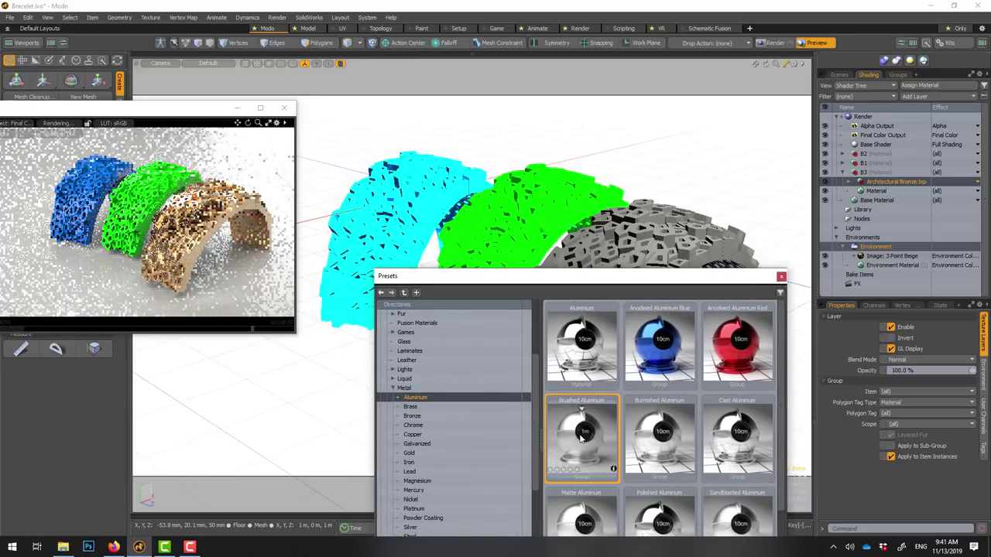
{"action": "left_click_drag", "start_coordinate": [546, 332], "coordinate": [419, 200]}
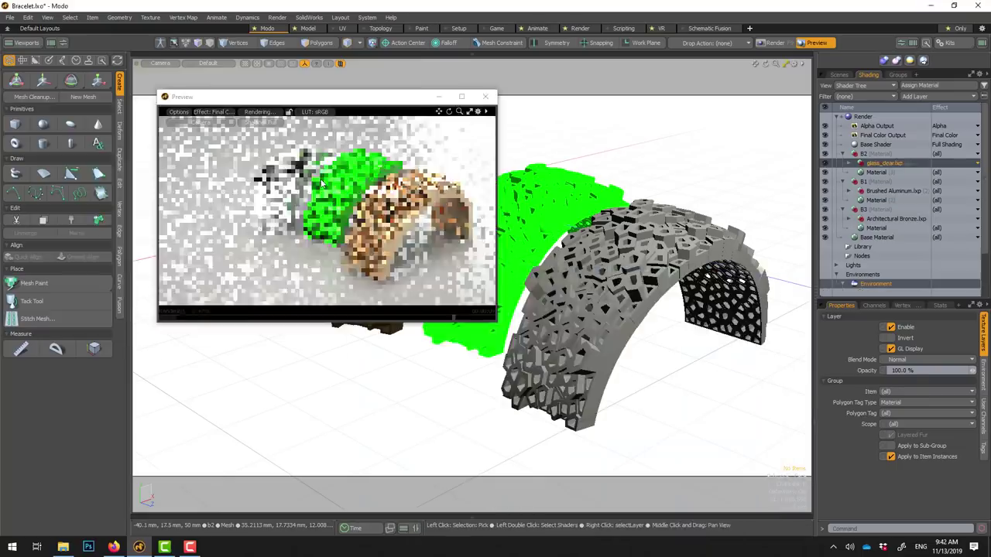
{"action": "left_click", "coordinate": [599, 296]}
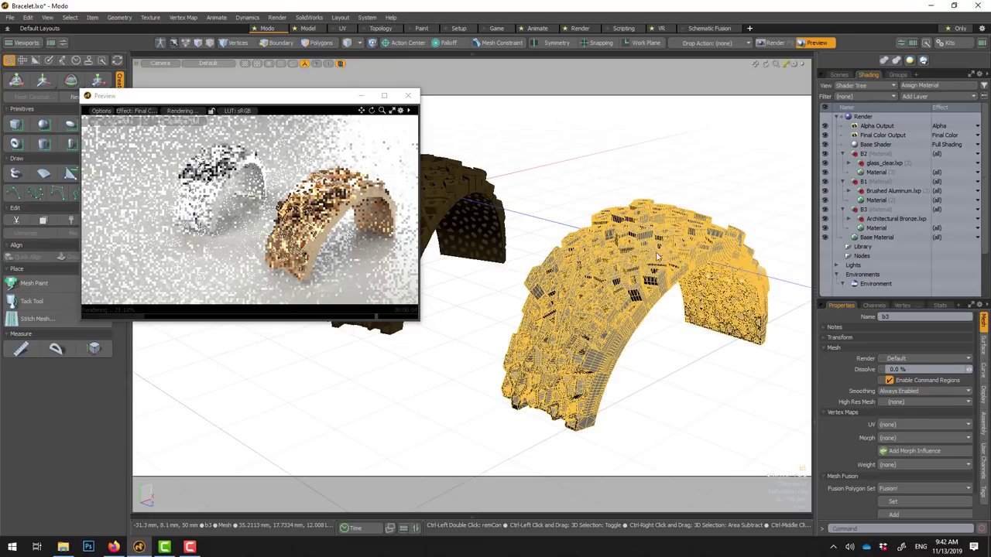
Step: Duplicate the bronze bracelet and slide the copy back along Z
{"action": "left_click", "coordinate": [180, 114]}
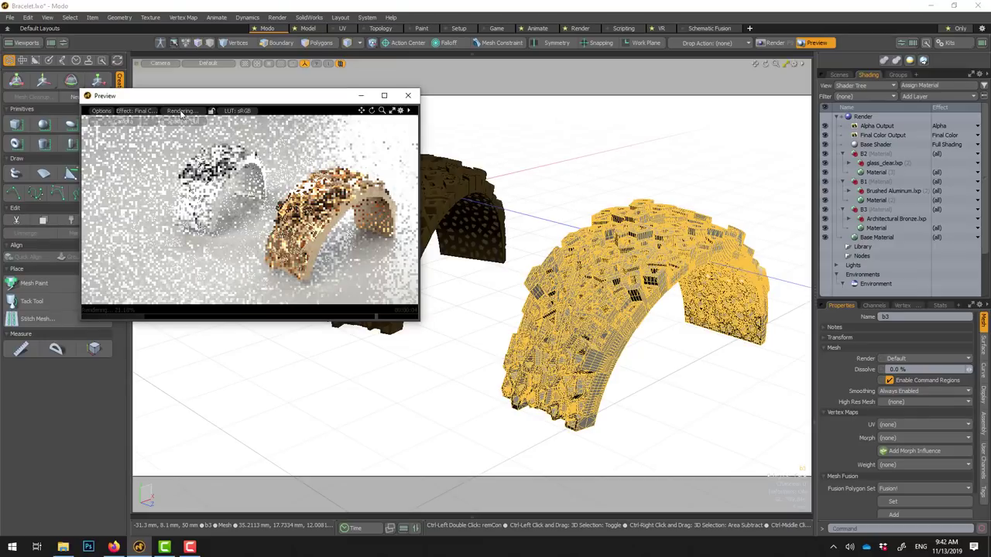
{"action": "key", "text": "ctrl+d"}
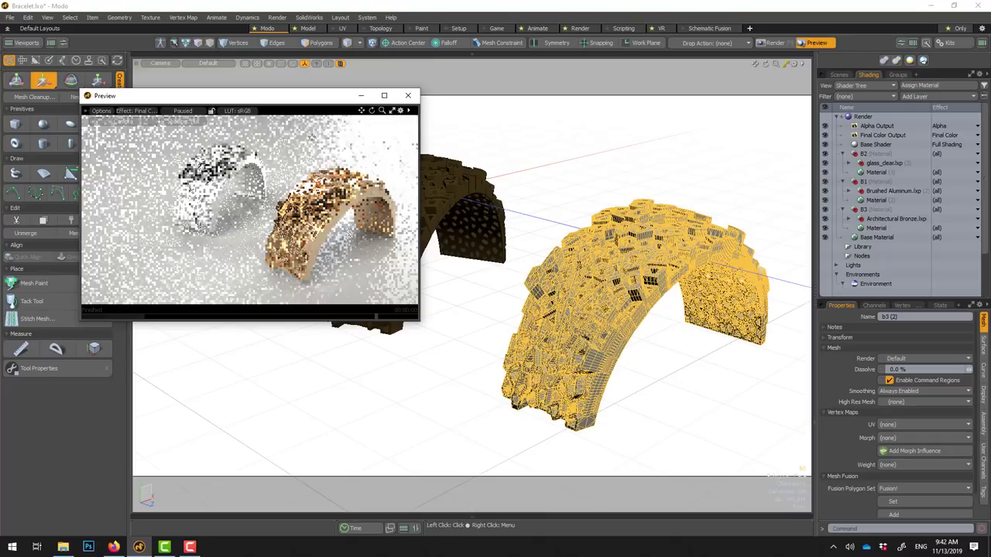
{"action": "left_click", "coordinate": [642, 276]}
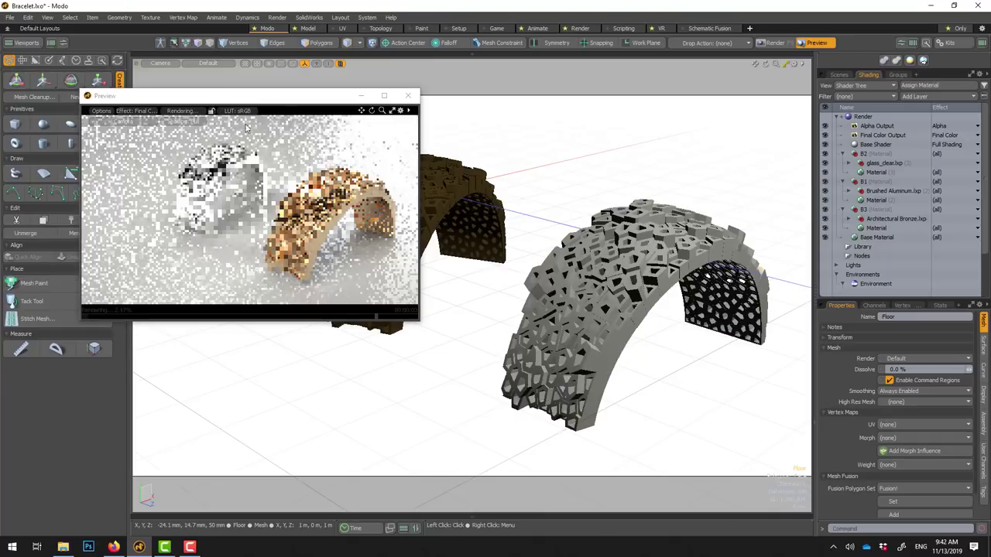
{"action": "left_click", "coordinate": [642, 277]}
{"action": "key", "text": "w"}
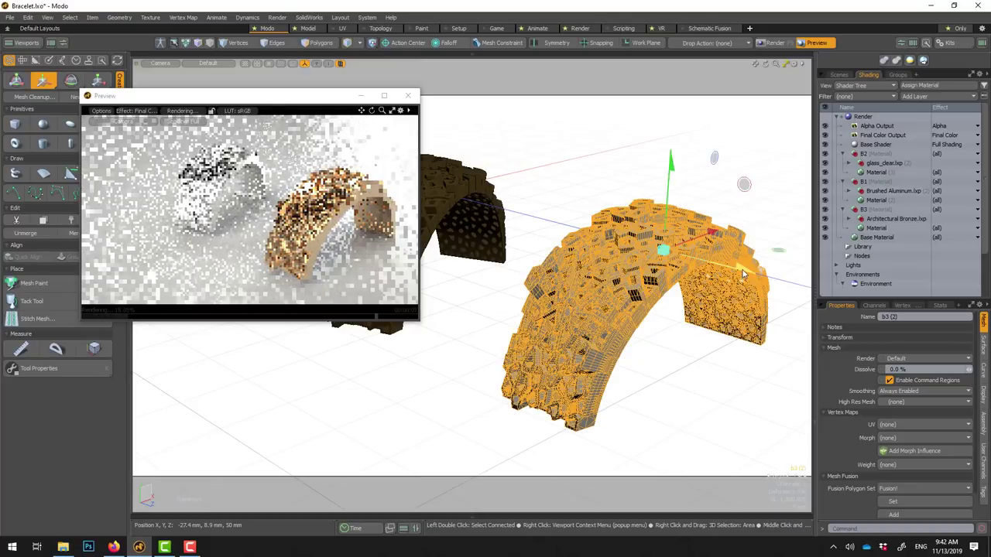
{"action": "left_click_drag", "start_coordinate": [642, 276], "coordinate": [529, 249]}
Step: Rotate the copy about 14° and nudge it into place just behind the original
{"action": "key", "text": "e"}
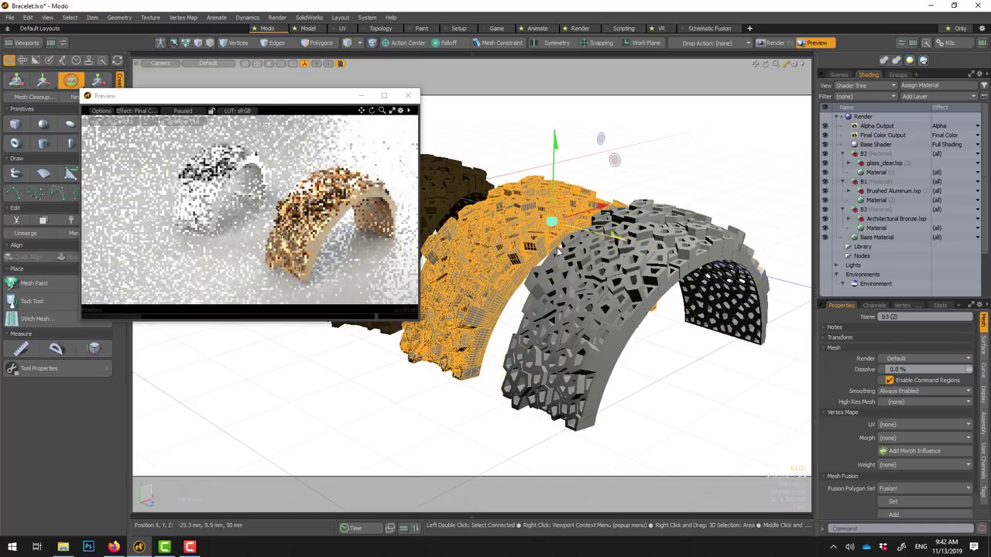
{"action": "left_click_drag", "start_coordinate": [615, 174], "coordinate": [626, 221]}
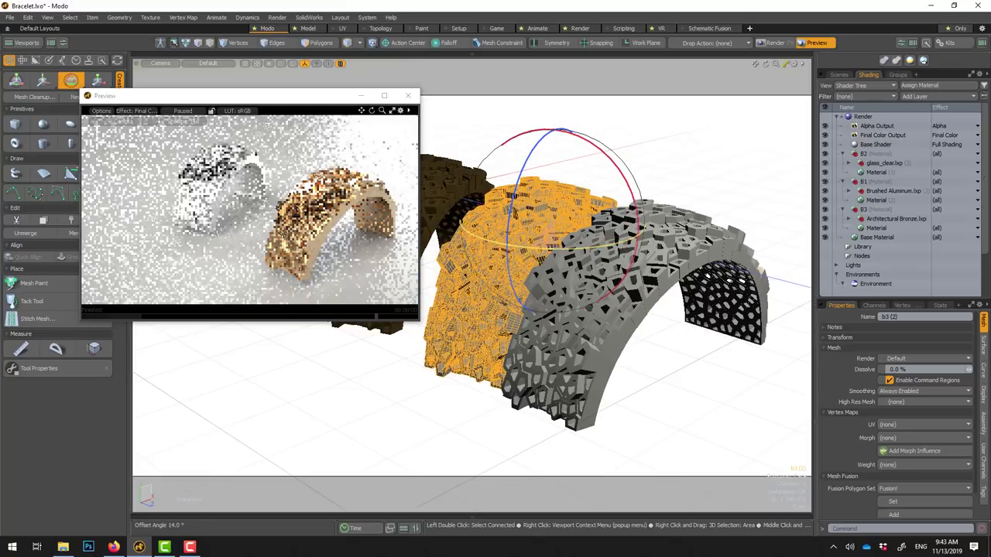
{"action": "key", "text": "w"}
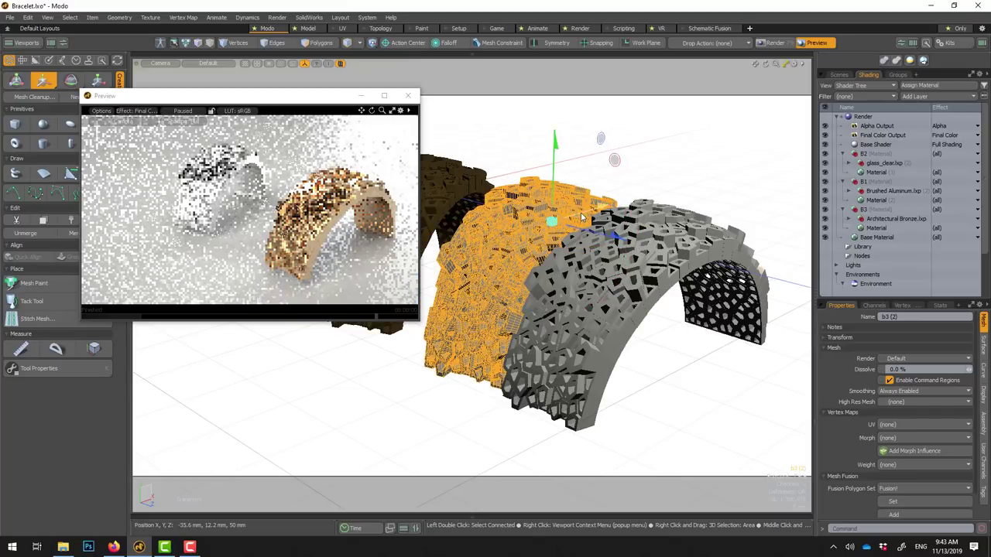
{"action": "left_click_drag", "start_coordinate": [615, 159], "coordinate": [627, 157]}
{"action": "key", "text": "q"}
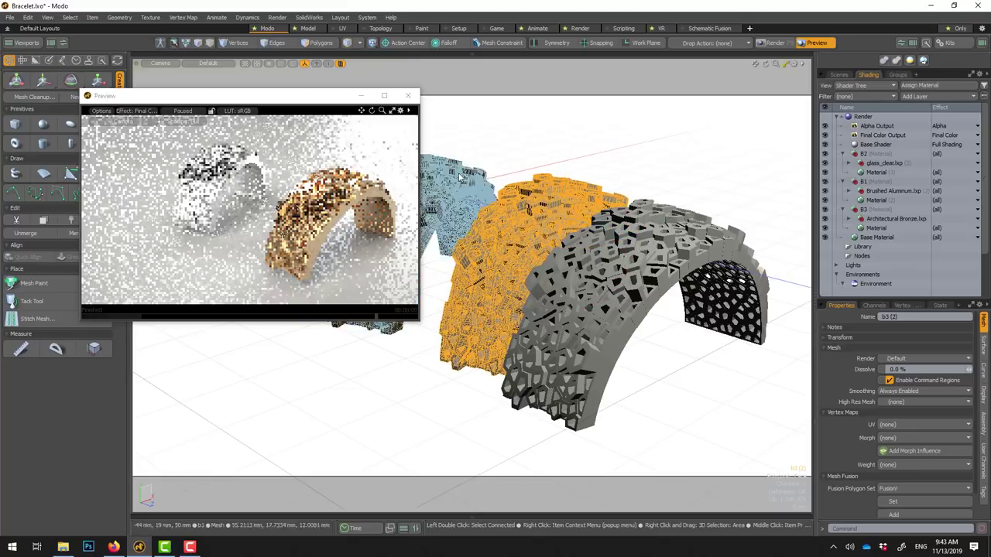
{"action": "left_click_drag", "start_coordinate": [524, 231], "coordinate": [540, 241], "text": "alt"}
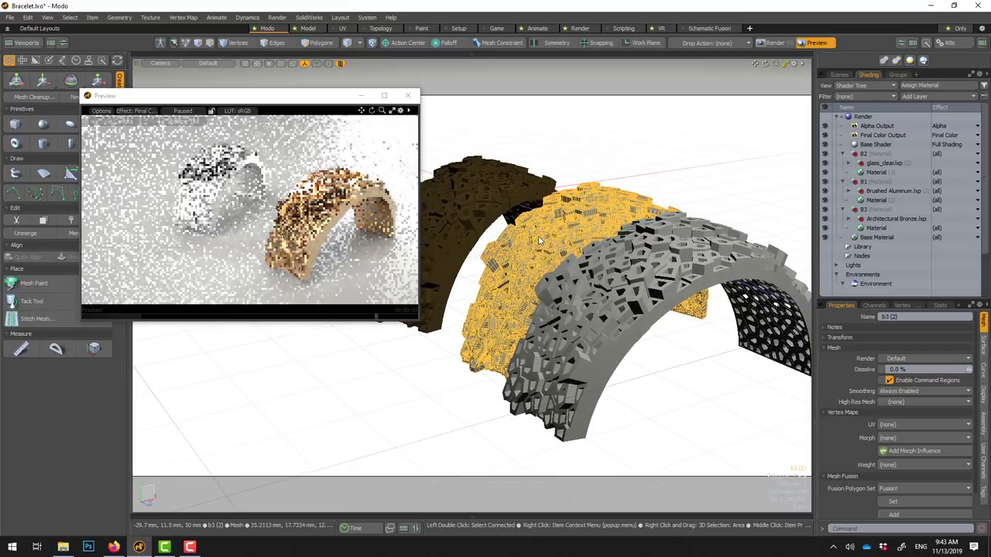
{"action": "key", "text": "w"}
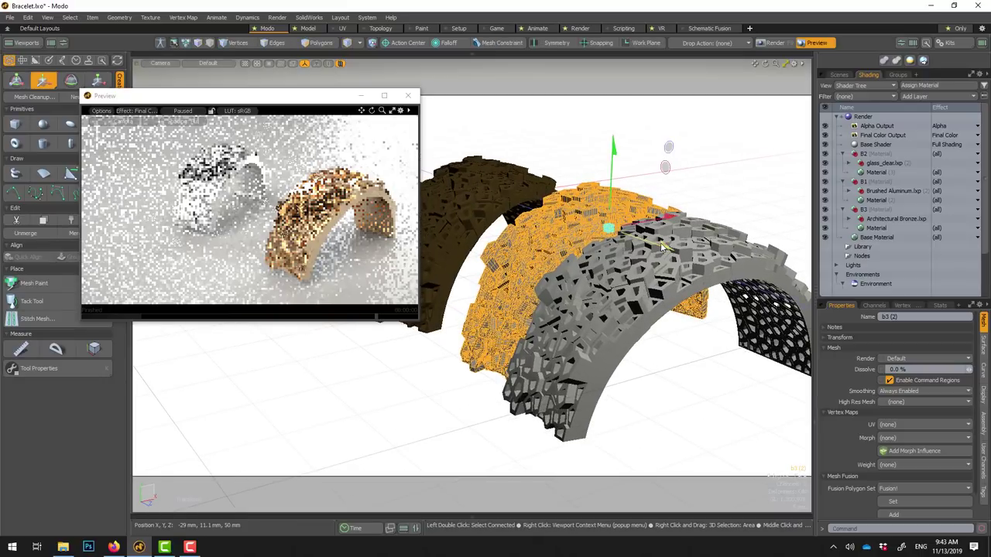
{"action": "left_click_drag", "start_coordinate": [664, 247], "coordinate": [650, 241]}
{"action": "key", "text": "space"}
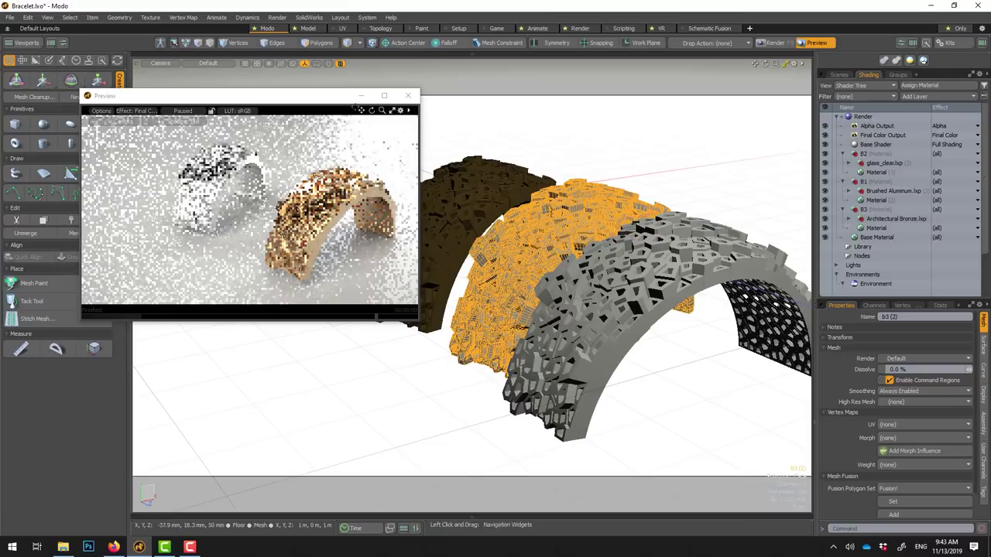
{"action": "left_click_drag", "start_coordinate": [255, 96], "coordinate": [306, 113]}
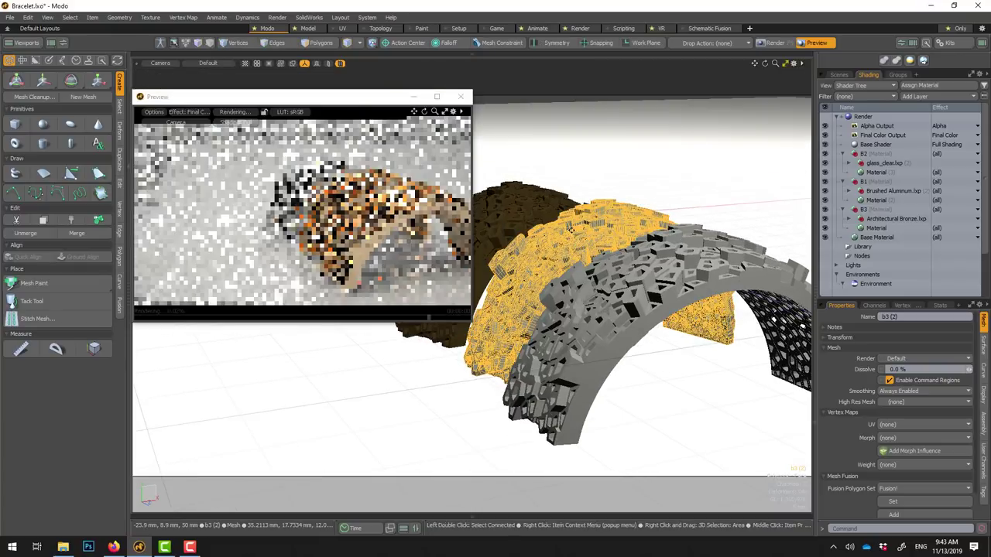
Step: Delete the unused B2 group containing glass_clear.lxp from the shader tree
{"action": "mouse_move", "coordinate": [765, 63]}
{"action": "left_mouse_down"}
{"action": "mouse_move", "coordinate": [592, 231]}
{"action": "mouse_move", "coordinate": [483, 182]}
{"action": "left_mouse_up"}
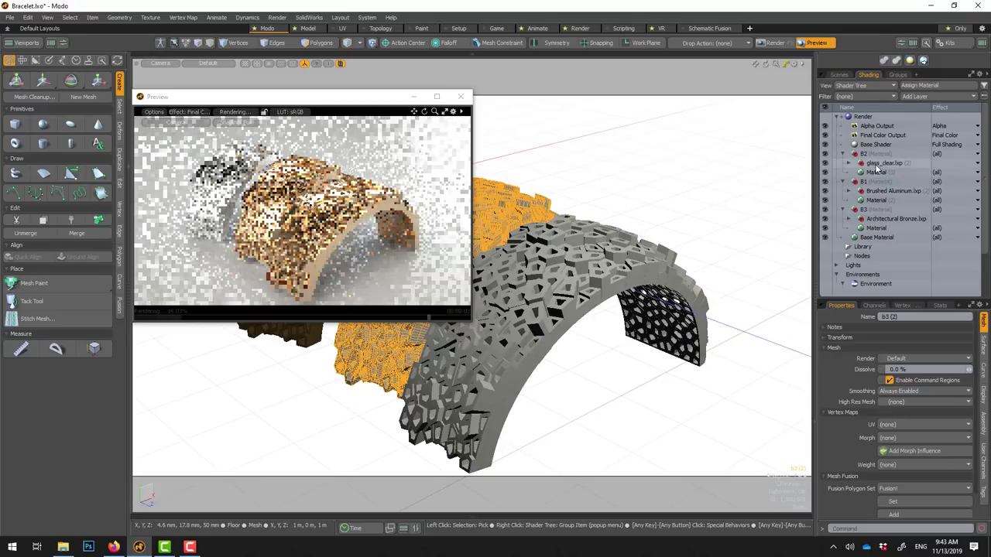
{"action": "left_click", "coordinate": [848, 164]}
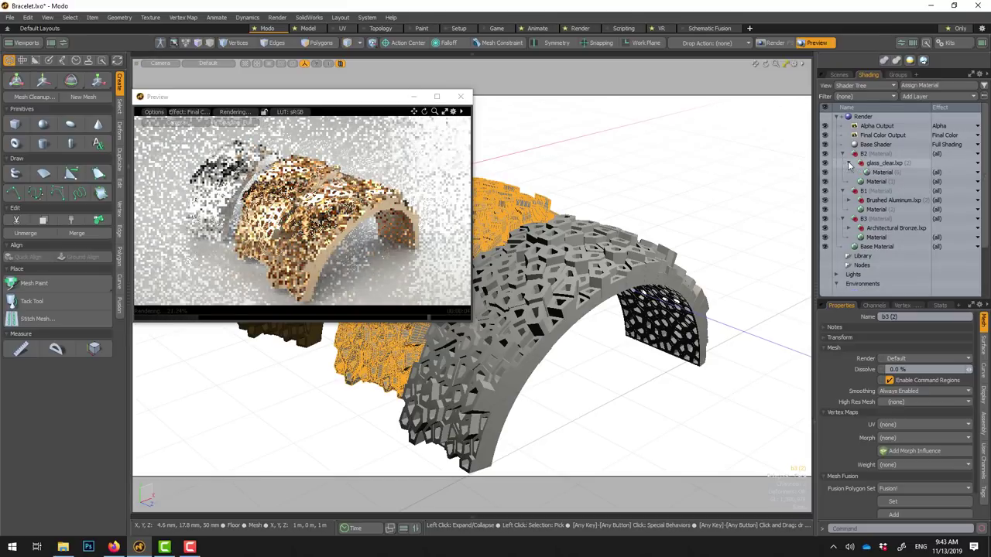
{"action": "left_click", "coordinate": [880, 164]}
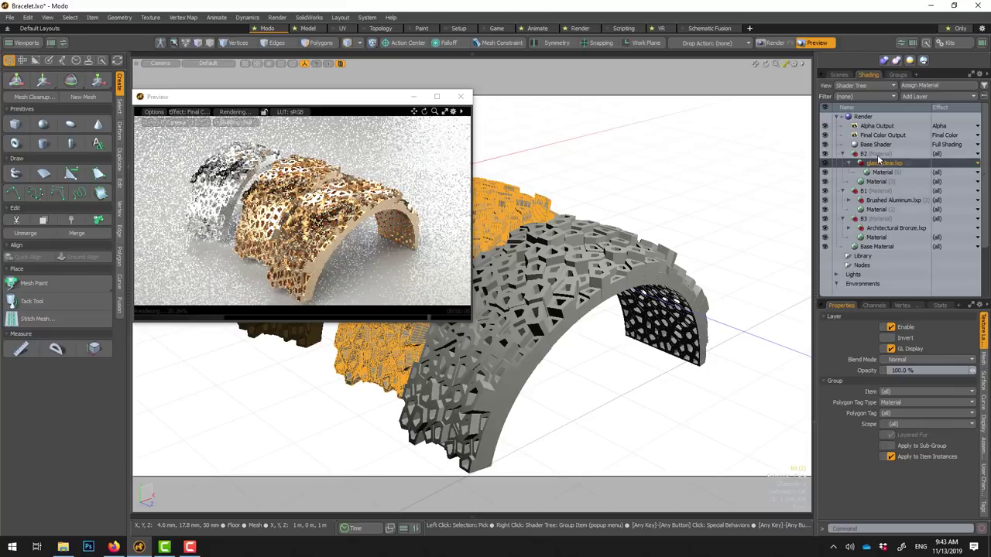
{"action": "key", "text": "Delete"}
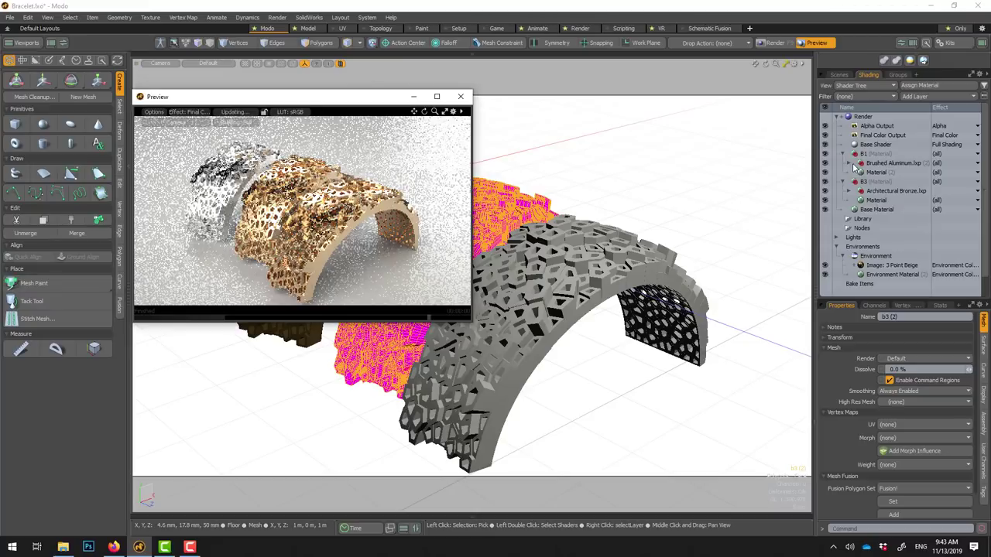
Step: Set the Architectural Bronze material's Rounded Edge Width to 0.005 (5 um)
{"action": "left_click", "coordinate": [852, 199]}
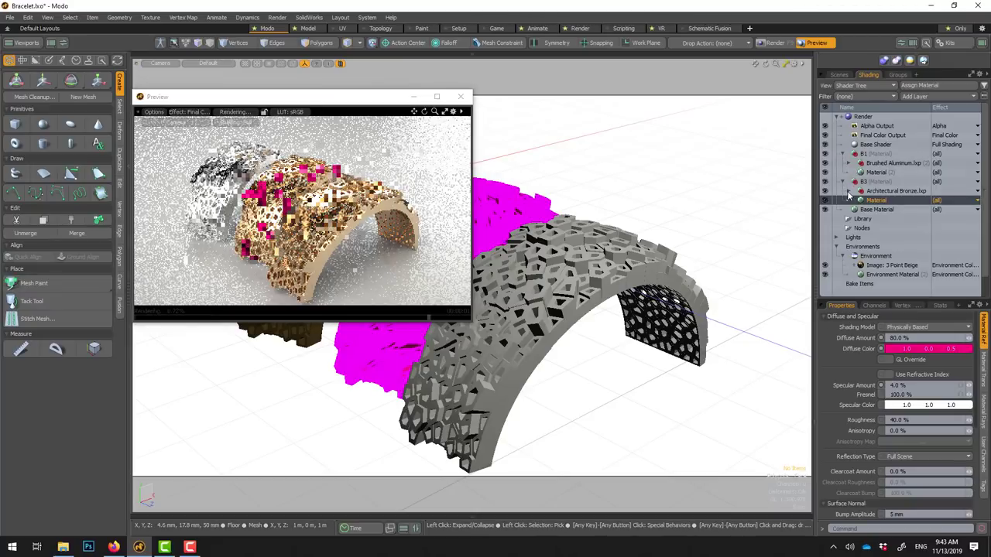
{"action": "left_click", "coordinate": [849, 193]}
{"action": "left_click", "coordinate": [879, 200]}
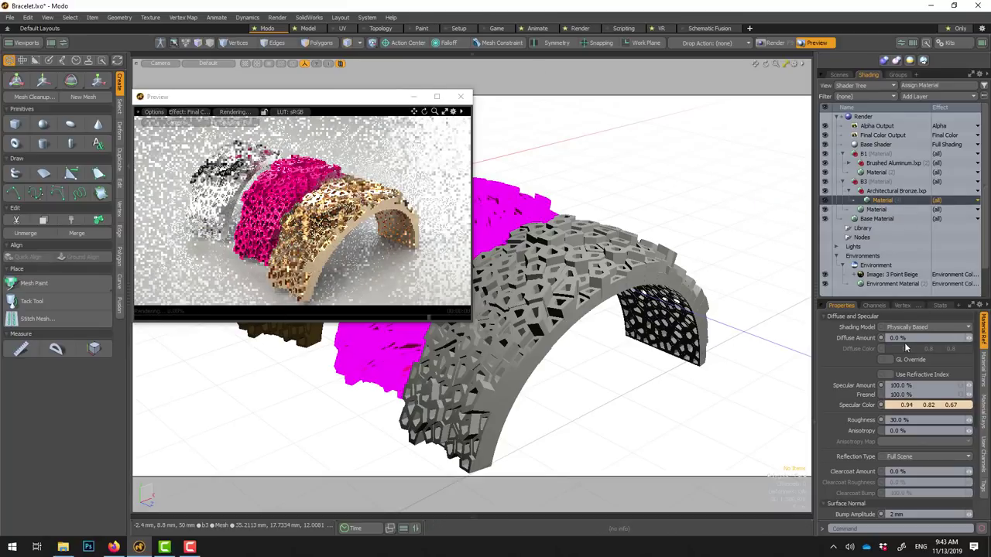
{"action": "left_click_drag", "start_coordinate": [917, 307], "coordinate": [918, 238]}
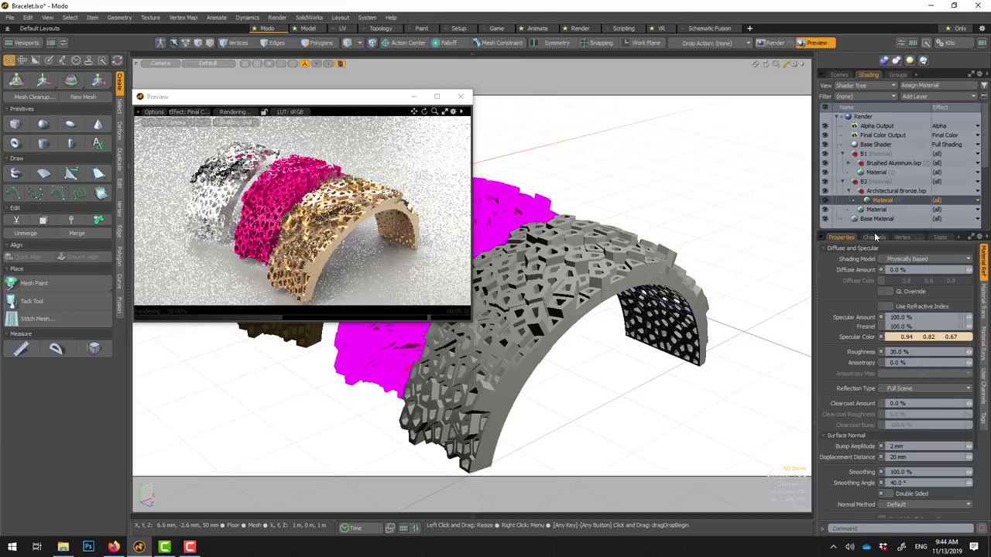
{"action": "left_click_drag", "start_coordinate": [873, 226], "coordinate": [874, 113]}
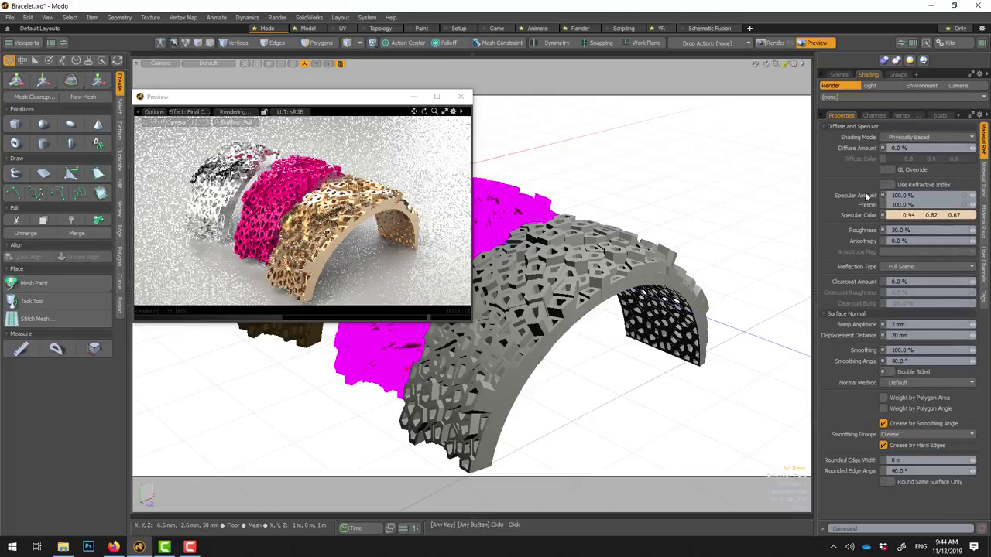
{"action": "left_click", "coordinate": [898, 461]}
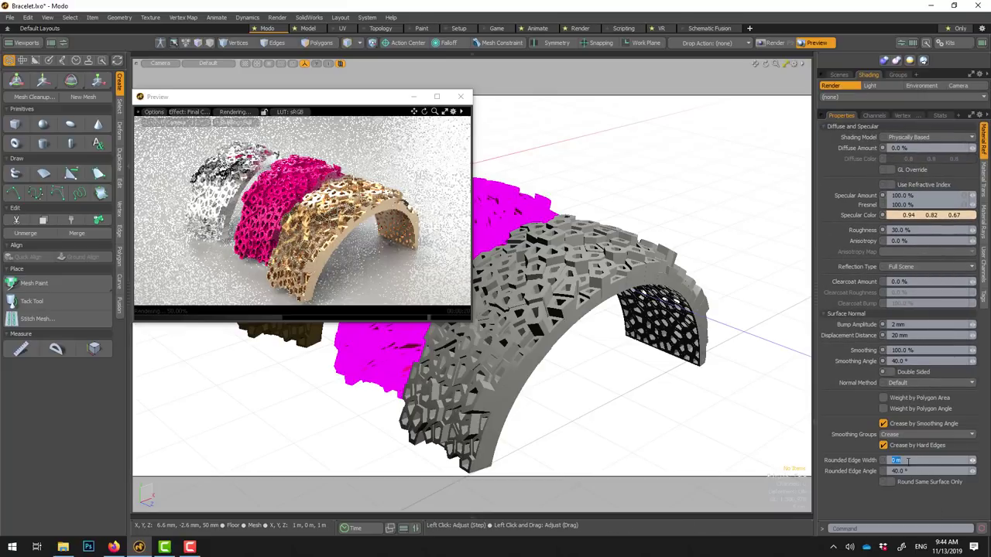
{"action": "type", "text": "0."}
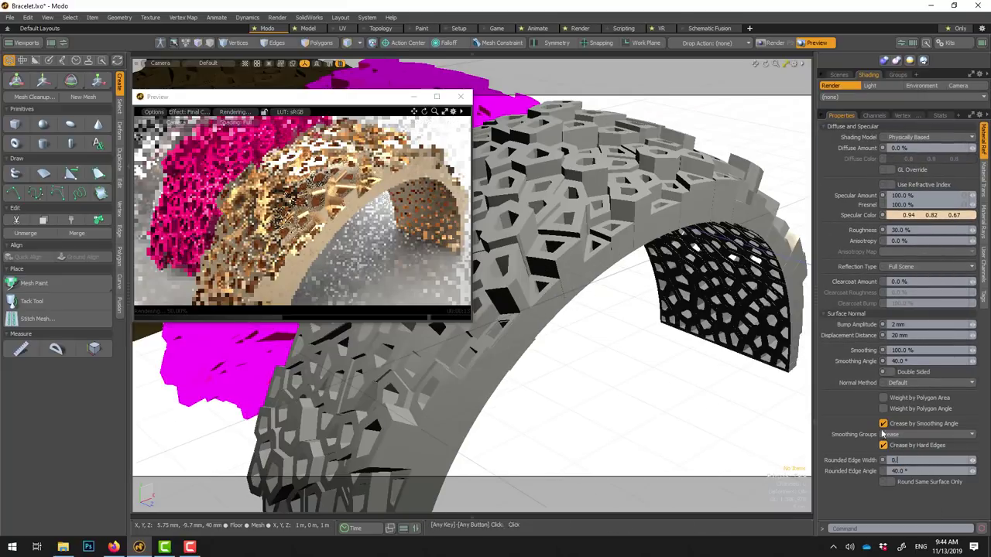
{"action": "type", "text": "005"}
{"action": "key", "text": "Return"}
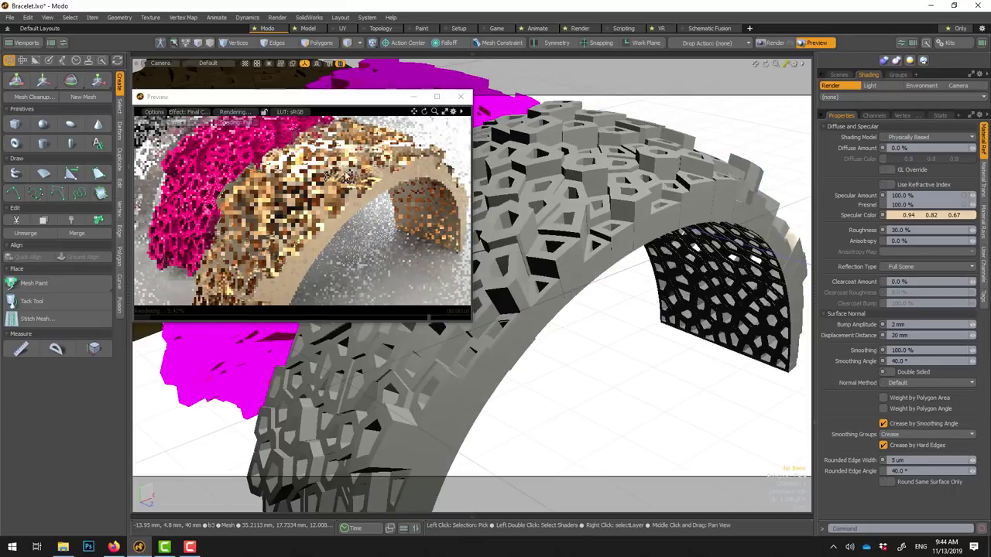
{"action": "left_click_drag", "start_coordinate": [542, 232], "coordinate": [650, 260], "text": "alt"}
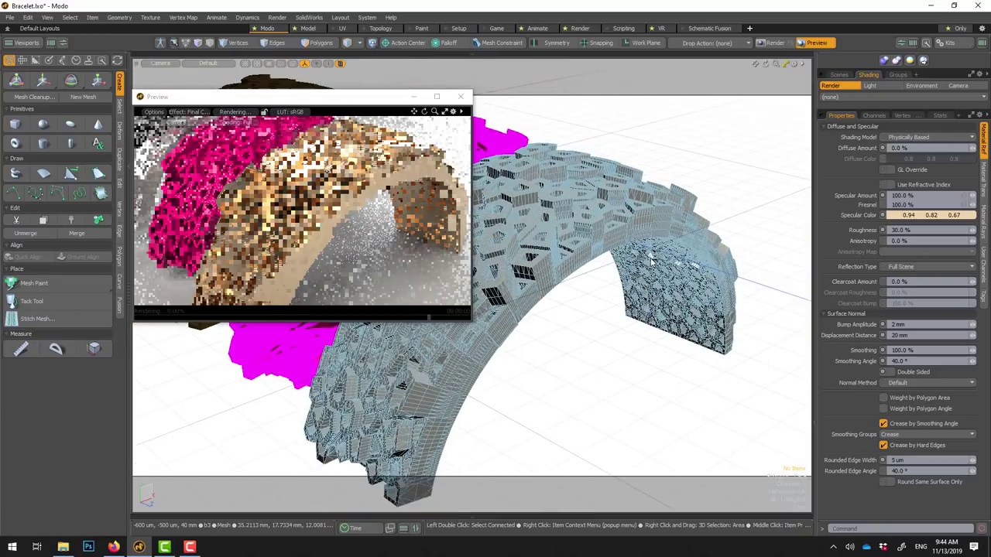
{"action": "mouse_move", "coordinate": [309, 97]}
{"action": "left_mouse_down"}
{"action": "mouse_move", "coordinate": [335, 145]}
{"action": "mouse_move", "coordinate": [429, 244]}
{"action": "left_mouse_up"}
Step: Set the Brushed Aluminum material's Rounded Edge Width to 5 mm and close the Preview window
{"action": "left_click", "coordinate": [862, 149]}
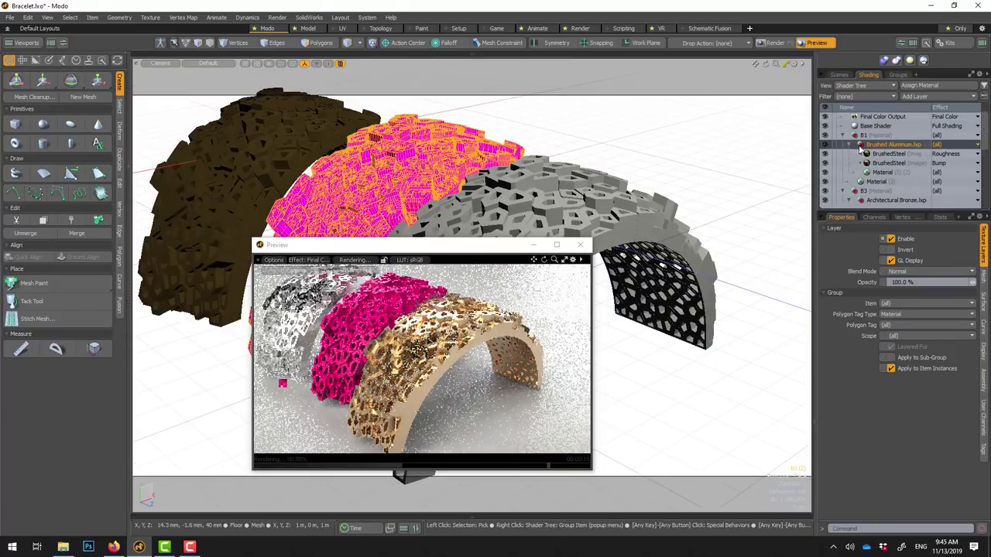
{"action": "left_click", "coordinate": [890, 174]}
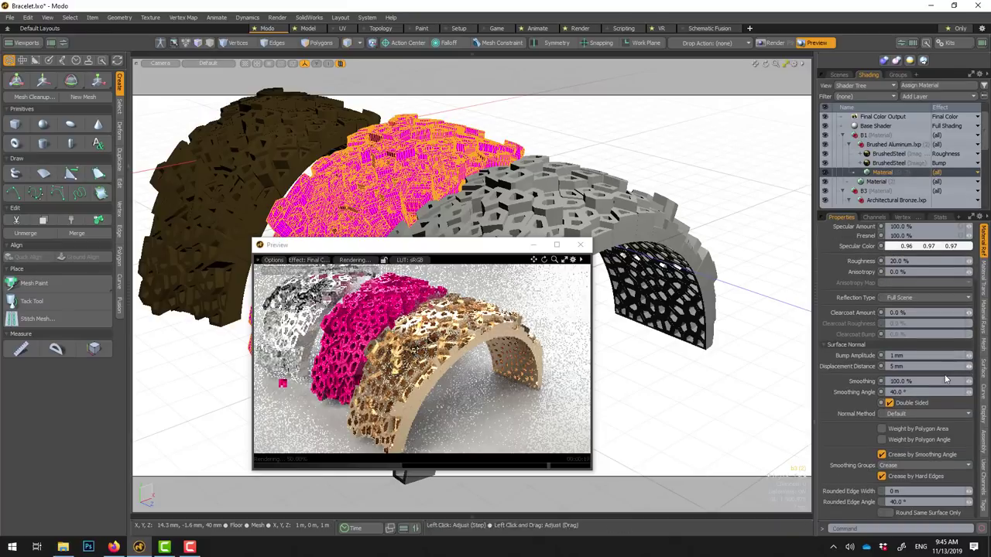
{"action": "left_click", "coordinate": [935, 493]}
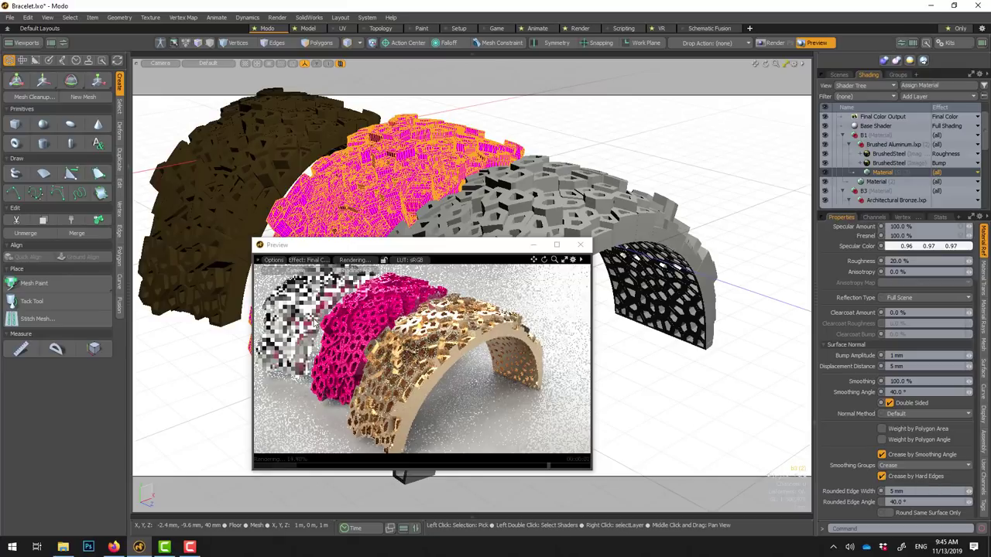
{"action": "left_click", "coordinate": [349, 331]}
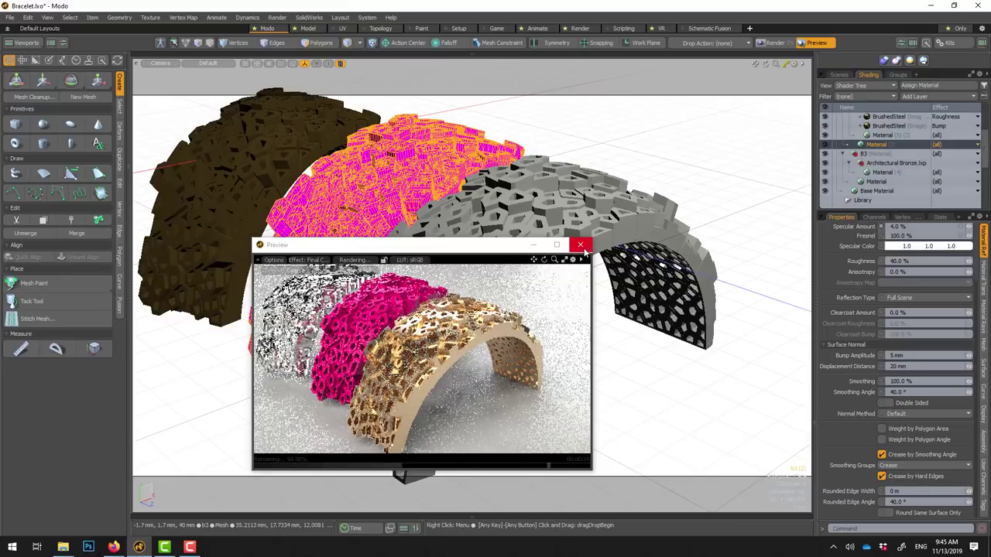
{"action": "left_click", "coordinate": [580, 244]}
{"action": "left_click", "coordinate": [540, 225]}
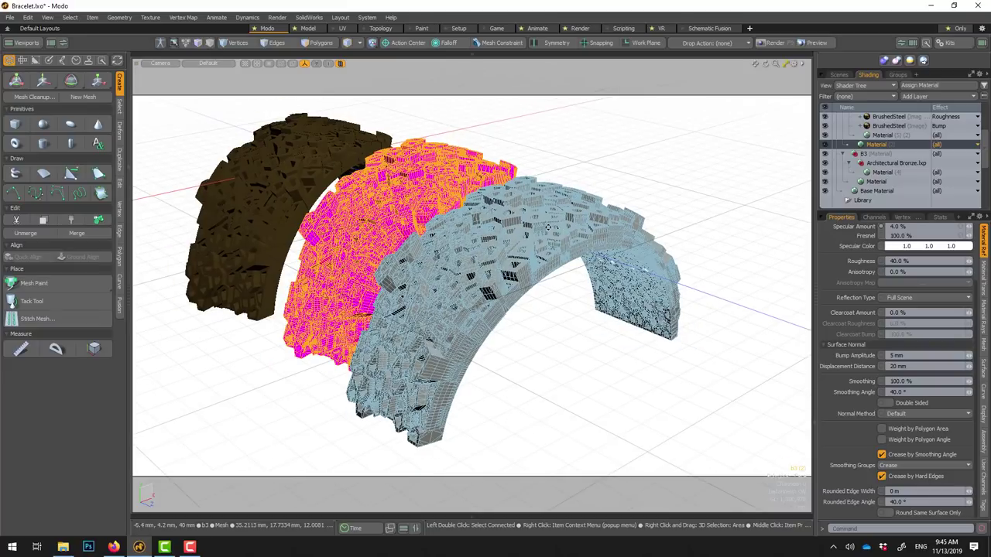
Step: Change the Render item's render camera from Perspective to the scene Camera
{"action": "left_click_drag", "start_coordinate": [549, 228], "coordinate": [556, 228], "text": "alt"}
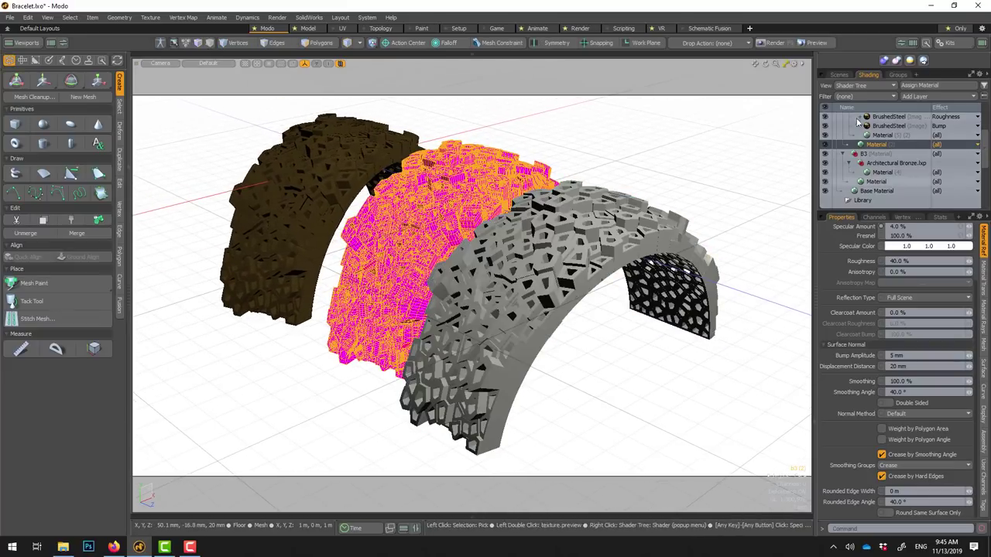
{"action": "scroll", "coordinate": [857, 122], "scroll_direction": "up", "scroll_amount": 3}
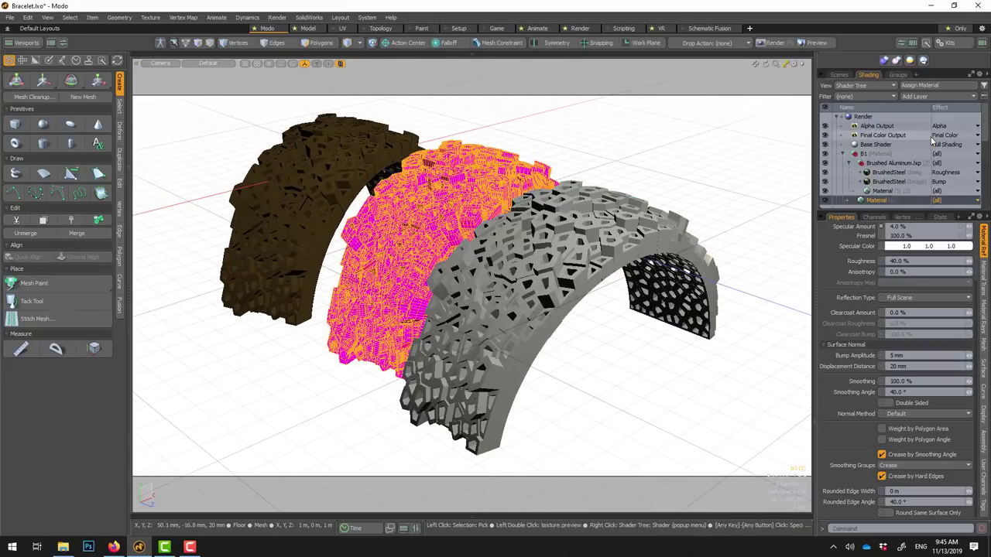
{"action": "left_click", "coordinate": [879, 119]}
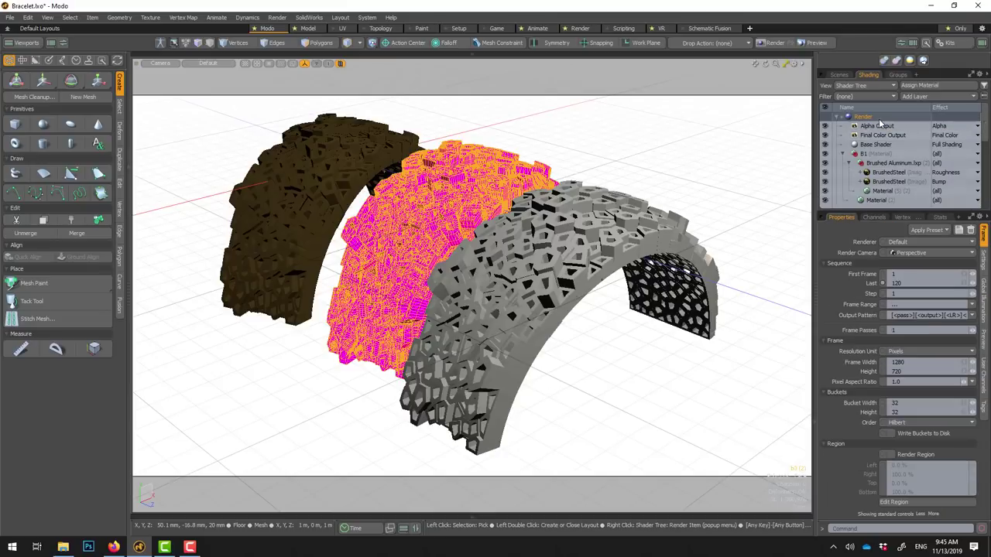
{"action": "left_click", "coordinate": [923, 250]}
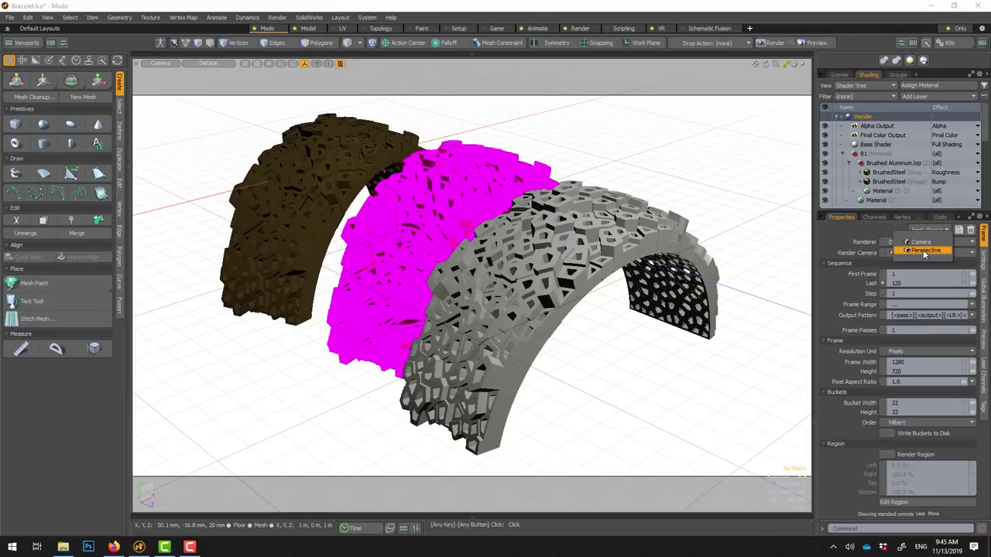
{"action": "left_click", "coordinate": [922, 245]}
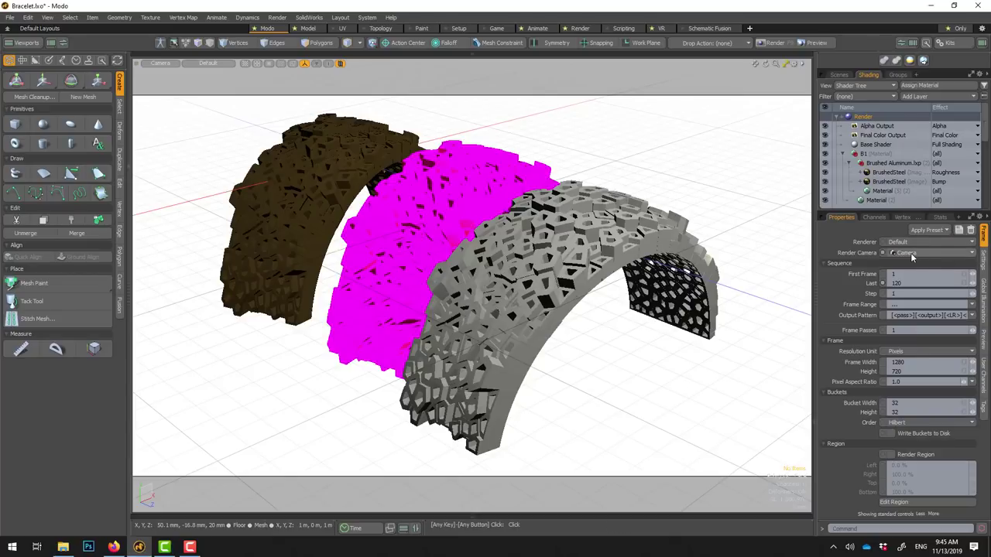
{"action": "left_click", "coordinate": [984, 260]}
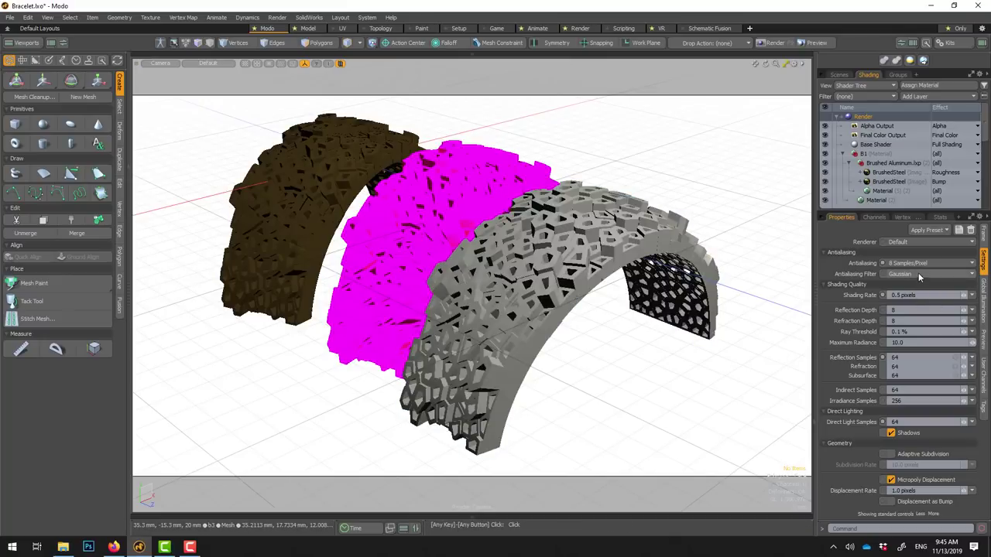
Step: Set antialiasing to 128 samples per pixel
{"action": "left_click", "coordinate": [918, 263]}
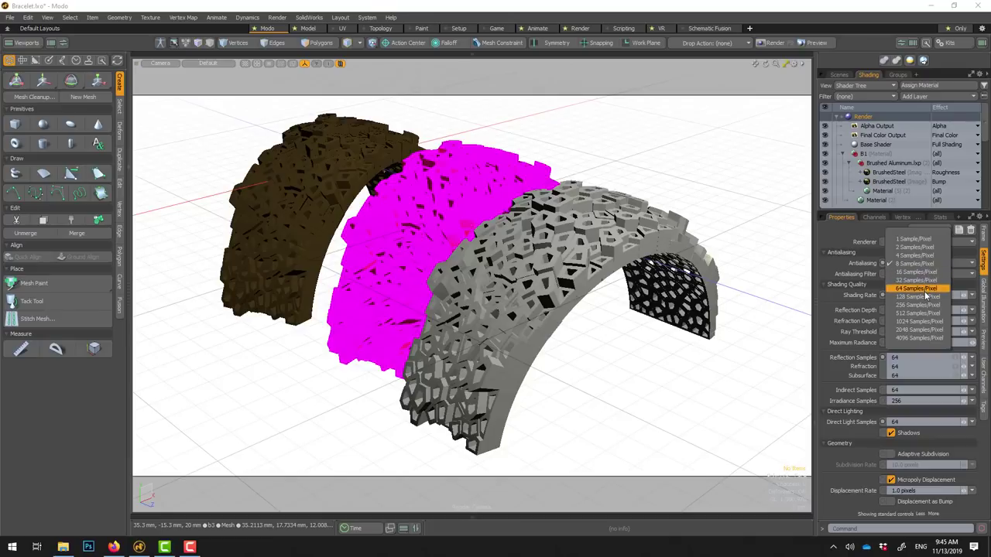
{"action": "left_click", "coordinate": [926, 297]}
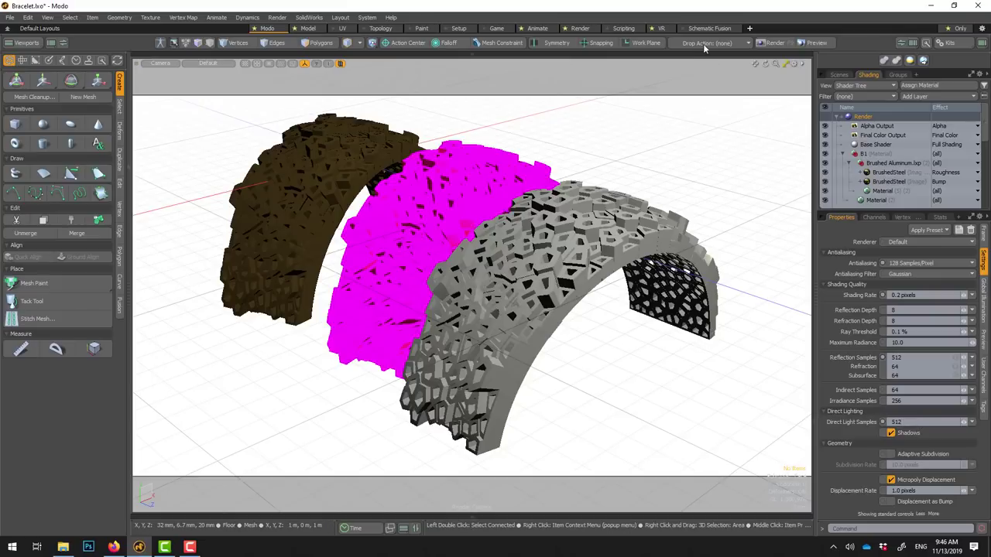
Step: Show the Final Color Output settings and start the F8 interactive preview over the viewport
{"action": "left_click", "coordinate": [880, 136]}
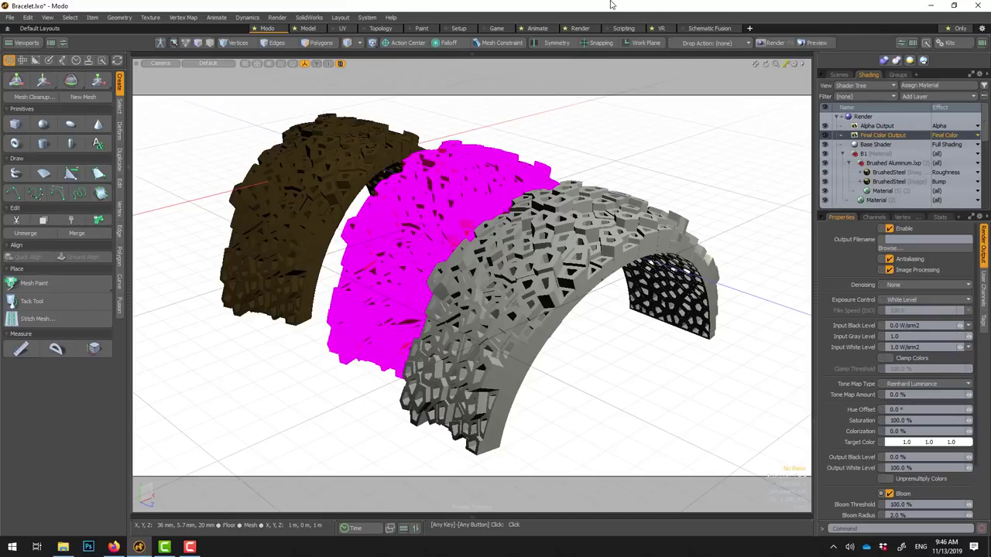
{"action": "key", "text": "F8"}
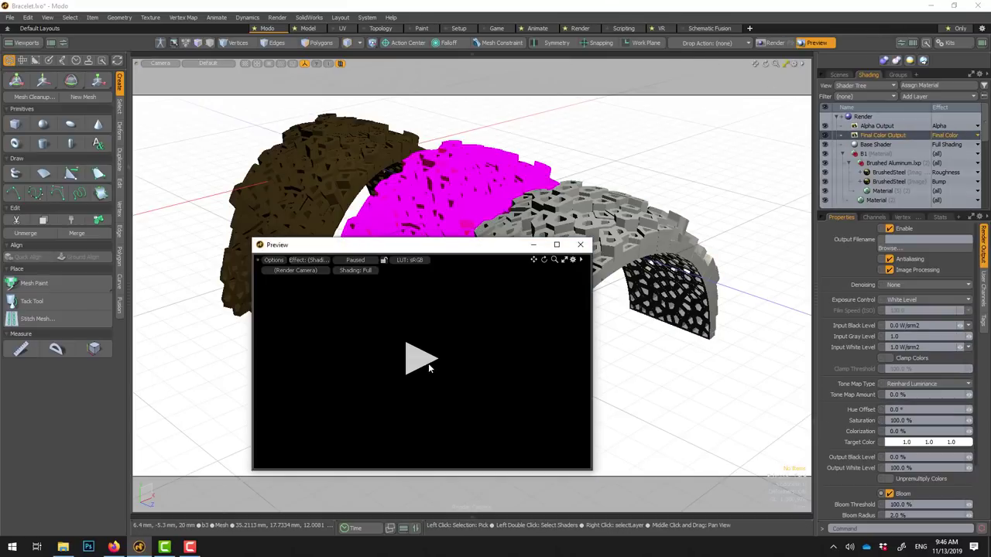
{"action": "left_click", "coordinate": [429, 363]}
{"action": "left_click_drag", "start_coordinate": [464, 244], "coordinate": [519, 176]}
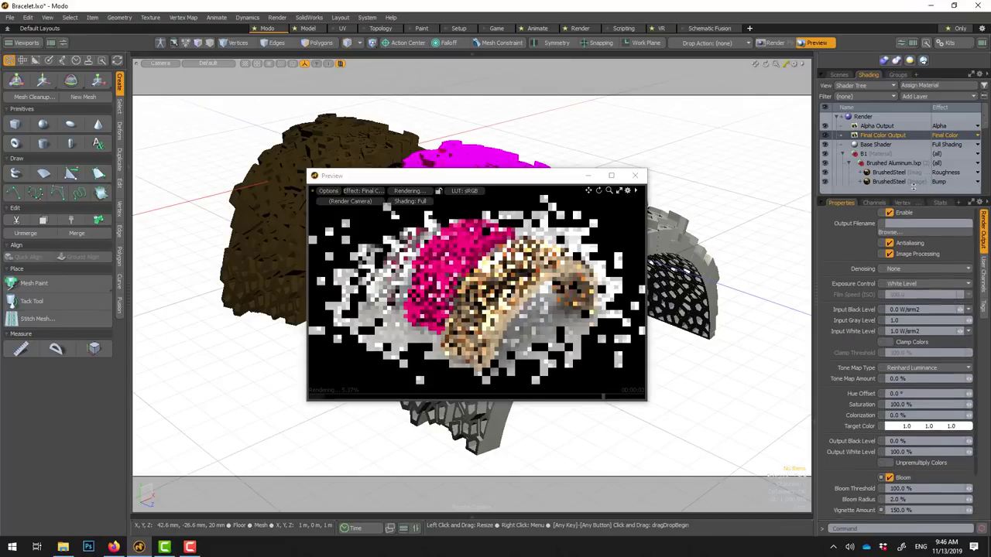
{"action": "left_click_drag", "start_coordinate": [920, 211], "coordinate": [921, 171]}
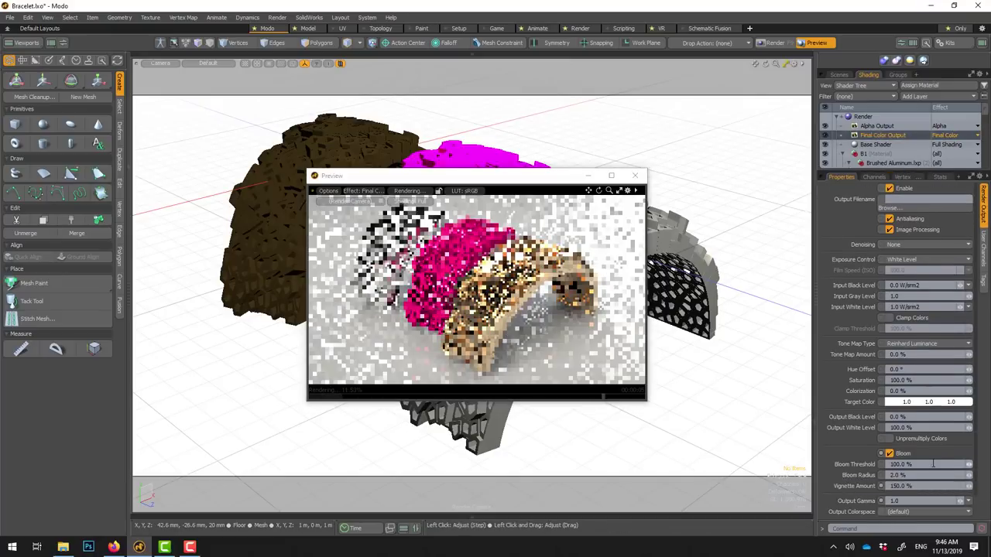
Step: Compare bloom off and on, then enter 20 for the bloom threshold
{"action": "left_click", "coordinate": [889, 453]}
{"action": "left_click", "coordinate": [890, 453]}
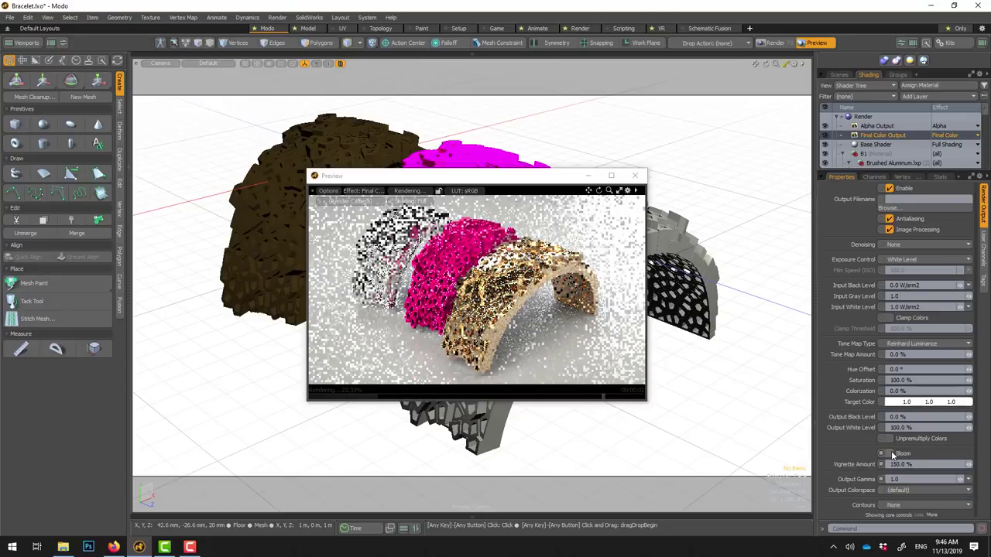
{"action": "left_click", "coordinate": [890, 454]}
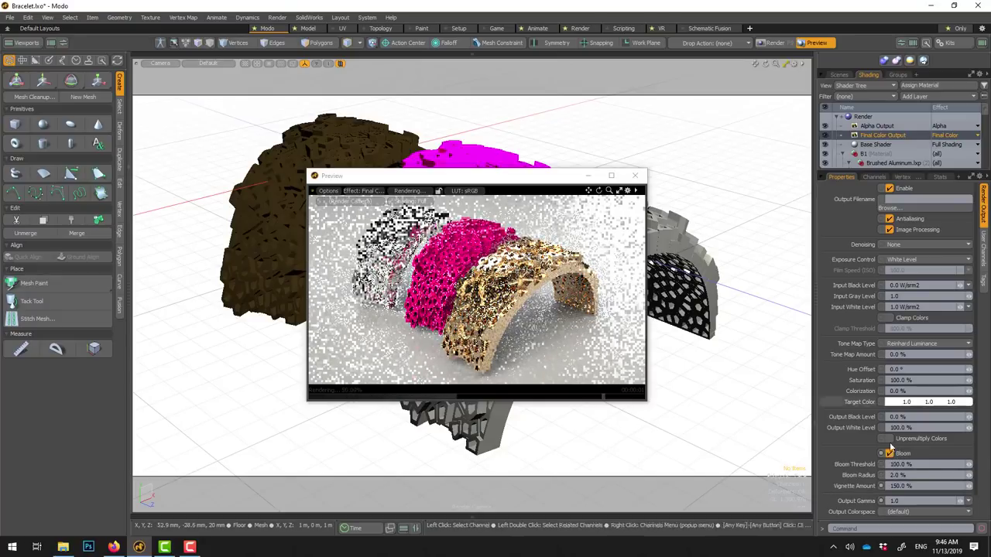
{"action": "left_click", "coordinate": [902, 465]}
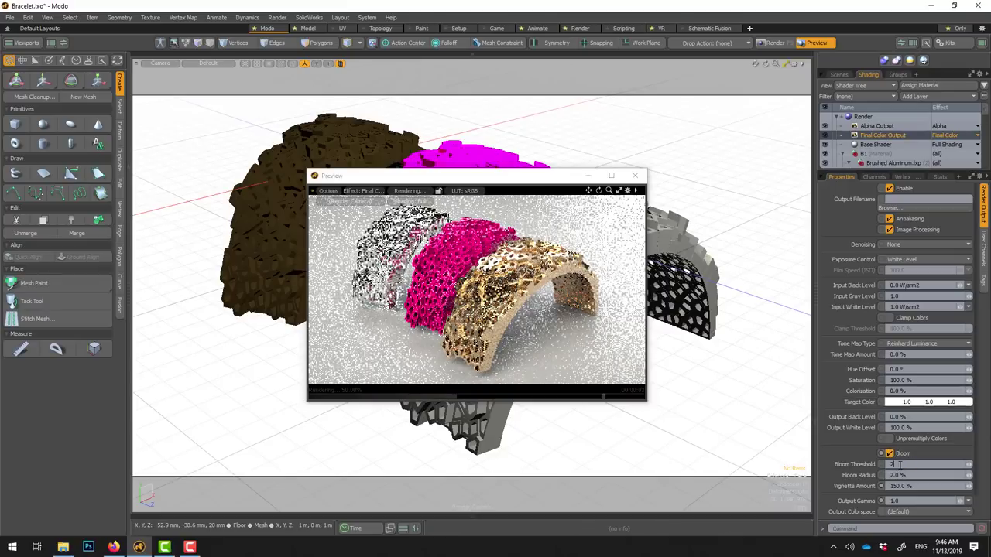
{"action": "type", "text": "20"}
{"action": "key", "text": "Return"}
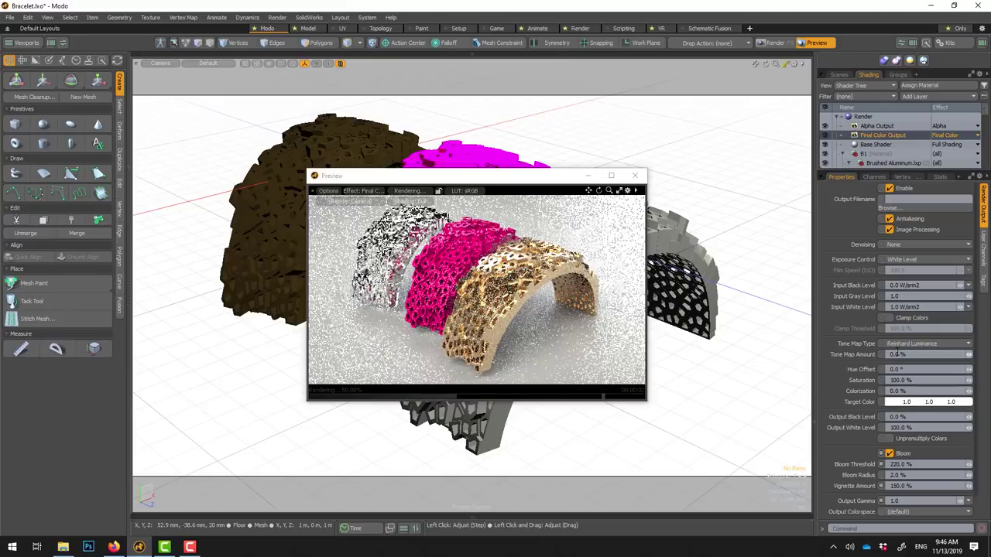
Step: Set vignette amount to 250% and tone map amount to 20%
{"action": "left_click", "coordinate": [917, 486]}
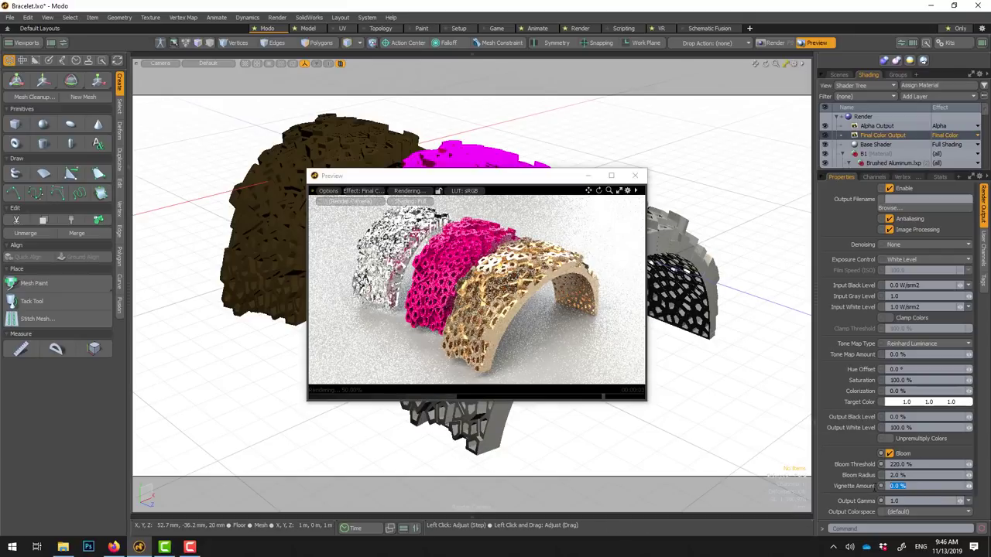
{"action": "type", "text": "250"}
{"action": "key", "text": "Return"}
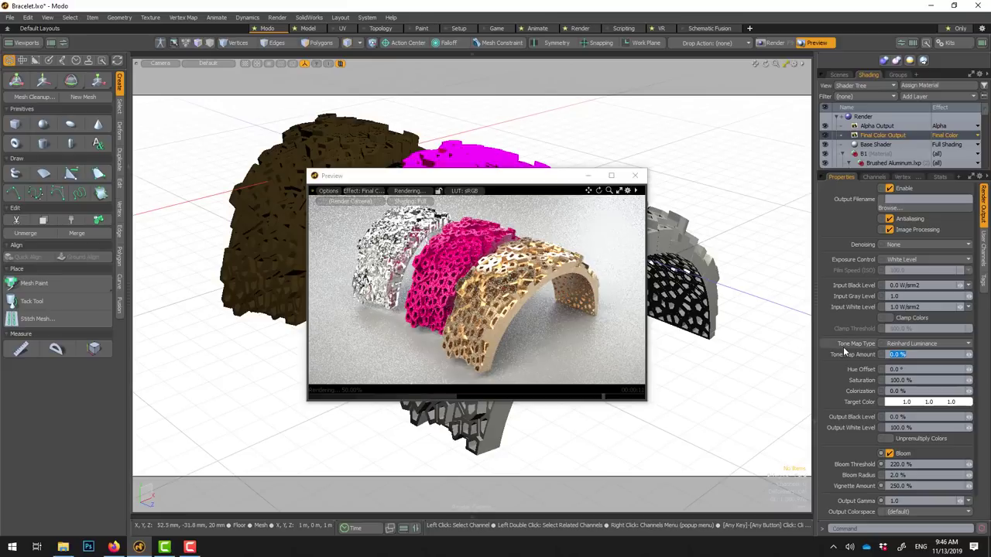
{"action": "type", "text": "20"}
{"action": "key", "text": "Return"}
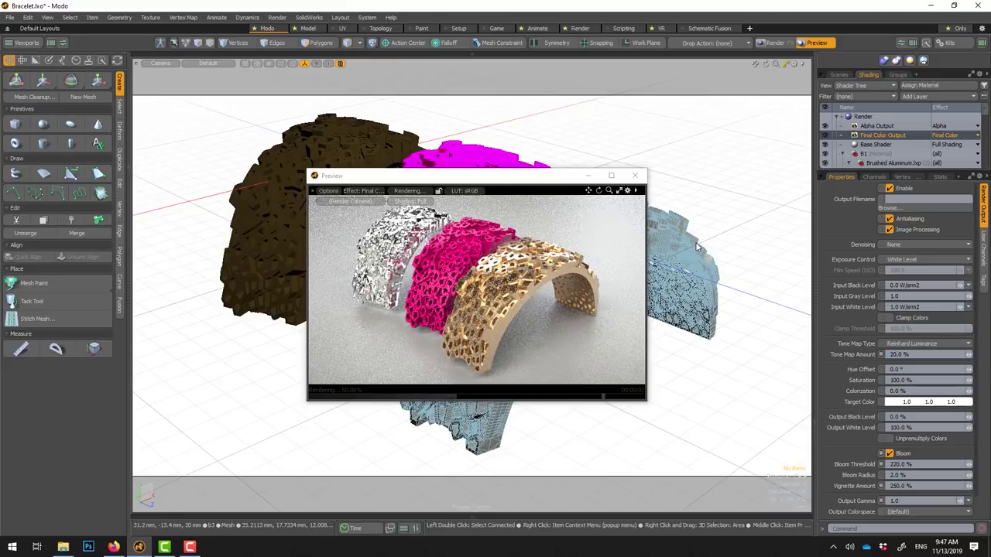
Step: Orbit to the area light, select it, and enlarge the scene item list
{"action": "left_click_drag", "start_coordinate": [696, 246], "coordinate": [703, 120], "text": "alt"}
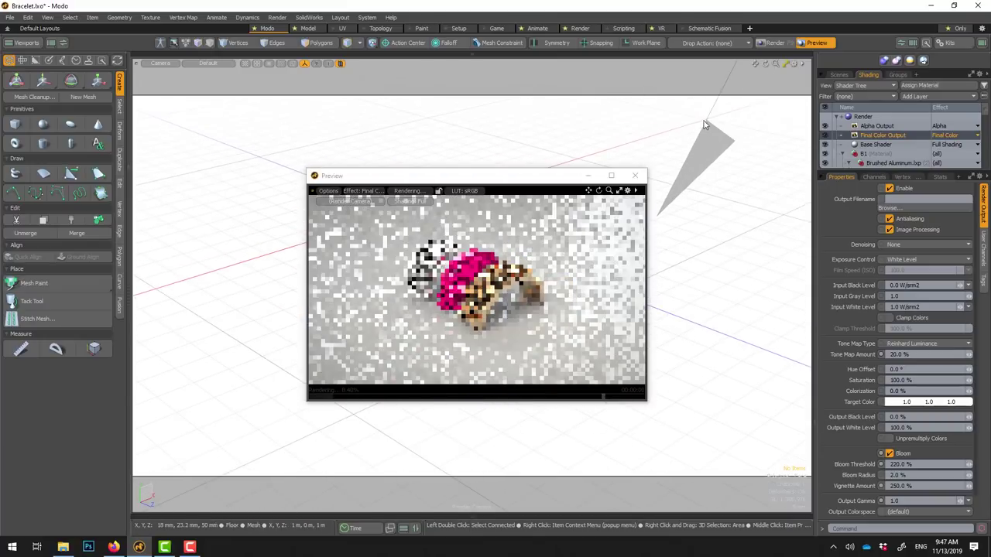
{"action": "left_click", "coordinate": [705, 134]}
{"action": "mouse_move", "coordinate": [705, 134]}
{"action": "left_mouse_down", "text": "alt"}
{"action": "mouse_move", "coordinate": [703, 144]}
{"action": "mouse_move", "coordinate": [647, 140]}
{"action": "mouse_move", "coordinate": [779, 115]}
{"action": "left_mouse_up", "text": "alt"}
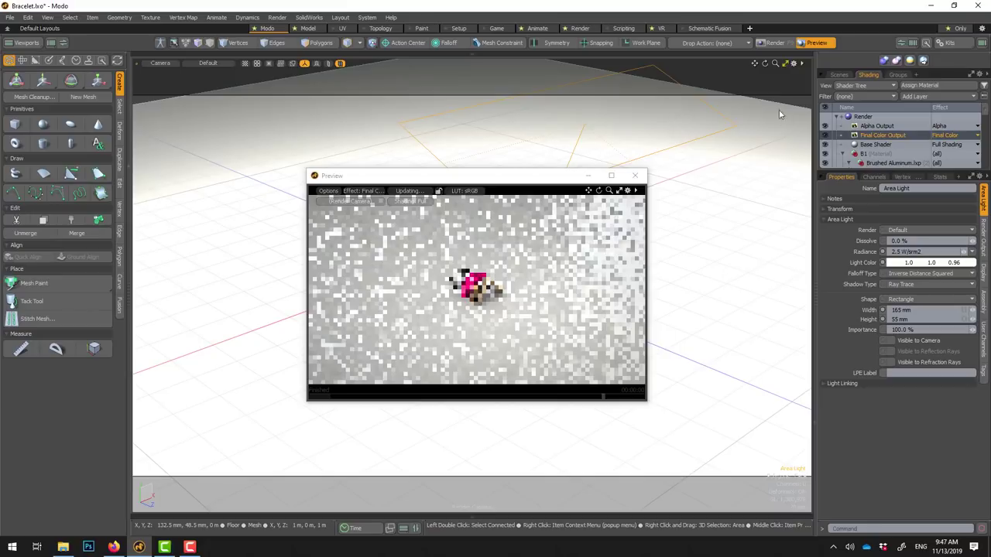
{"action": "left_click", "coordinate": [848, 75]}
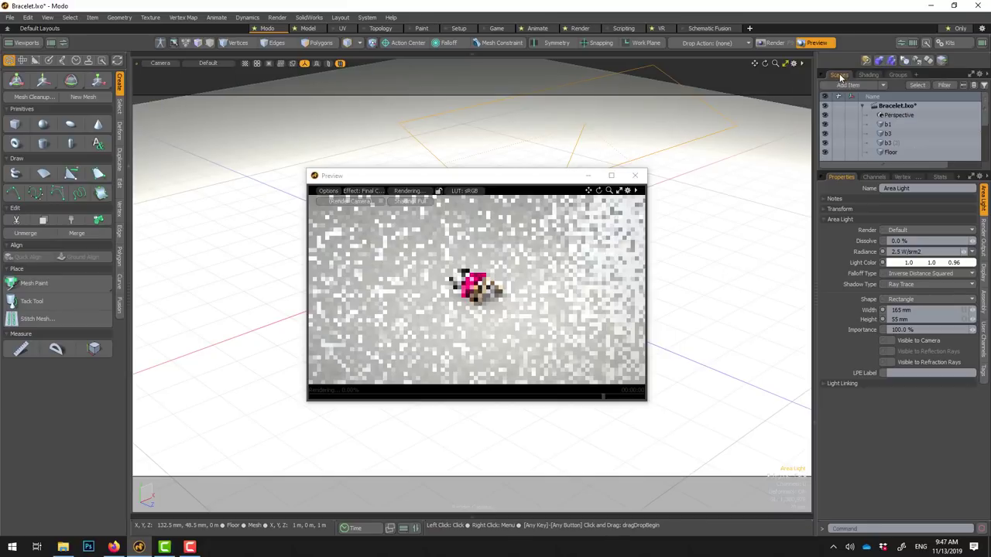
{"action": "left_click", "coordinate": [875, 176]}
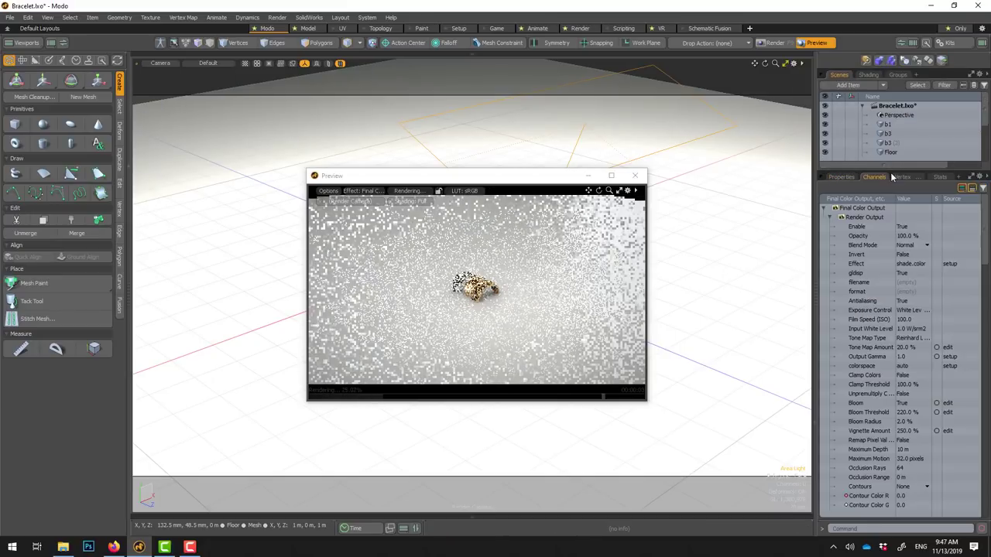
{"action": "left_click_drag", "start_coordinate": [891, 165], "coordinate": [903, 248]}
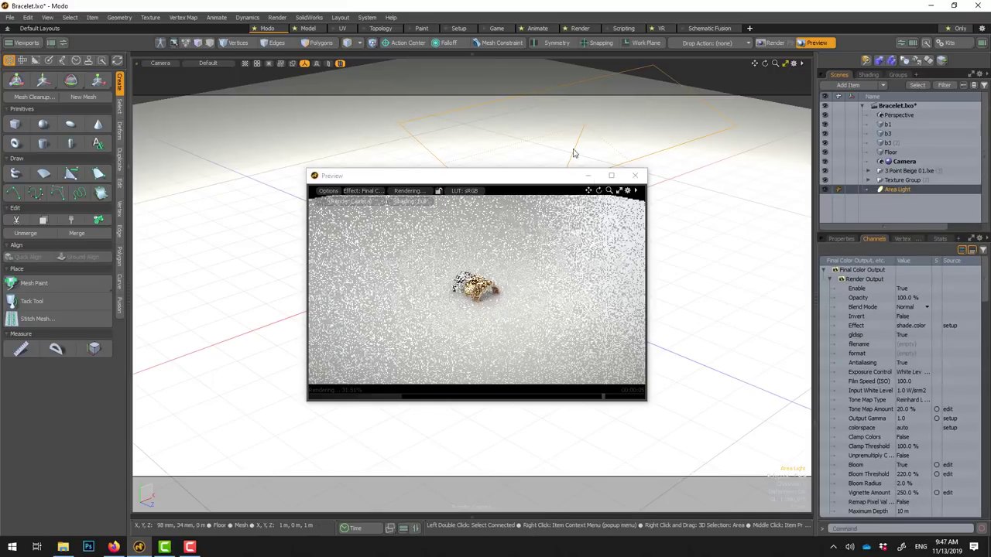
Step: Move the area light higher above the arcs, then select the b3 arc
{"action": "key", "text": "w"}
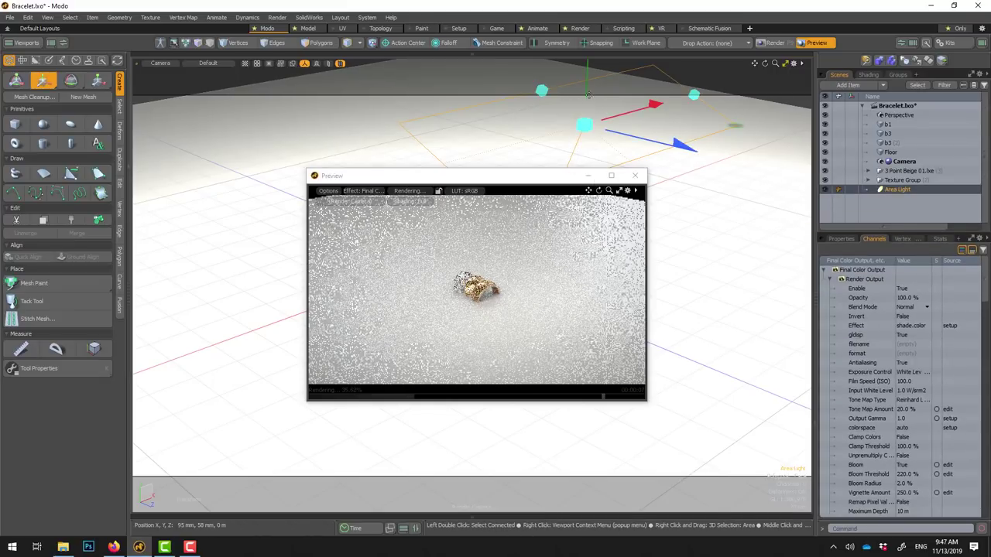
{"action": "mouse_move", "coordinate": [619, 356]}
{"action": "left_mouse_down"}
{"action": "mouse_move", "coordinate": [565, 181]}
{"action": "mouse_move", "coordinate": [548, 356]}
{"action": "left_mouse_up"}
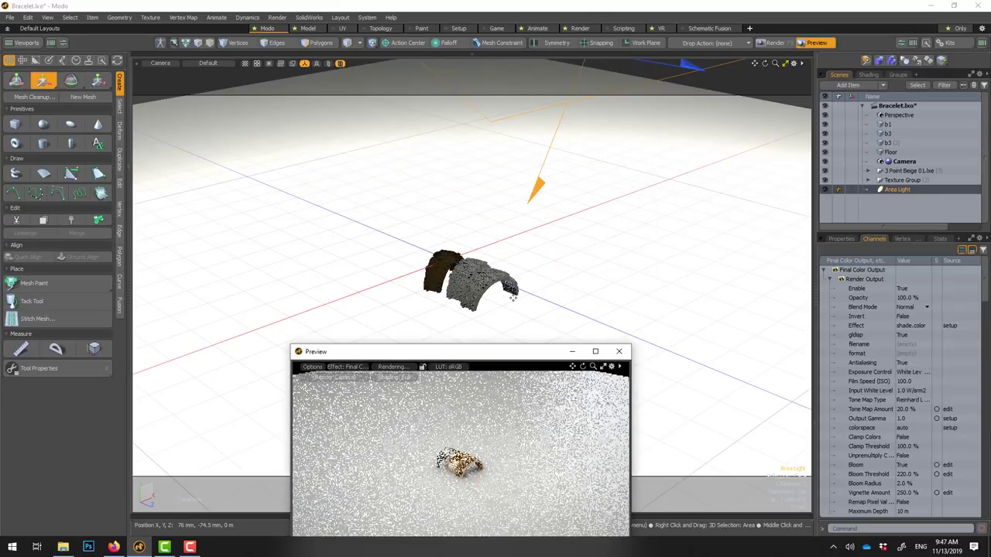
{"action": "key", "text": "space"}
{"action": "left_click", "coordinate": [488, 275]}
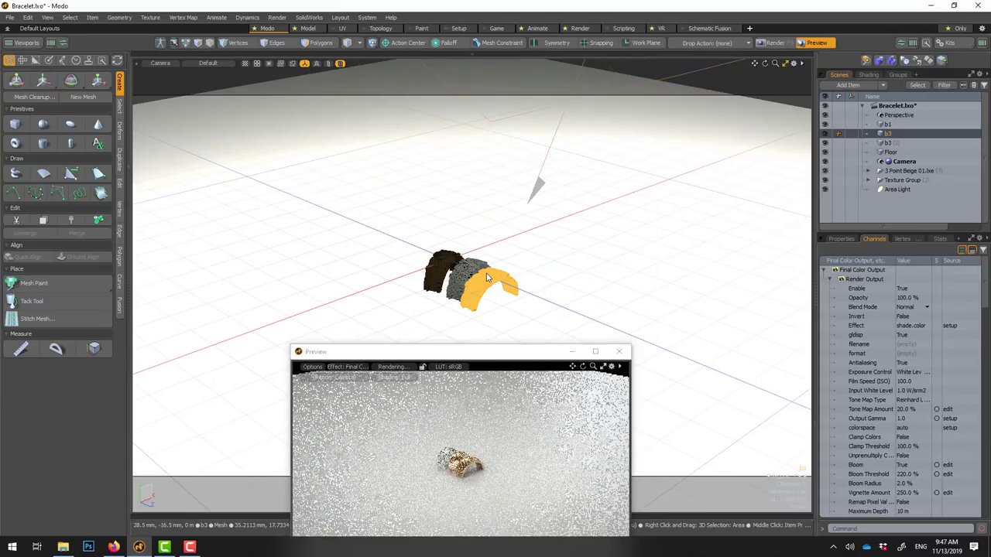
Step: Frame and orbit close to the arcs, raise the Preview window, and select the b1 arc
{"action": "key", "text": "shift+a"}
{"action": "mouse_move", "coordinate": [427, 265]}
{"action": "left_mouse_down", "text": "alt"}
{"action": "mouse_move", "coordinate": [434, 256]}
{"action": "mouse_move", "coordinate": [491, 262]}
{"action": "mouse_move", "coordinate": [507, 404]}
{"action": "left_mouse_up", "text": "alt"}
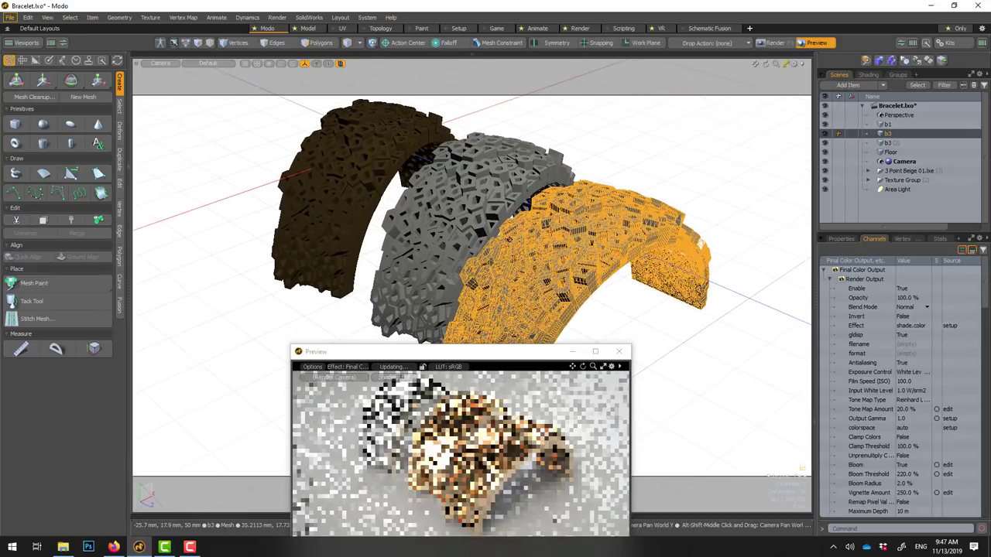
{"action": "left_click_drag", "start_coordinate": [500, 351], "coordinate": [471, 238]}
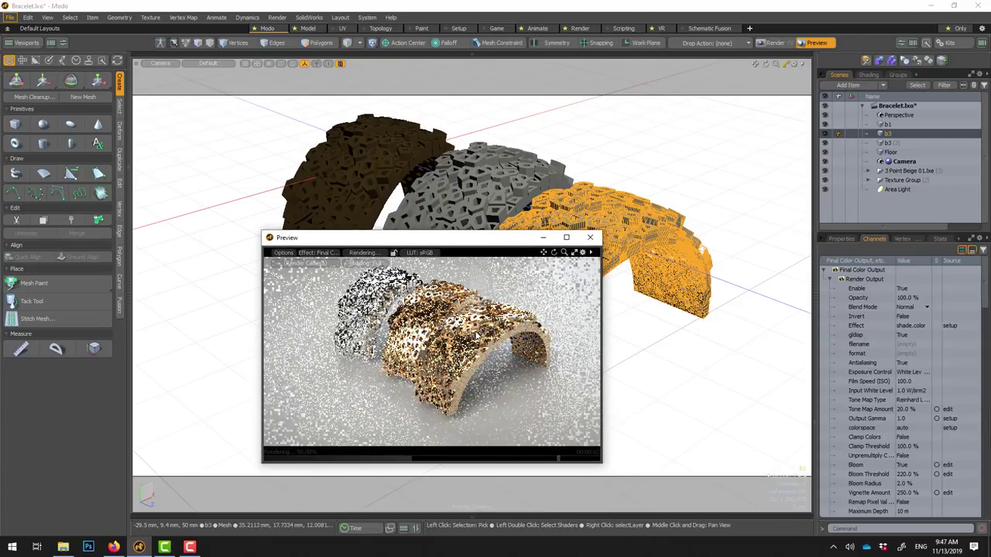
{"action": "left_click", "coordinate": [868, 75]}
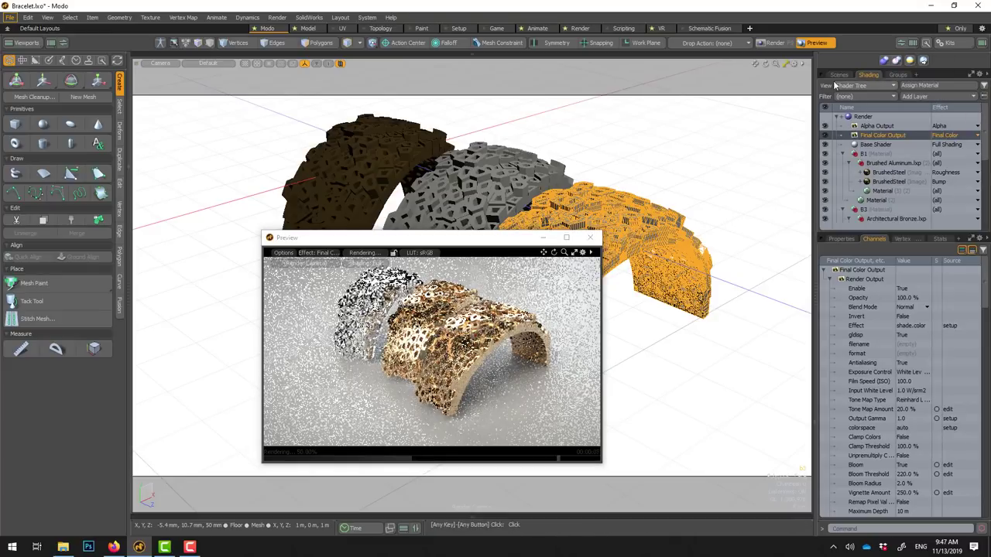
{"action": "left_click", "coordinate": [838, 75]}
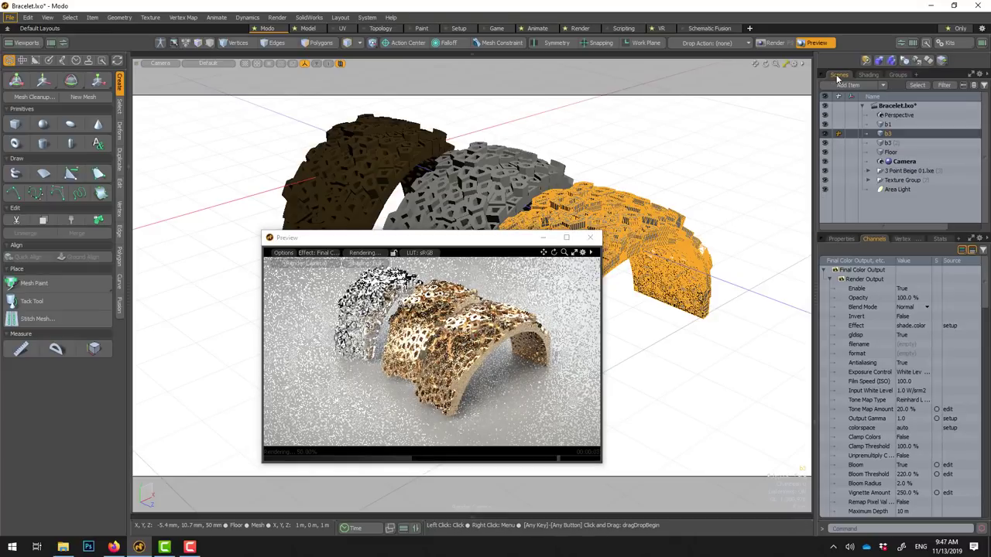
{"action": "left_click", "coordinate": [891, 124]}
Step: Give the Perspective camera a 47 mm focal length and enable autofocused depth of field
{"action": "left_click", "coordinate": [900, 115]}
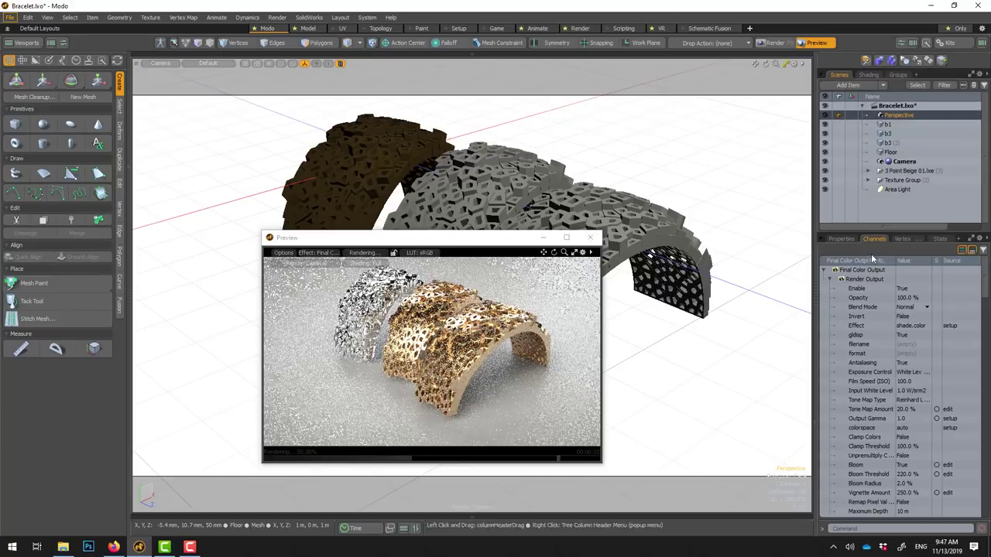
{"action": "left_click", "coordinate": [845, 240]}
{"action": "type", "text": "47"}
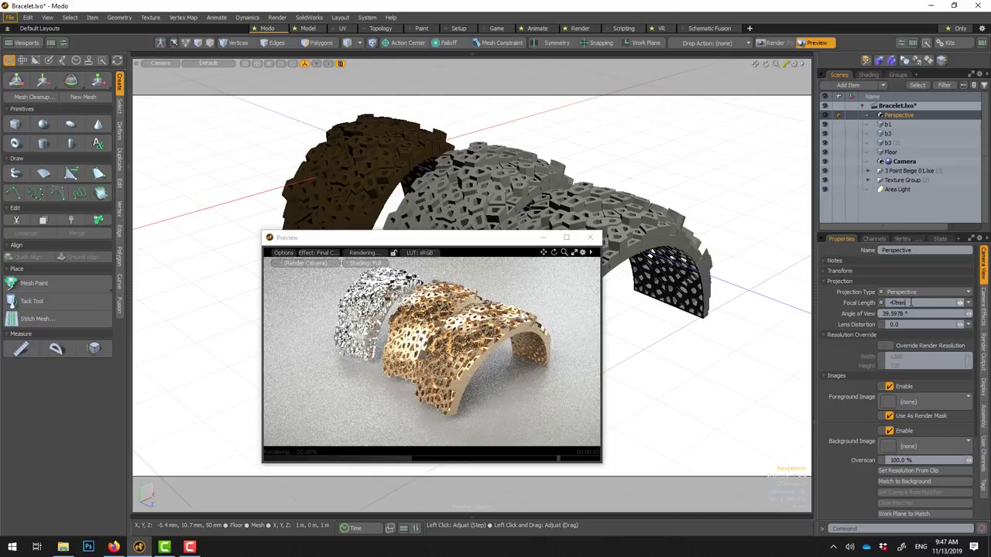
{"action": "key", "text": "Return"}
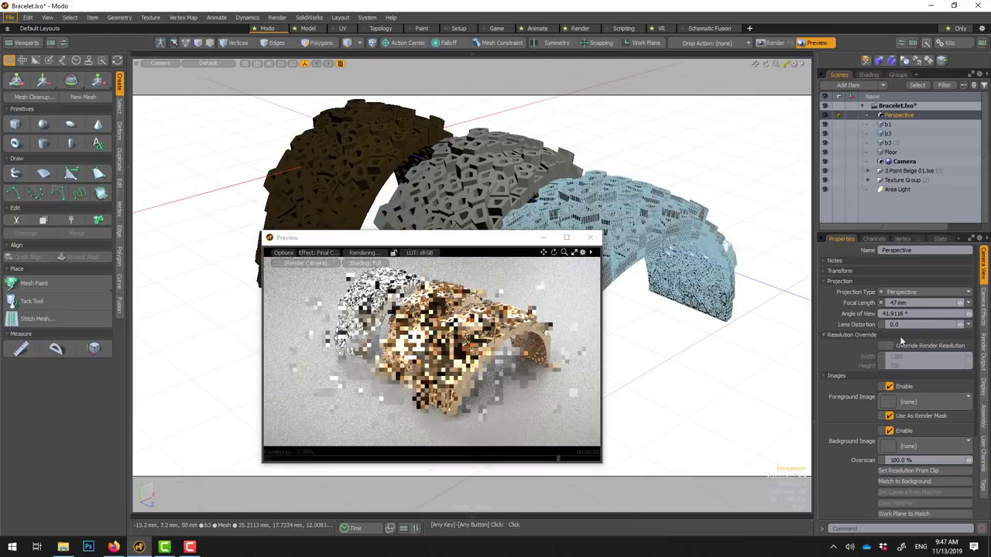
{"action": "left_click", "coordinate": [983, 308]}
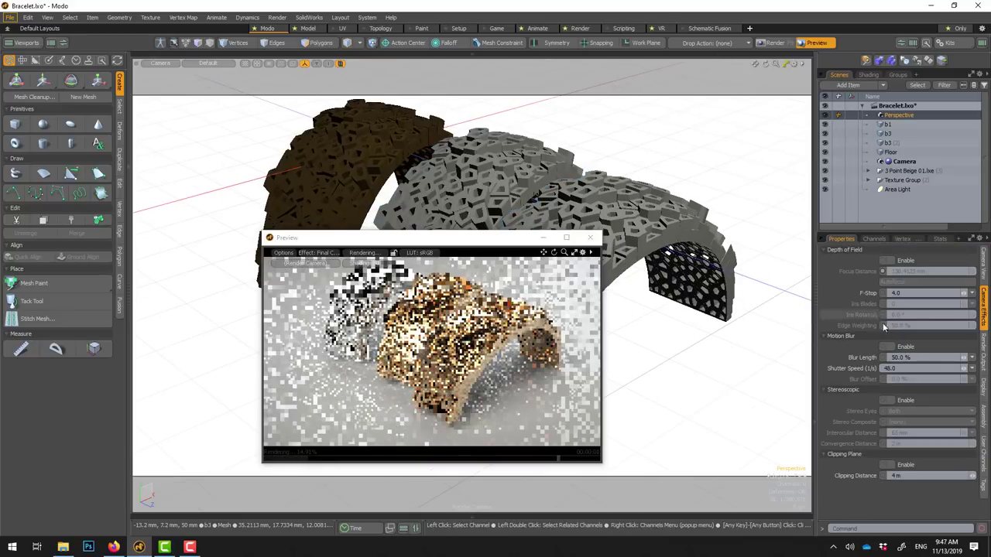
{"action": "left_click", "coordinate": [890, 260]}
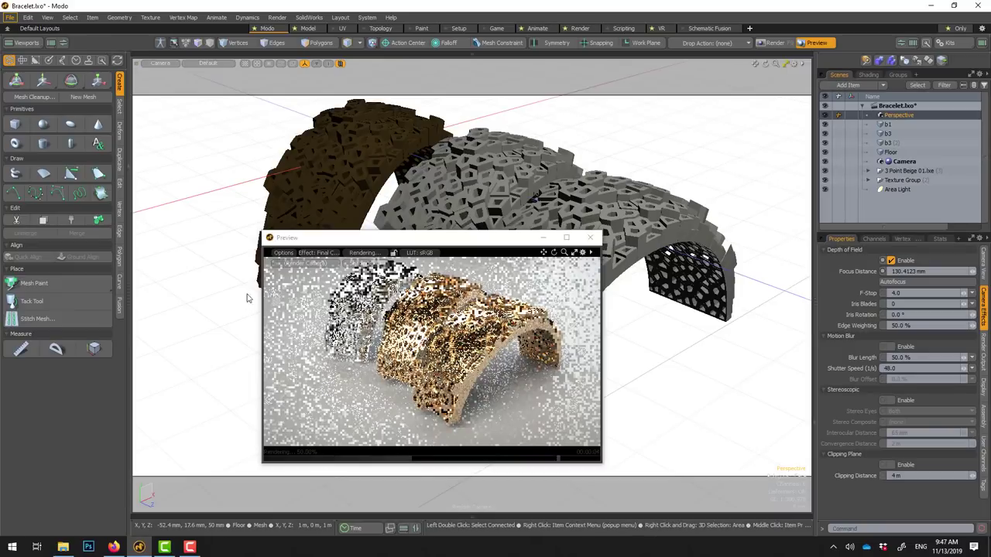
{"action": "left_click", "coordinate": [916, 284]}
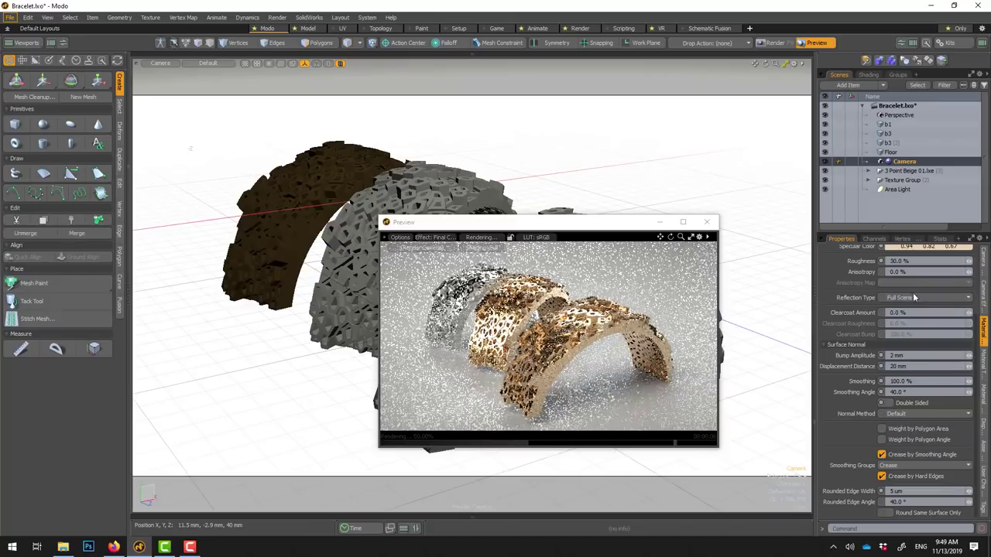
Step: Enable depth of field on the render camera and autofocus it on the bracelet
{"action": "left_click", "coordinate": [983, 291]}
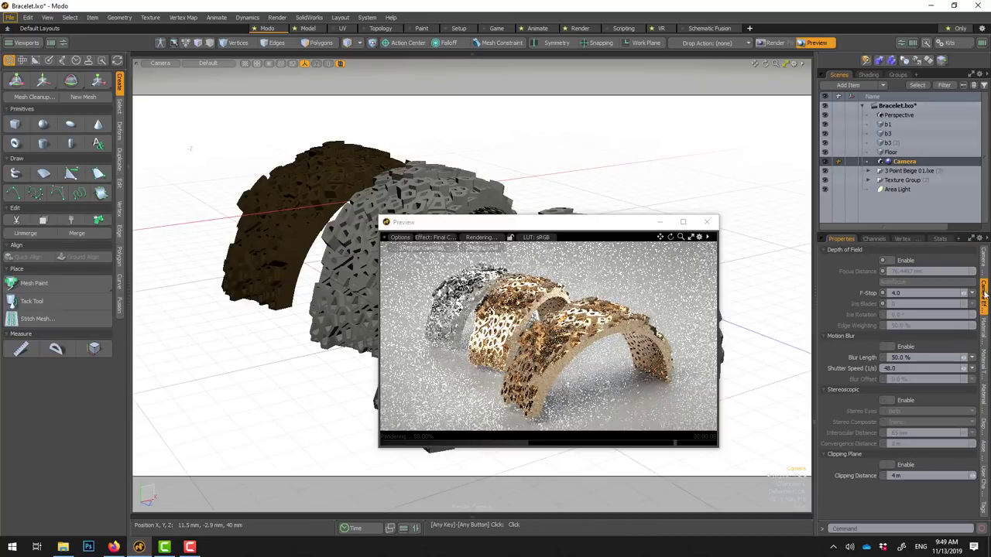
{"action": "left_click", "coordinate": [904, 261]}
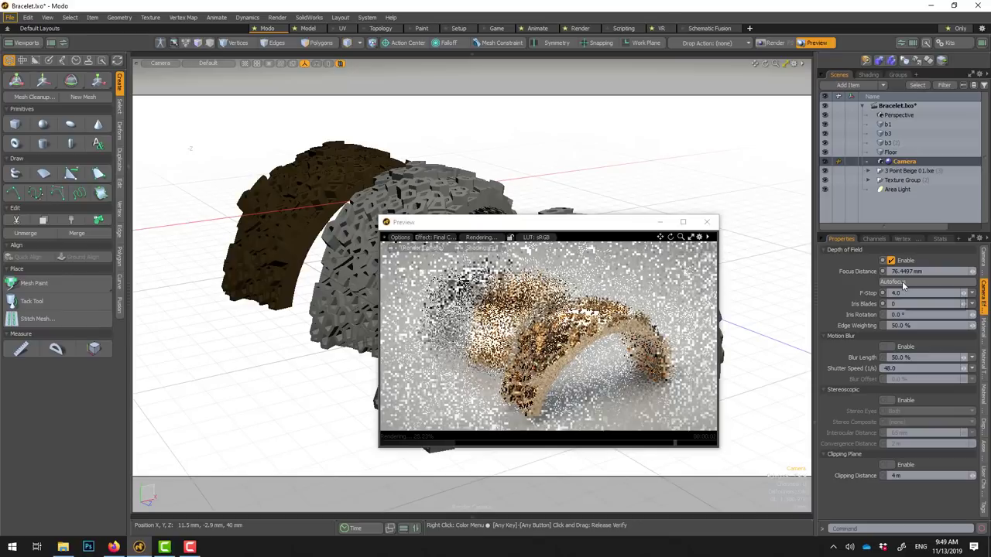
{"action": "left_click", "coordinate": [892, 282]}
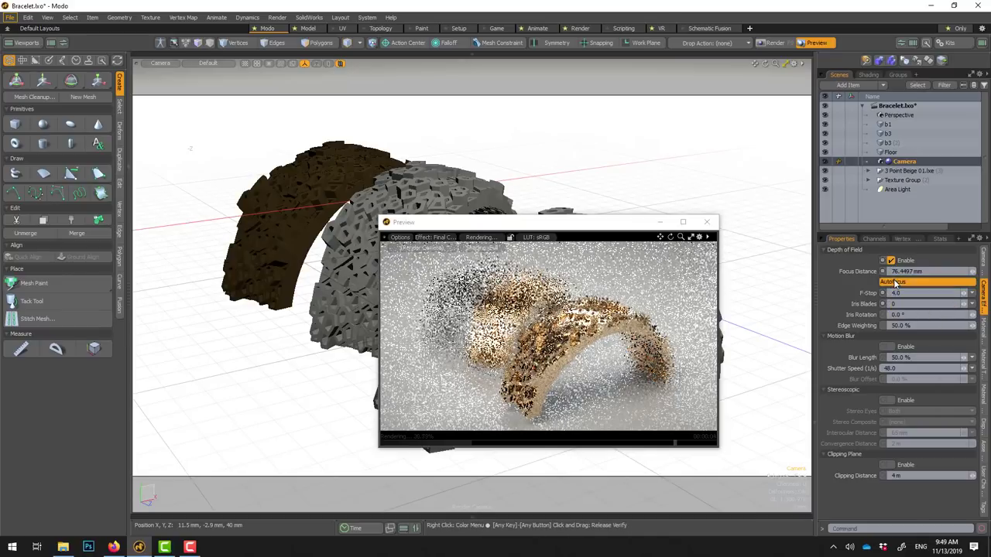
{"action": "left_click", "coordinate": [595, 336]}
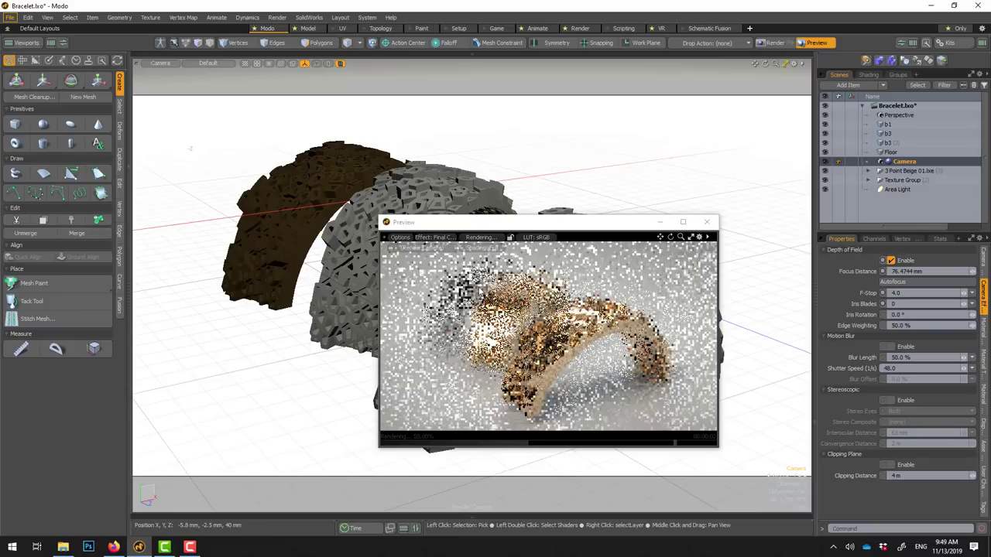
Step: Try F-Stop values 4.7 and 6.0 and set 5 iris blades
{"action": "left_click", "coordinate": [911, 293]}
{"action": "type", "text": ".7"}
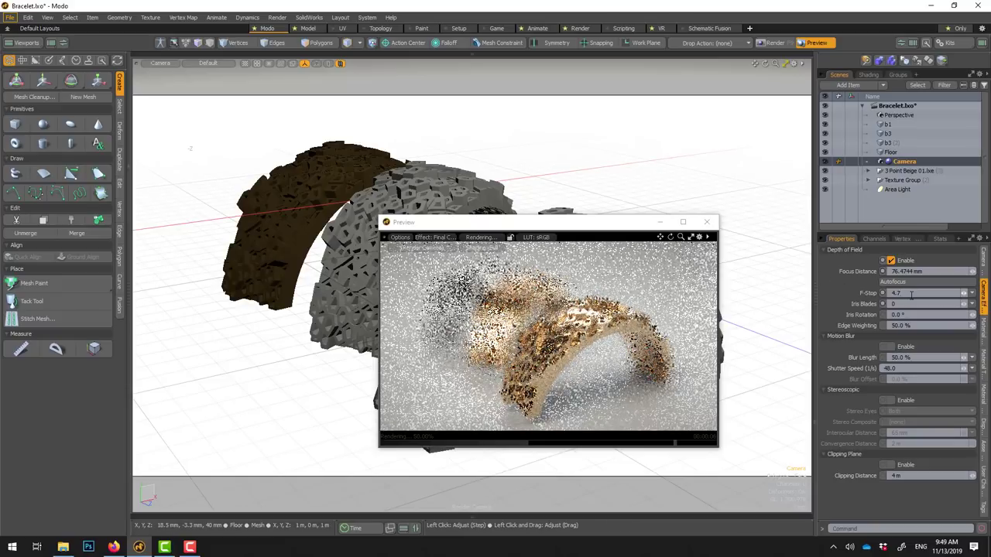
{"action": "key", "text": "Return"}
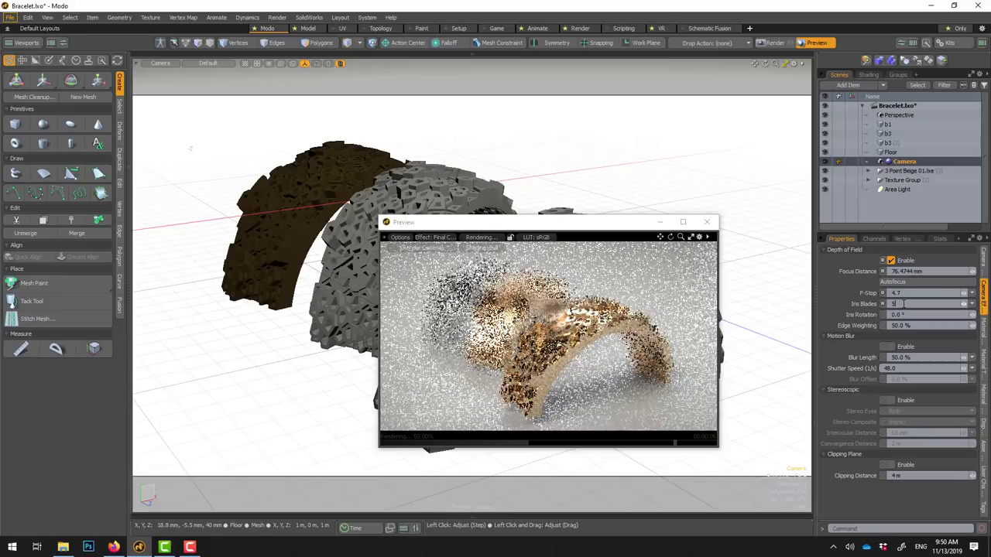
{"action": "type", "text": "5"}
{"action": "key", "text": "Return"}
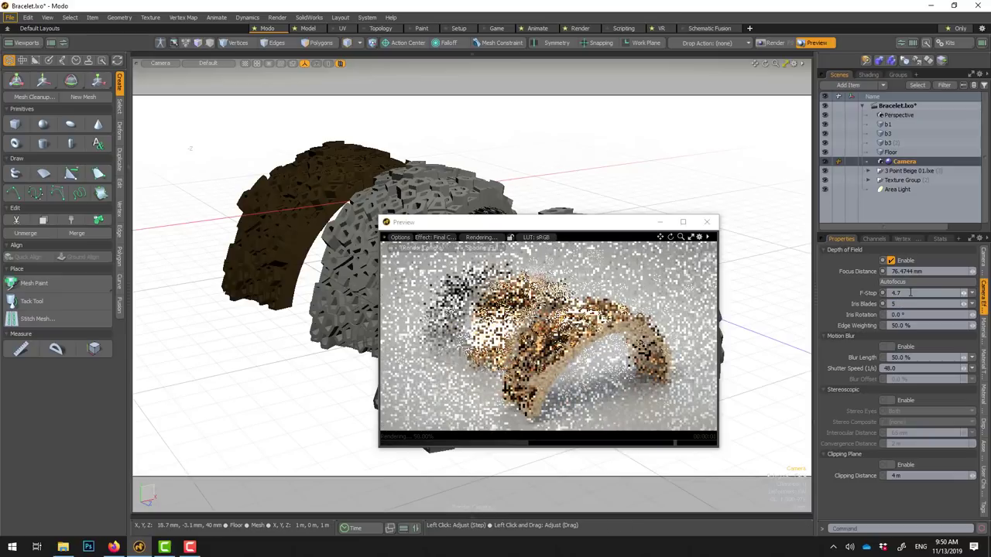
{"action": "key", "text": "shift+Tab"}
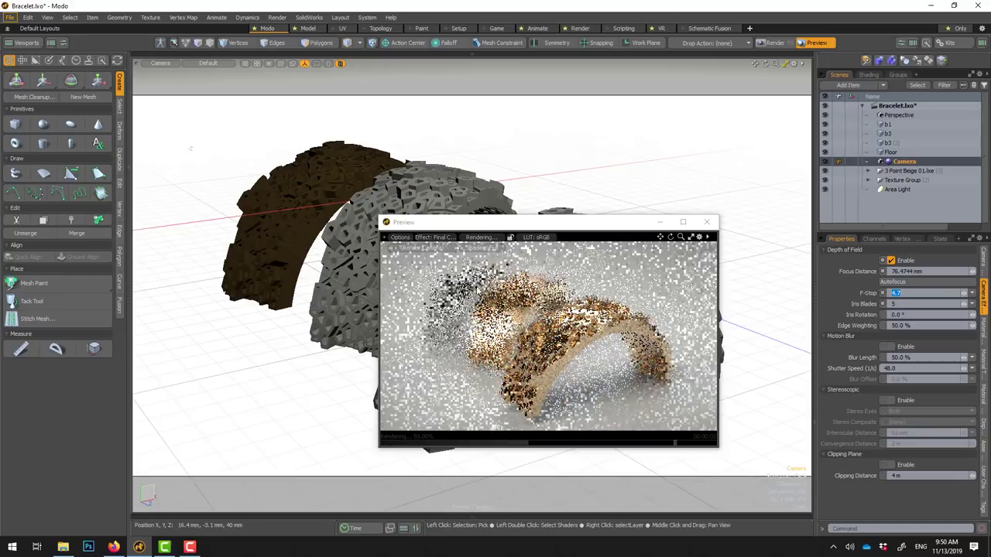
{"action": "type", "text": "6"}
{"action": "key", "text": "Return"}
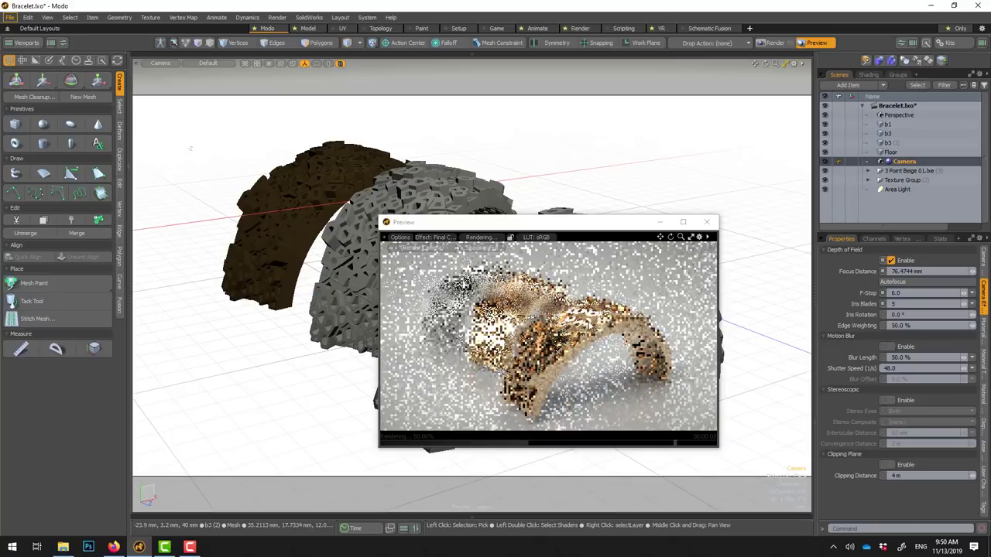
Step: Refocus on the nearest bracelet at 75.0446 mm and set the F-Stop to 8.0
{"action": "left_click_drag", "start_coordinate": [636, 327], "coordinate": [632, 330]}
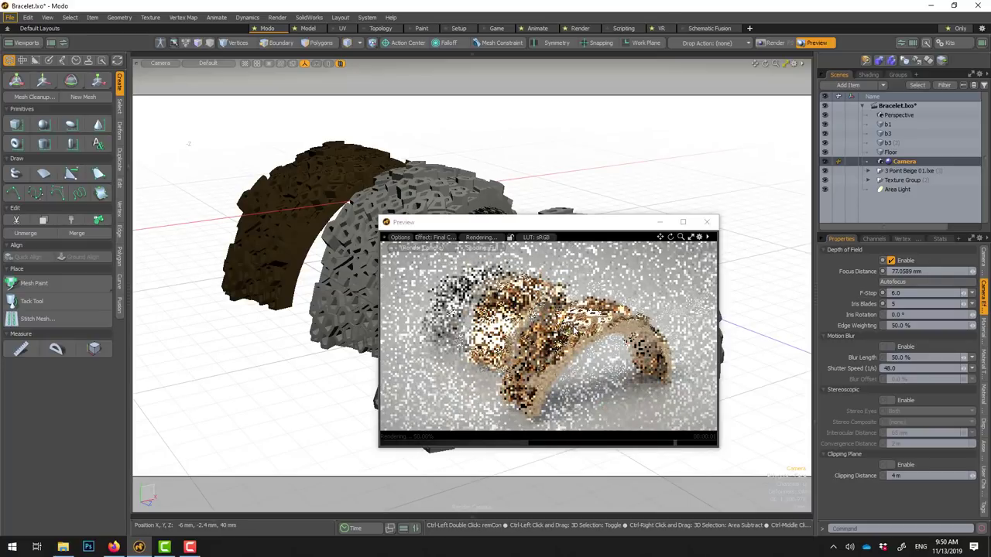
{"action": "left_click", "coordinate": [631, 333]}
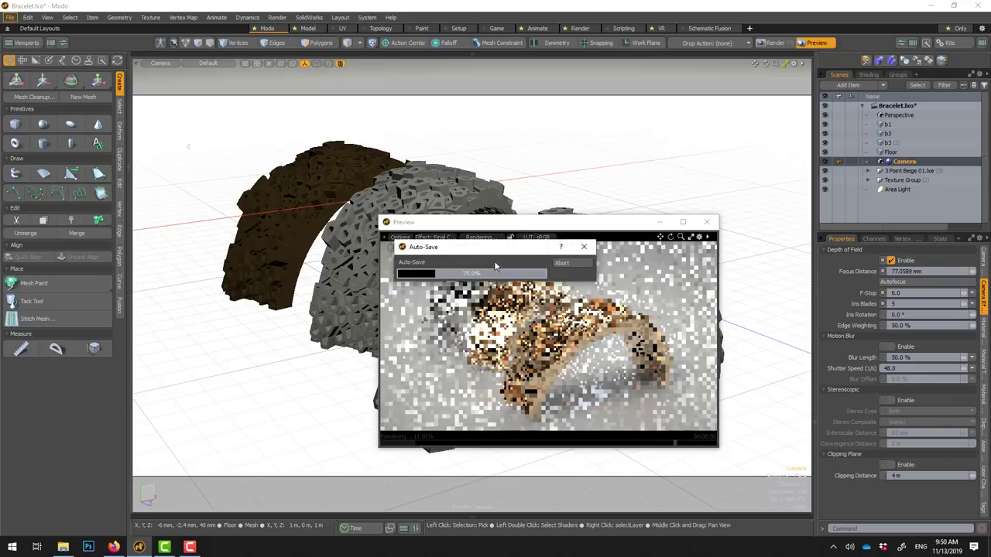
{"action": "left_click", "coordinate": [563, 263]}
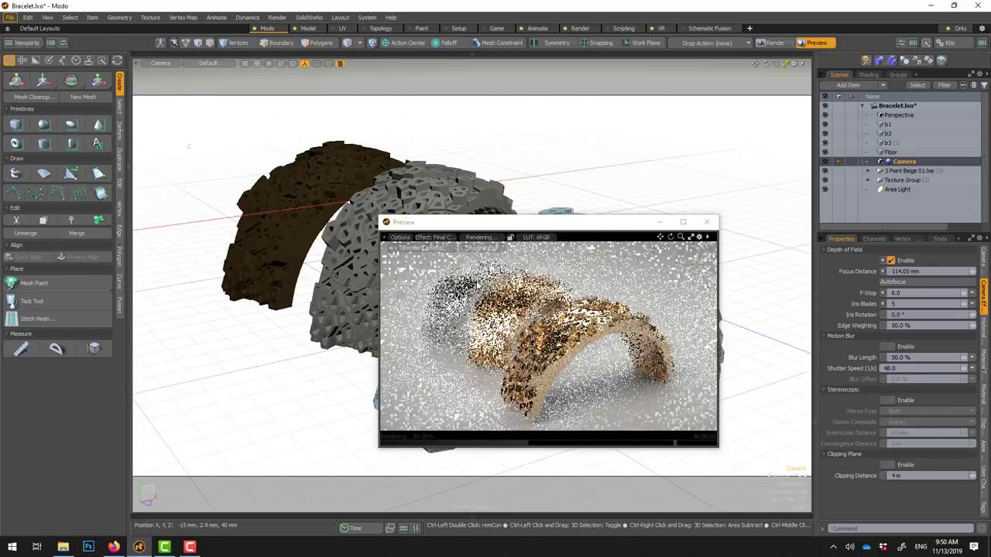
{"action": "left_click", "coordinate": [474, 282]}
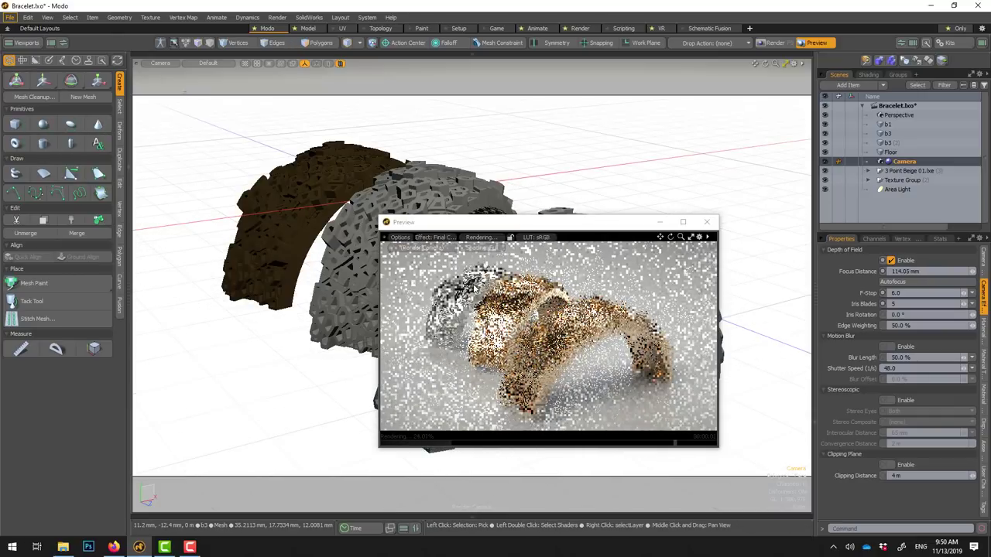
{"action": "left_click", "coordinate": [589, 336]}
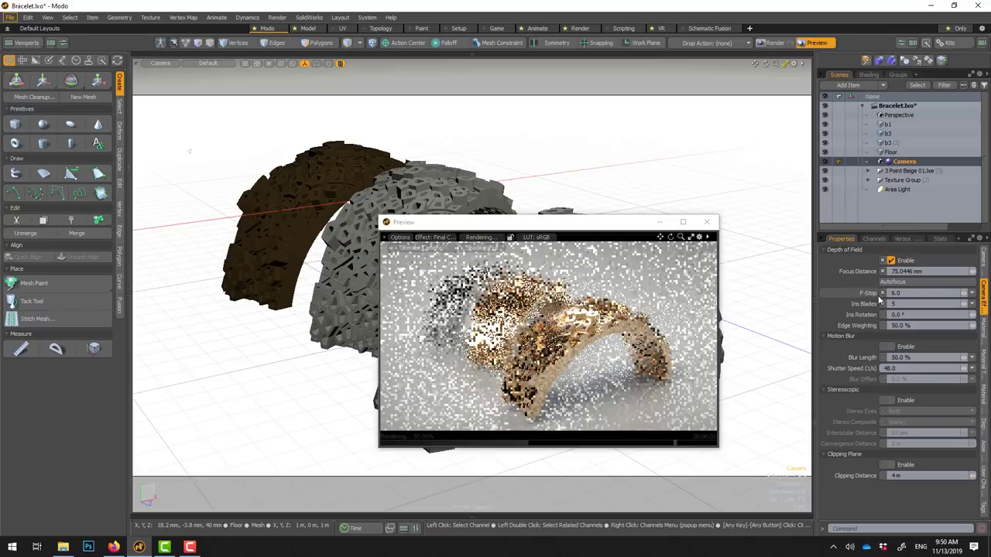
{"action": "left_click", "coordinate": [895, 294]}
{"action": "type", "text": "8"}
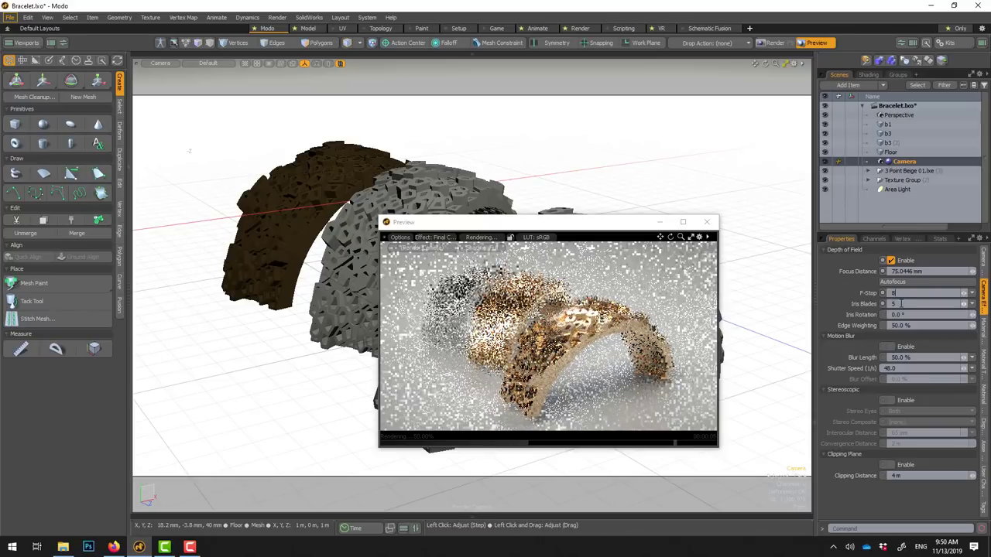
{"action": "key", "text": "Return"}
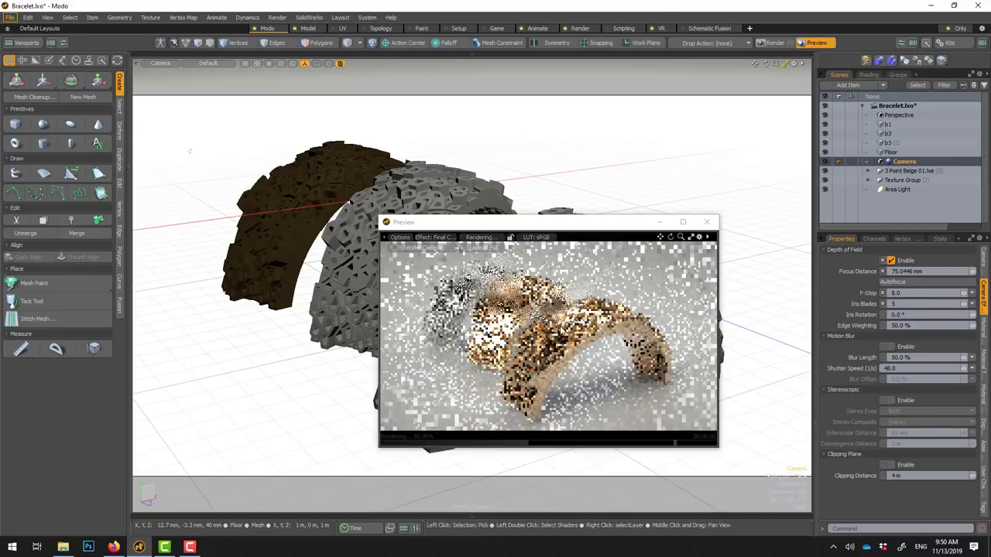
Step: Close the Preview and launch the final render from the Render menu
{"action": "left_click", "coordinate": [707, 224]}
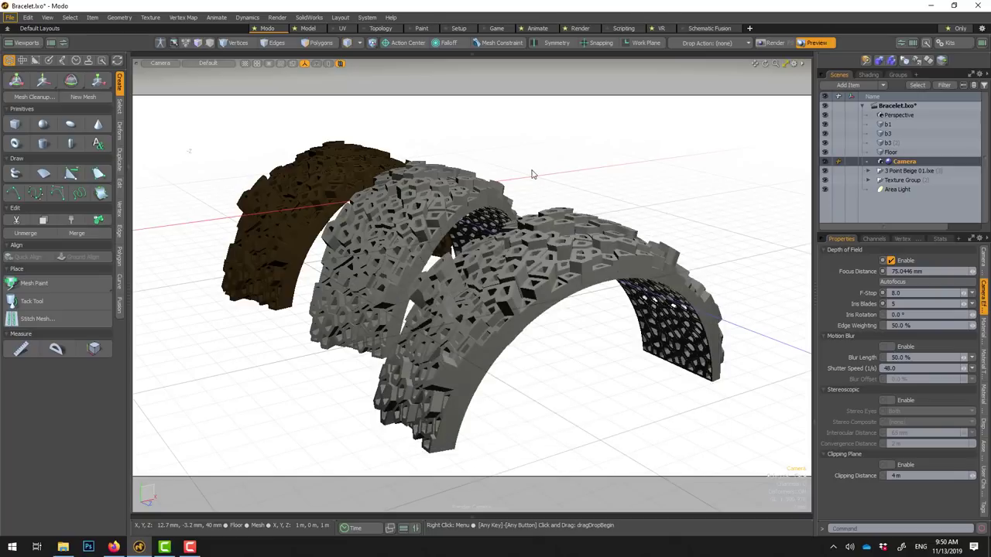
{"action": "left_click", "coordinate": [278, 17]}
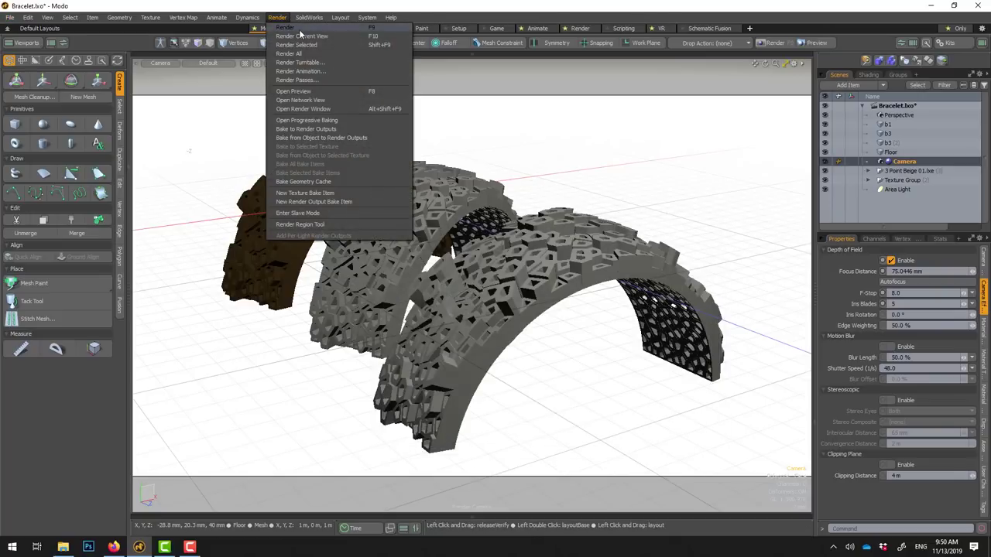
{"action": "left_click", "coordinate": [301, 29]}
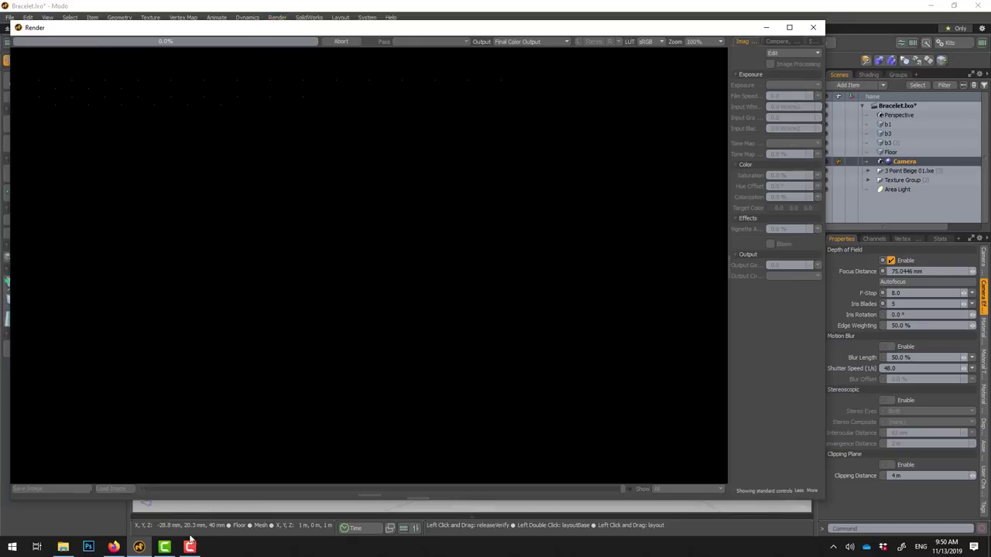
{"action": "left_click", "coordinate": [190, 542]}
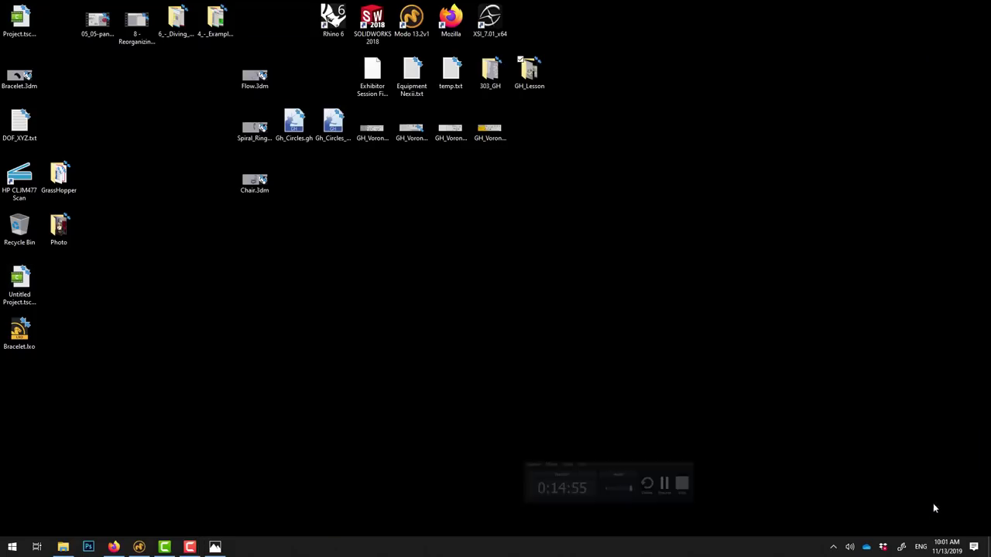
Step: View the three-cuff bracelet reference photo, then switch back to the Modo render
{"action": "left_click", "coordinate": [214, 546]}
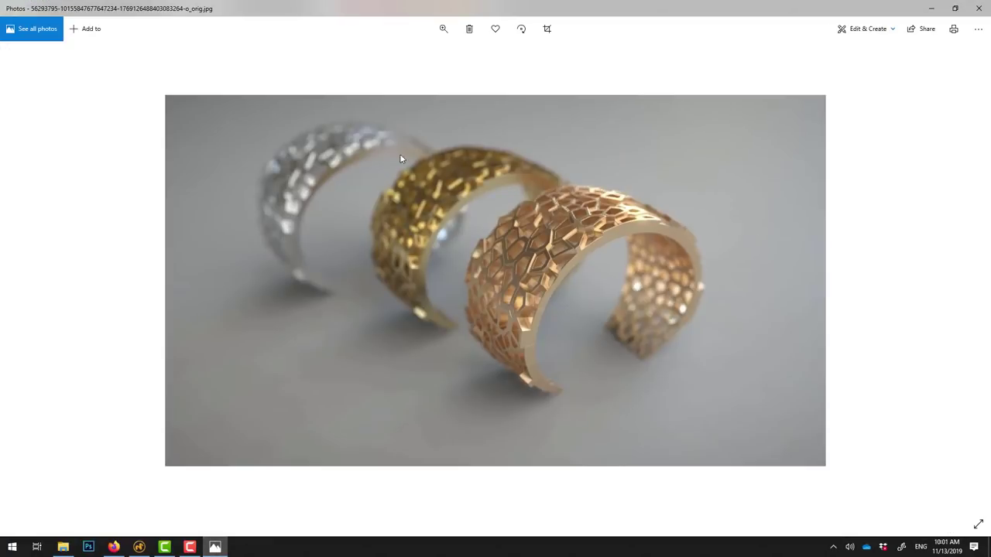
{"action": "left_click", "coordinate": [139, 547]}
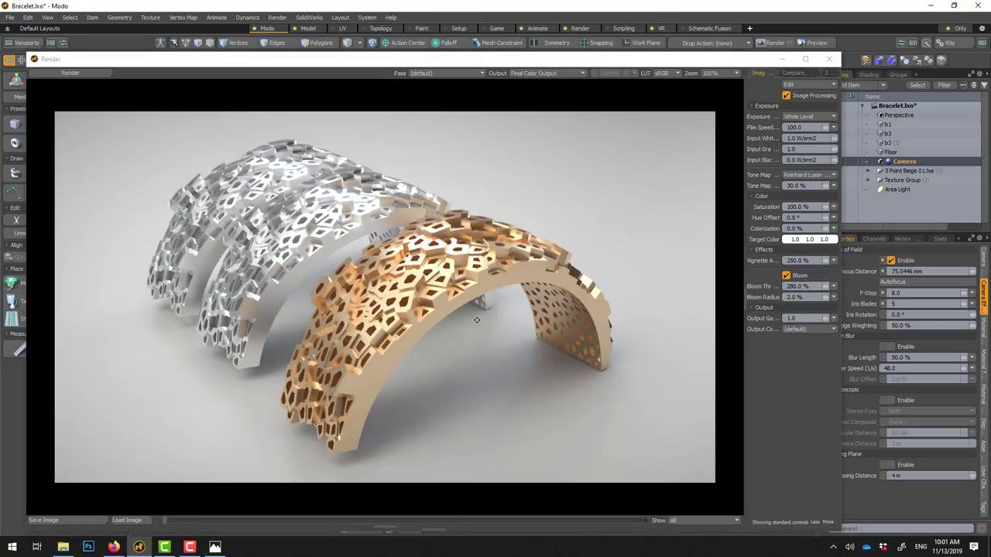
Step: Turn bloom off and rework the vignette amount, trying 0% before restoring 250%
{"action": "left_click", "coordinate": [788, 276]}
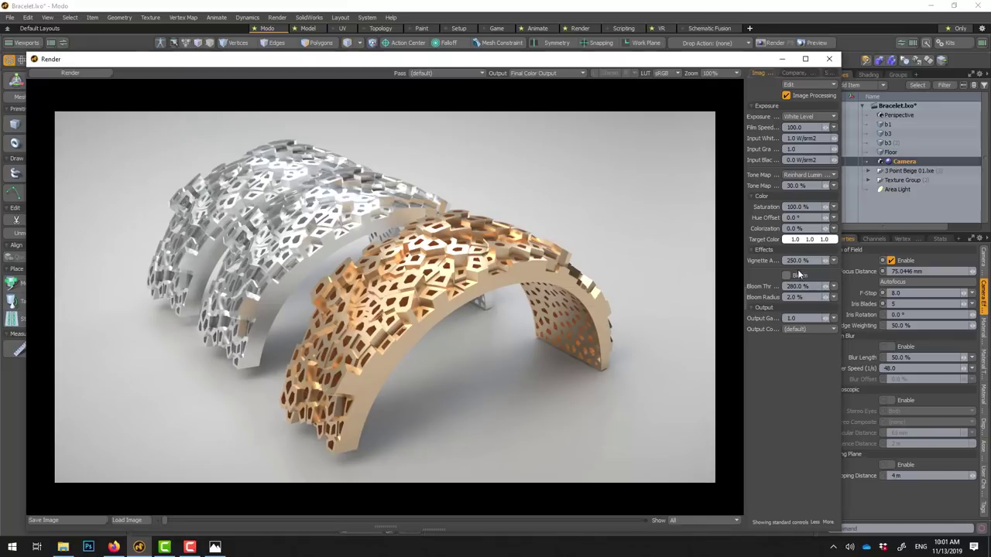
{"action": "left_click", "coordinate": [798, 261]}
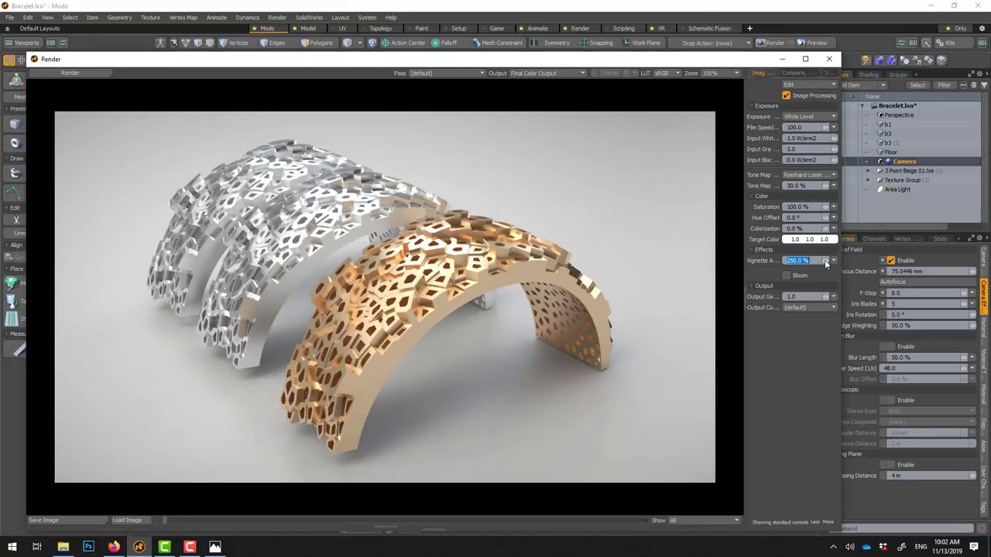
{"action": "type", "text": "0"}
{"action": "key", "text": "Return"}
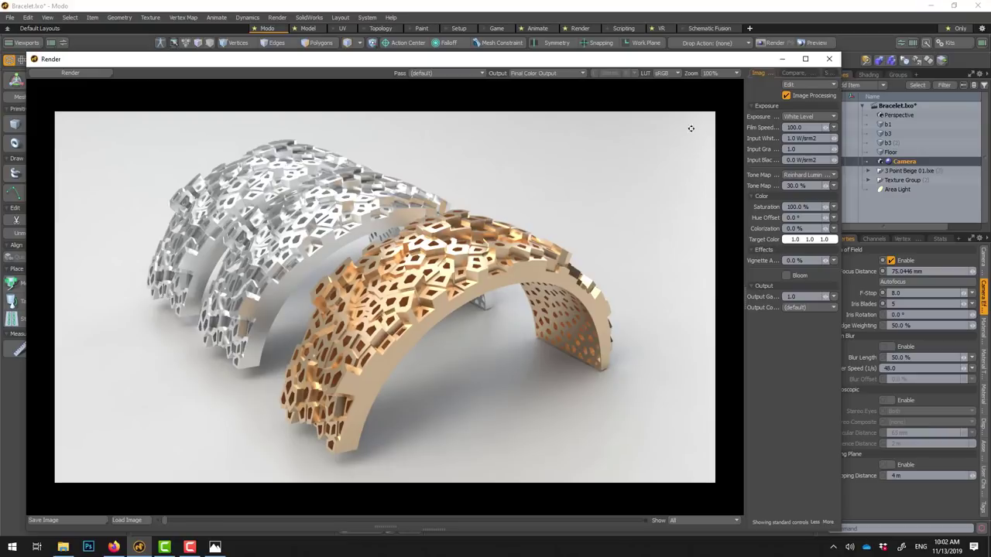
{"action": "left_click", "coordinate": [797, 261]}
{"action": "type", "text": "25"}
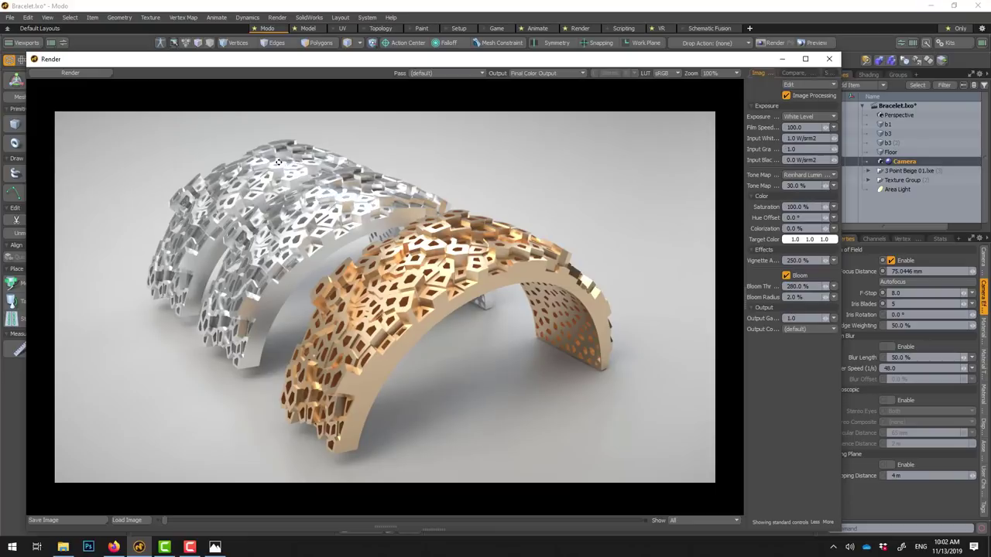
Step: Raise the bloom threshold from 100% to 300% and turn bloom back on
{"action": "double_click", "coordinate": [790, 285]}
{"action": "type", "text": "100"}
{"action": "key", "text": "Return"}
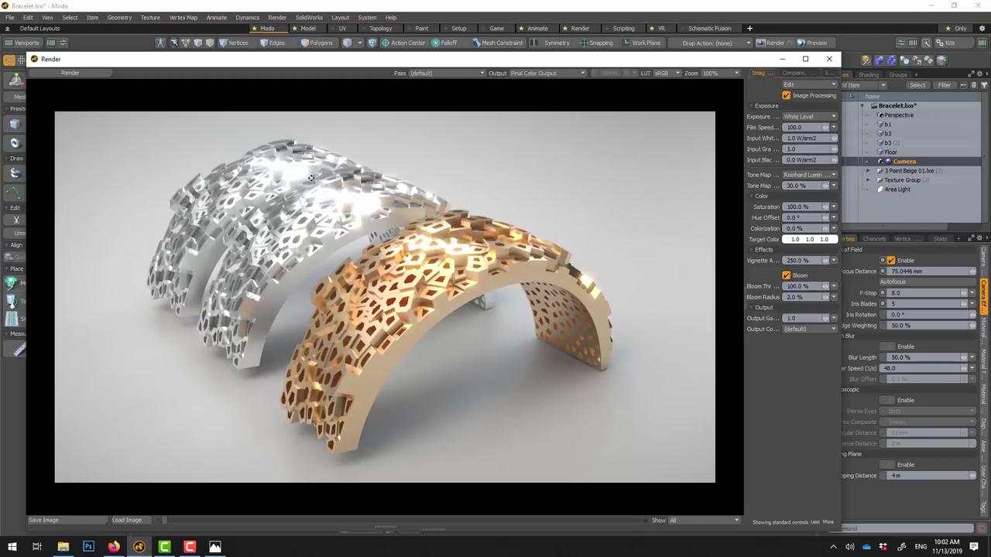
{"action": "double_click", "coordinate": [797, 286]}
{"action": "type", "text": "300"}
{"action": "key", "text": "Return"}
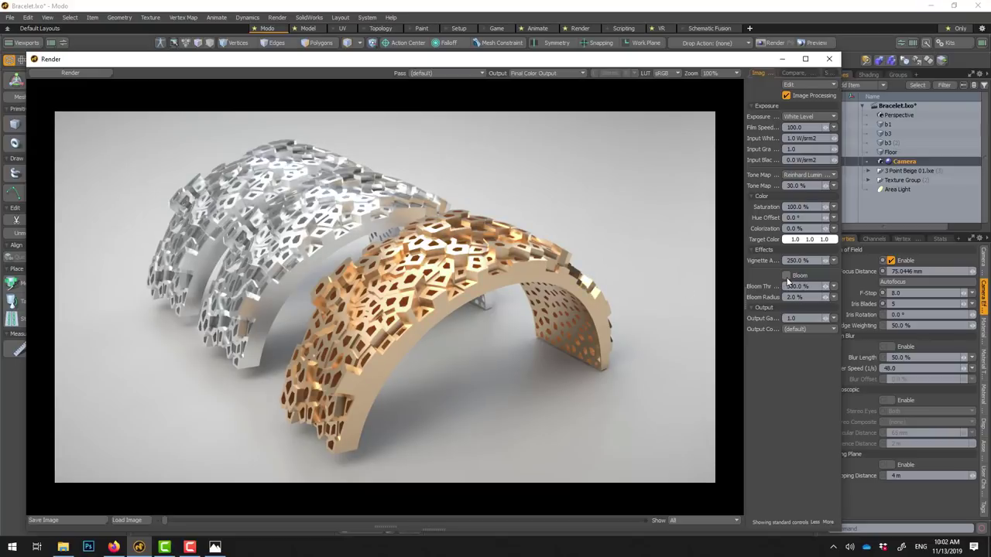
{"action": "left_click", "coordinate": [786, 276]}
Step: Set the tone map amount to 30% and nudge the render window right
{"action": "left_click", "coordinate": [798, 186]}
{"action": "type", "text": "0"}
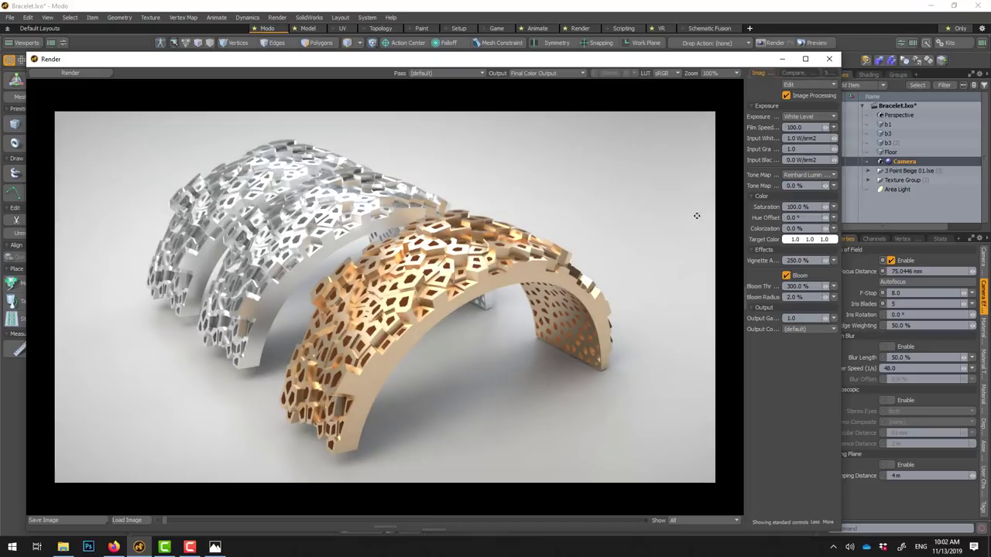
{"action": "left_click", "coordinate": [790, 186]}
{"action": "type", "text": "5"}
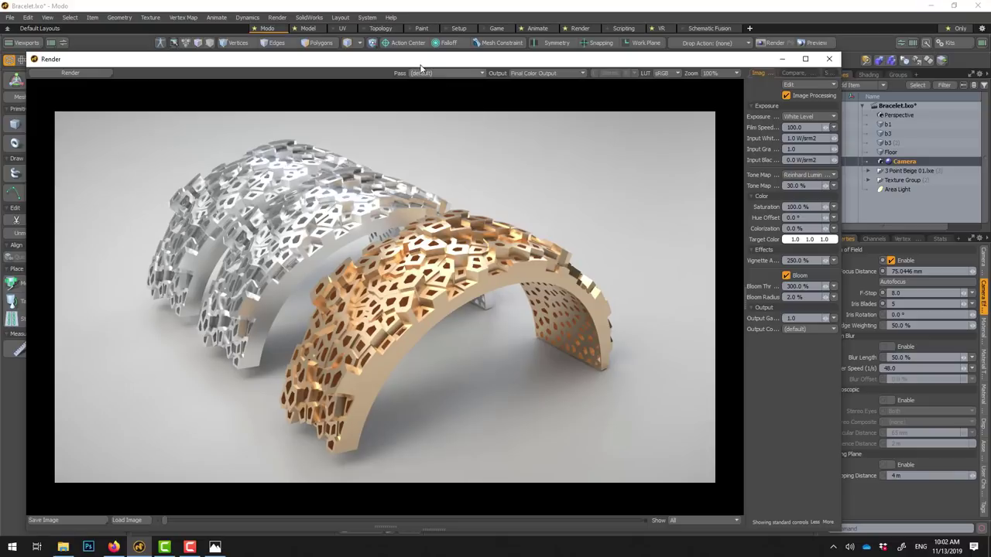
{"action": "left_click_drag", "start_coordinate": [420, 61], "coordinate": [475, 57]}
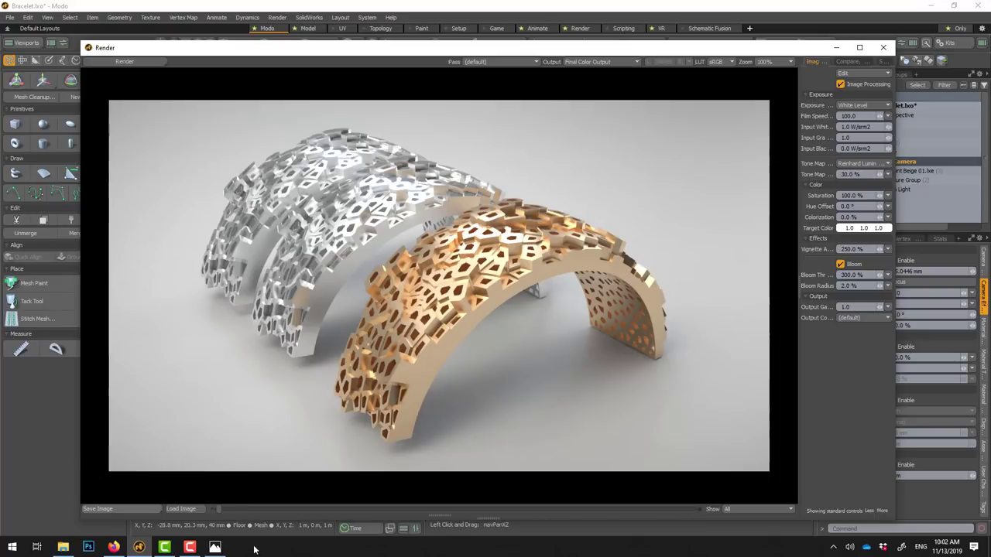
Step: Show the bracelet reference photo again, then slightly orbit the Rhino city model view
{"action": "left_click", "coordinate": [215, 547]}
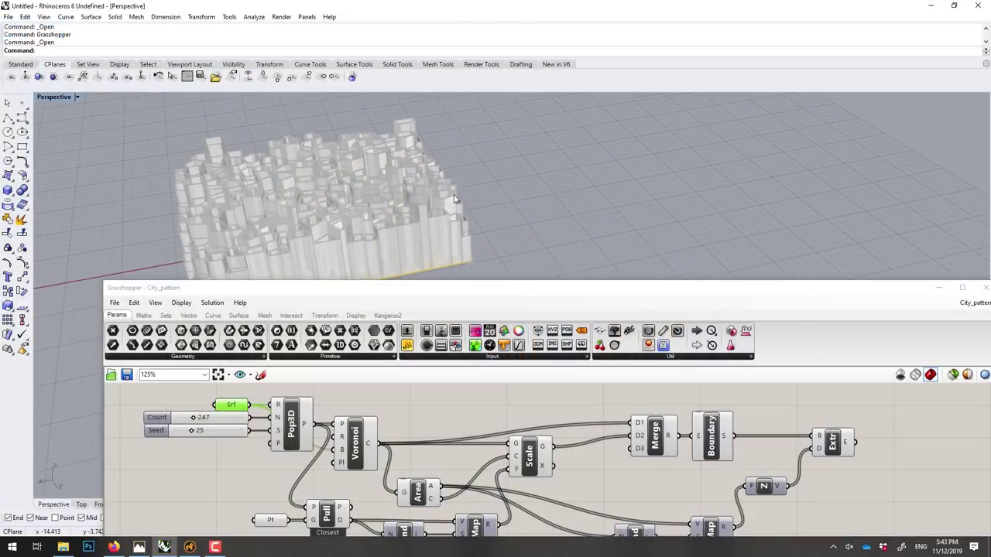
{"action": "right_click_drag", "start_coordinate": [455, 199], "coordinate": [459, 188]}
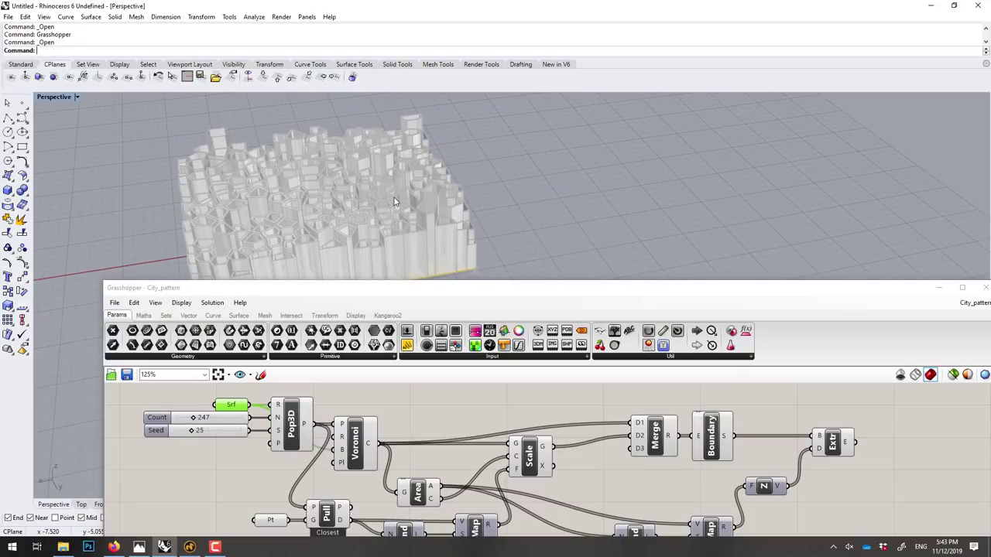
Step: Set the City_pattern second Domain end slider to 7, narrowing extrusion heights to 3–7
{"action": "left_click_drag", "start_coordinate": [431, 292], "coordinate": [401, 174]}
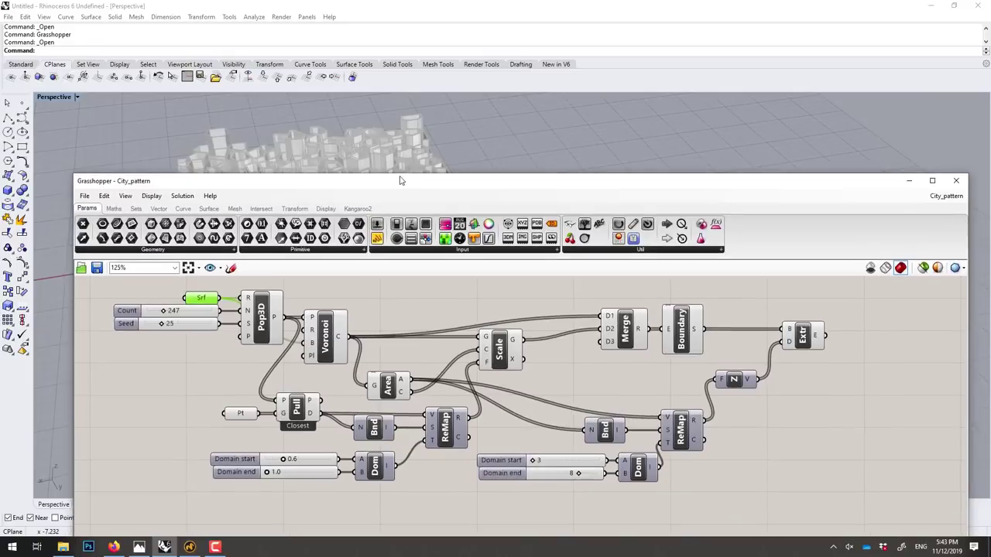
{"action": "left_click_drag", "start_coordinate": [528, 359], "coordinate": [671, 487]}
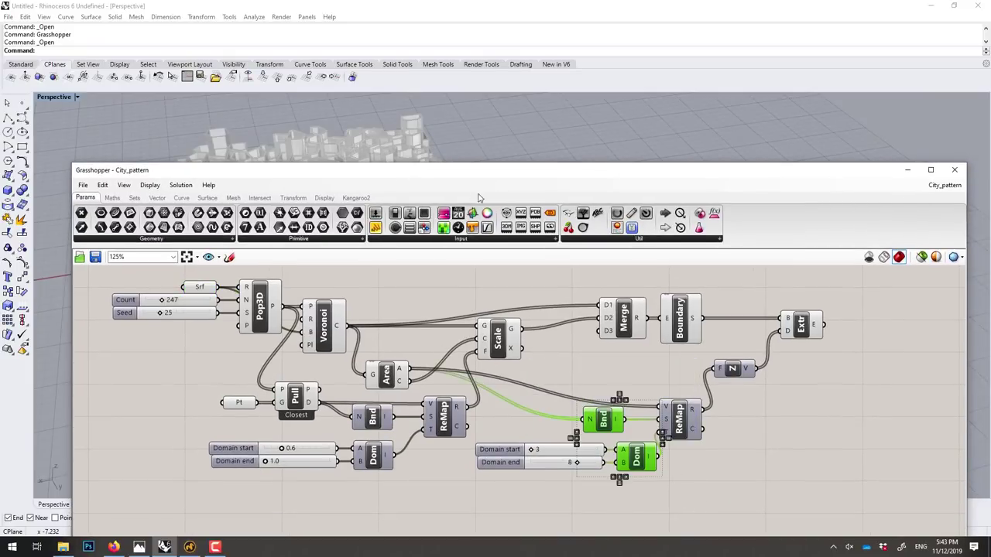
{"action": "mouse_move", "coordinate": [461, 181]}
{"action": "left_mouse_down"}
{"action": "mouse_move", "coordinate": [503, 189]}
{"action": "mouse_move", "coordinate": [476, 223]}
{"action": "left_mouse_up"}
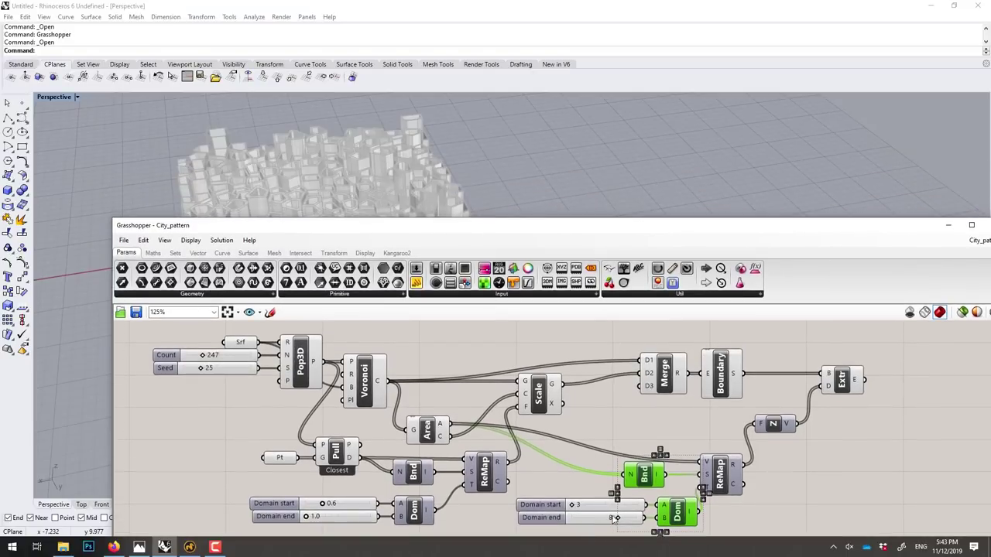
{"action": "left_click_drag", "start_coordinate": [616, 518], "coordinate": [600, 521]}
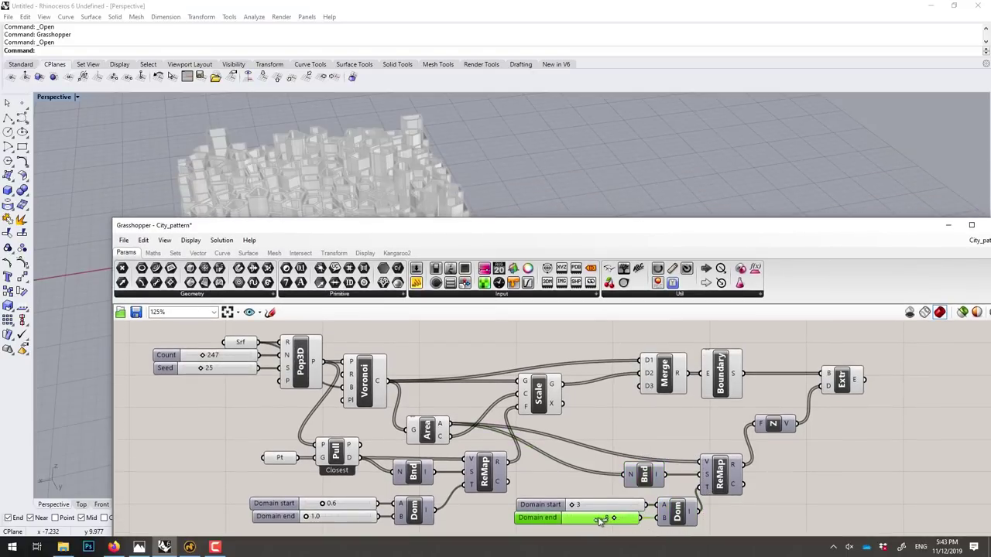
{"action": "left_click_drag", "start_coordinate": [600, 521], "coordinate": [606, 518]}
{"action": "mouse_move", "coordinate": [469, 222]}
{"action": "left_mouse_down"}
{"action": "mouse_move", "coordinate": [457, 331]}
{"action": "mouse_move", "coordinate": [385, 117]}
{"action": "left_mouse_up"}
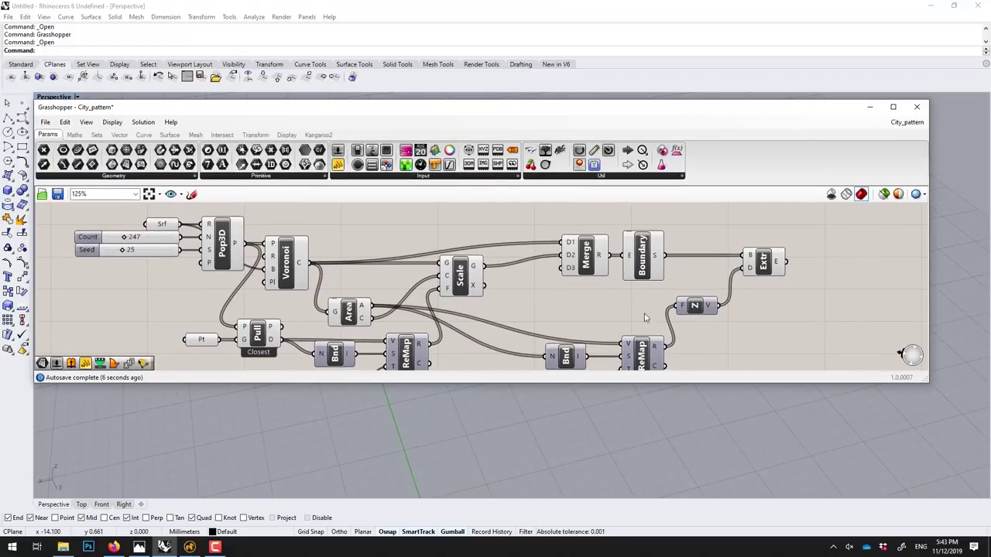
{"action": "left_click_drag", "start_coordinate": [671, 383], "coordinate": [669, 498]}
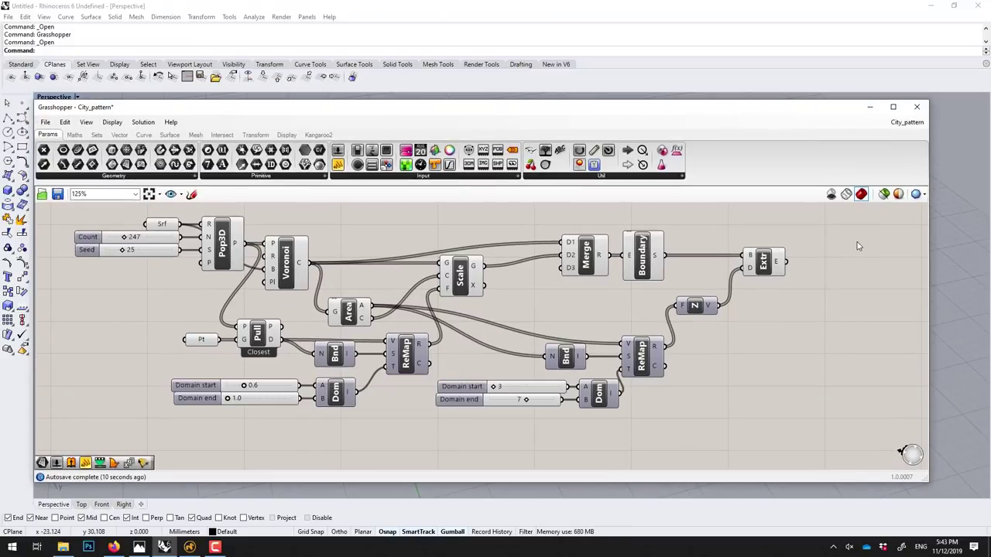